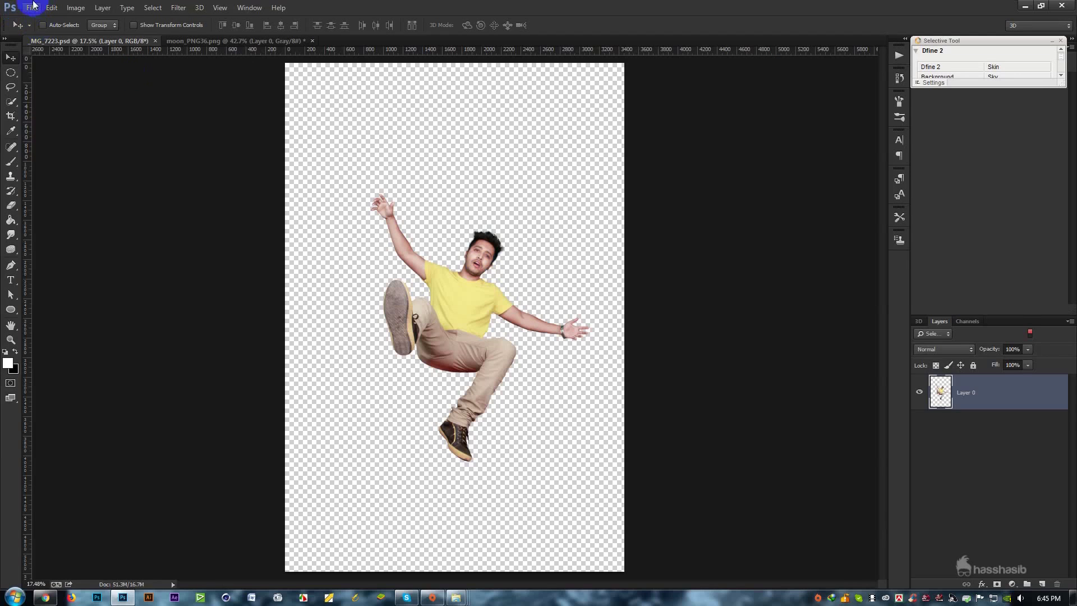
Step: Create a new 3000 × 2000 pixel document from the 3000 × 1800 preset
click(32, 8)
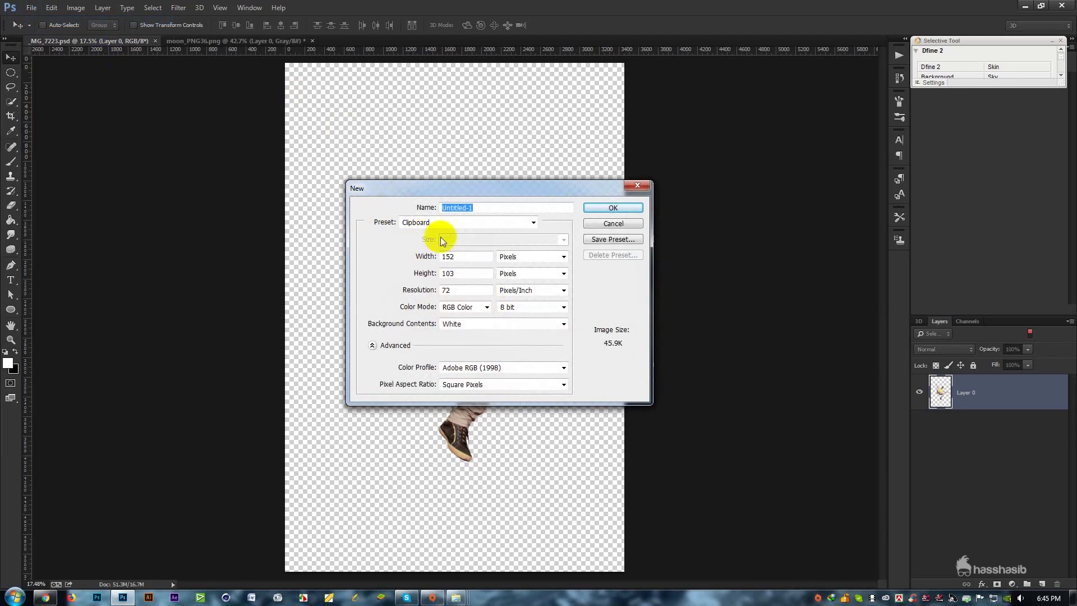
click(448, 223)
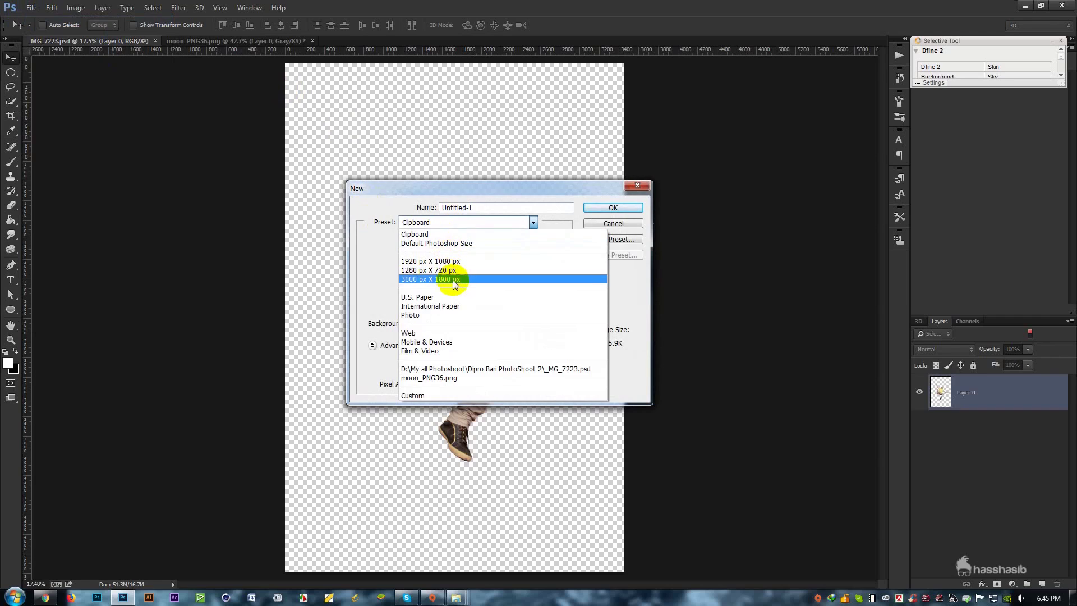
click(453, 279)
double_click(466, 274)
text(3)
key(BackSpace)
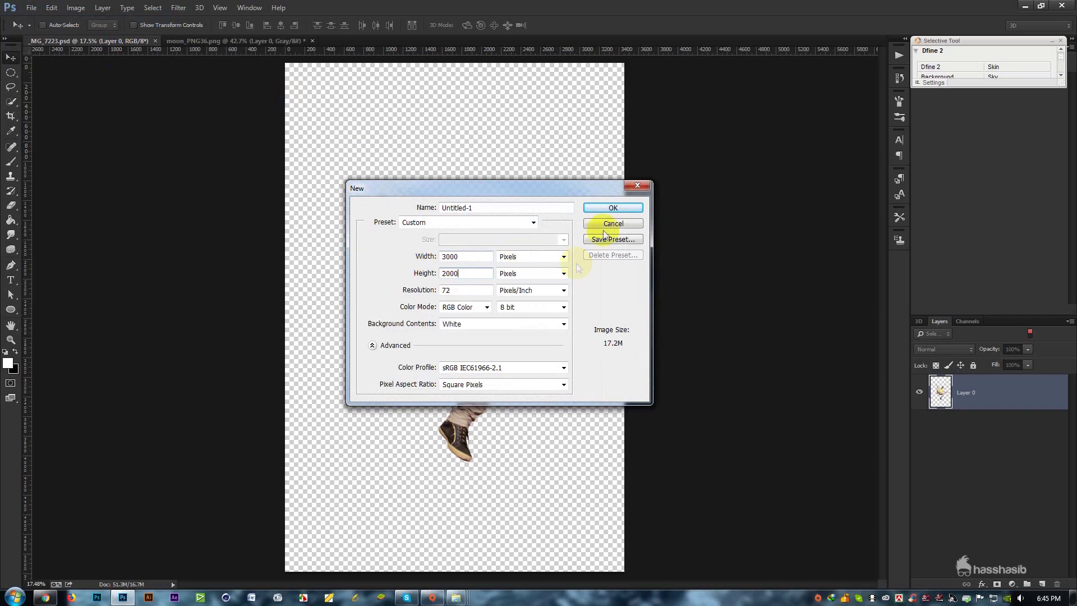
click(617, 209)
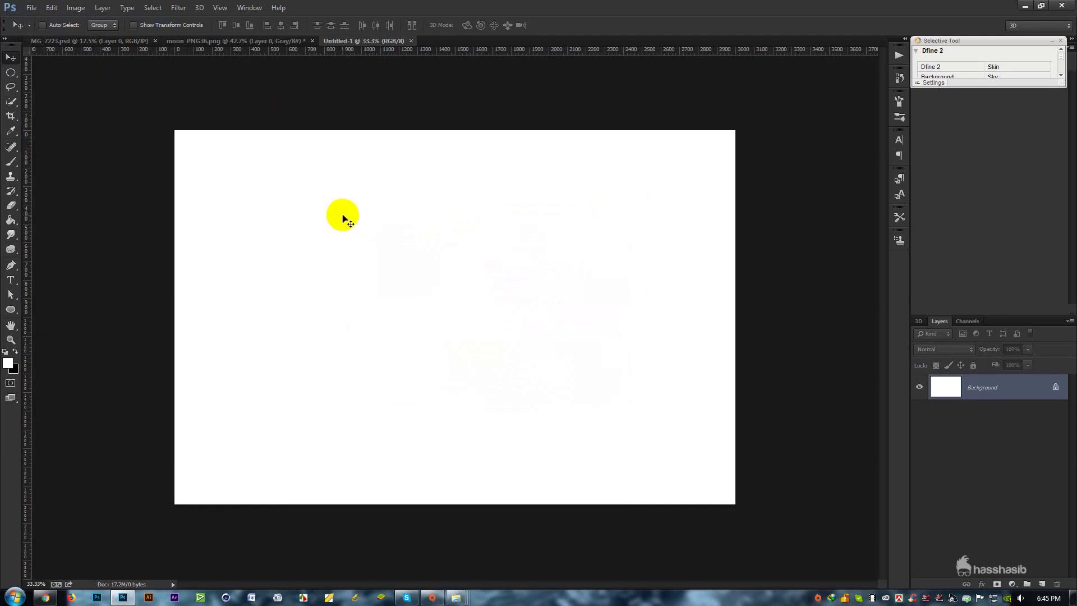
Step: Cover the canvas with a dark grey #2e2e2e Solid Color fill layer
key(ctrl+0)
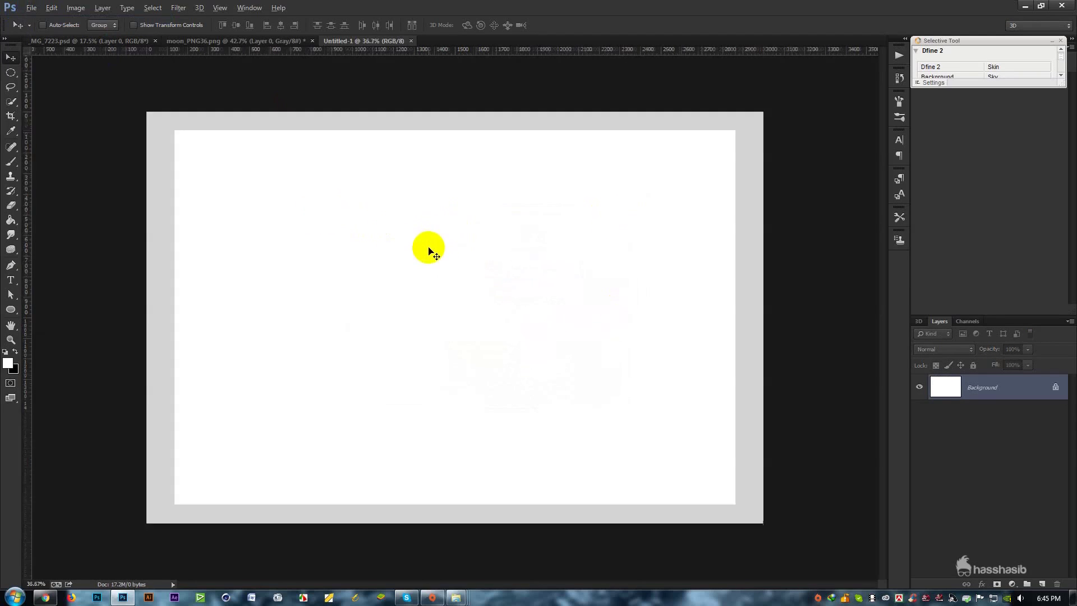
click(1012, 583)
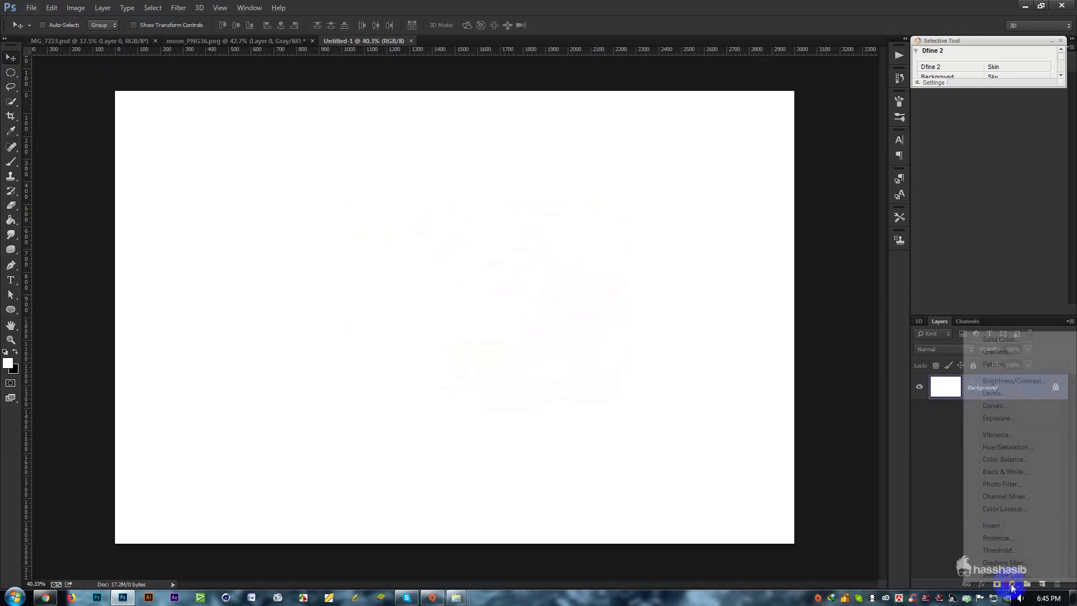
click(1007, 339)
drag(873, 293, 718, 271)
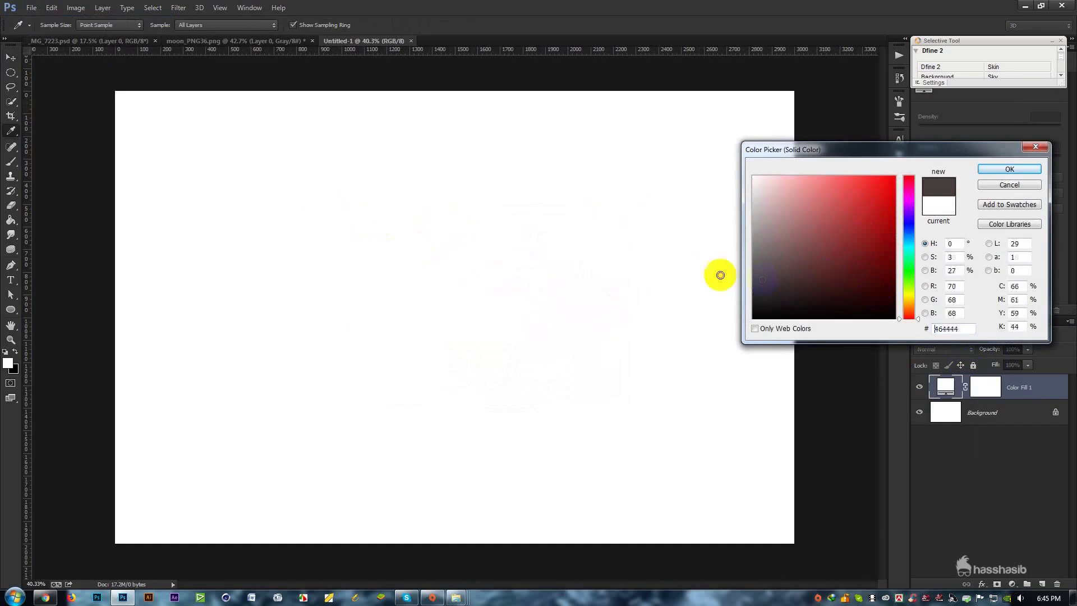
drag(847, 247, 732, 289)
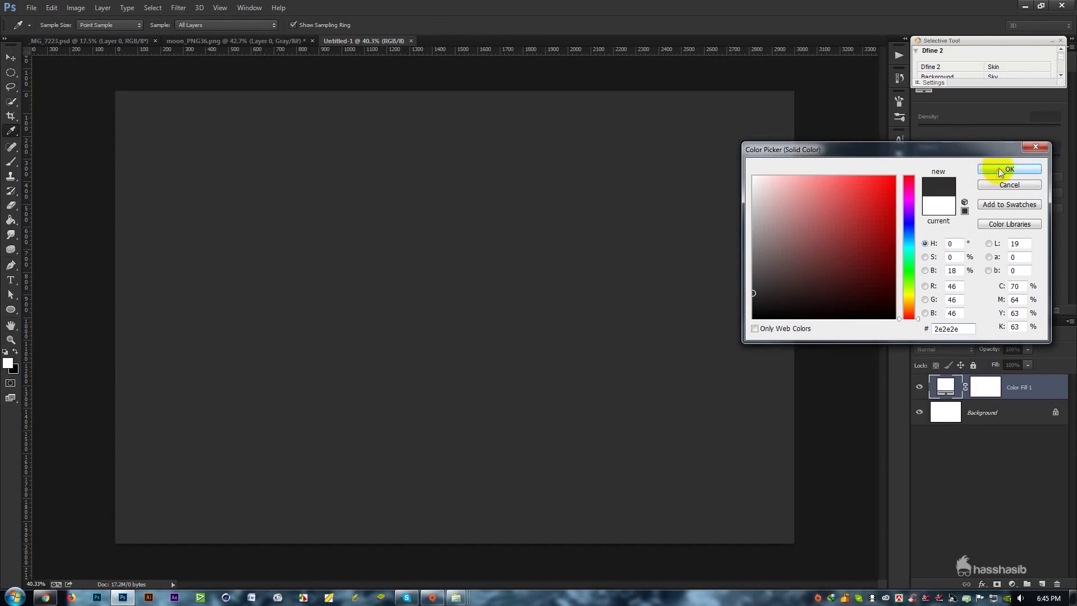
click(1000, 171)
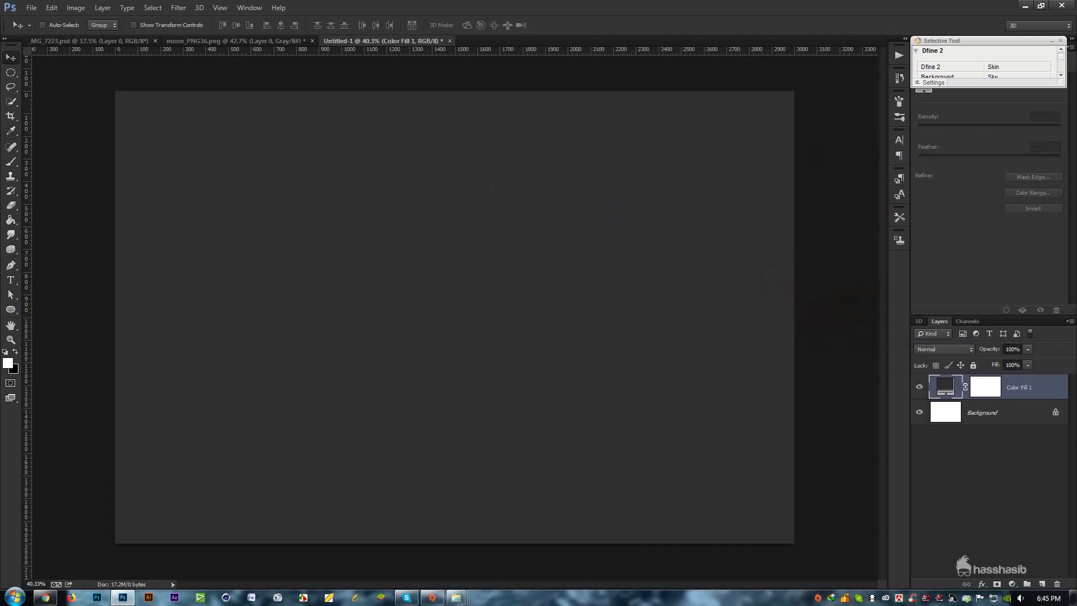
drag(490, 197, 476, 212)
Step: Scale and squash the placed lava photo to fill the canvas, then commit
drag(552, 245, 839, 123)
key(ctrl+minus)
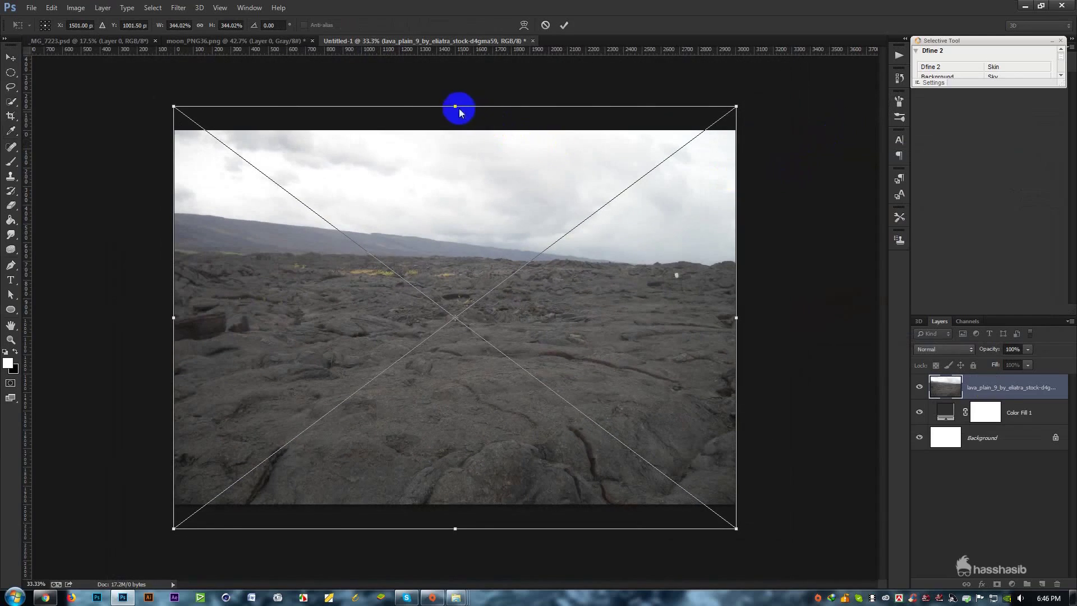
drag(456, 107, 456, 236)
drag(455, 527, 462, 506)
key(Return)
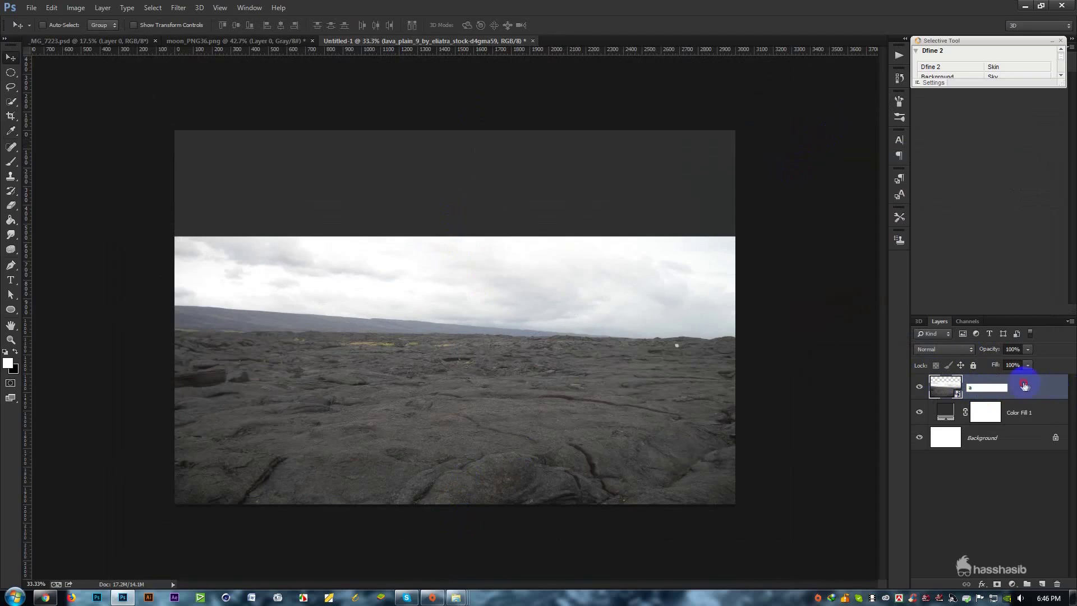
Step: Rename the layer lava and mask its sky with a black-to-white gradient
click(1024, 385)
click(997, 584)
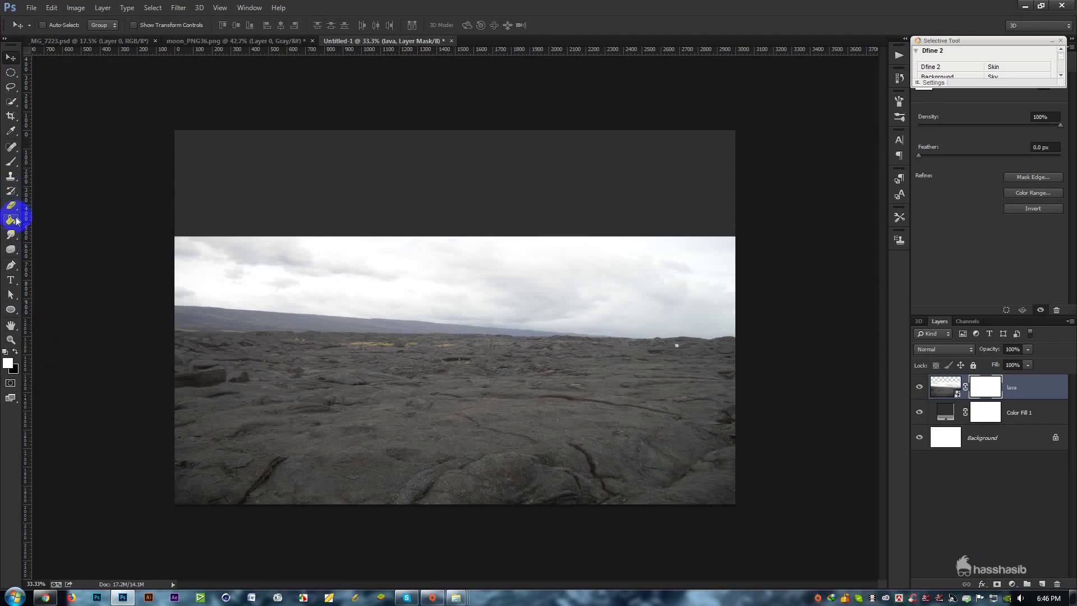
click(39, 219)
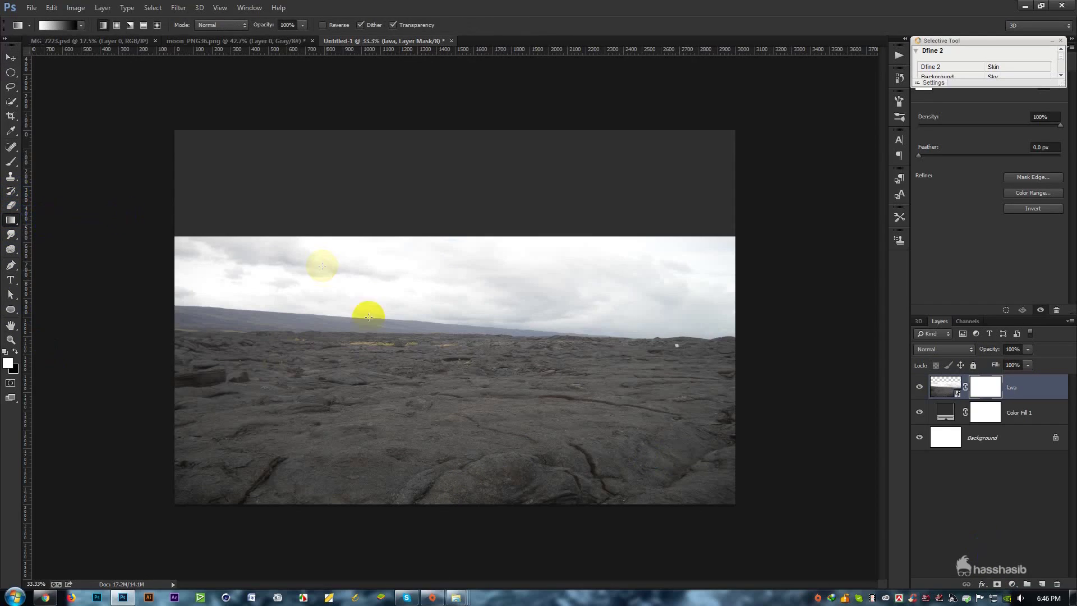
drag(431, 358, 435, 293)
mouse_move(444, 374)
mouse_down()
mouse_move(439, 331)
mouse_move(449, 319)
mouse_up()
mouse_move(460, 400)
mouse_down()
mouse_move(457, 351)
mouse_move(468, 338)
mouse_up()
click(10, 59)
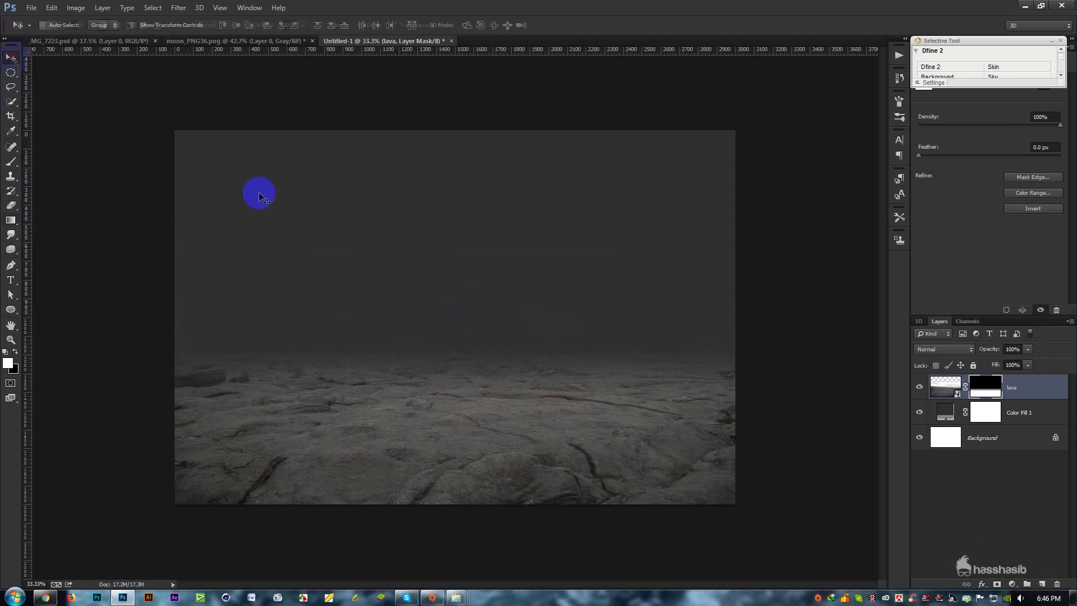
click(564, 225)
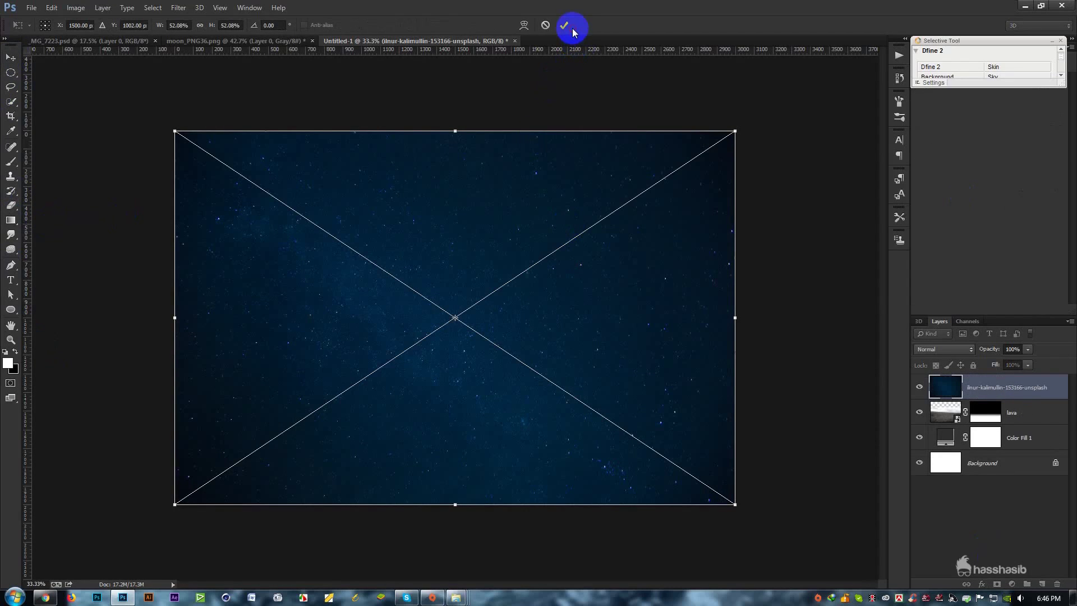
Step: Commit the starry sky placement and move its layer beneath lava
click(565, 26)
drag(1002, 387, 1002, 427)
drag(540, 358, 541, 253)
Step: Lower the sky and widen its top in perspective so stars fill the upper canvas
key(ctrl+t)
scroll(547, 263, down, 2)
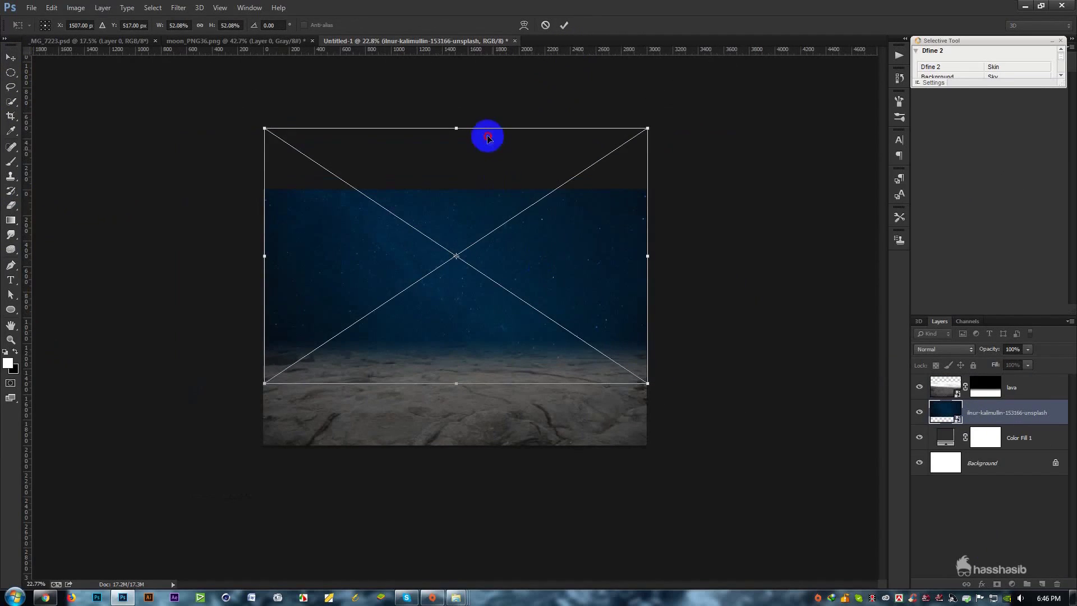
drag(456, 128, 456, 165)
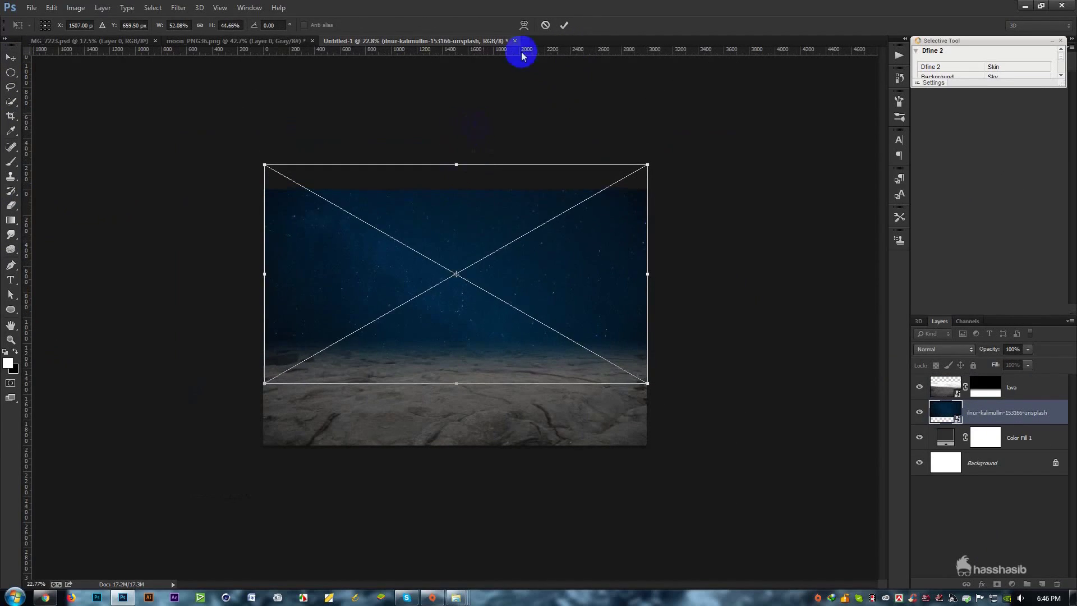
drag(648, 164, 705, 166)
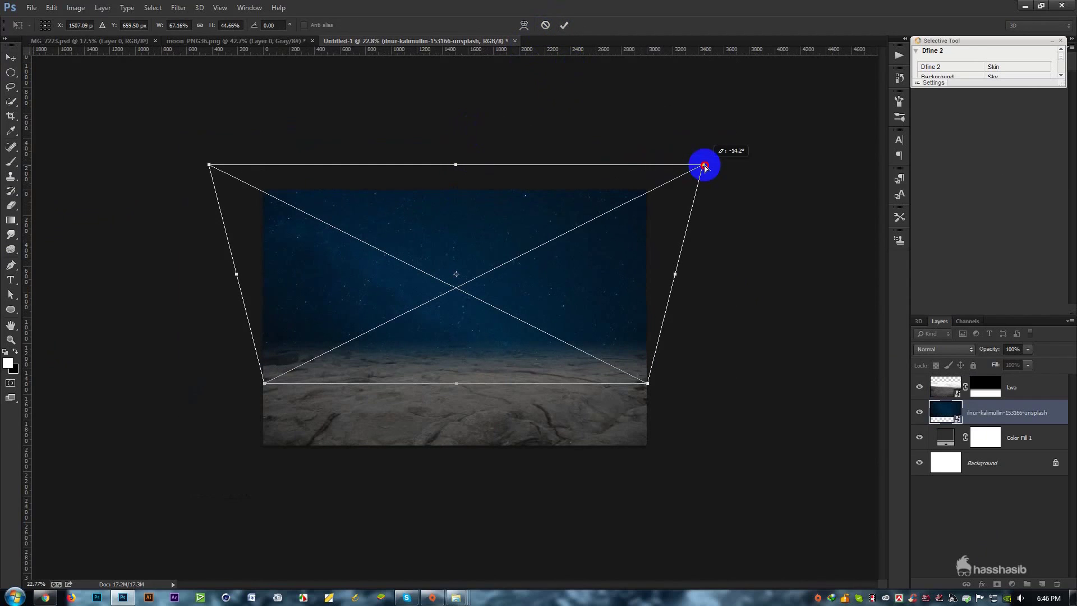
click(563, 32)
scroll(481, 257, up, 3)
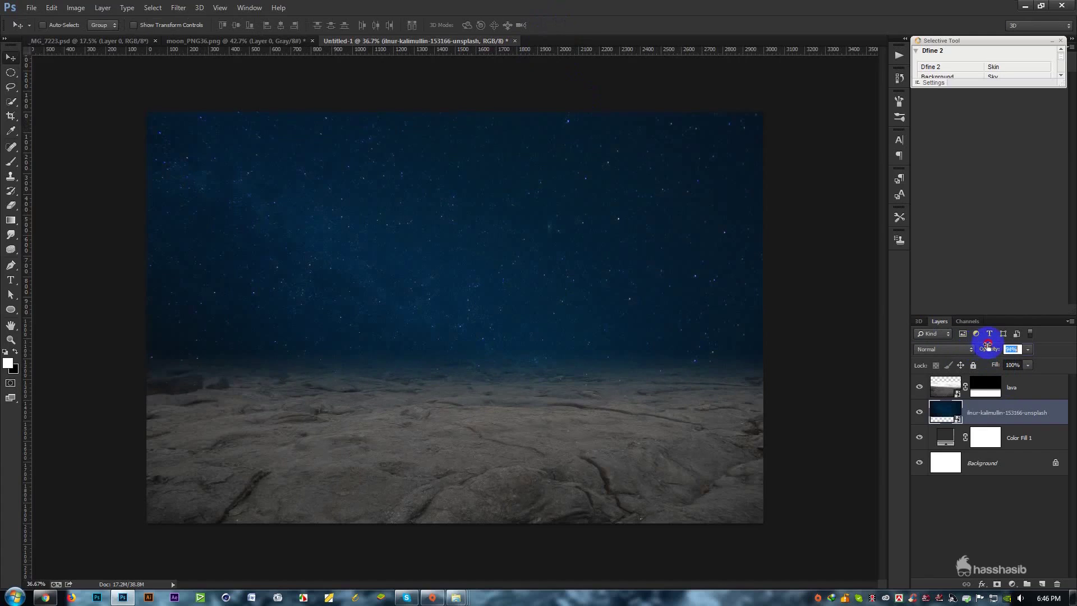
click(1013, 349)
text(78)
click(1027, 387)
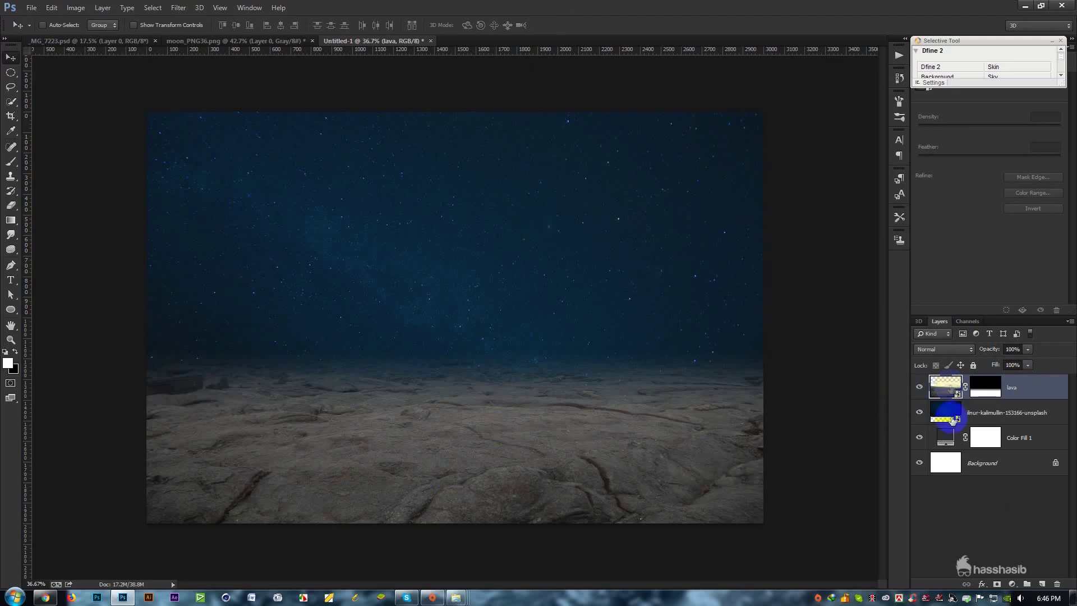
Step: Add a Color Balance layer clipped to lava with Cyan -17 and Blue +20
click(1012, 584)
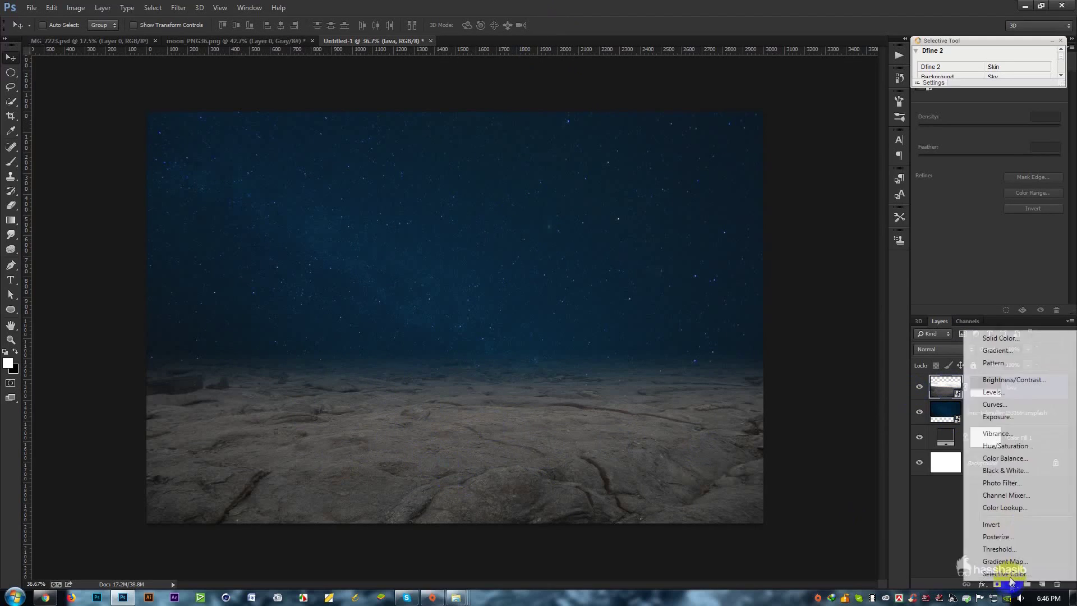
click(1003, 459)
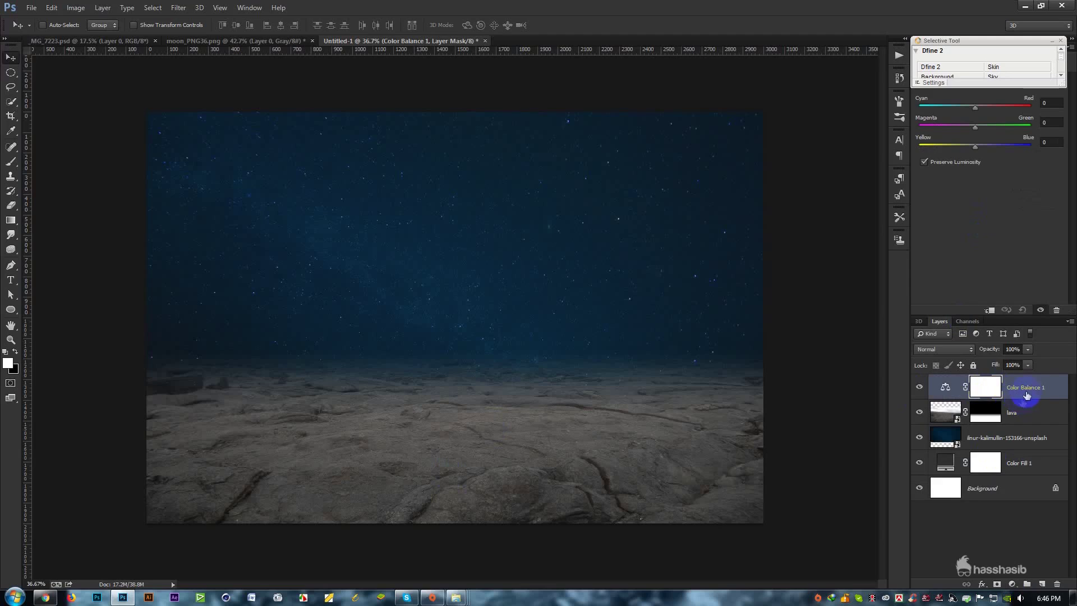
click(990, 312)
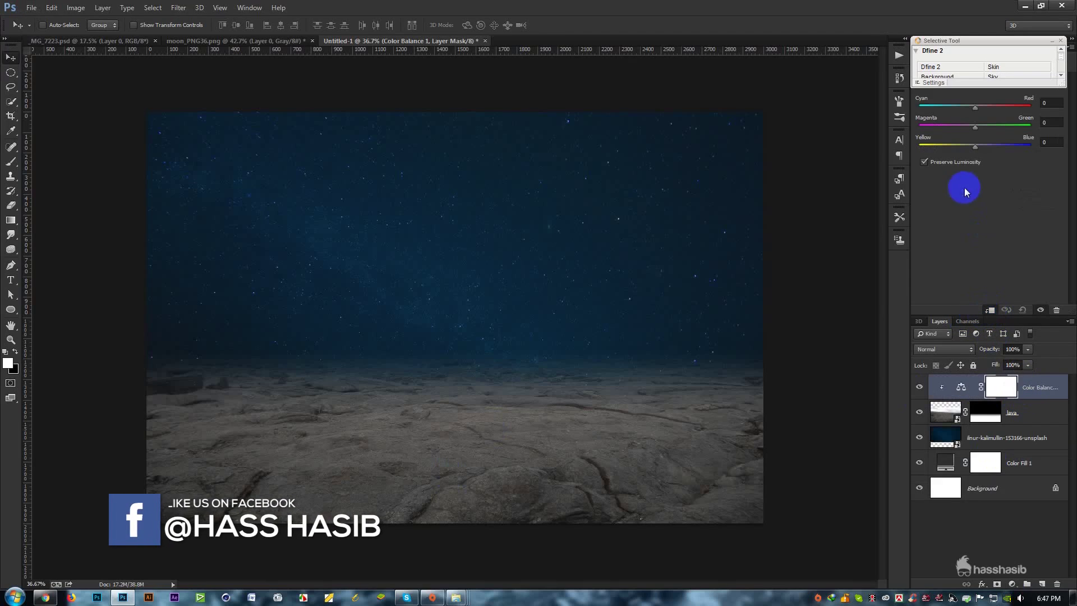
drag(976, 147, 987, 147)
drag(975, 105, 965, 105)
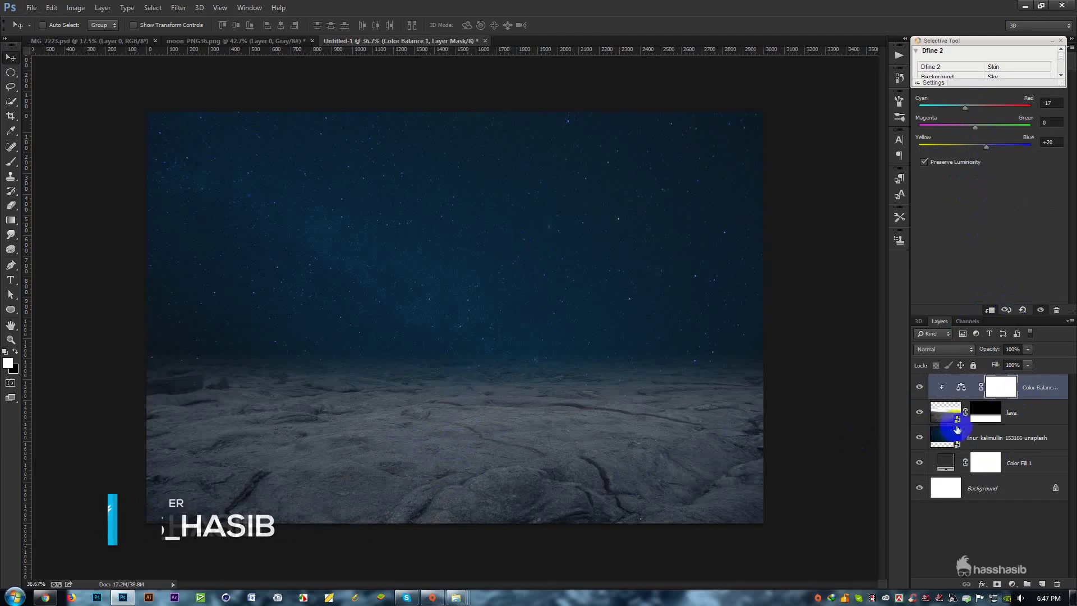
Step: Add a clipped Curves layer lowering the white point and raising the black point
click(1012, 584)
click(1002, 350)
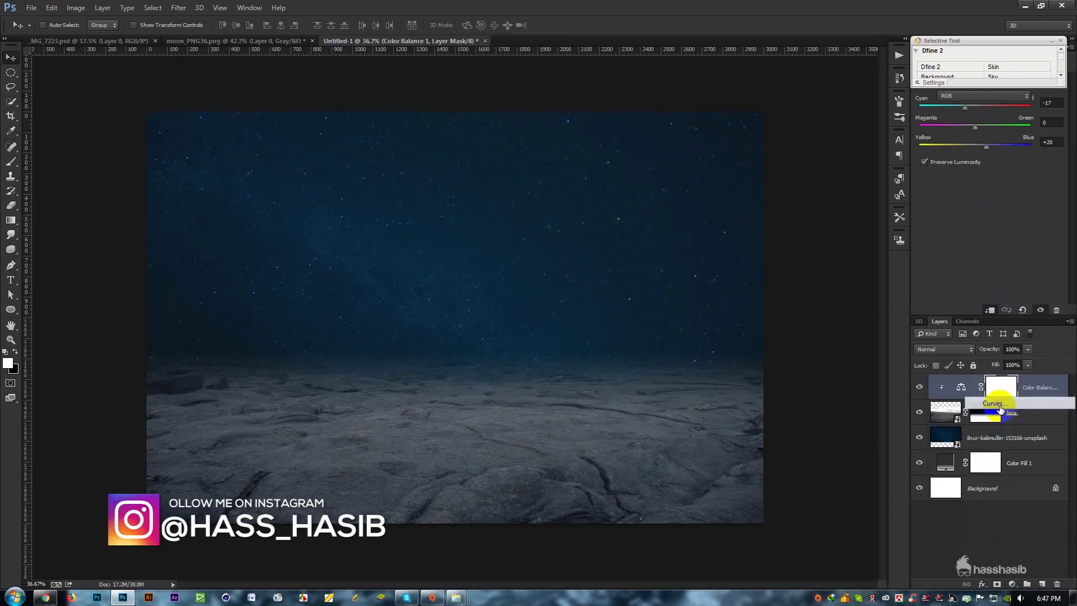
click(990, 310)
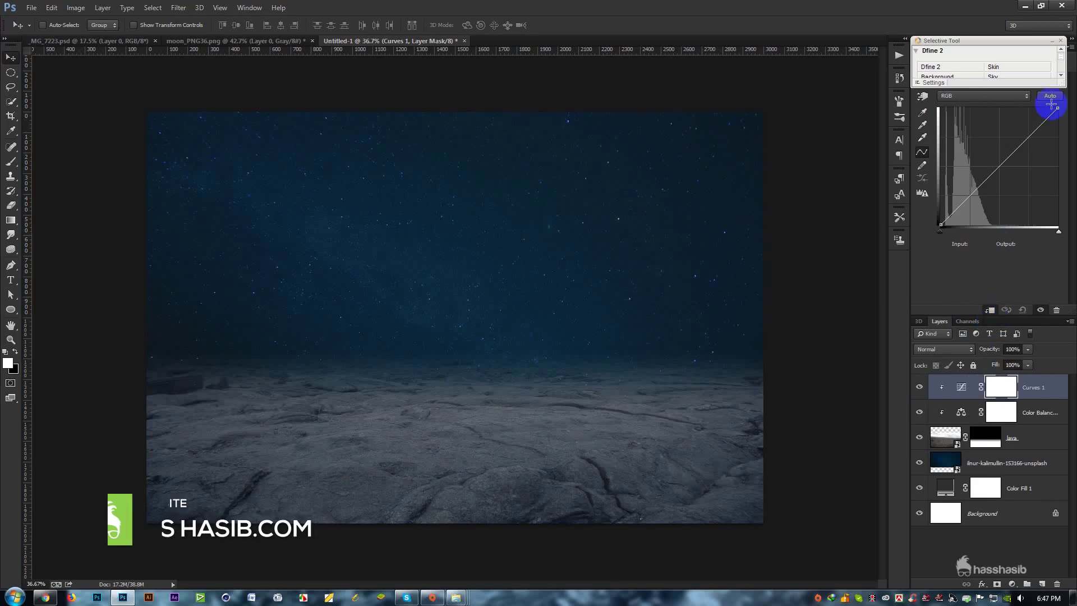
drag(1058, 109, 1057, 154)
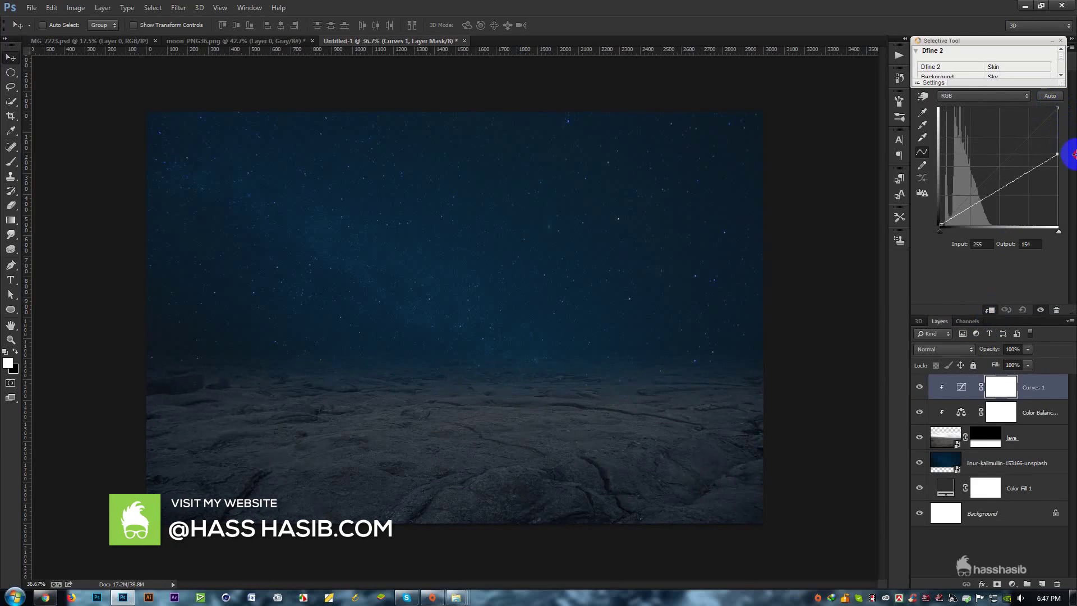
drag(940, 226, 956, 237)
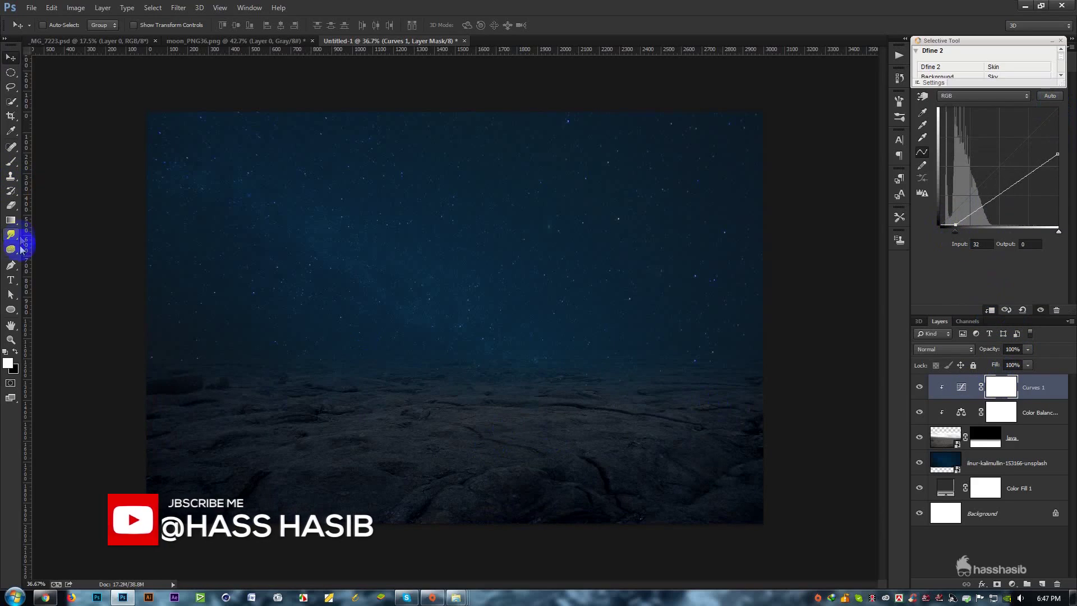
Step: Set up a large soft round brush at 0 hardness with black foreground colour
click(11, 162)
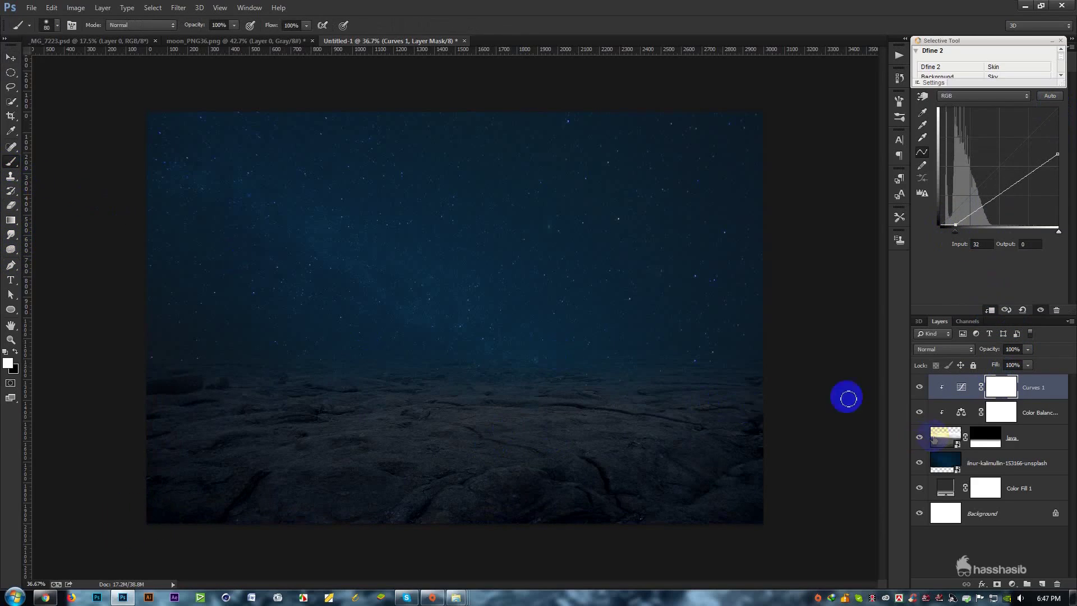
right_click(371, 300)
click(459, 373)
click(464, 333)
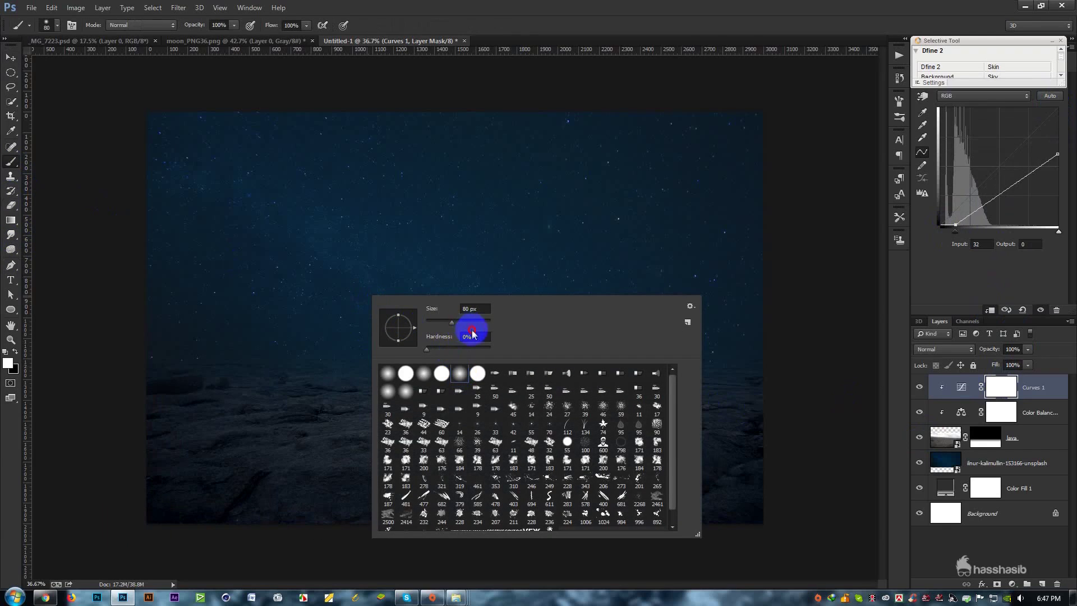
drag(478, 328, 469, 59)
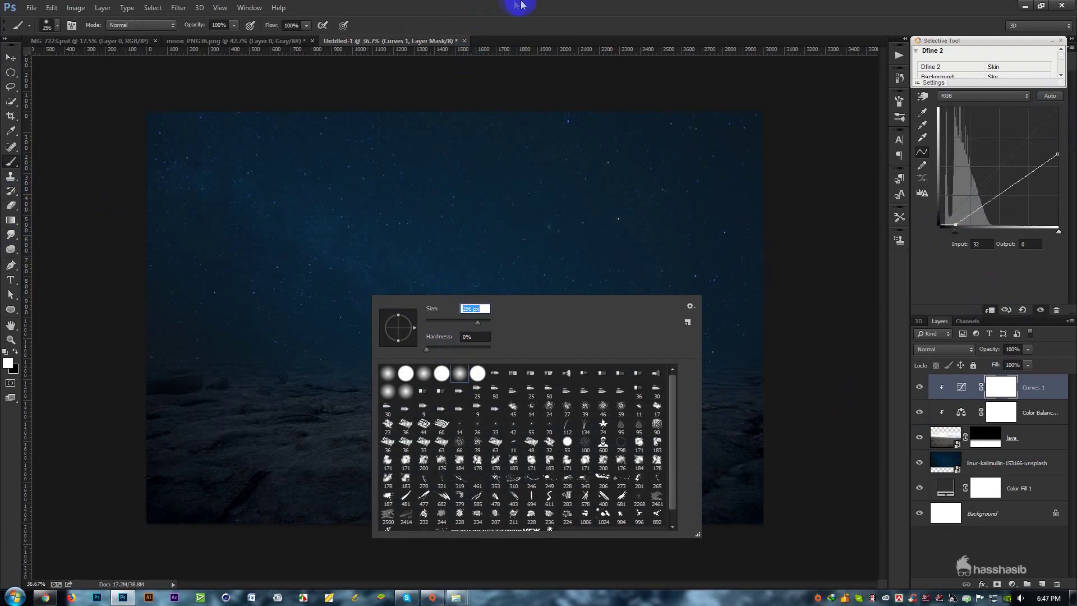
drag(520, 5, 515, 208)
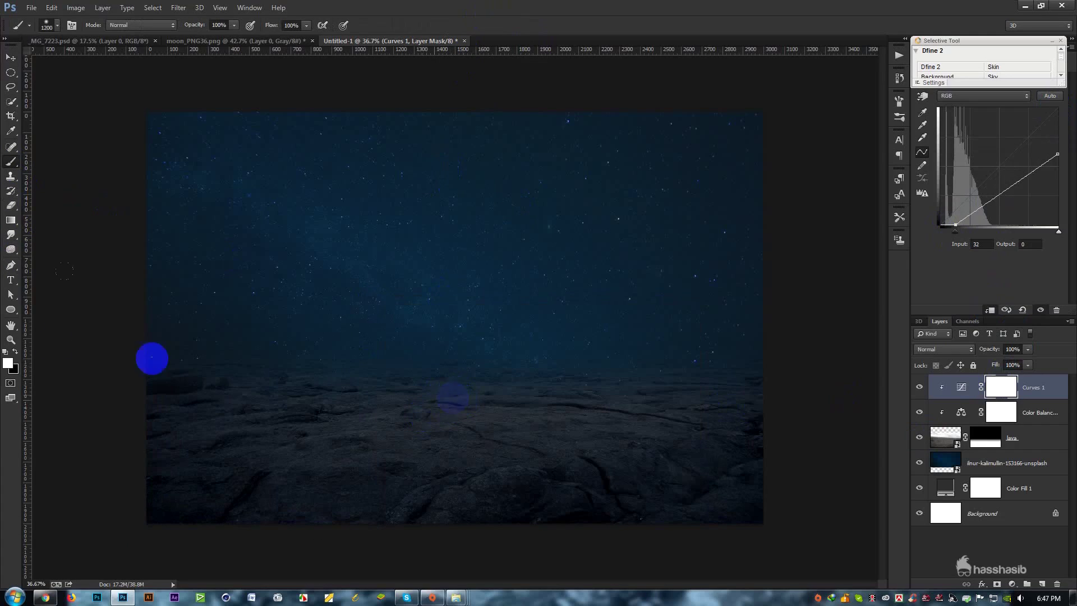
click(16, 352)
Step: Paint the ground centre on the Curves 1 mask, undoing and repainting in one pass
key(bracketright)
key(bracketright)
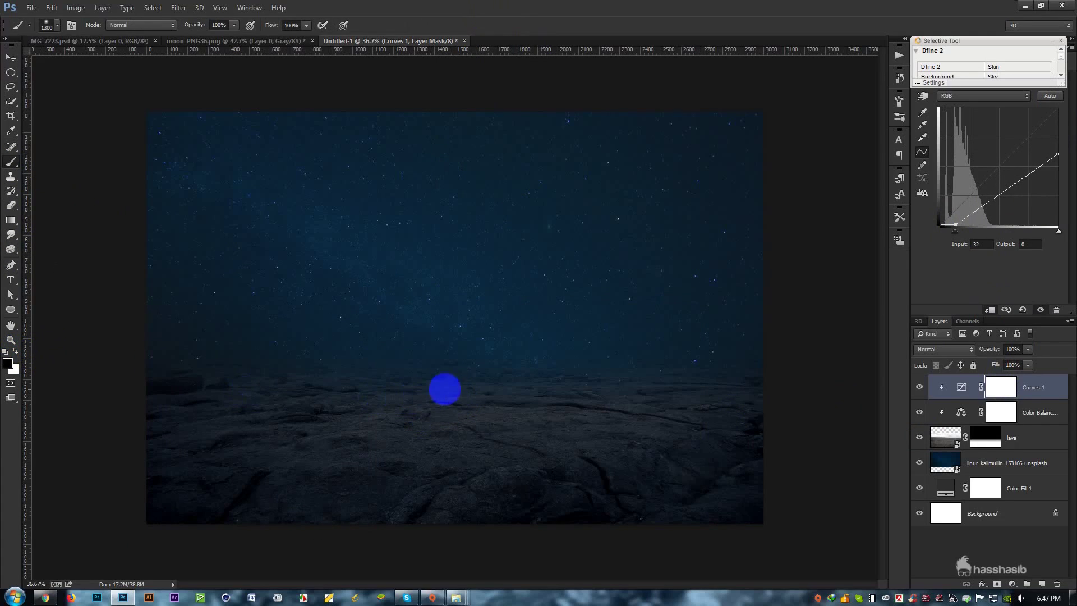
click(451, 387)
click(491, 395)
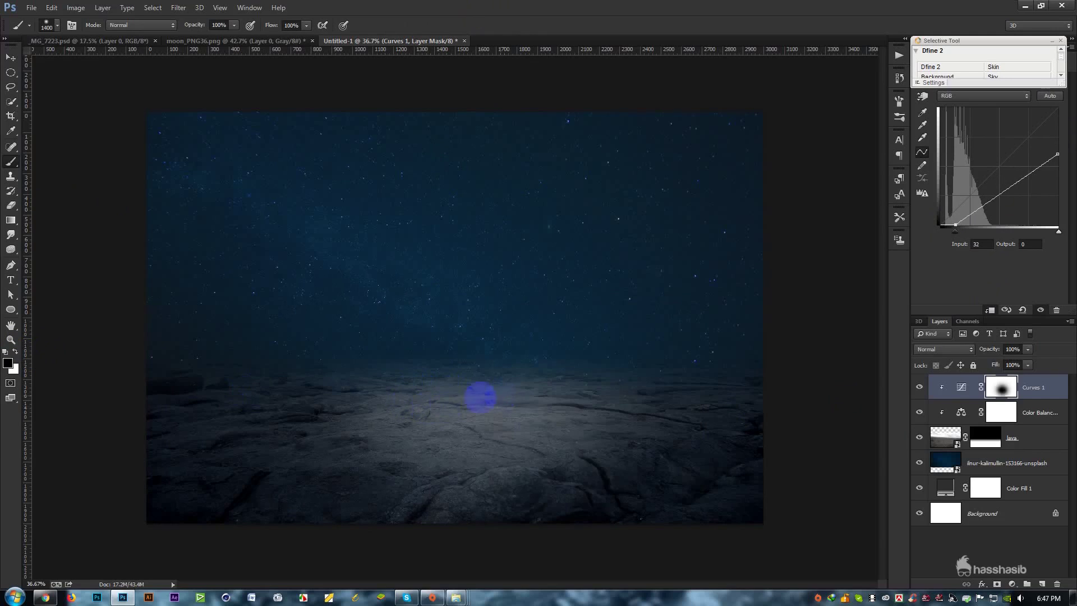
click(399, 399)
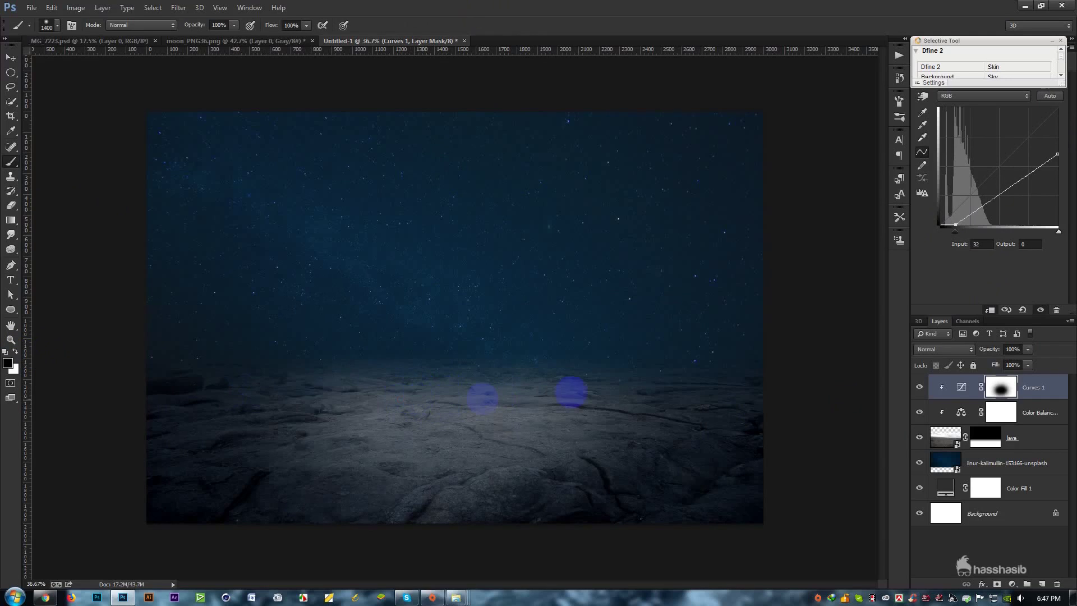
click(518, 383)
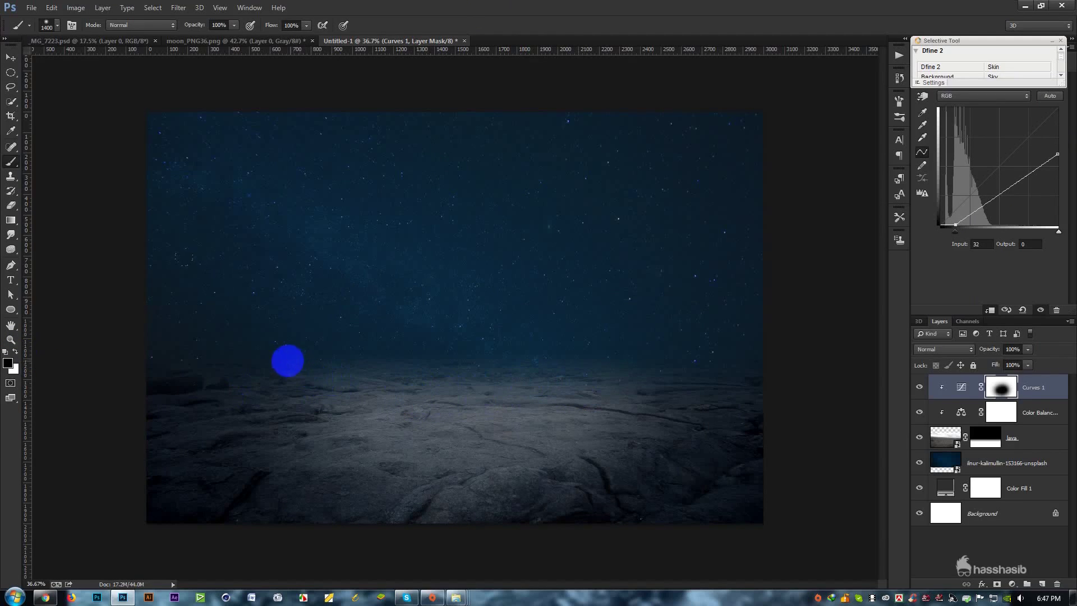
key(ctrl+alt+z)
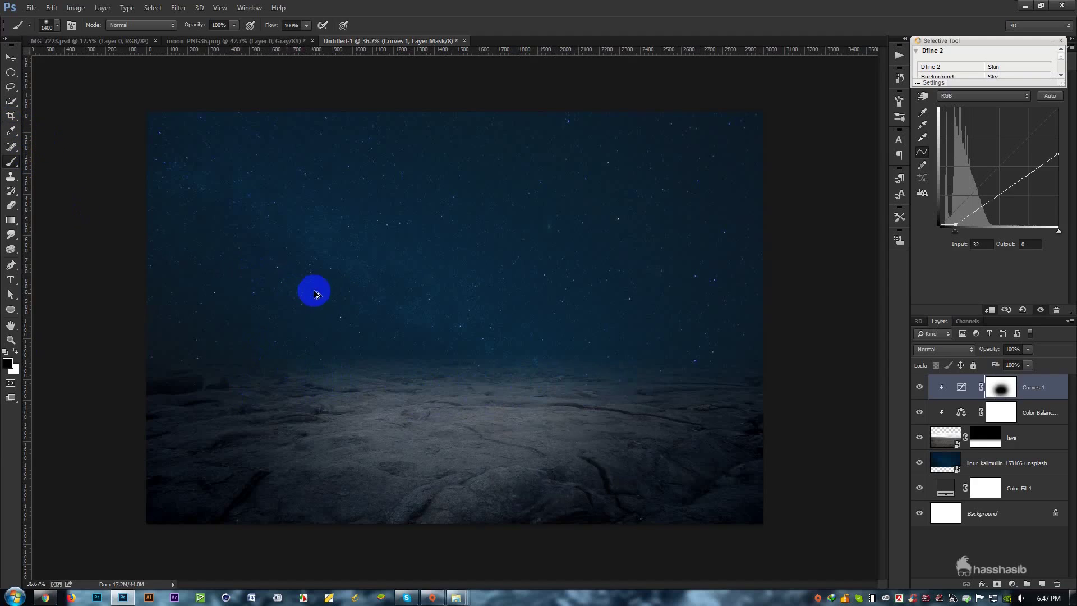
key(ctrl+alt+z)
key(ctrl+alt+z)
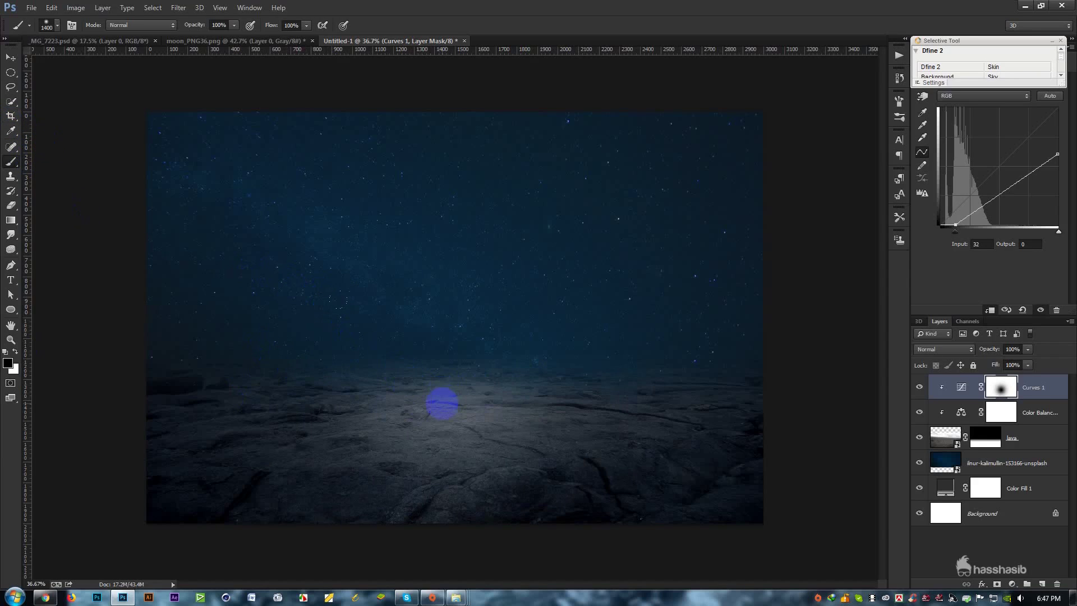
key(bracketleft)
click(455, 397)
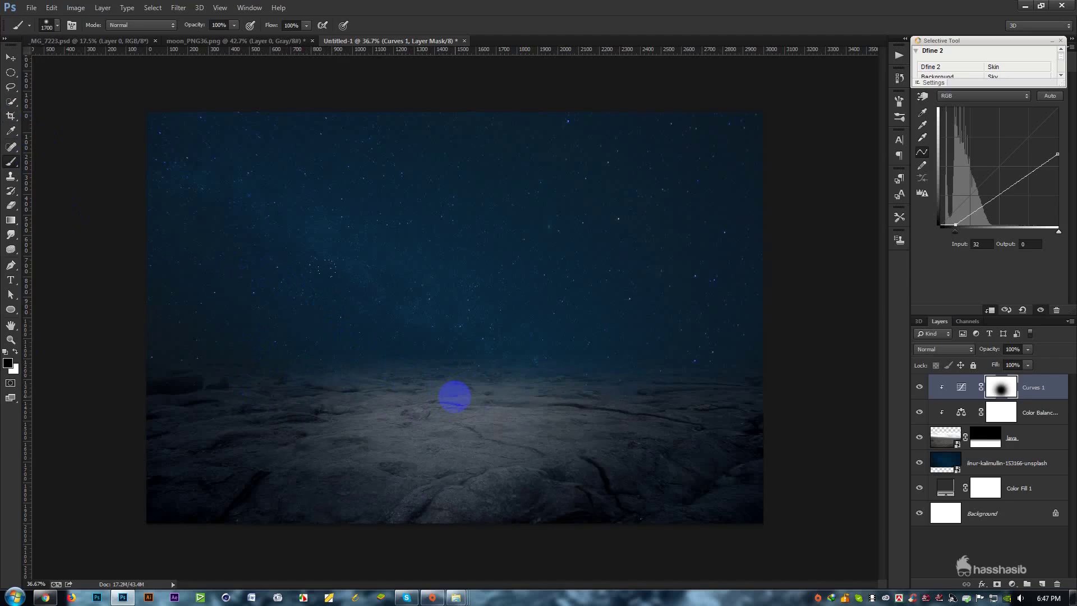
click(10, 58)
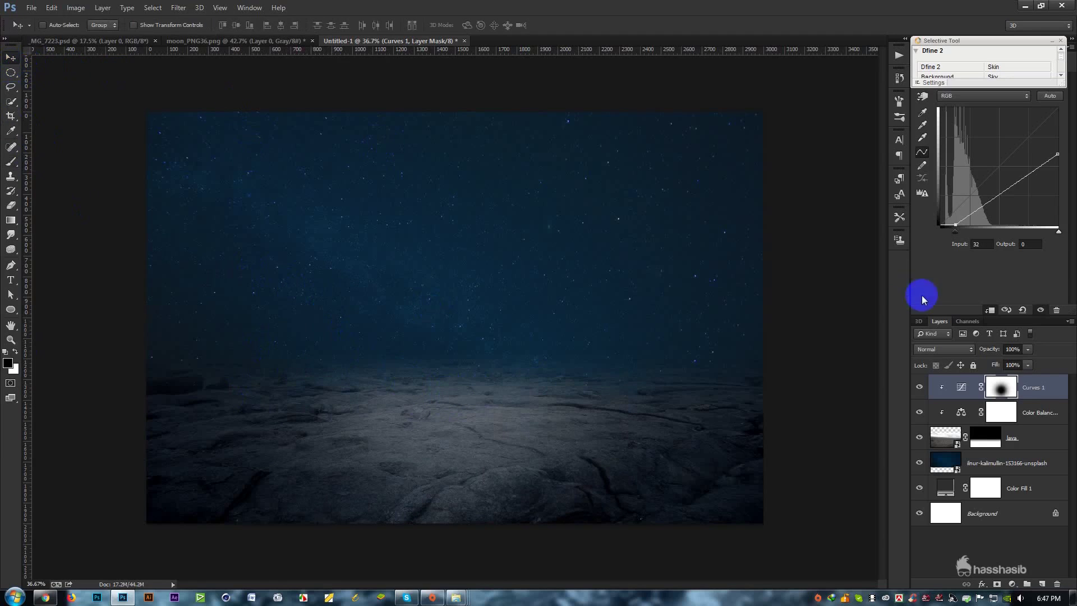
click(275, 41)
Step: Drag the moon into Untitled-1, unclip it, shrink to about 41% and rotate onto the ground
mouse_move(445, 355)
mouse_down()
mouse_move(406, 42)
mouse_move(471, 198)
mouse_up()
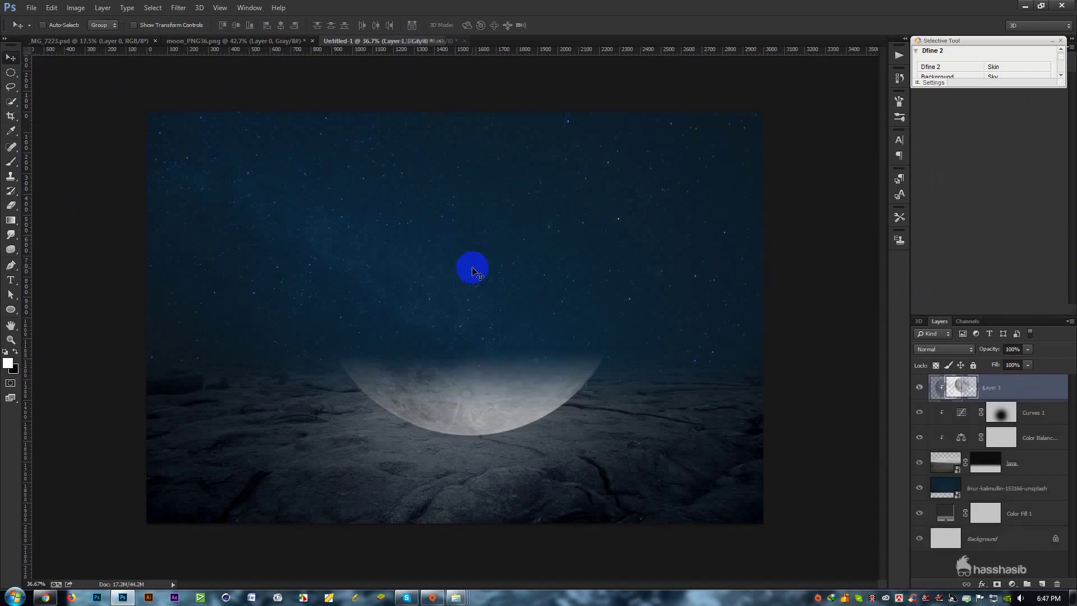
alt+click(1004, 397)
key(ctrl+t)
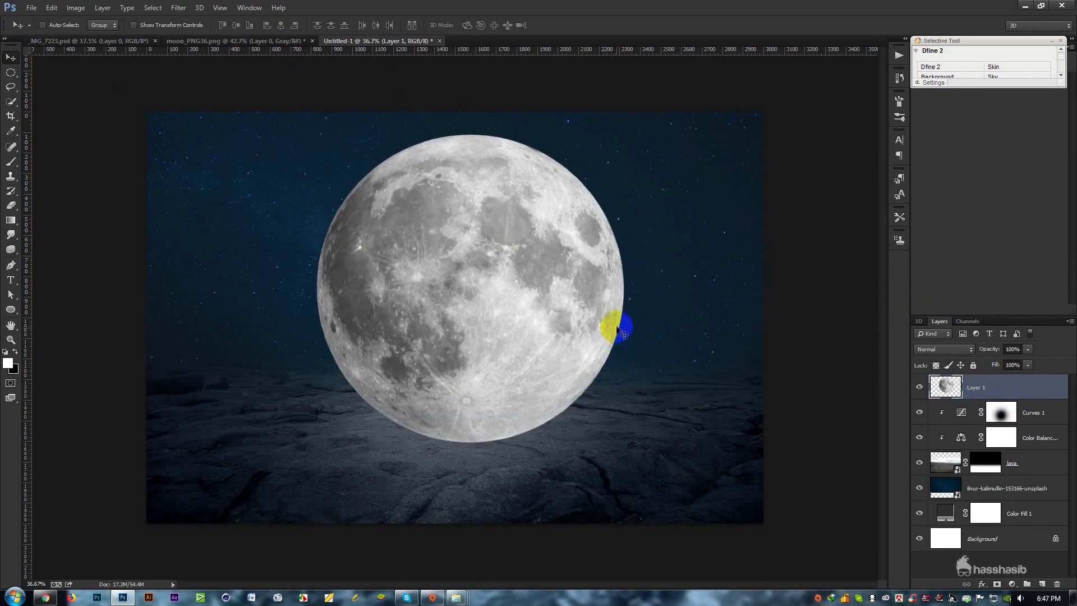
drag(622, 136, 537, 233)
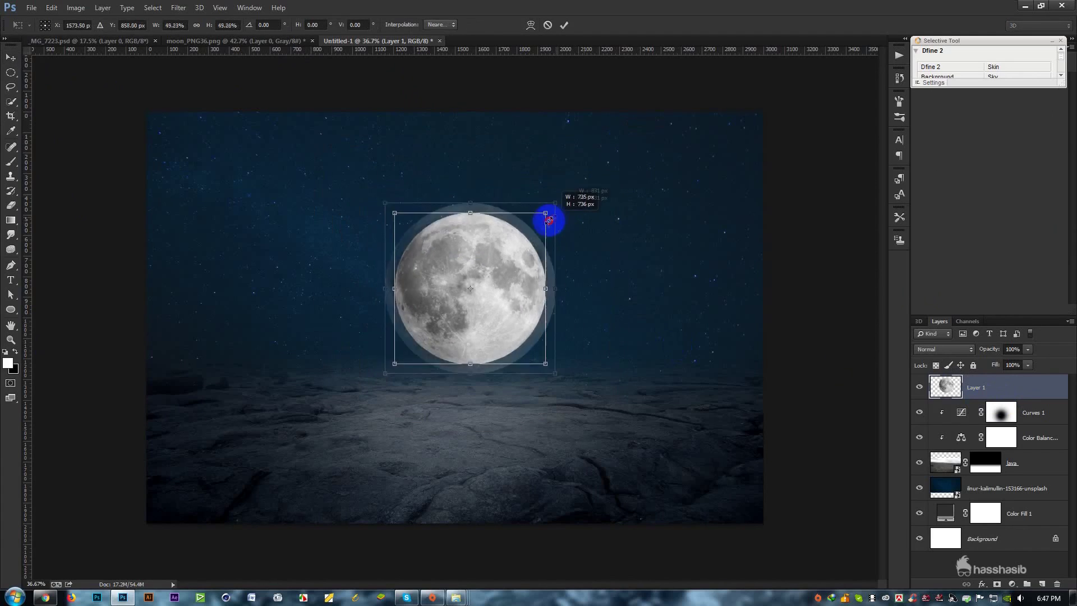
drag(502, 289, 487, 368)
mouse_move(611, 378)
mouse_down()
mouse_move(504, 182)
mouse_move(484, 176)
mouse_move(512, 433)
mouse_move(421, 420)
mouse_move(596, 235)
mouse_move(518, 182)
mouse_up()
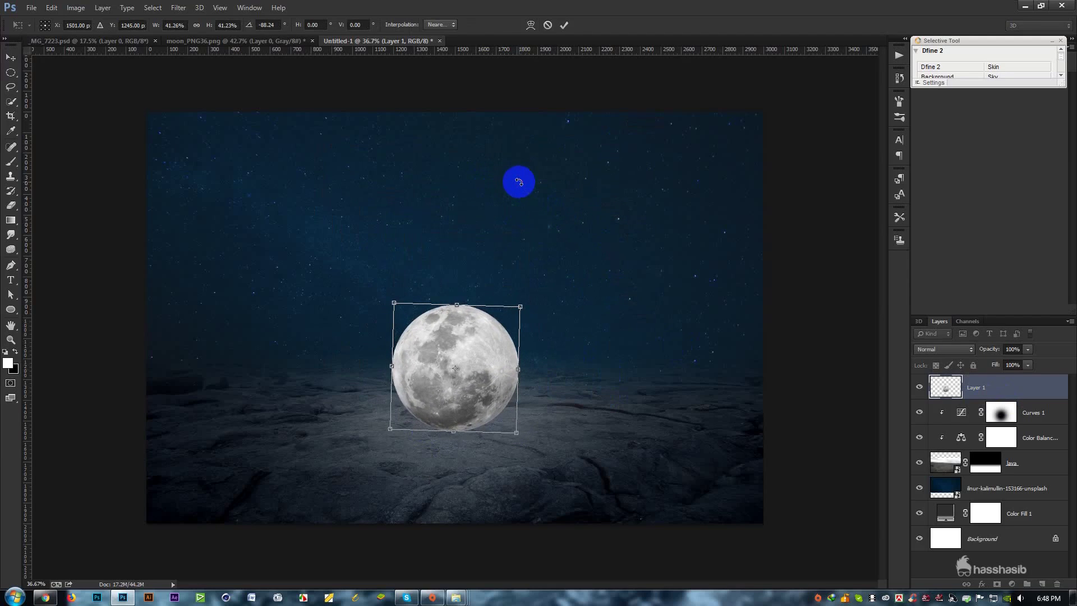
key(Return)
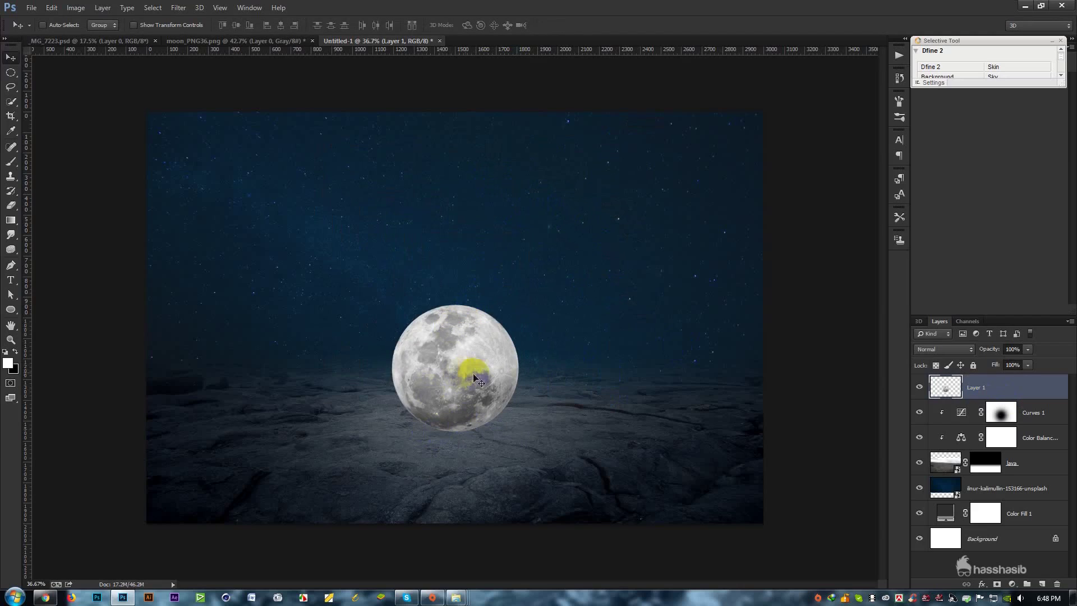
Step: Enlarge the moon to about 130% and nudge it up and right to centre it
scroll(480, 389, up, 1)
key(ctrl+t)
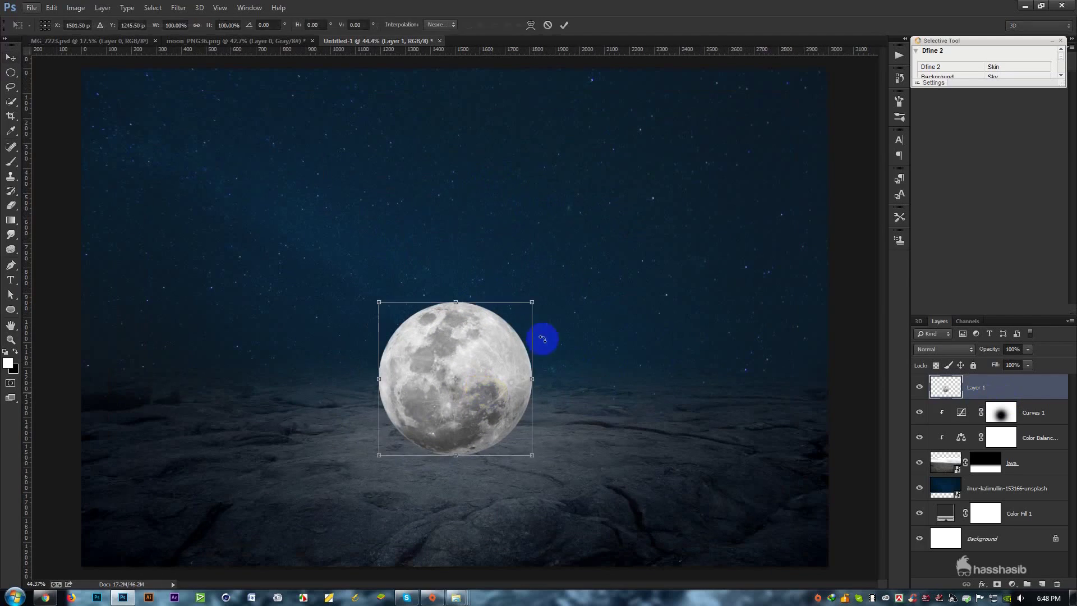
drag(532, 299, 555, 279)
drag(458, 347, 459, 331)
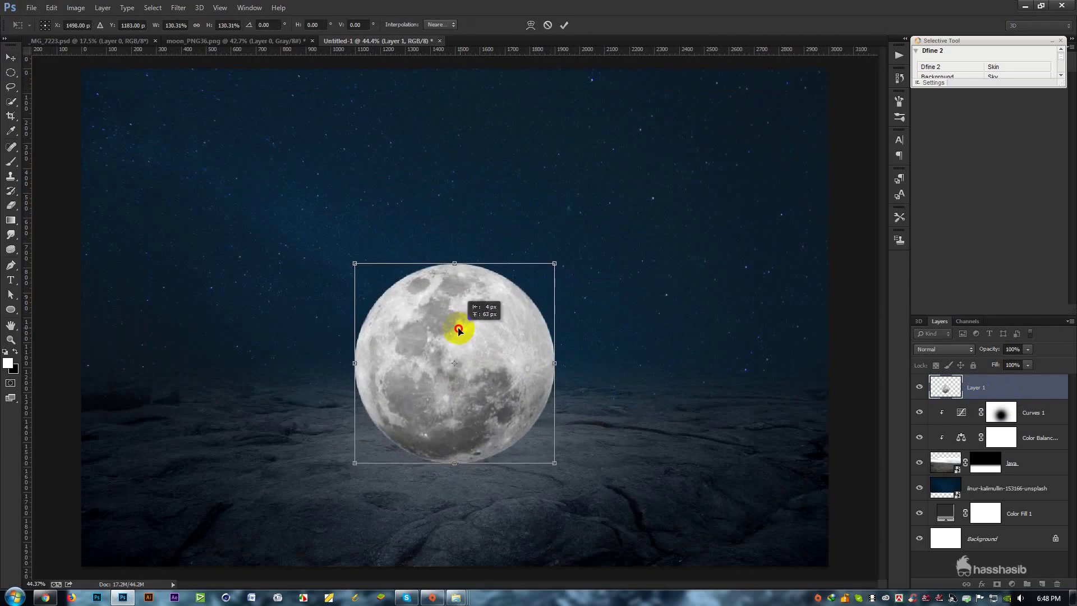
key(Return)
scroll(465, 333, down, 2)
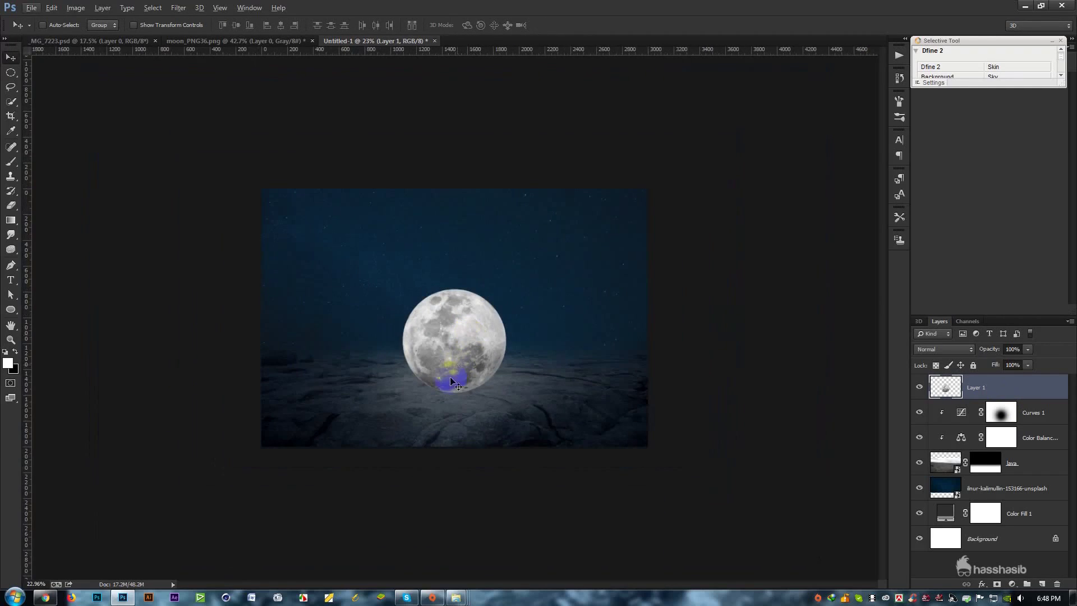
scroll(452, 381, up, 1)
scroll(490, 383, up, 1)
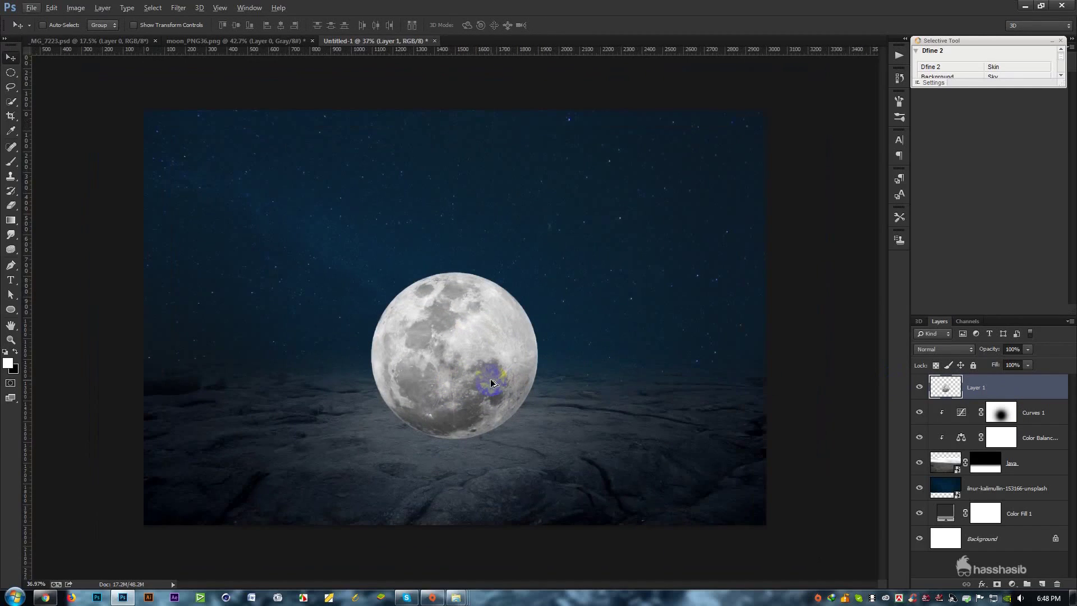
drag(491, 383, 498, 380)
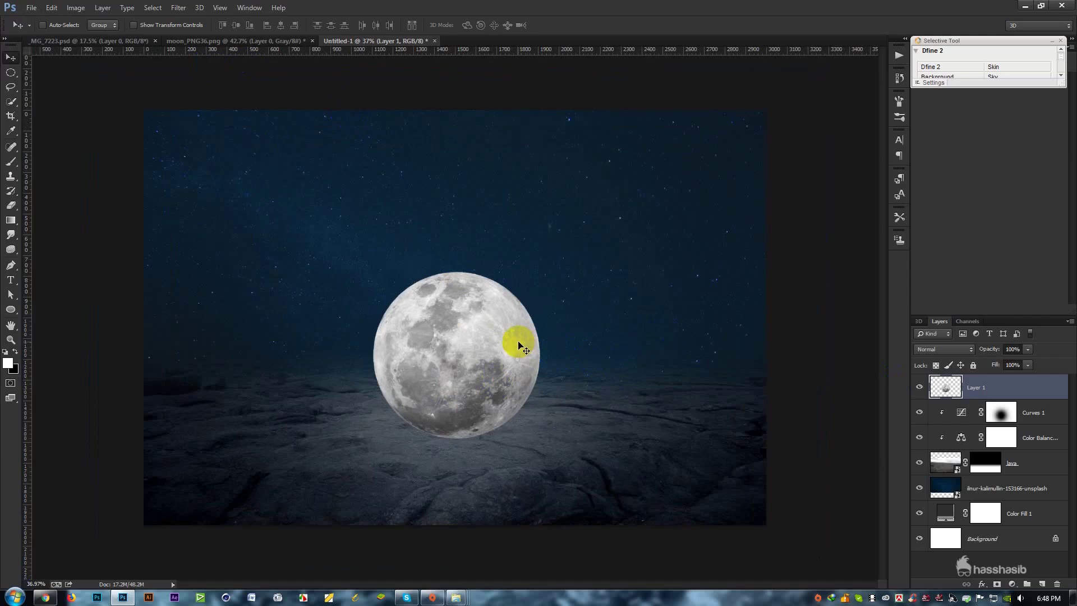
scroll(461, 389, up, 1)
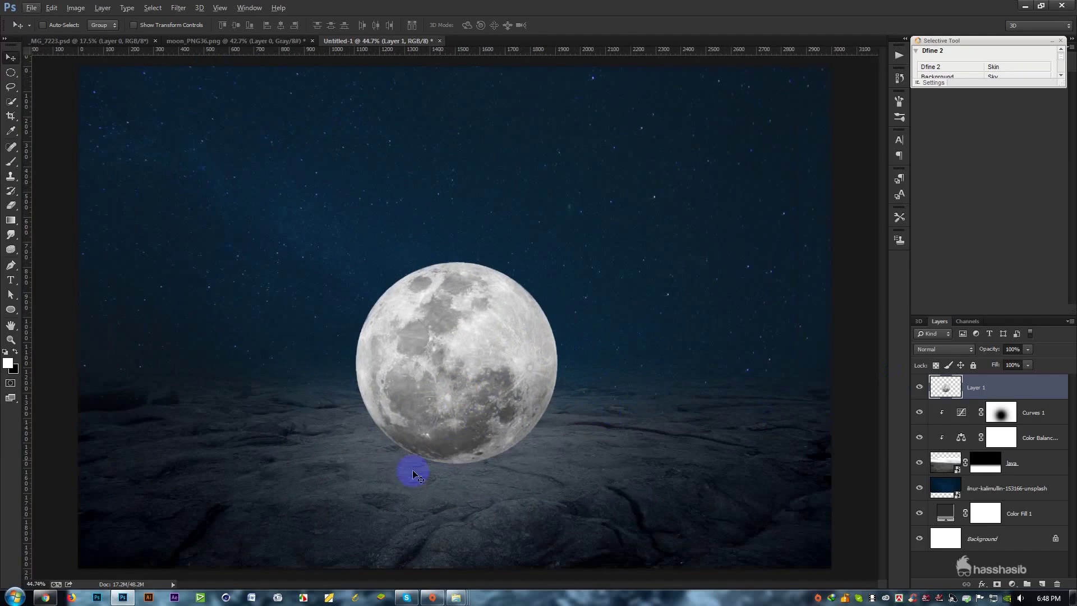
click(1001, 412)
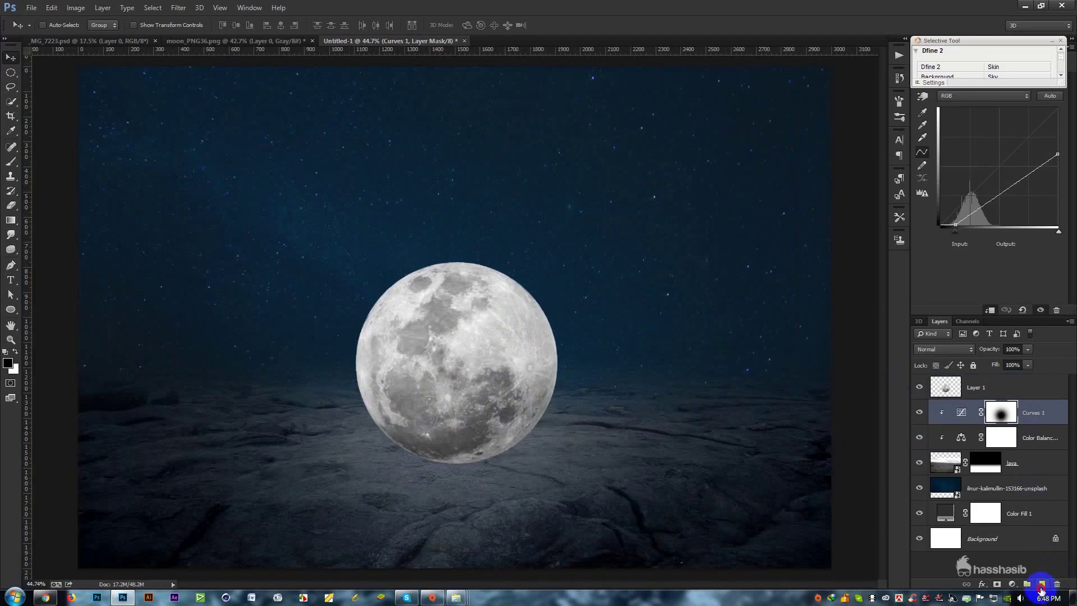
Step: Paint a soft black dab on a new layer below the moon
click(1042, 584)
click(11, 163)
click(6, 354)
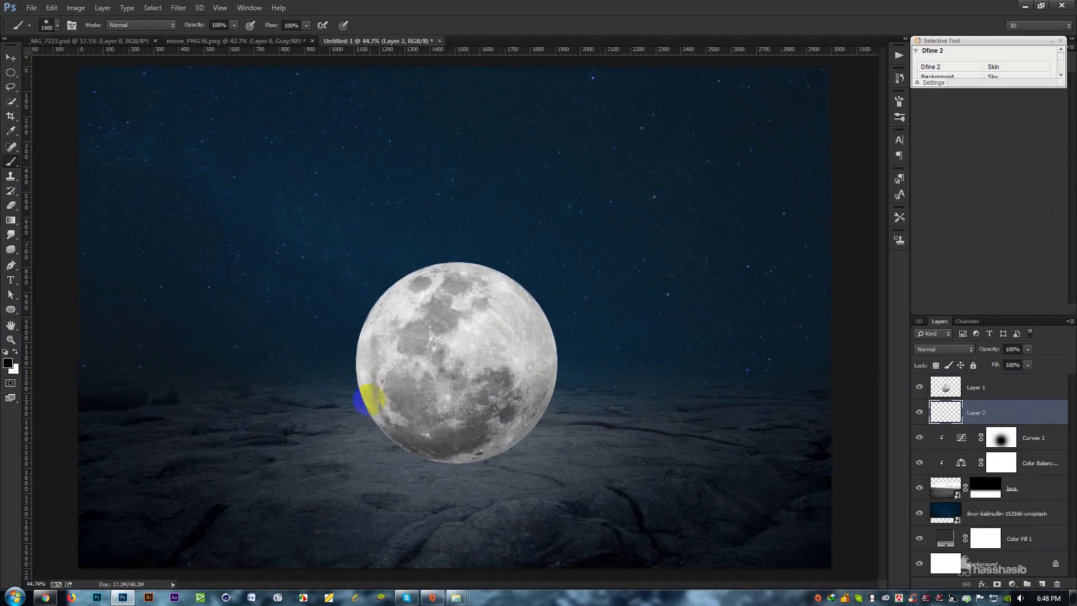
click(275, 413)
Step: Flatten and widen the dab into a shadow centred under the moon
key(ctrl+t)
mouse_move(288, 313)
mouse_down()
mouse_move(296, 452)
mouse_move(483, 449)
mouse_up()
drag(567, 463, 641, 449)
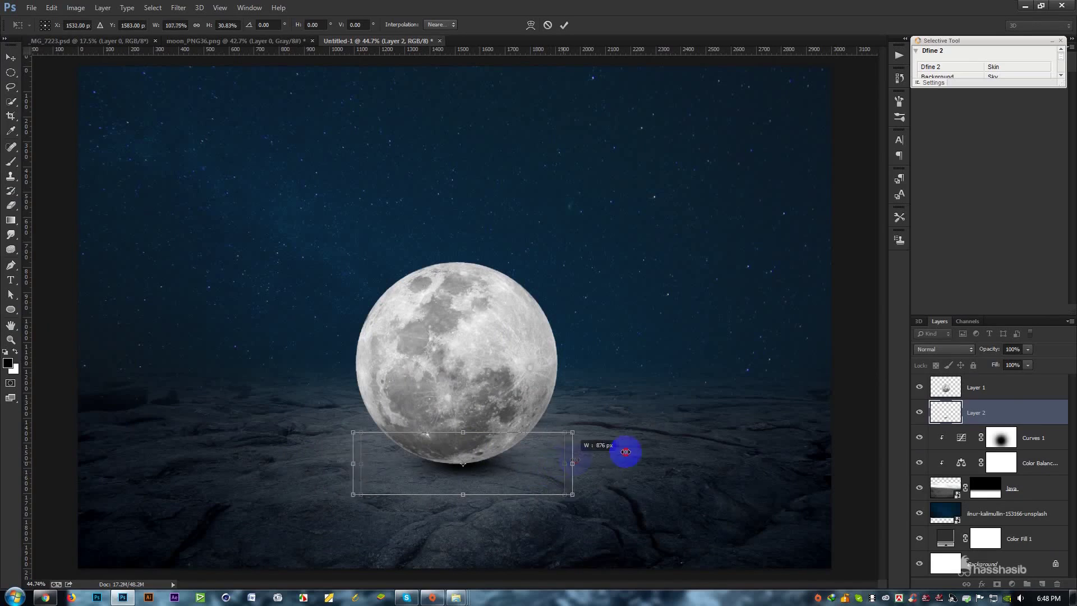
drag(463, 494, 501, 465)
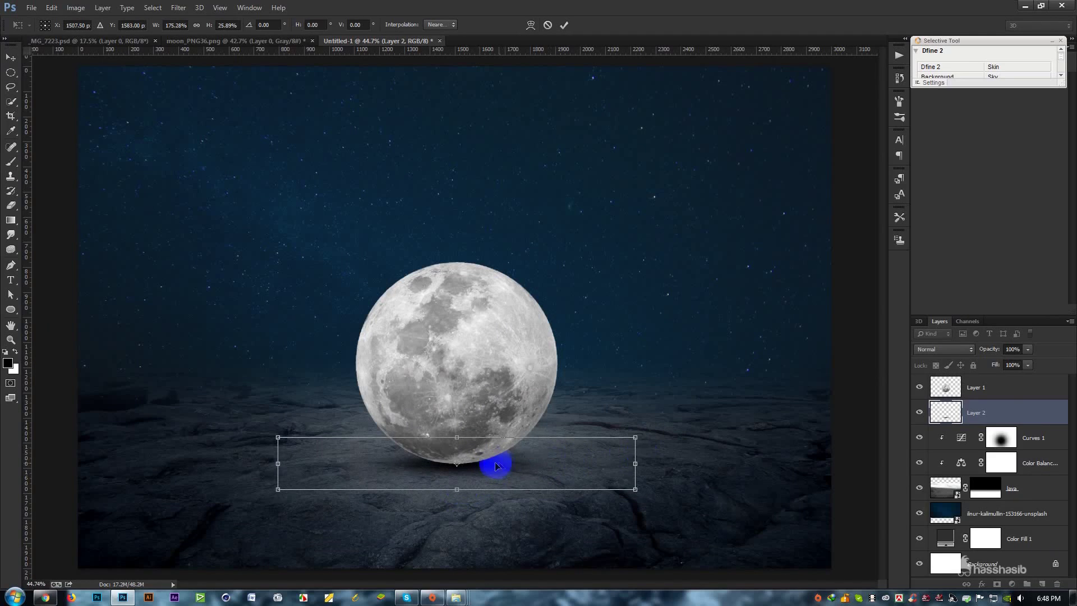
mouse_move(464, 491)
mouse_down()
mouse_move(457, 482)
mouse_move(496, 458)
mouse_up()
click(8, 56)
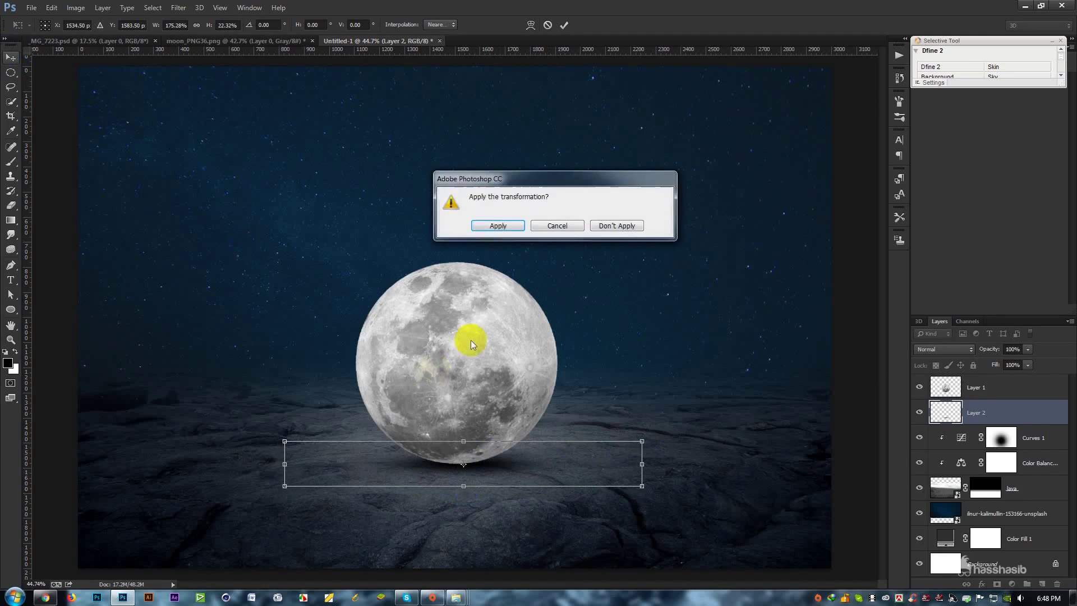
click(497, 224)
Step: Set the shadow layer to about 68% opacity and add a new layer above the moon
click(400, 370)
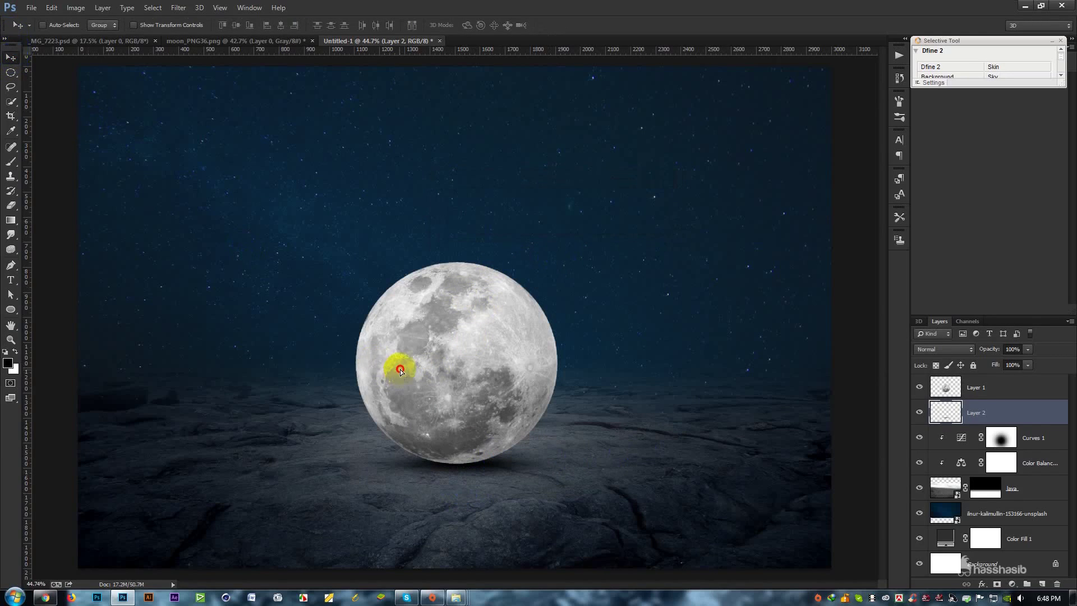
drag(397, 371, 393, 380)
drag(976, 351, 983, 354)
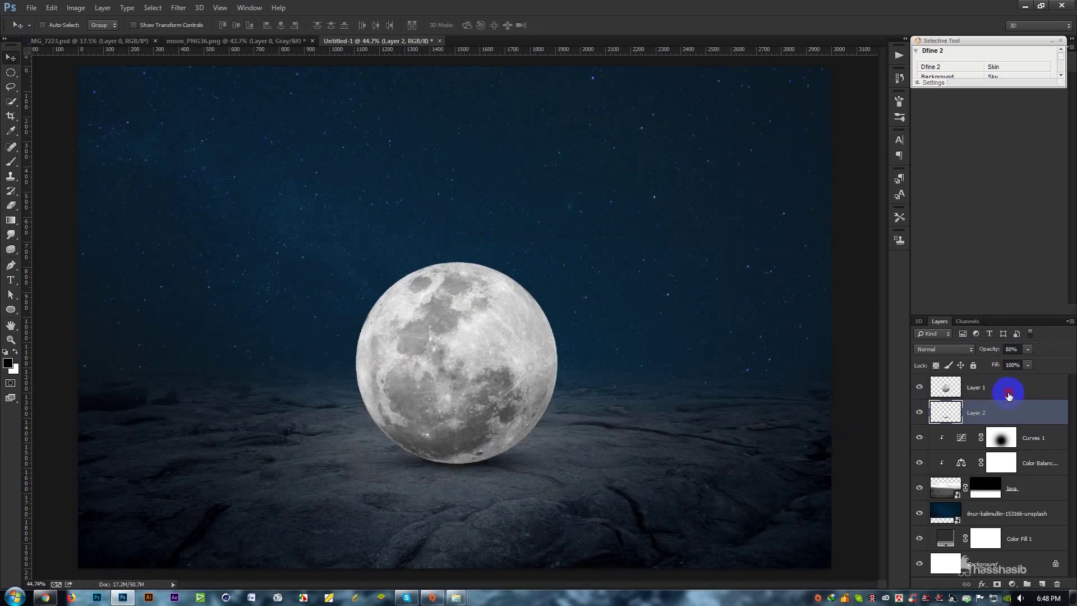
click(1008, 394)
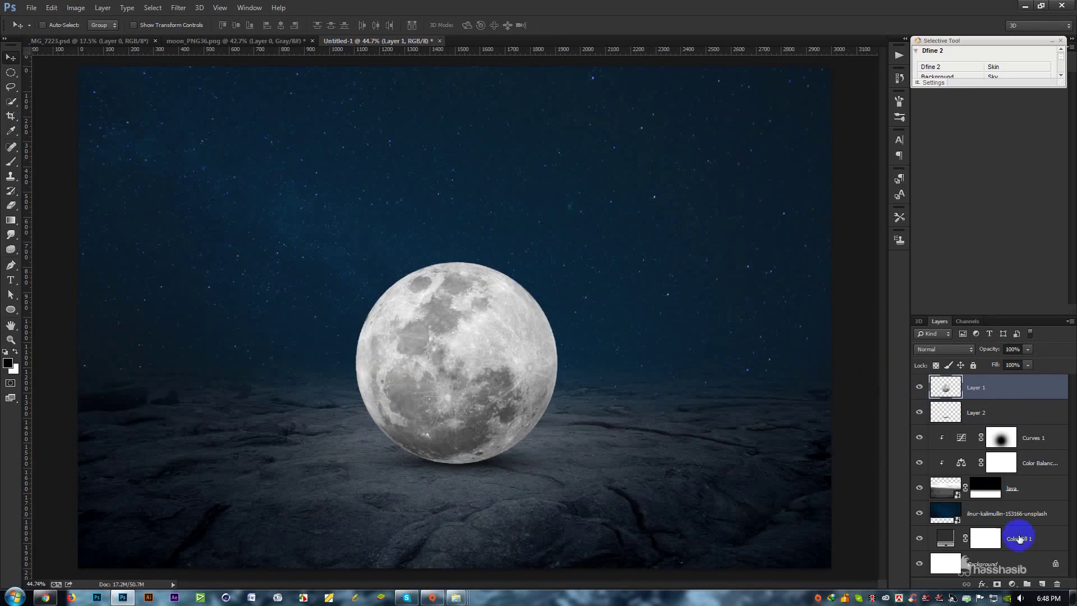
click(1043, 583)
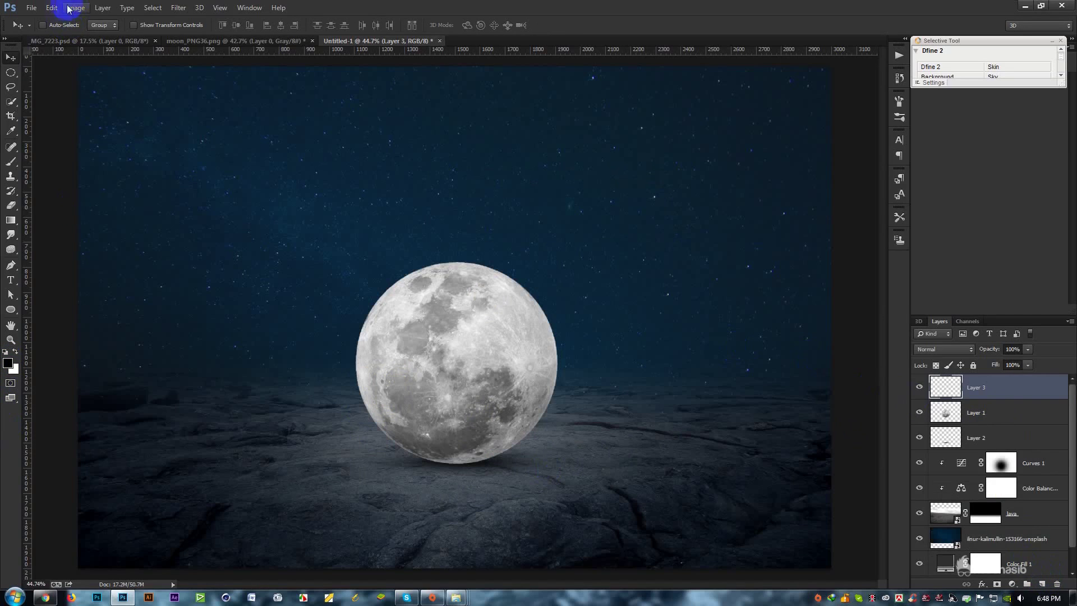
Step: Fill the new layer with 50% Gray via Edit > Fill
click(51, 8)
click(66, 173)
click(368, 193)
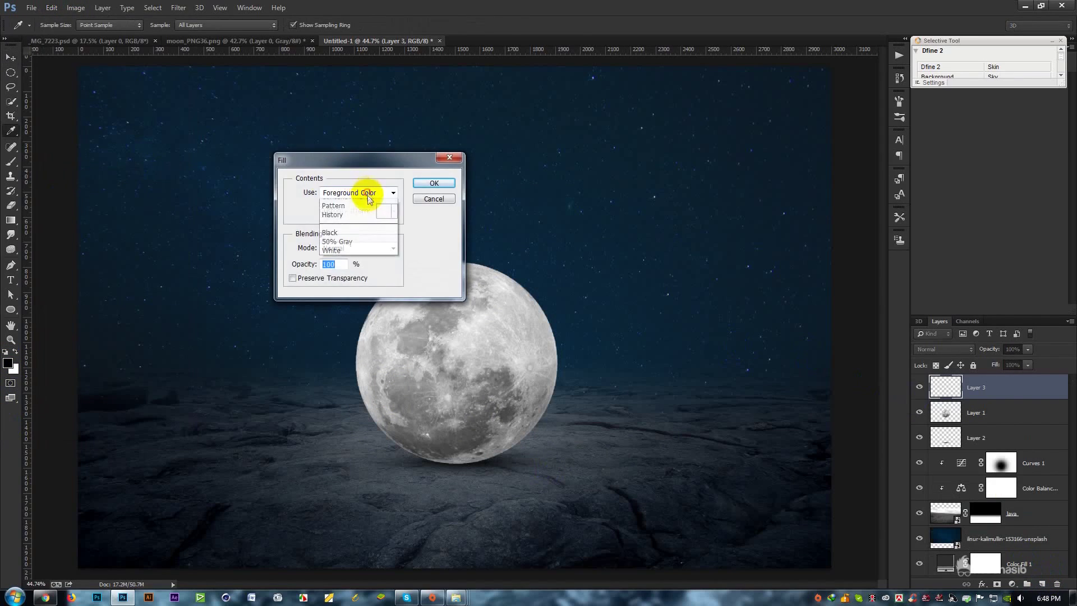
click(345, 285)
click(435, 184)
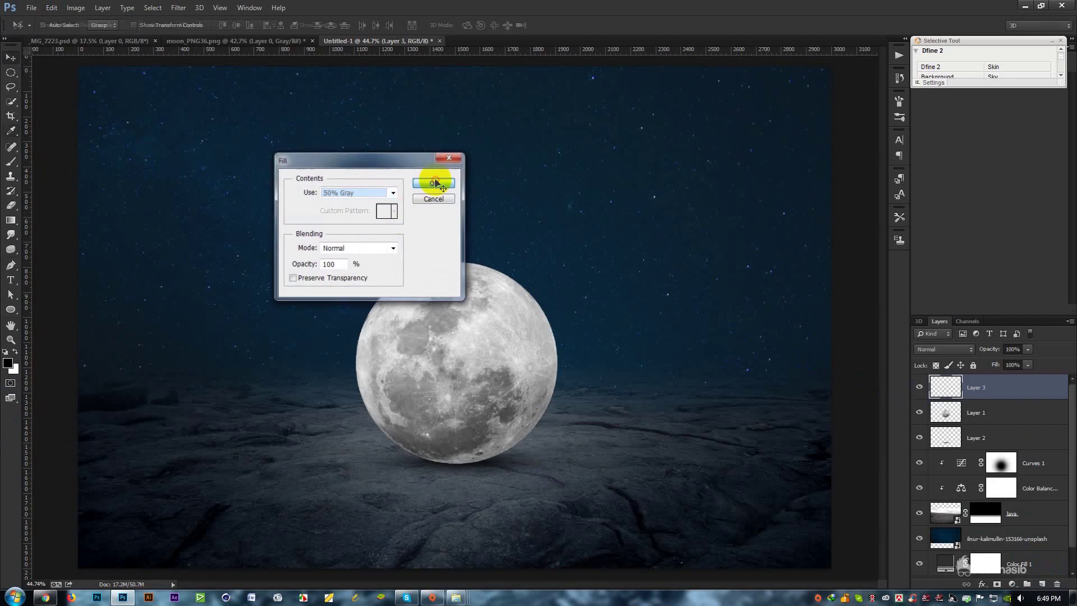
Step: Clip the gray layer to the moon and set its blend mode to Overlay
right_click(996, 395)
click(925, 288)
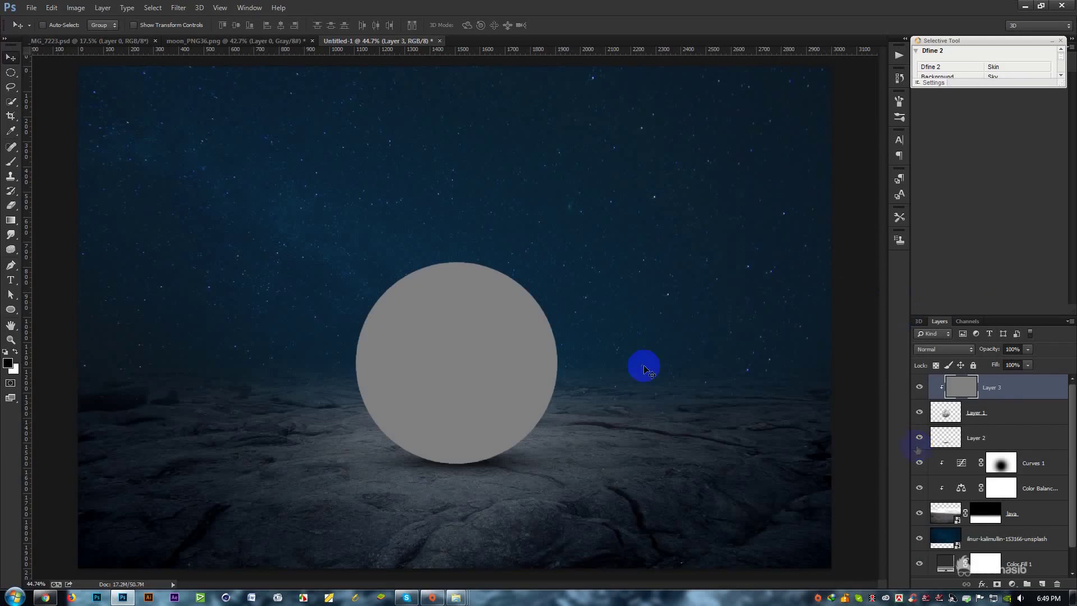
click(928, 349)
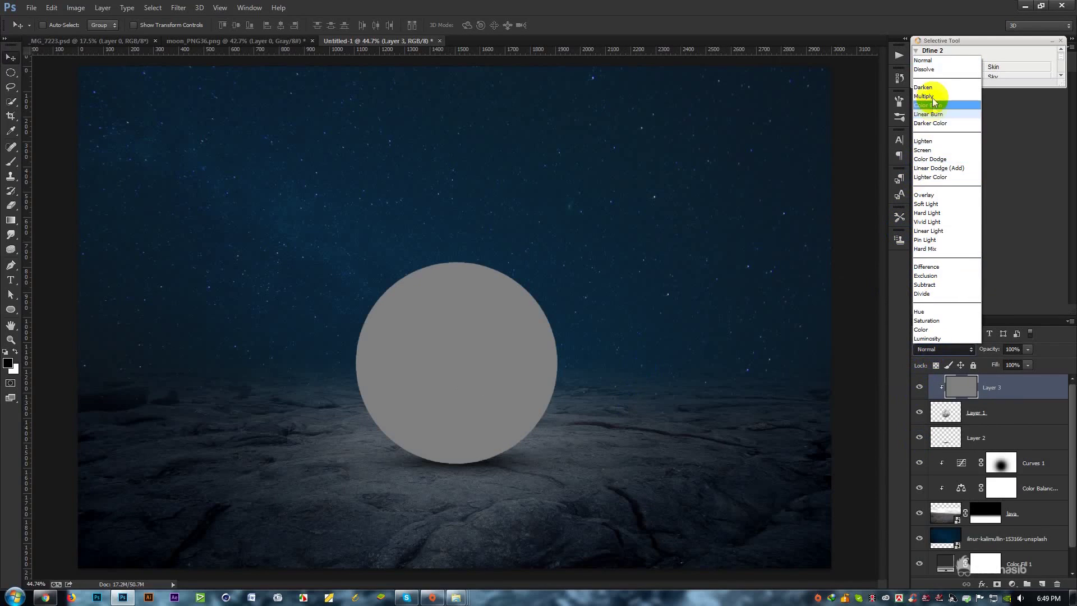
click(925, 195)
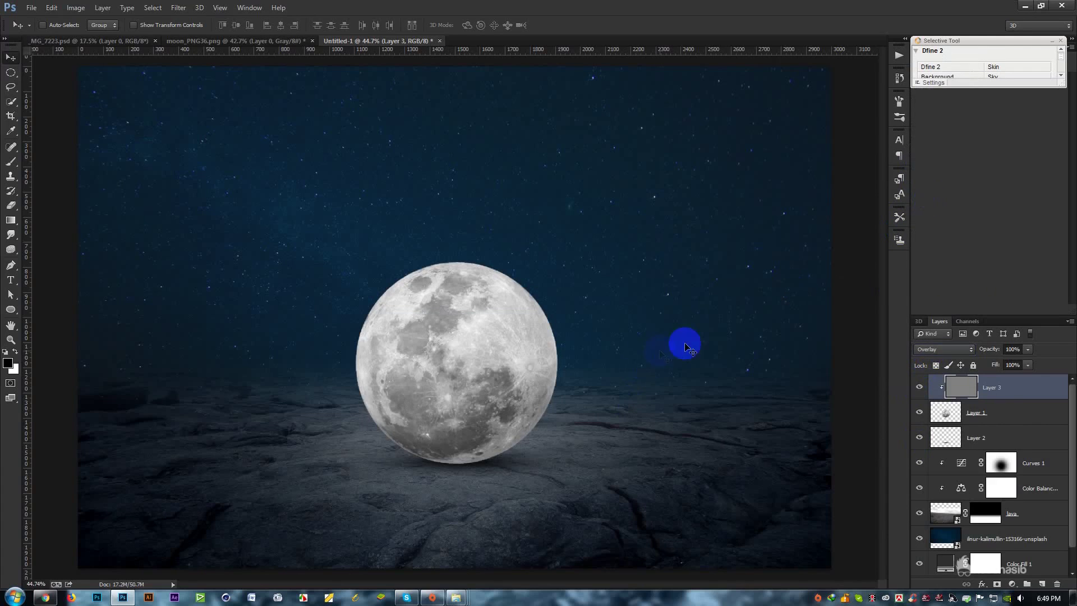
scroll(492, 426, up, 3)
click(10, 165)
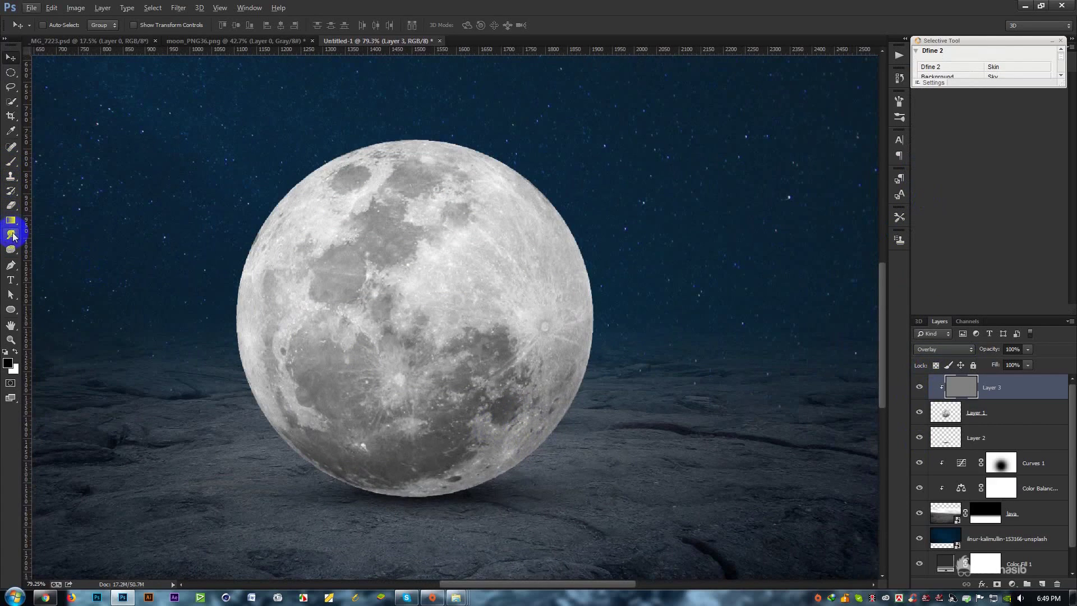
Step: Burn the moon's lower edge darker on Layer 3 with the Burn Tool
click(13, 234)
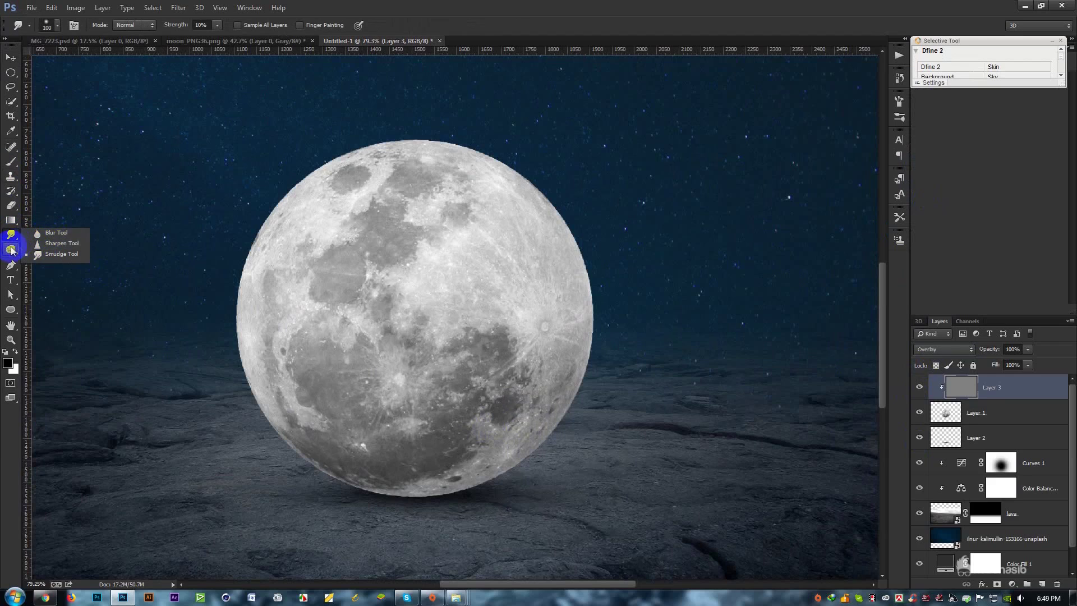
click(10, 249)
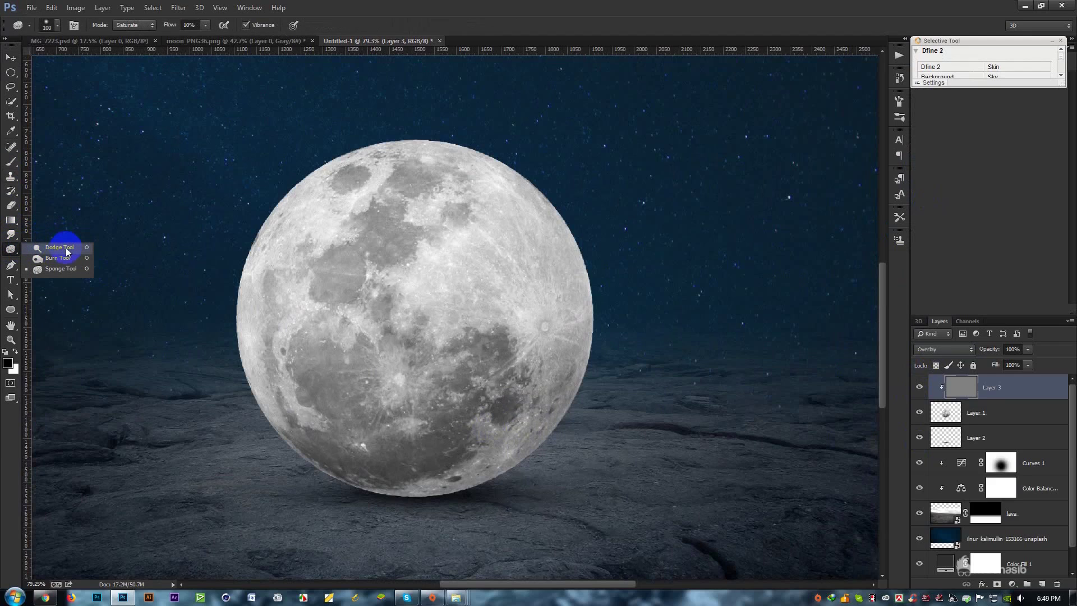
click(59, 258)
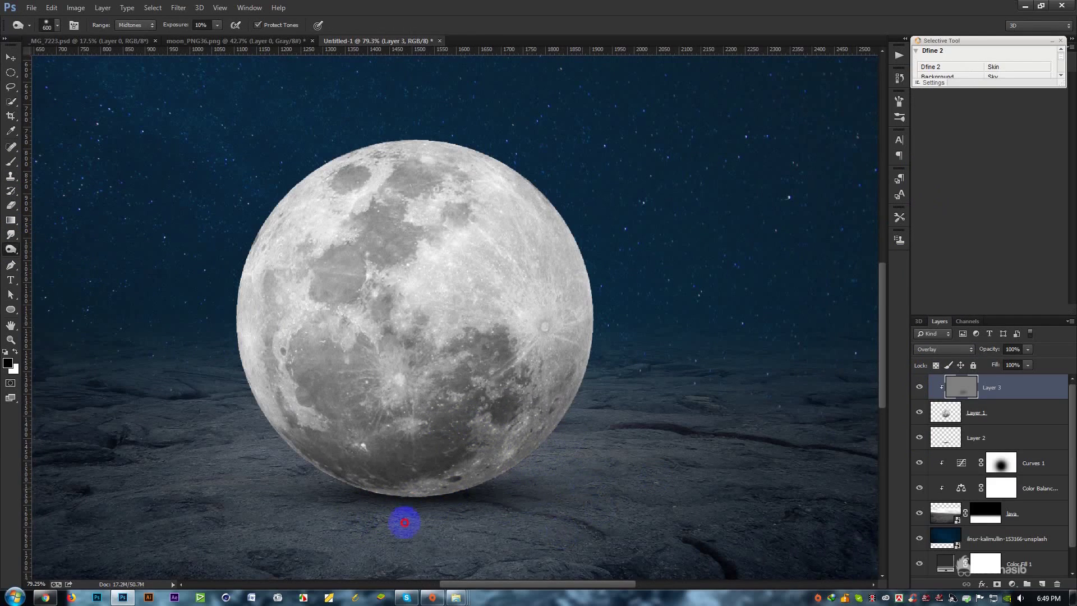
drag(327, 517, 408, 503)
drag(345, 463, 352, 446)
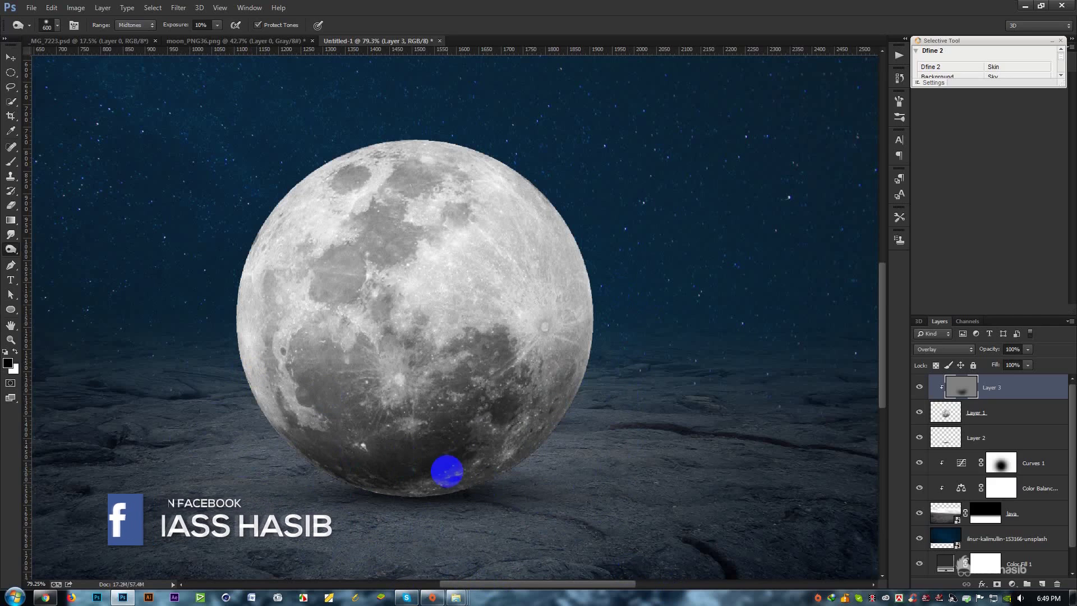
scroll(437, 482, down, 5)
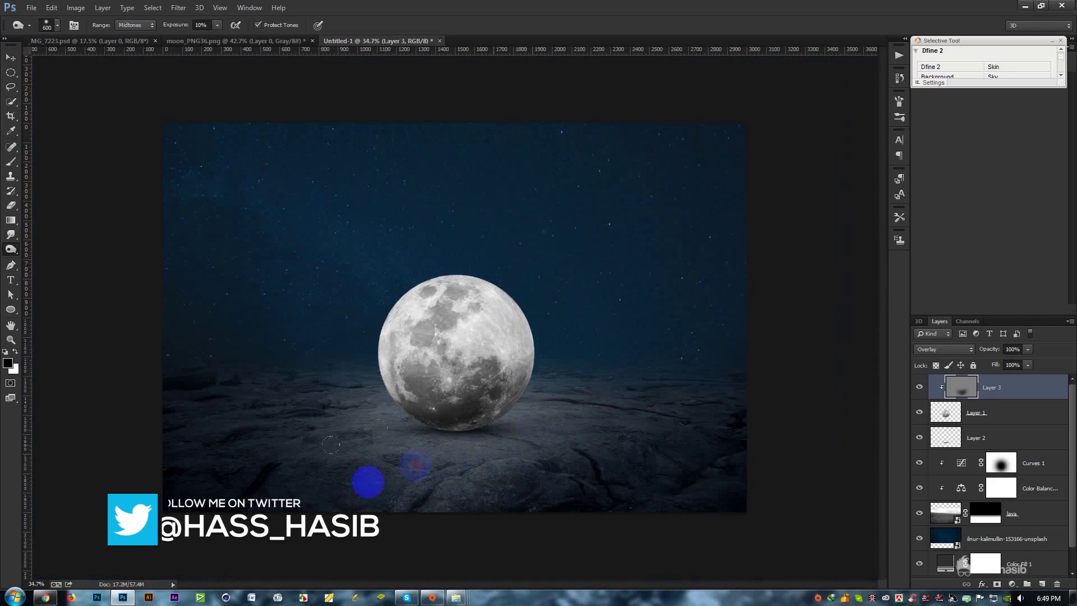
click(474, 452)
drag(367, 438, 556, 399)
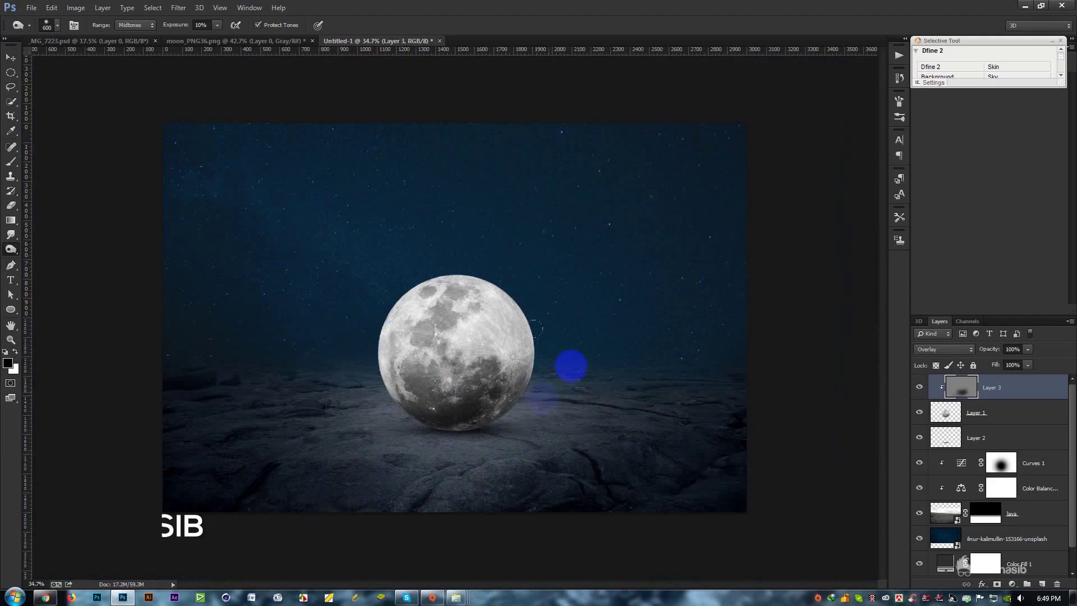
drag(571, 365, 399, 438)
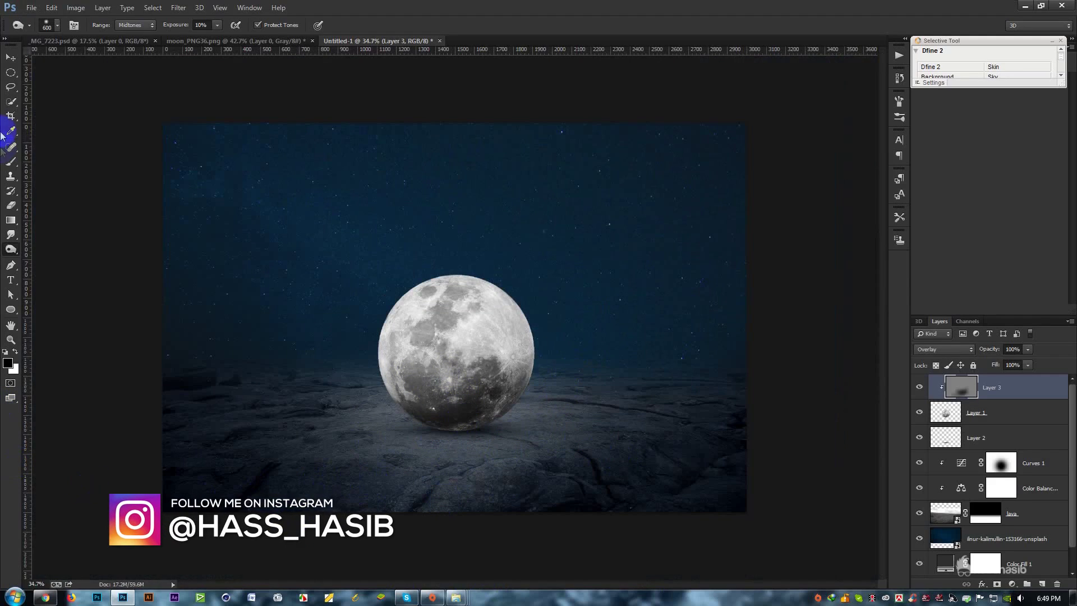
click(10, 54)
drag(493, 396, 408, 487)
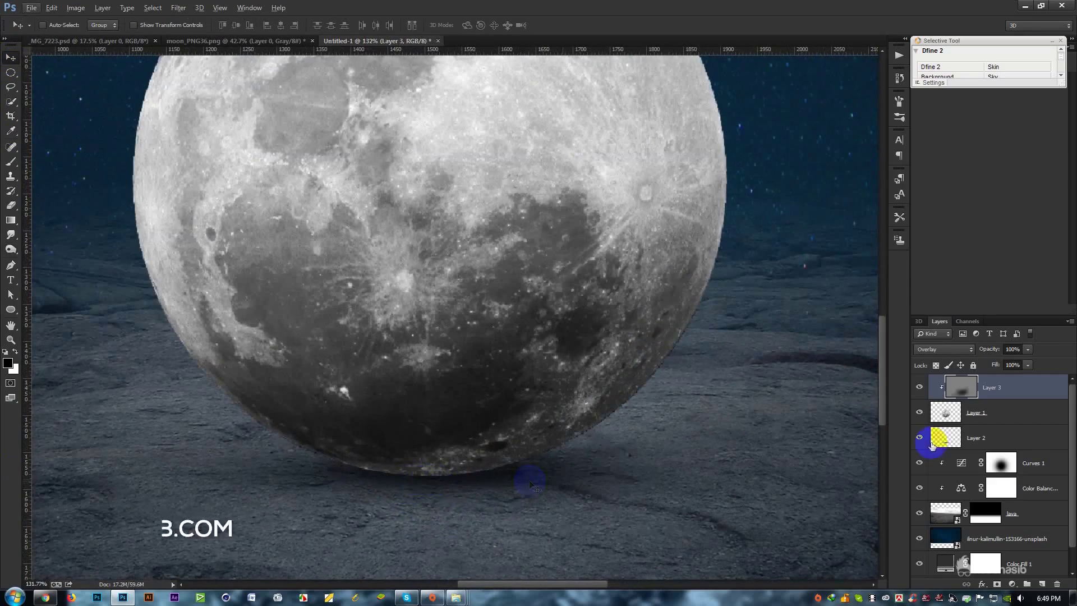
click(1013, 409)
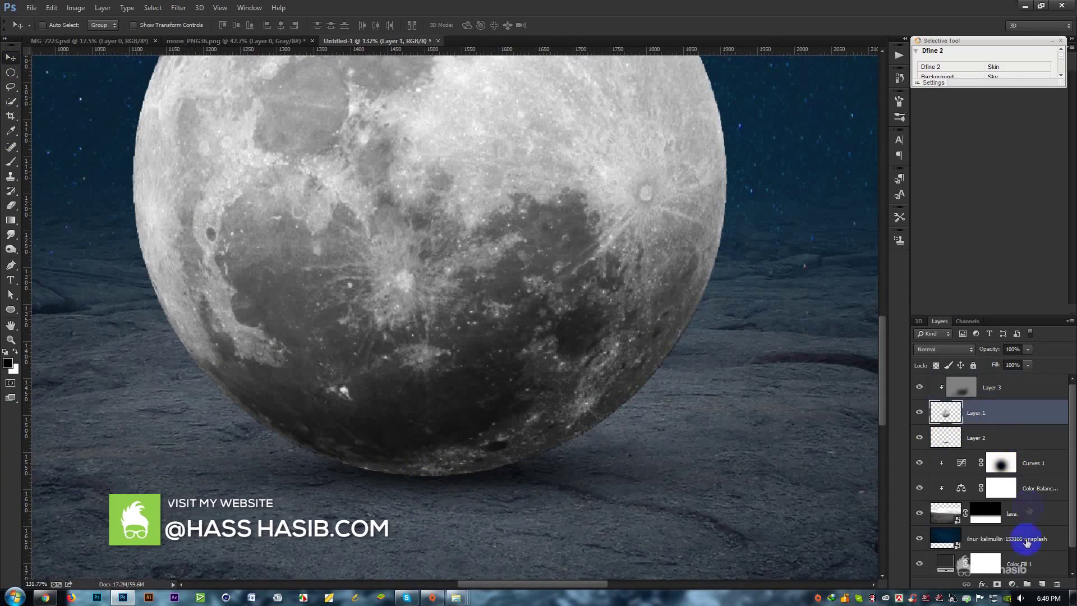
Step: Add a Curves adjustment above the moon, pulling the curve down to darken it
click(1011, 584)
click(1002, 411)
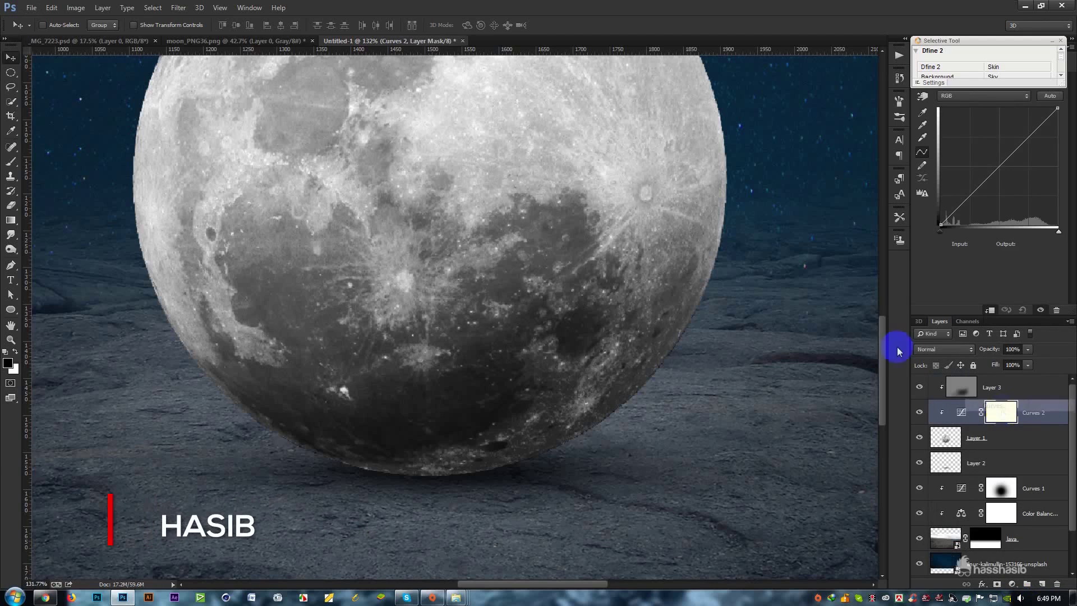
drag(1058, 109, 1064, 138)
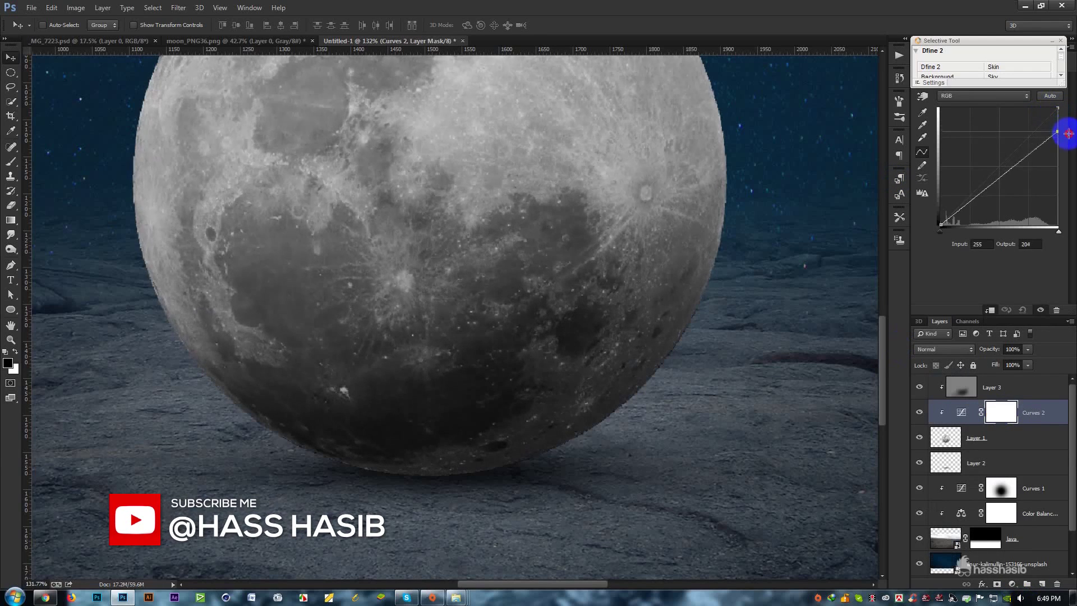
drag(1004, 182, 1008, 190)
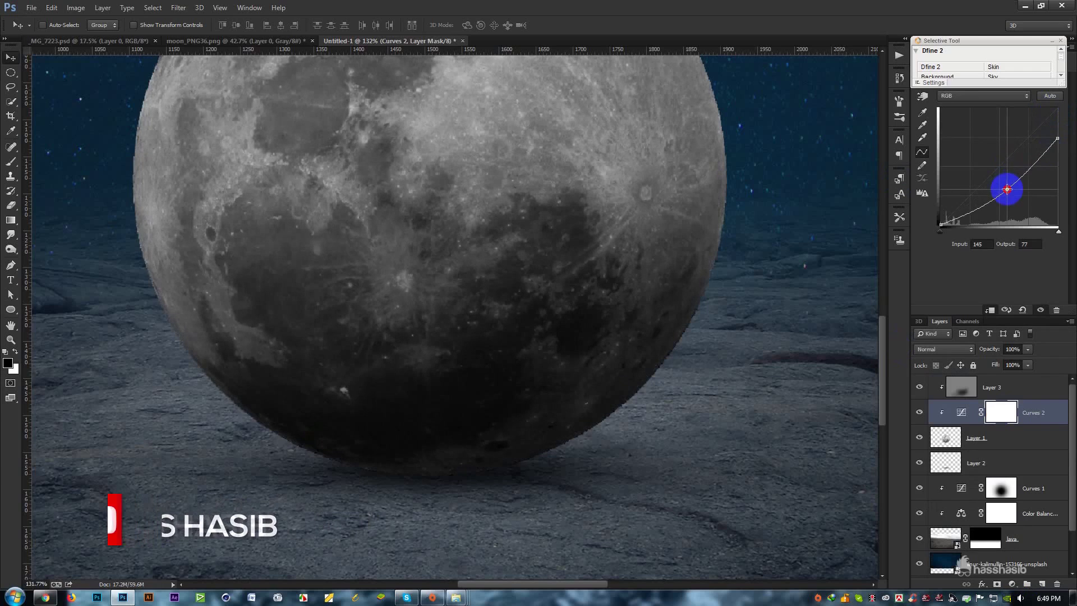
scroll(708, 272, down, 5)
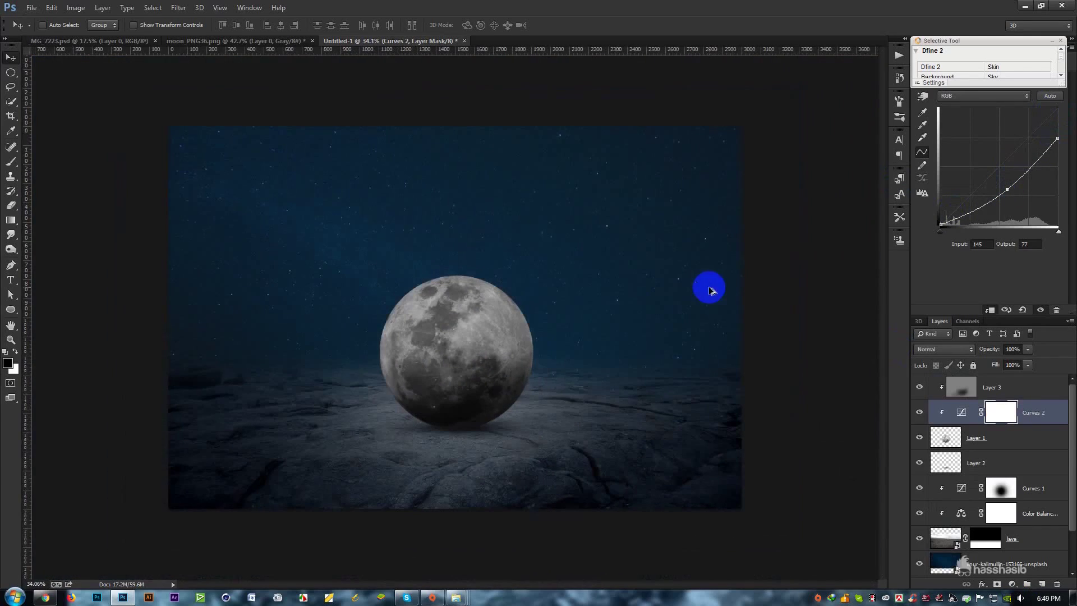
Step: Paint black on the curves mask over the moon's top to keep it bright
click(10, 162)
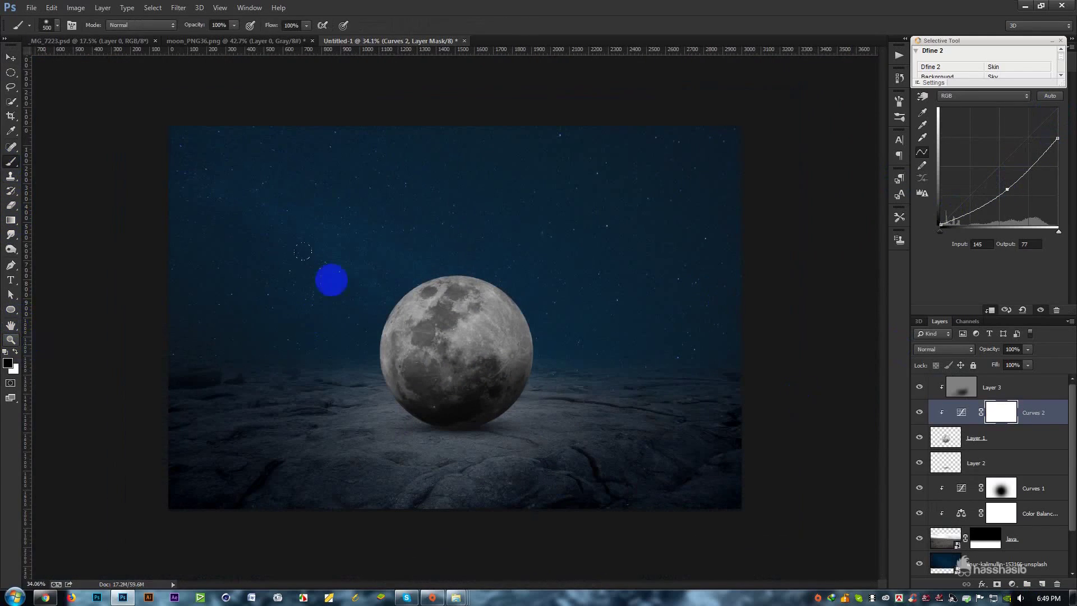
mouse_move(392, 295)
mouse_down()
mouse_move(479, 275)
mouse_move(464, 309)
mouse_up()
key(bracketright)
key(bracketright)
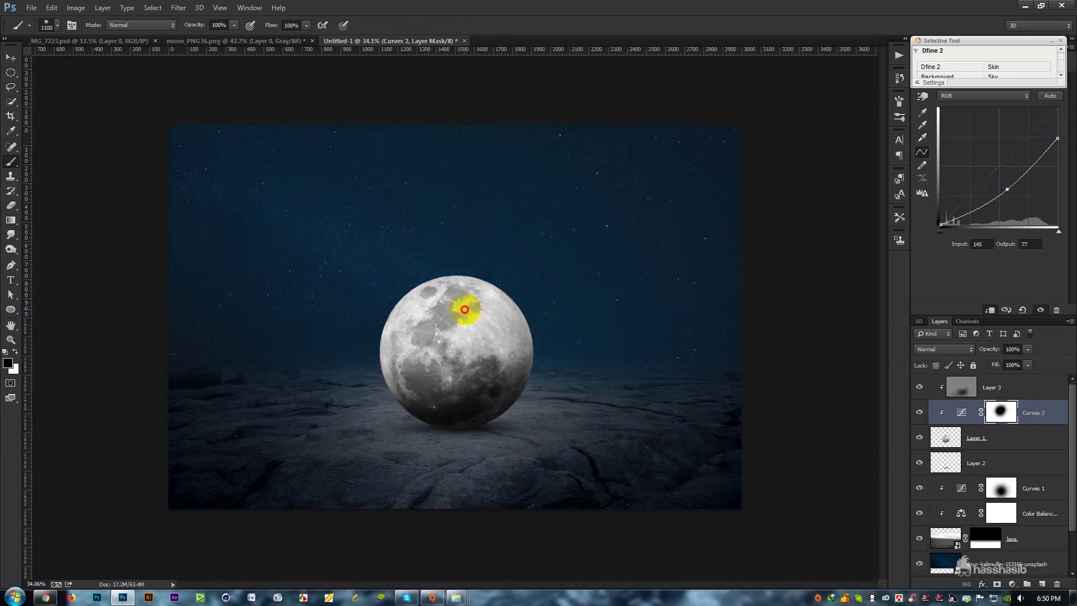
alt+scroll(530, 469, up, 3)
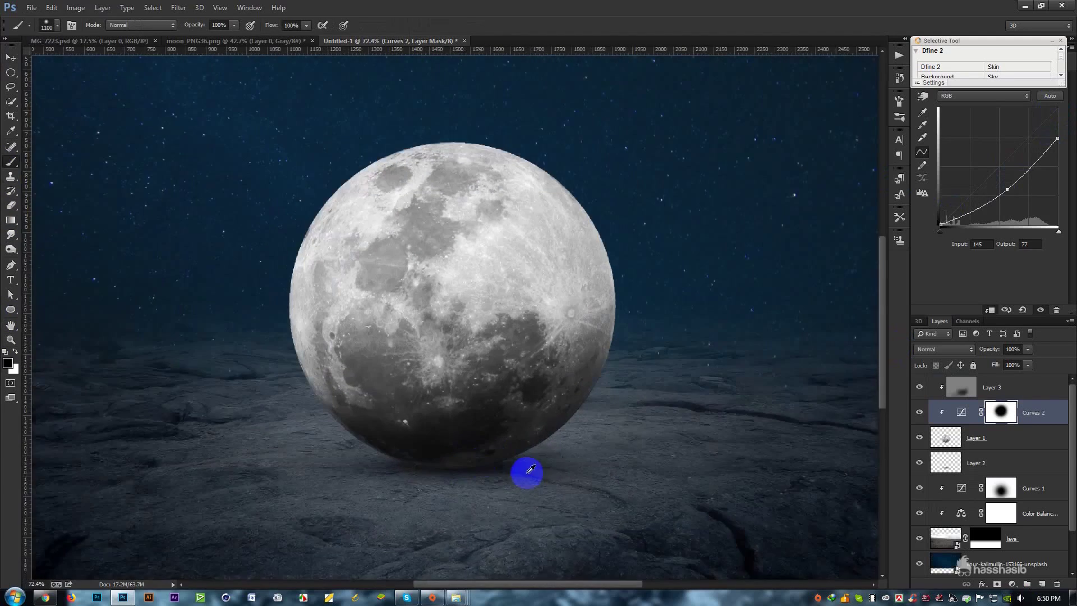
key(bracketleft)
key(bracketleft)
key(bracketleft)
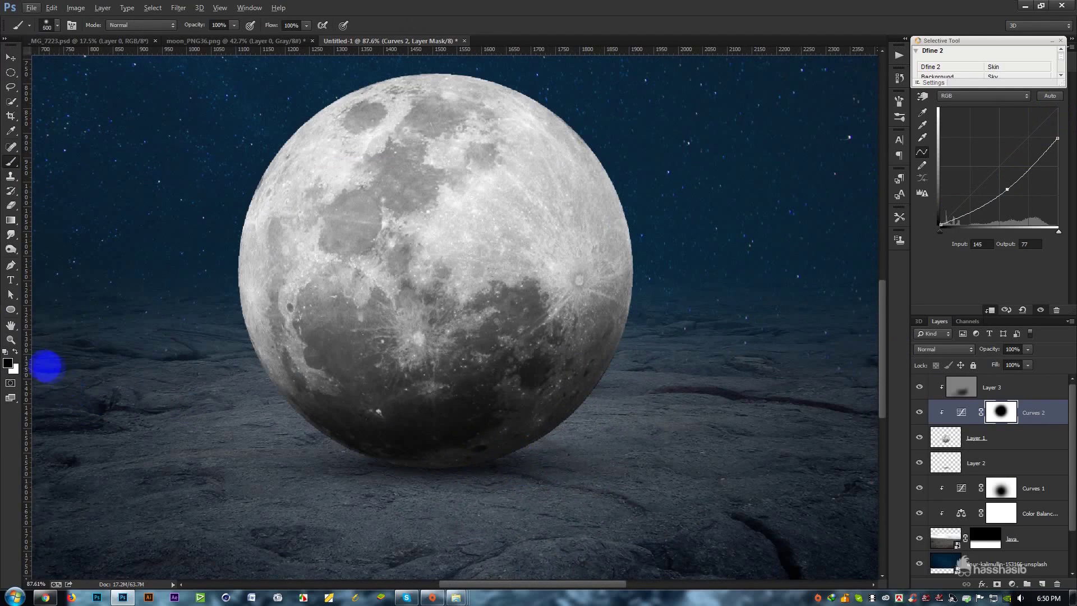
click(16, 350)
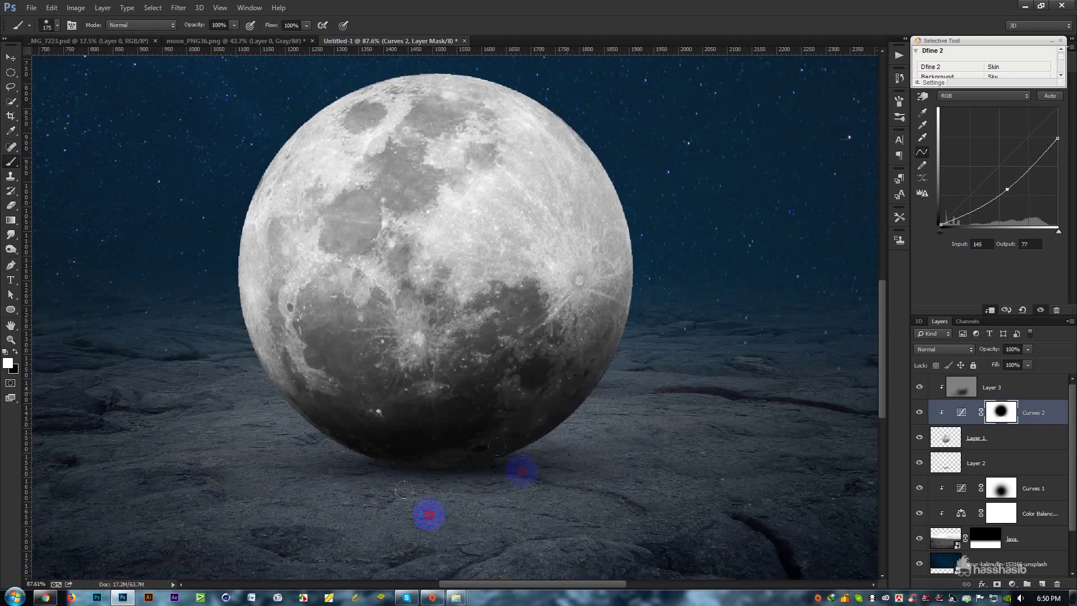
scroll(270, 241, down, 5)
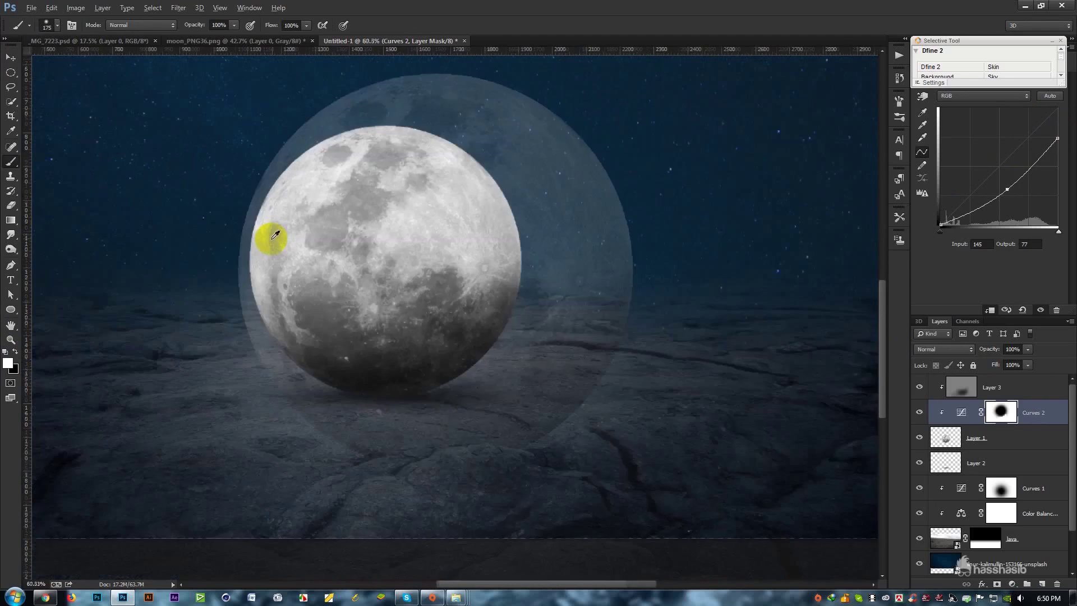
click(11, 57)
scroll(461, 334, up, 2)
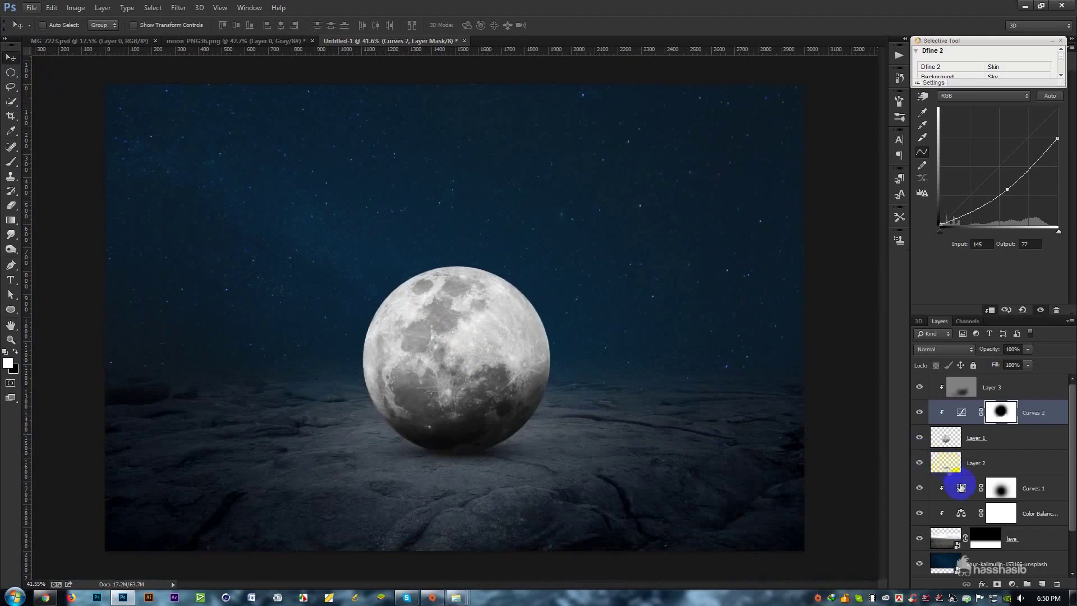
Step: Paint black with a large brush on the Curves 1 mask across the moon's lower part
scroll(1010, 474, down, 1)
click(1001, 463)
click(11, 161)
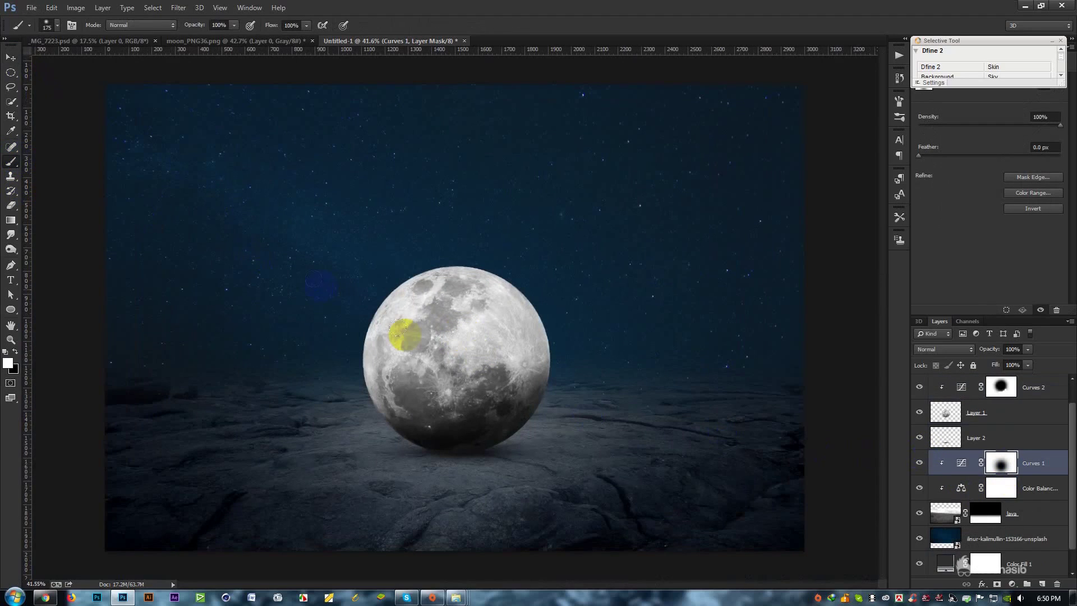
key(bracketright)
key(bracketright)
key(bracketright)
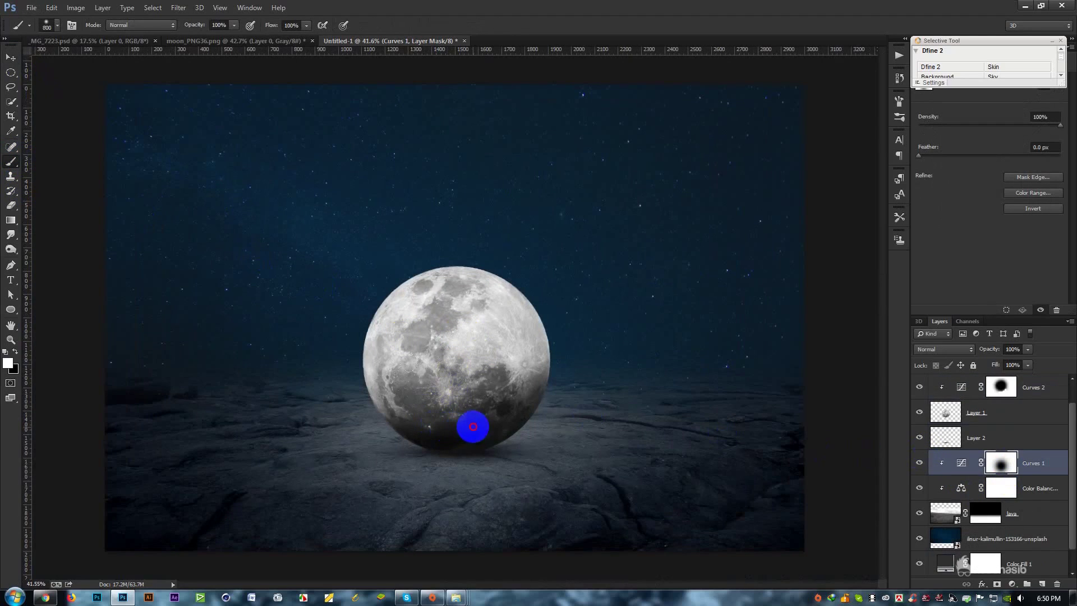
click(462, 421)
click(15, 351)
click(459, 416)
mouse_move(450, 415)
mouse_down()
mouse_move(523, 413)
mouse_move(336, 415)
mouse_up()
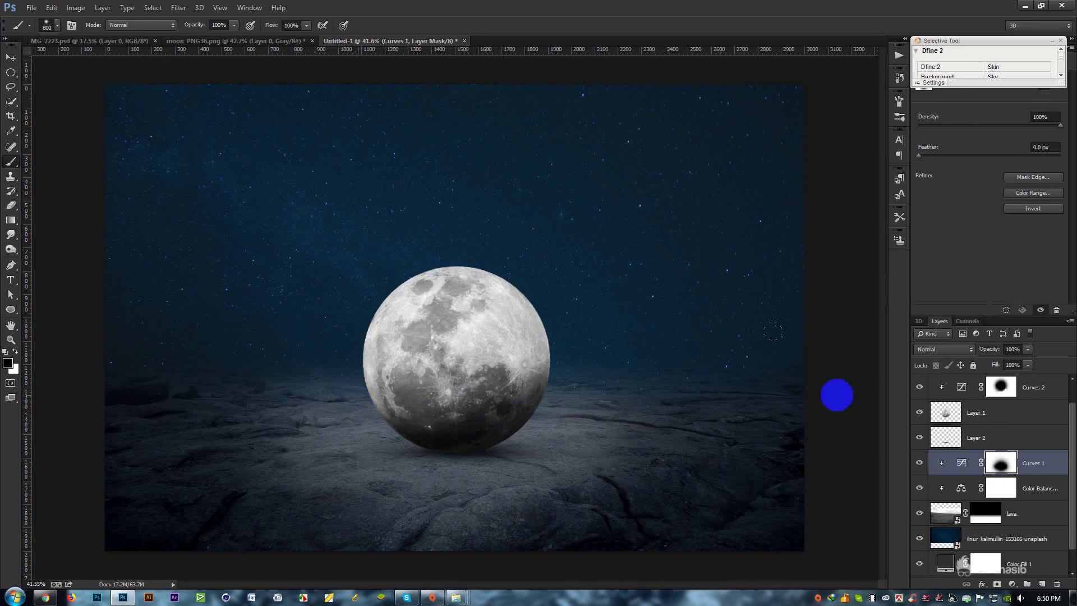
Step: Select the Curves 2 adjustment layer and set its opacity to 70%
click(998, 431)
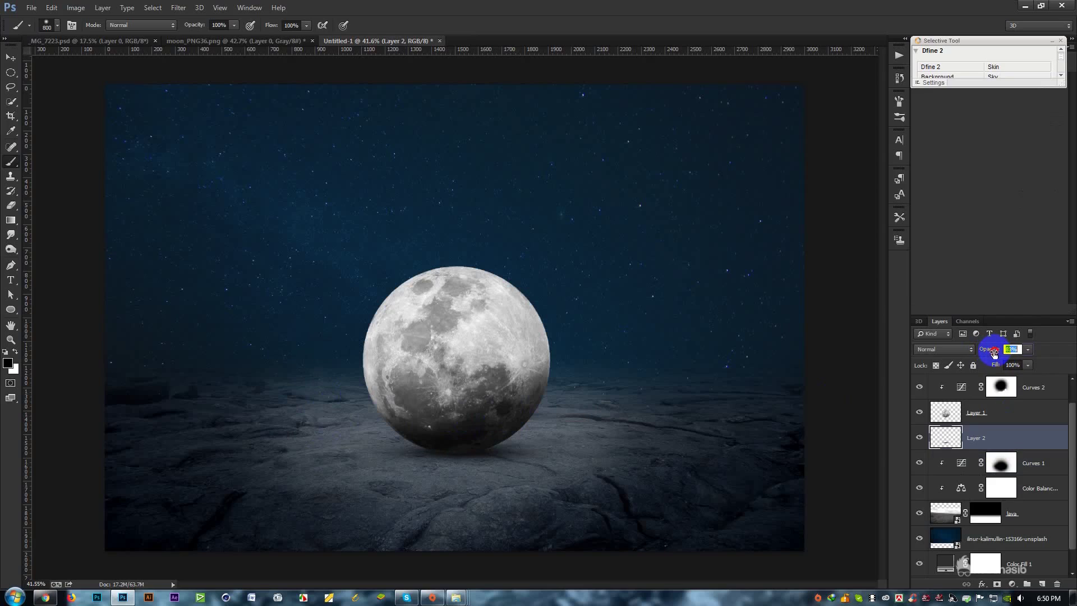
click(1004, 414)
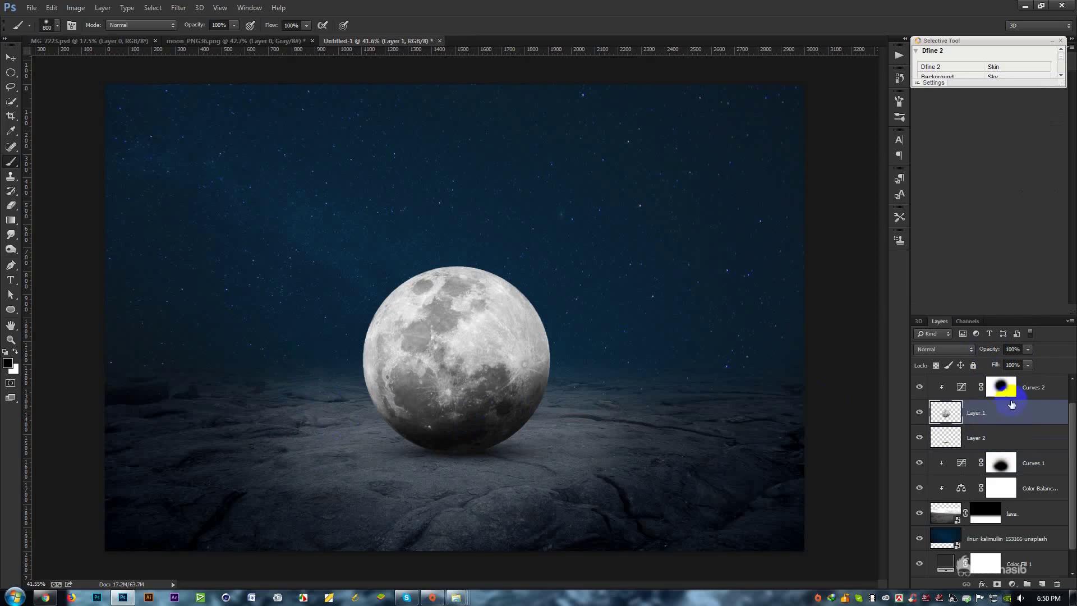
click(1036, 384)
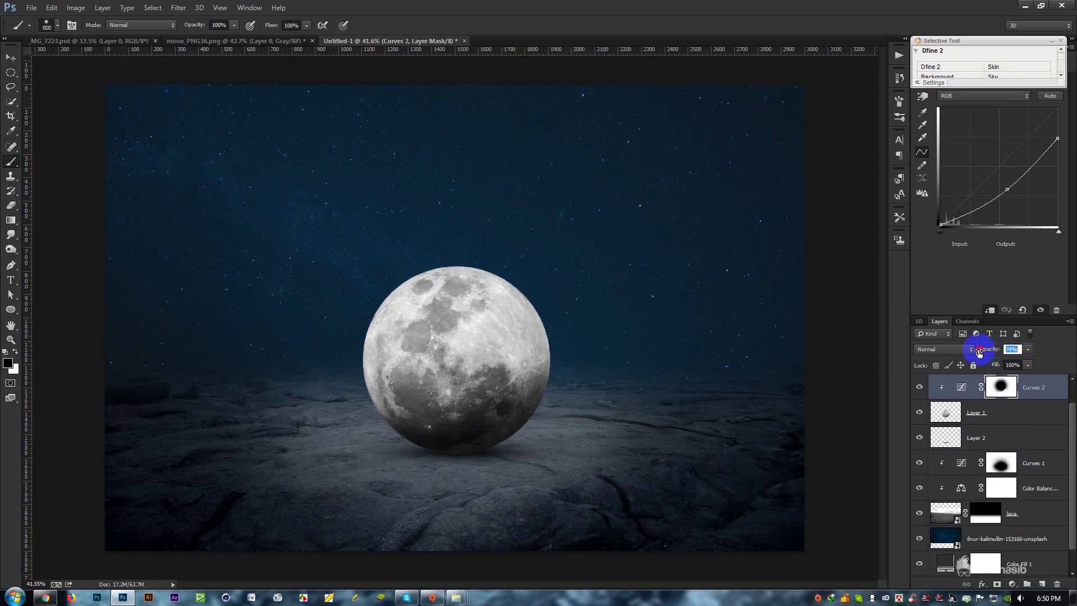
click(11, 66)
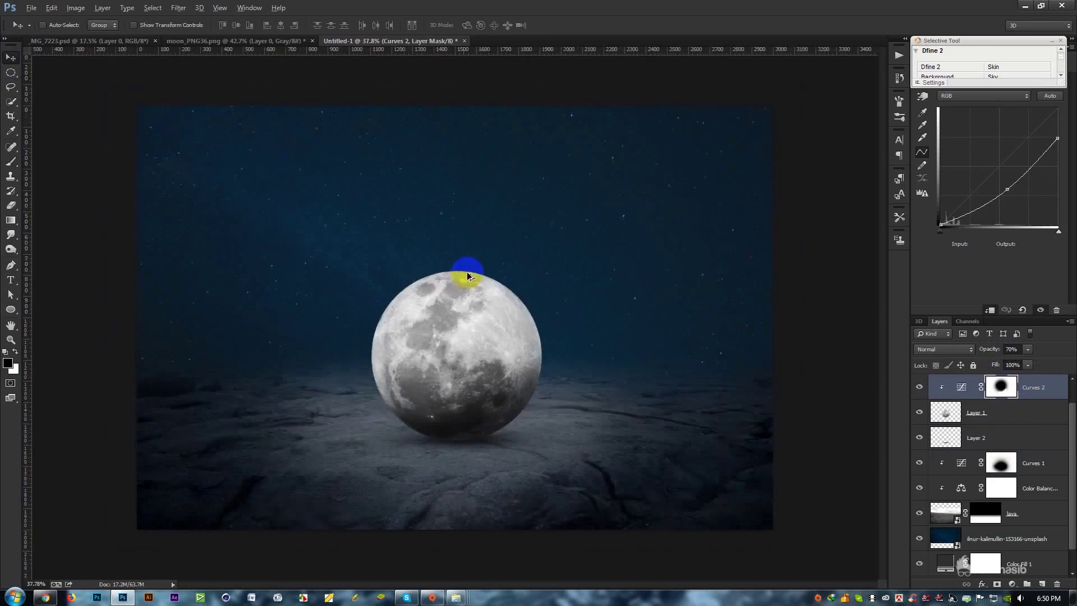
scroll(470, 276, down, 5)
scroll(470, 278, up, 1)
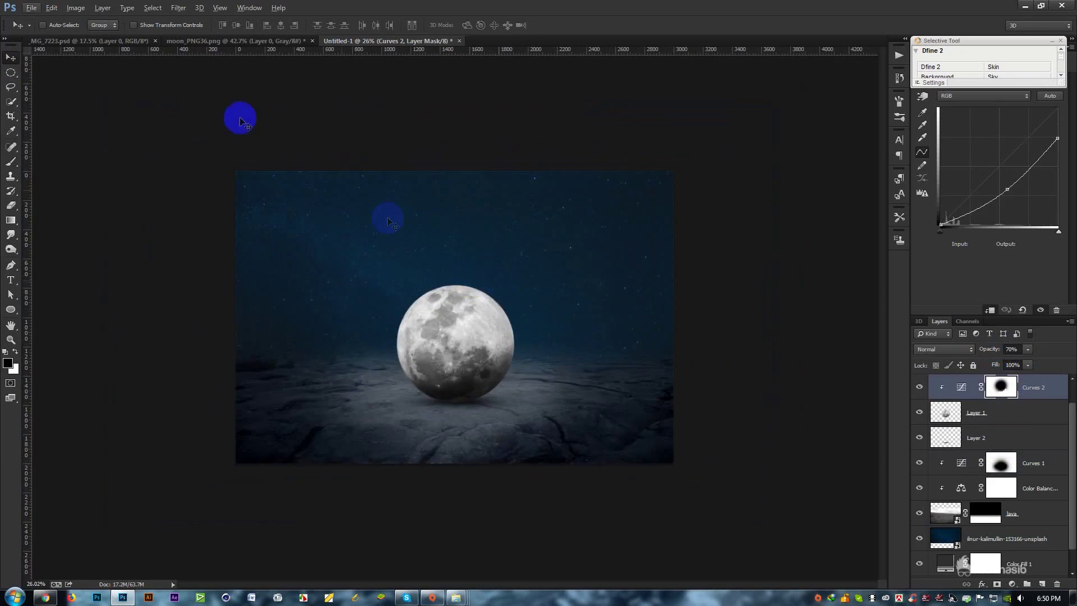
Step: Drag the jumping man from _MG_7223.psd into the composite and convert Layer 4 to a Smart Object
click(196, 42)
click(143, 43)
mouse_move(439, 219)
mouse_down()
mouse_move(401, 39)
mouse_move(540, 252)
mouse_up()
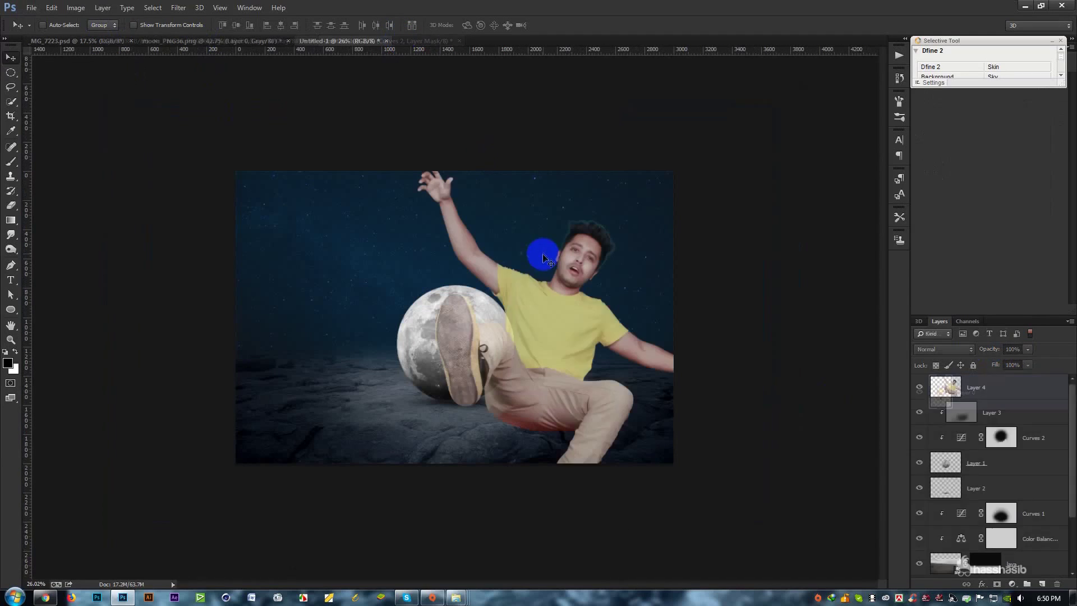
click(993, 385)
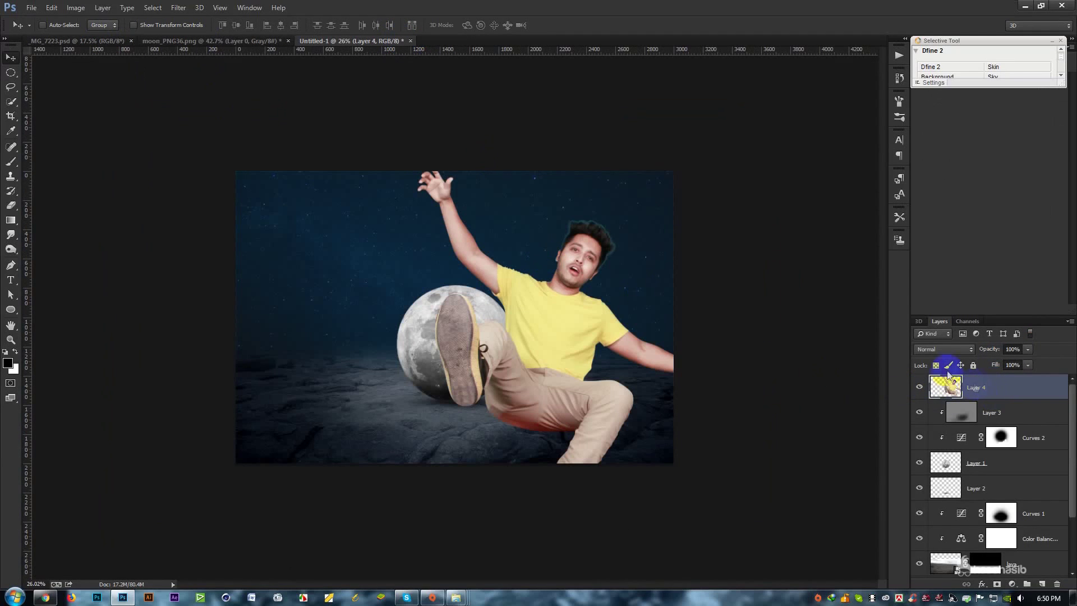
right_click(1007, 386)
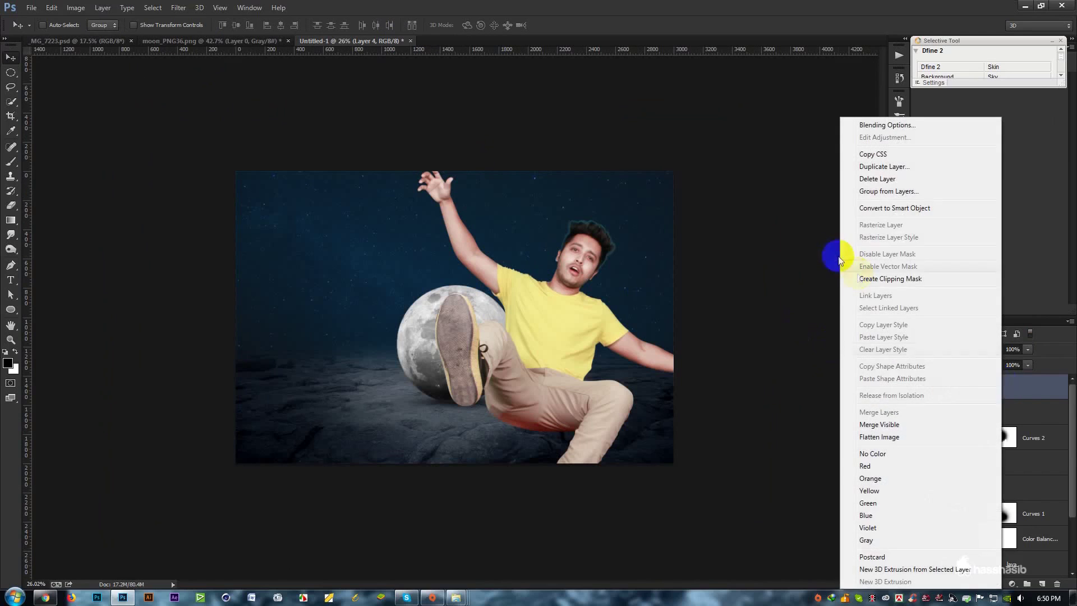
click(855, 209)
Step: Scale the man to about half size, tilt him about 16 degrees and seat him on the moon
key(ctrl+t)
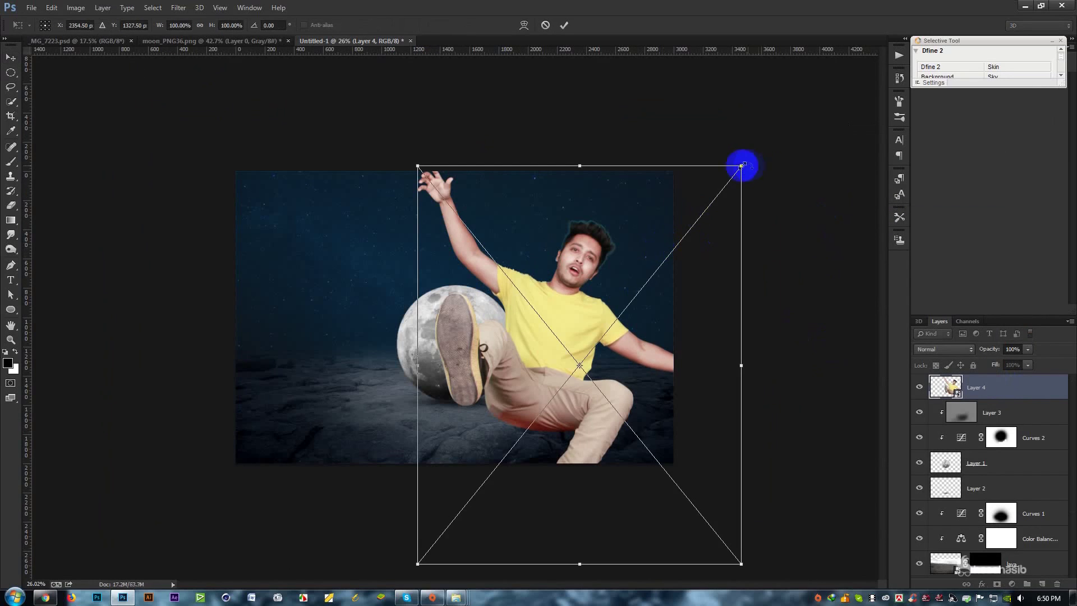
drag(741, 166, 666, 269)
mouse_move(621, 317)
mouse_down()
mouse_move(490, 249)
mouse_move(505, 249)
mouse_up()
drag(644, 293, 651, 240)
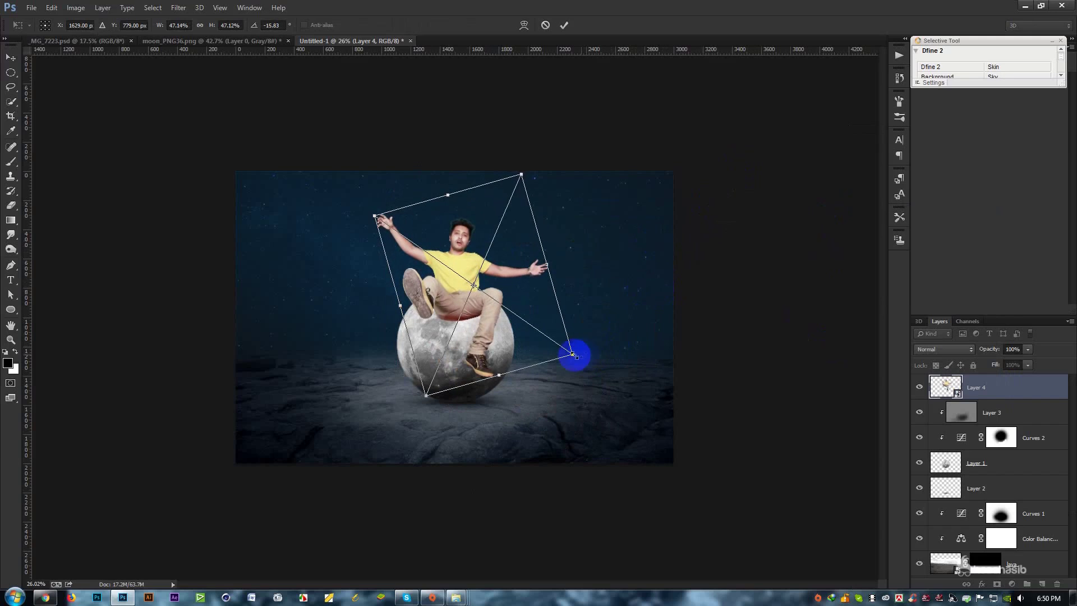
mouse_move(574, 354)
mouse_down()
mouse_move(520, 318)
mouse_move(597, 352)
mouse_up()
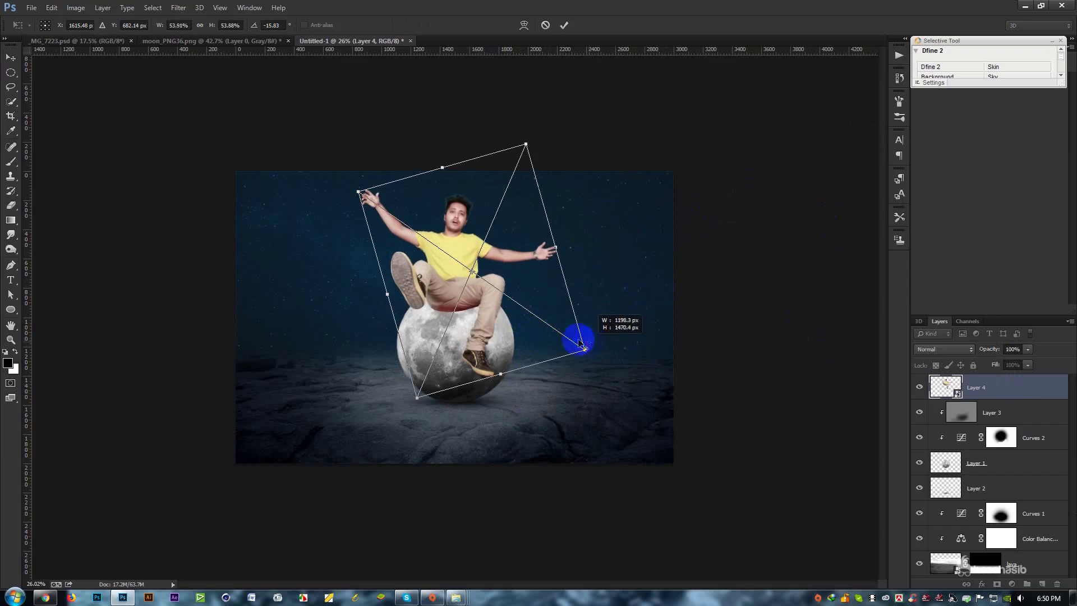
drag(532, 319, 536, 315)
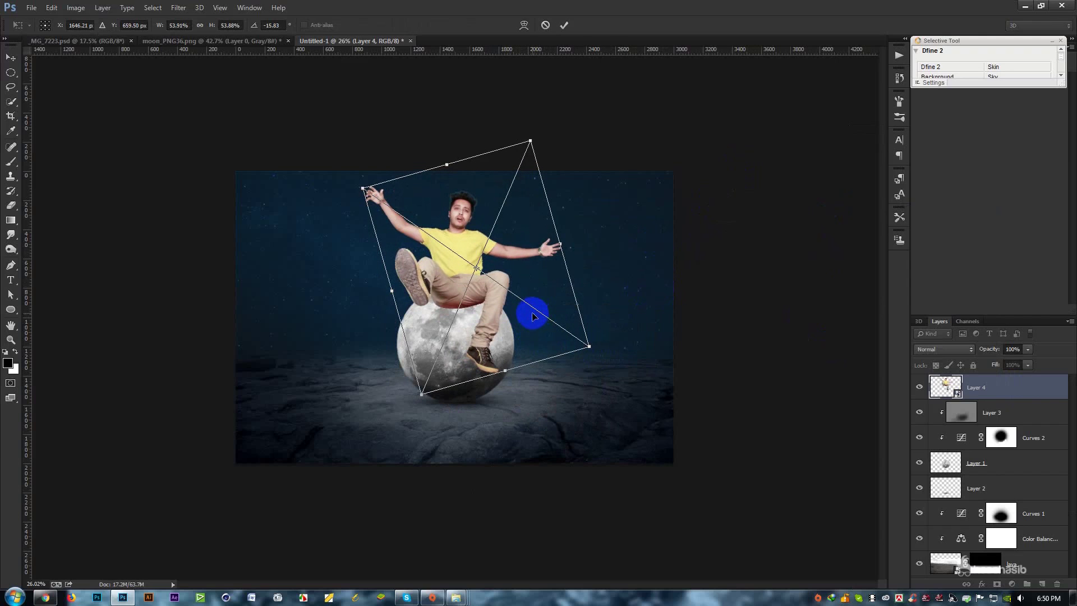
key(Return)
scroll(489, 268, up, 5)
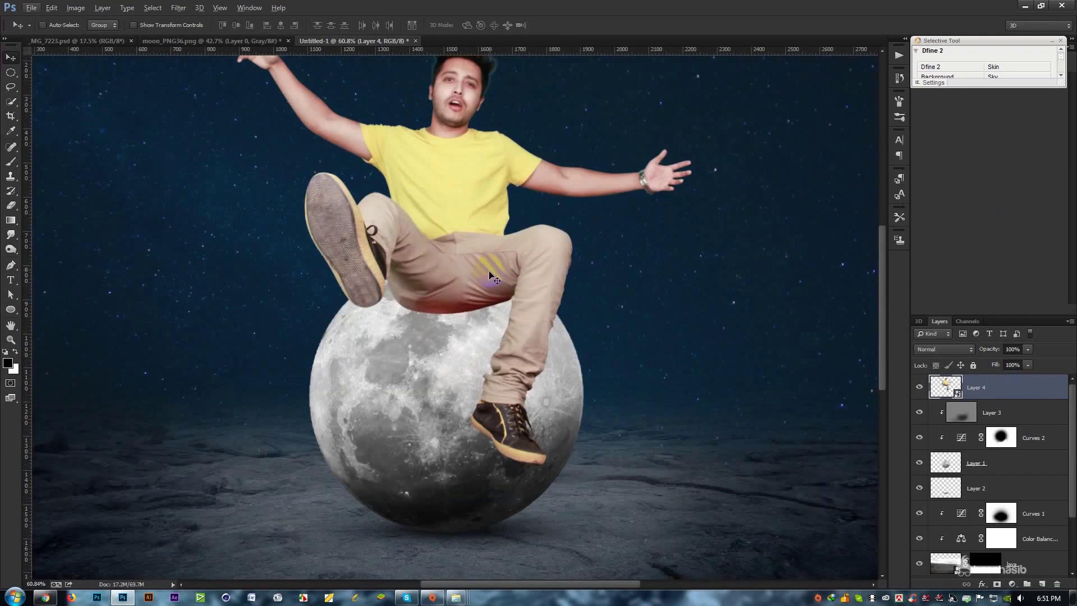
mouse_move(471, 268)
mouse_down()
mouse_move(485, 274)
mouse_move(490, 311)
mouse_up()
Step: Delete the jumping man layer and select all the moon layers together
scroll(482, 272, down, 4)
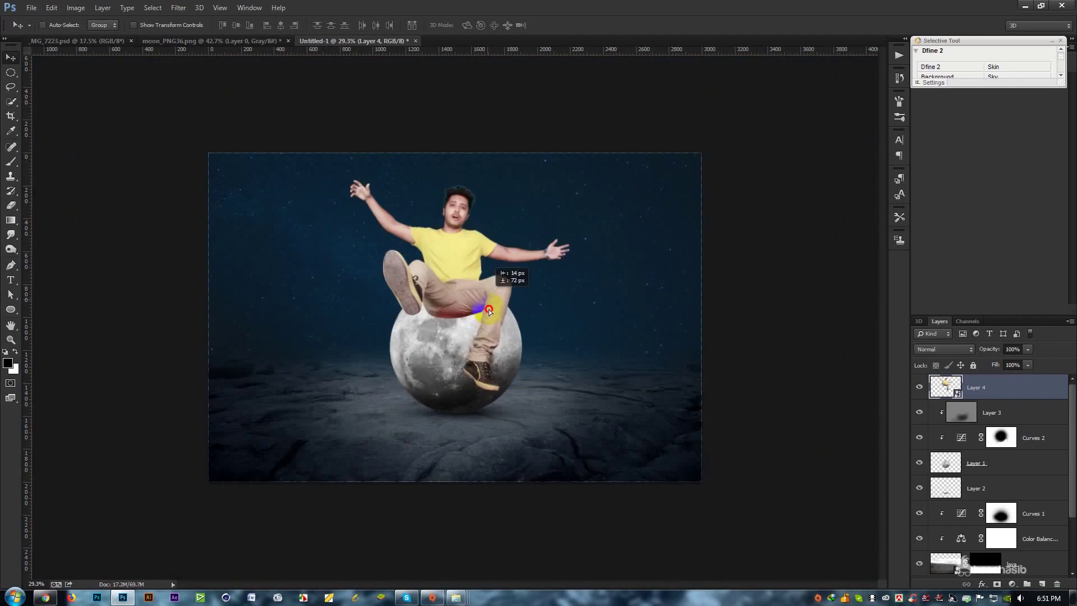
scroll(491, 311, up, 2)
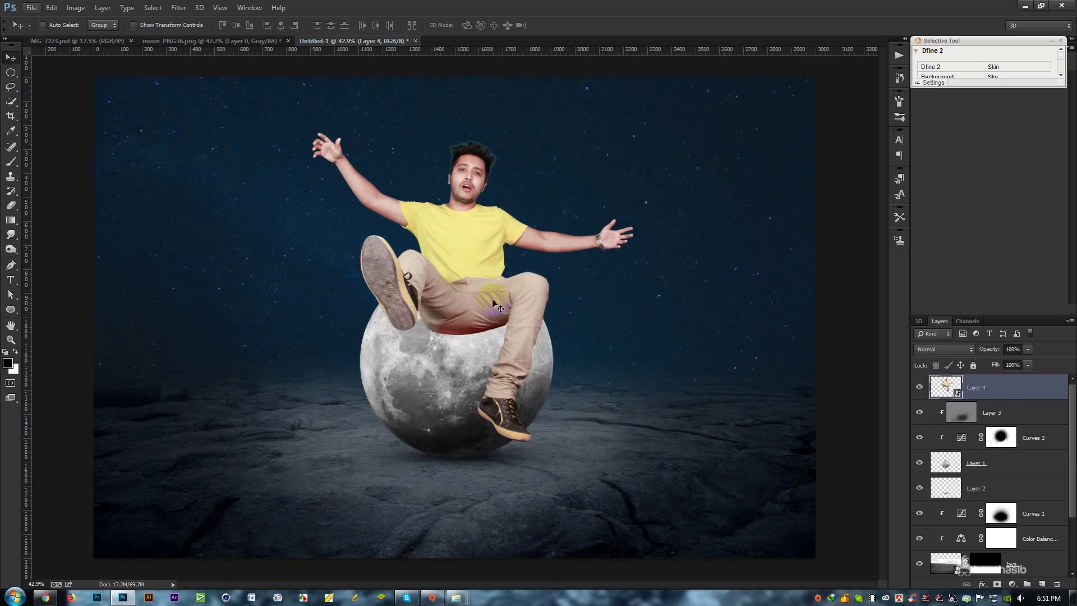
key(Delete)
scroll(512, 312, down, 1)
scroll(513, 312, up, 1)
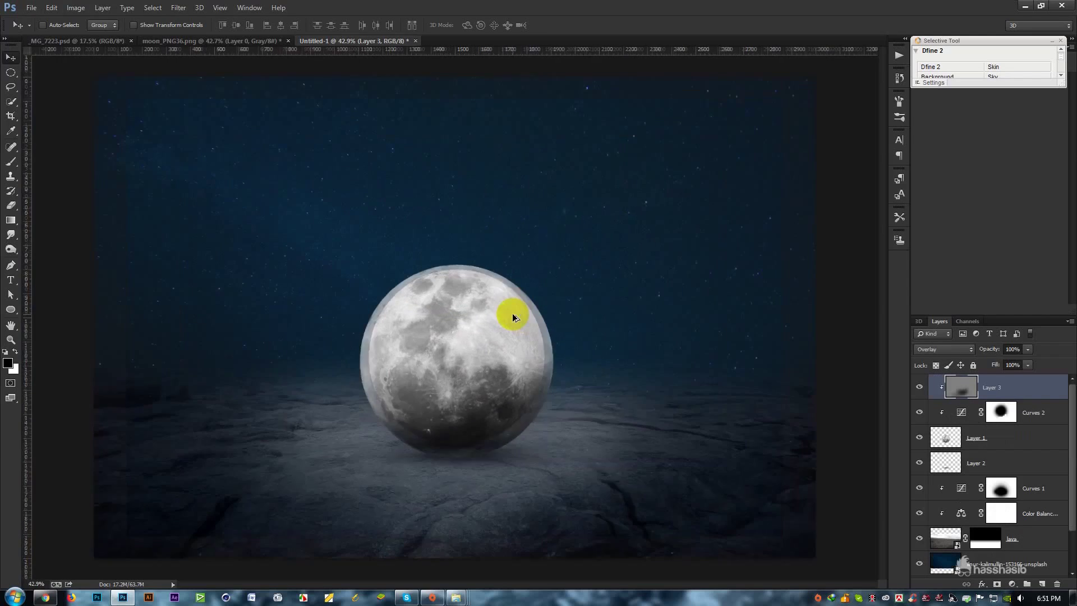
scroll(513, 314, down, 1)
scroll(511, 319, up, 1)
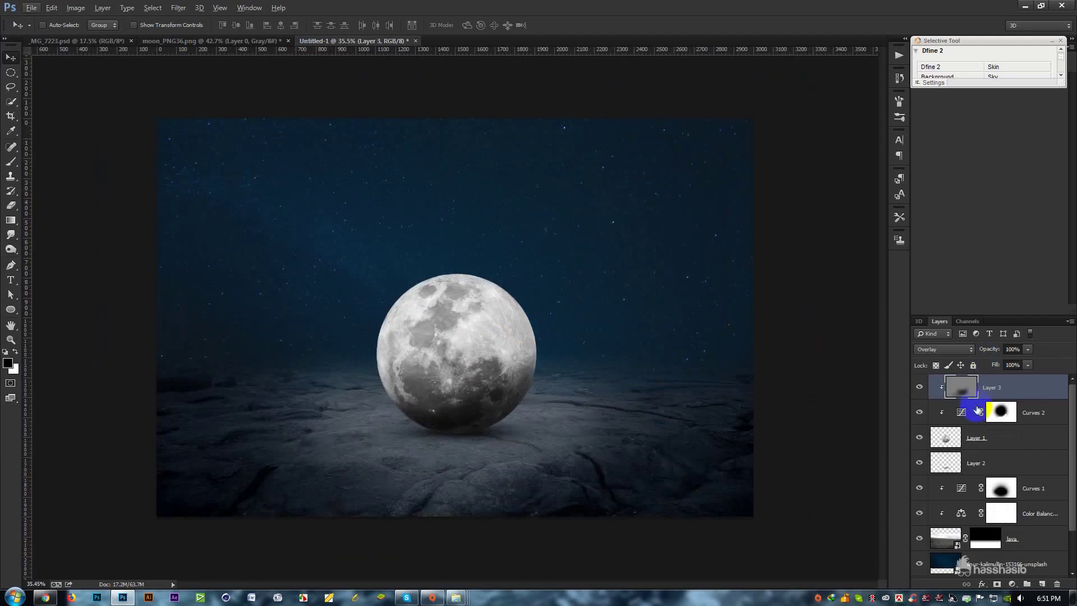
shift+click(992, 461)
Step: Nudge the moon layers slightly lower, then zoom in on the seated man photo _MG_7229.psd
drag(571, 347, 575, 355)
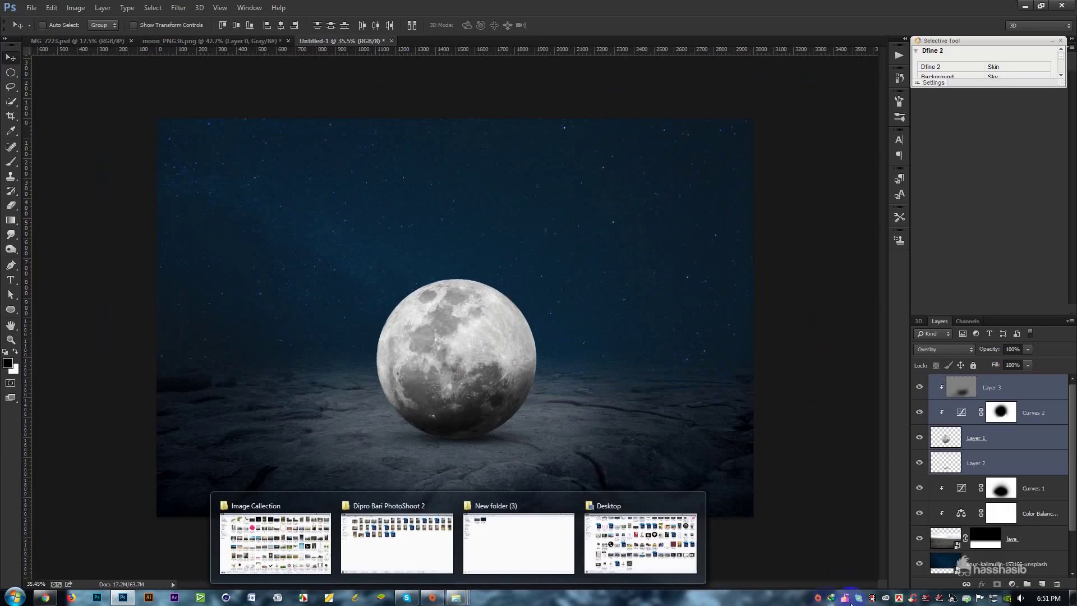
click(483, 44)
click(452, 219)
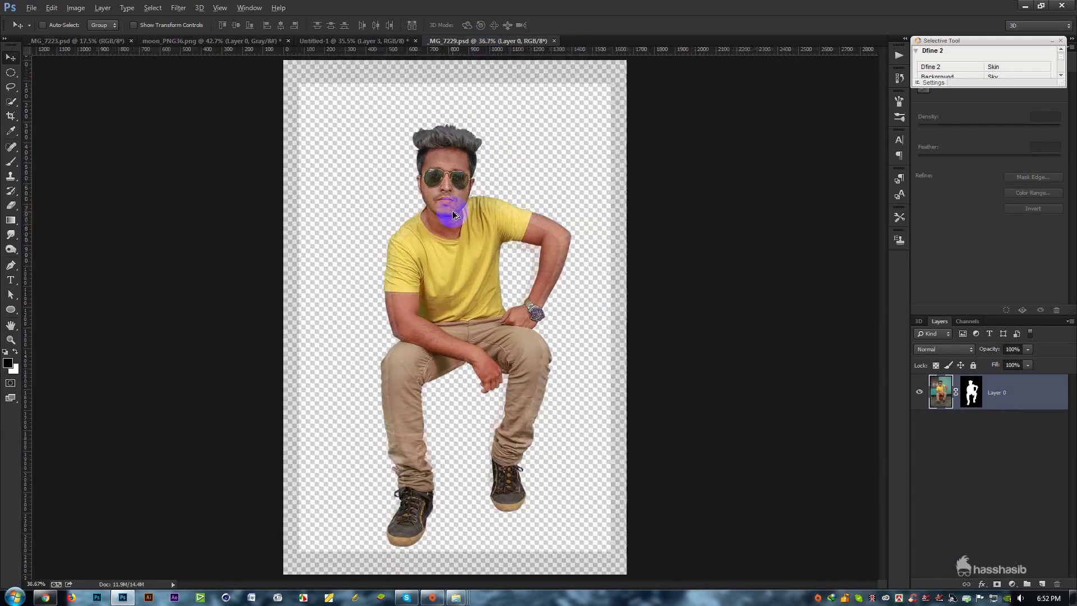
scroll(453, 213, down, 1)
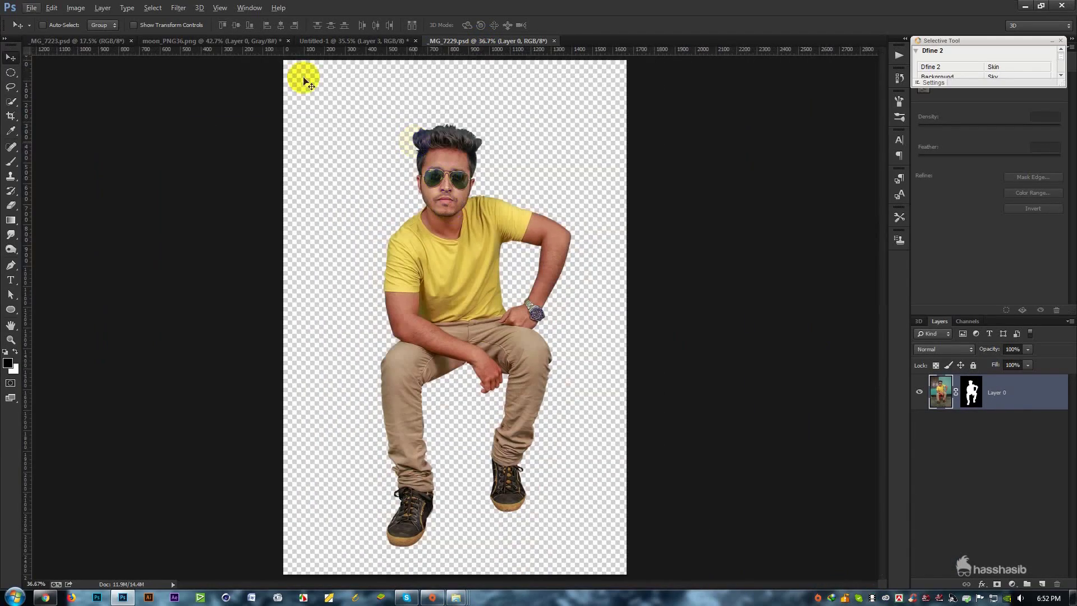
Step: Apply a Camera Raw filter with cooler Temperature and adjusted orange saturation and brighter orange luminance
click(179, 8)
click(205, 76)
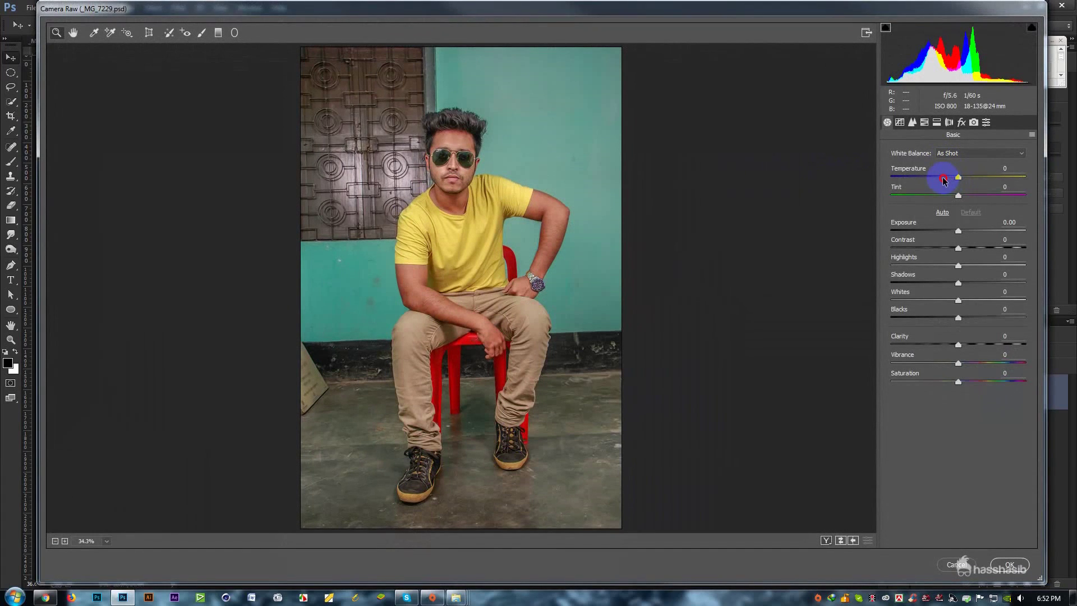
drag(957, 180, 946, 199)
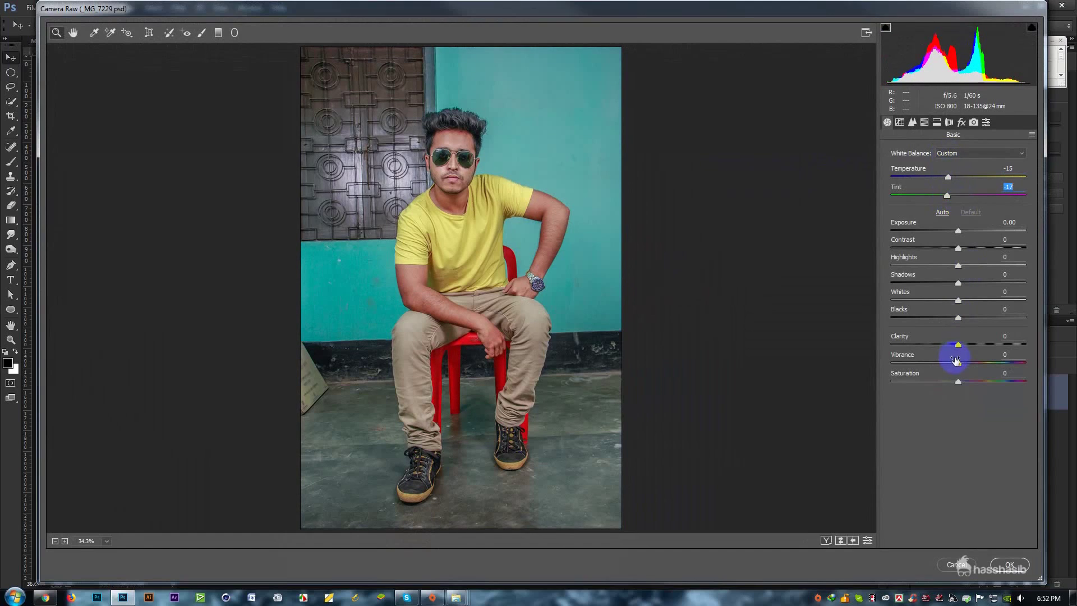
click(961, 122)
click(925, 122)
click(919, 167)
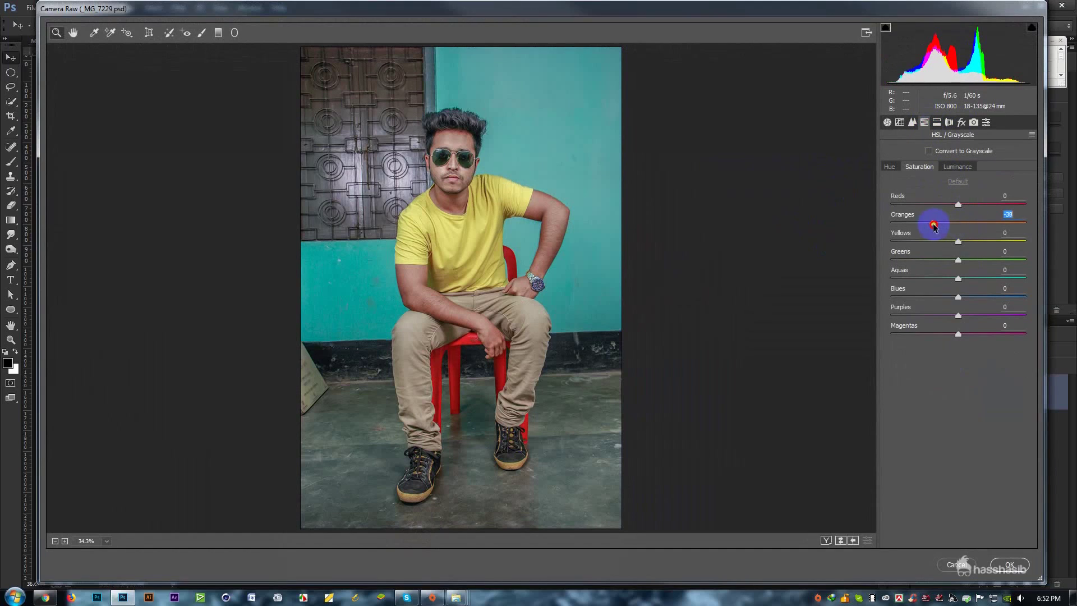
click(952, 164)
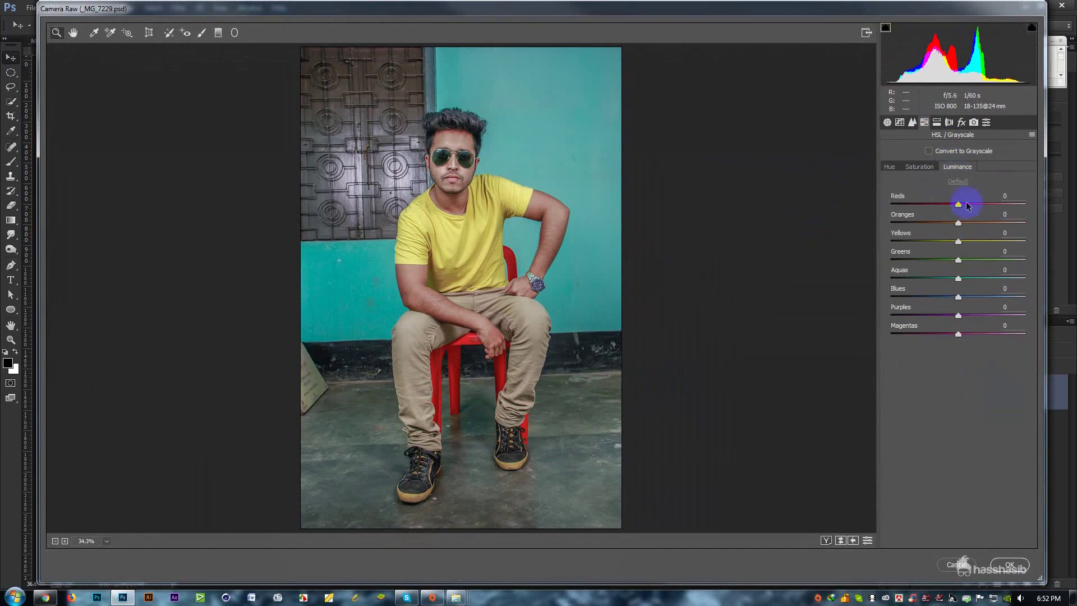
drag(967, 223, 987, 223)
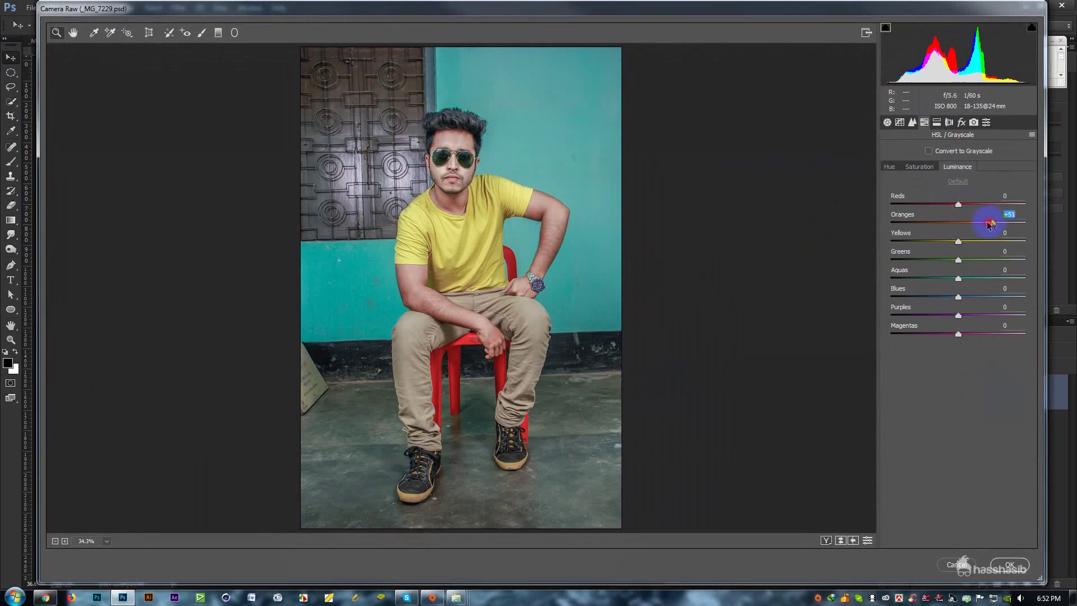
click(1010, 564)
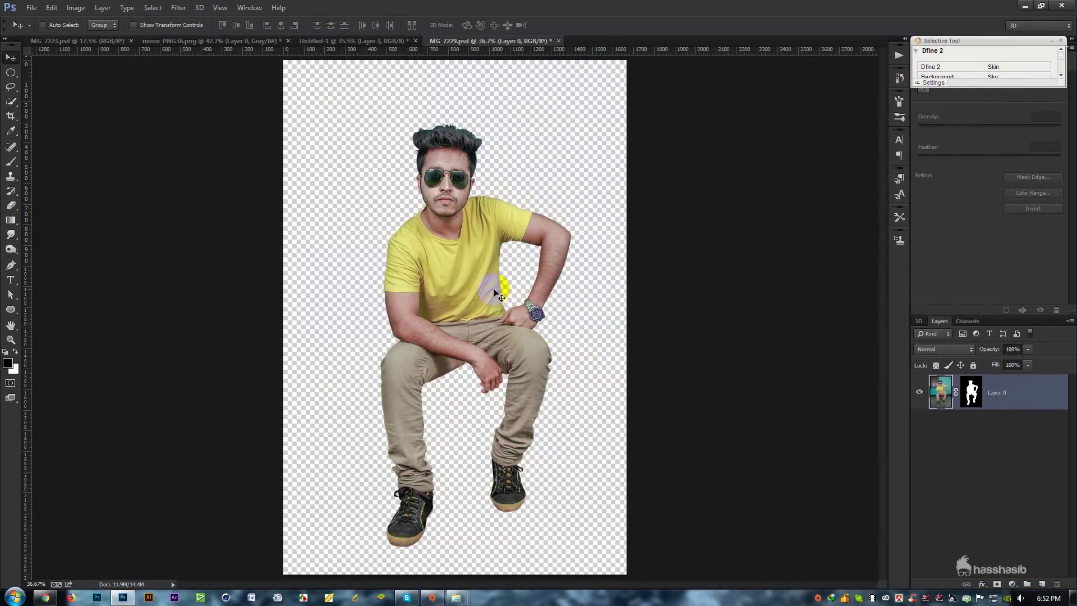
drag(493, 268, 333, 45)
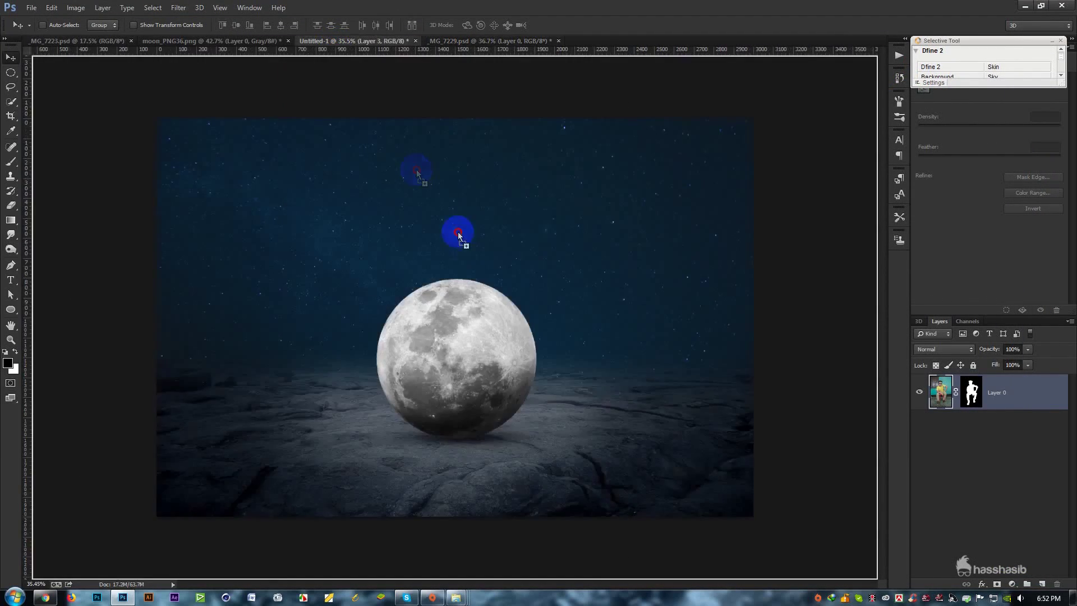
Step: Drop the seated man into Untitled-1, unclip his layer, and scale him to about 56% atop the moon
drag(332, 45, 471, 250)
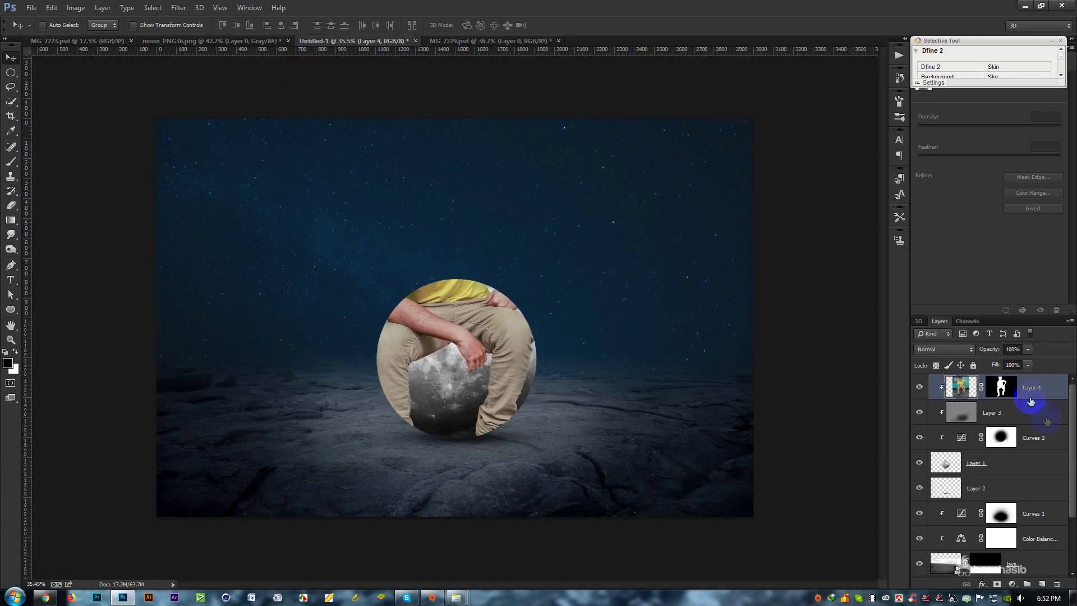
alt+click(1057, 398)
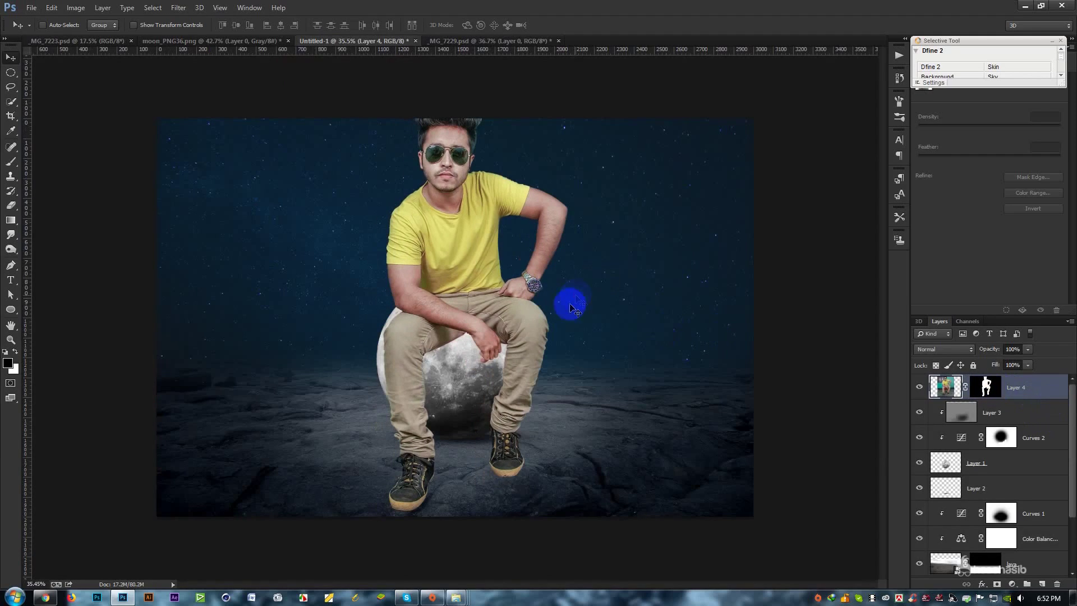
key(ctrl+t)
mouse_move(619, 538)
mouse_down()
mouse_move(546, 418)
mouse_move(473, 350)
mouse_up()
drag(476, 350, 481, 351)
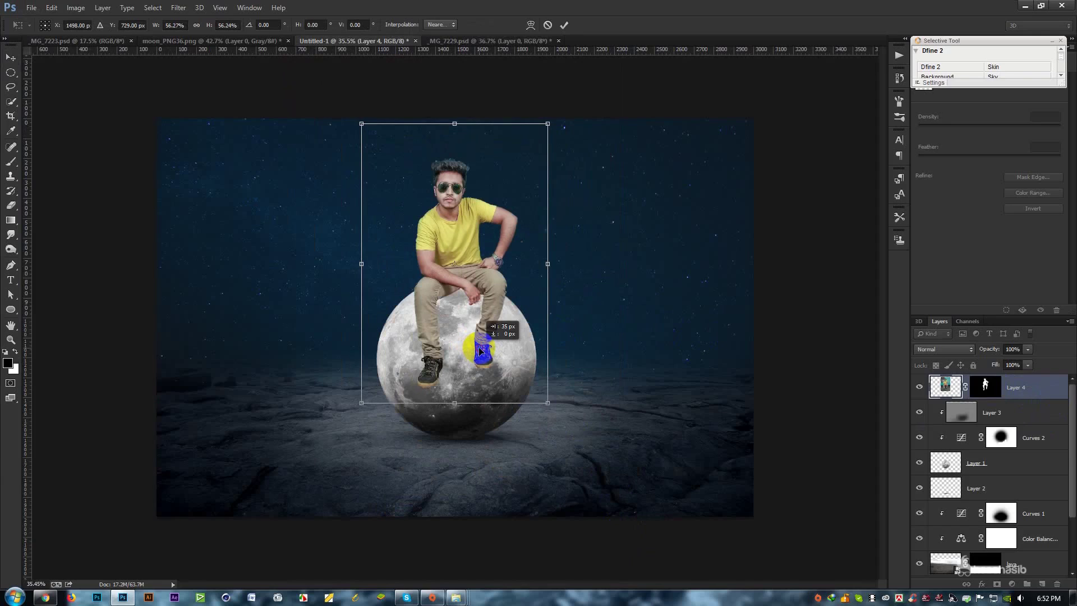
double_click(480, 350)
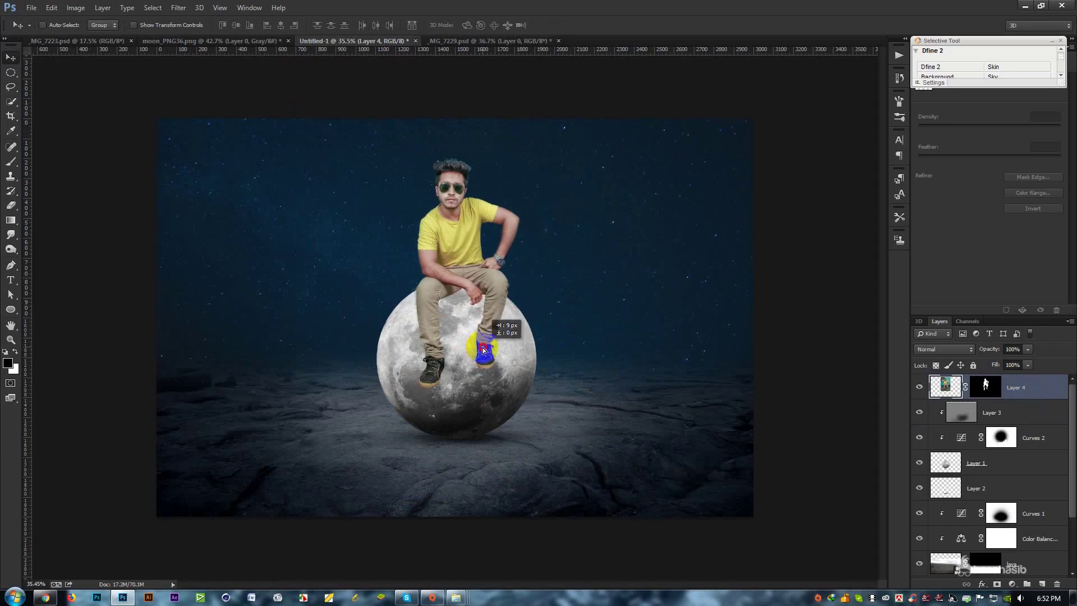
Step: Refine Layer 4's mask with a size-12 Refine Radius brush along the man's hair edge
scroll(435, 287, up, 3)
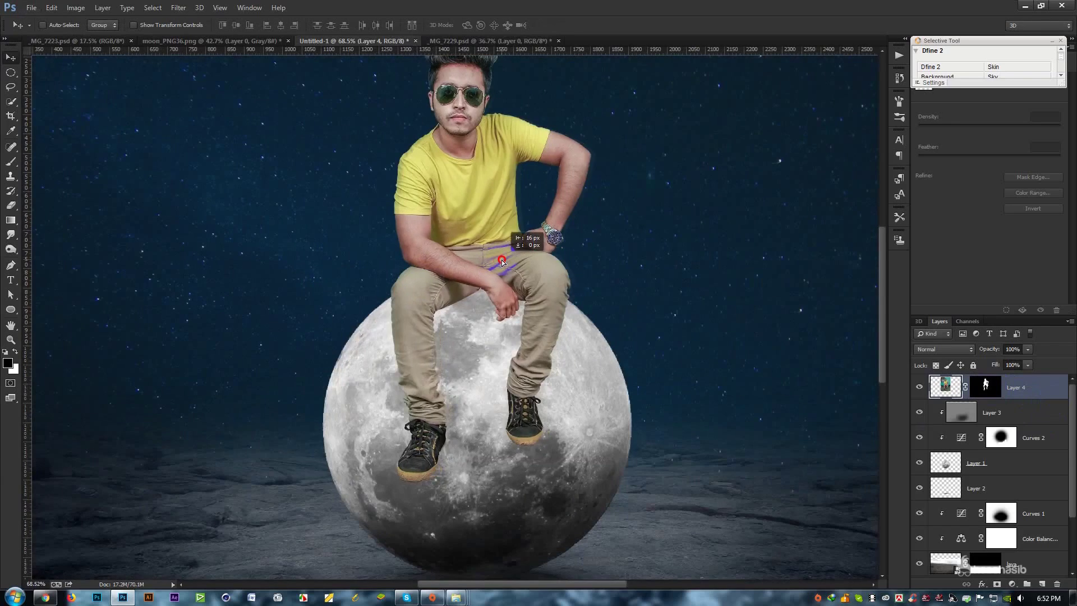
scroll(499, 249, up, 2)
scroll(488, 135, up, 2)
scroll(457, 144, up, 3)
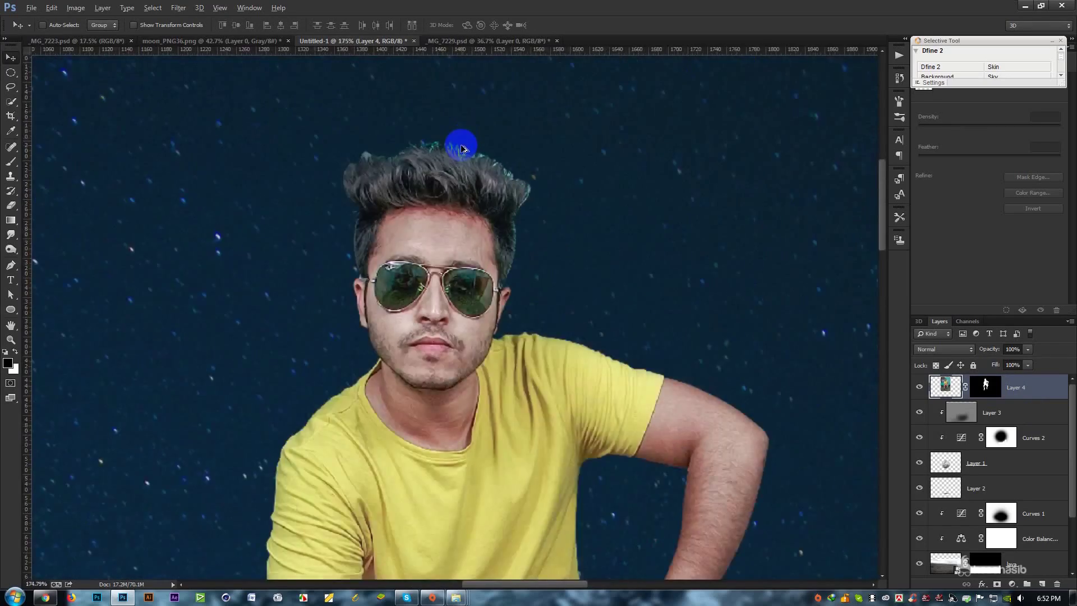
scroll(457, 144, up, 2)
click(985, 386)
right_click(986, 386)
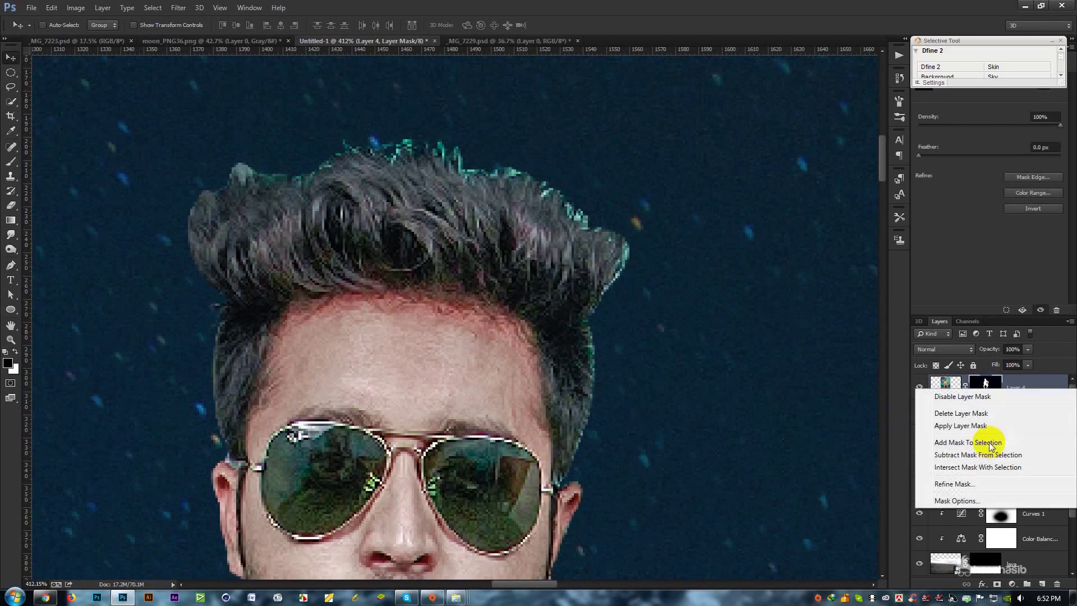
click(981, 484)
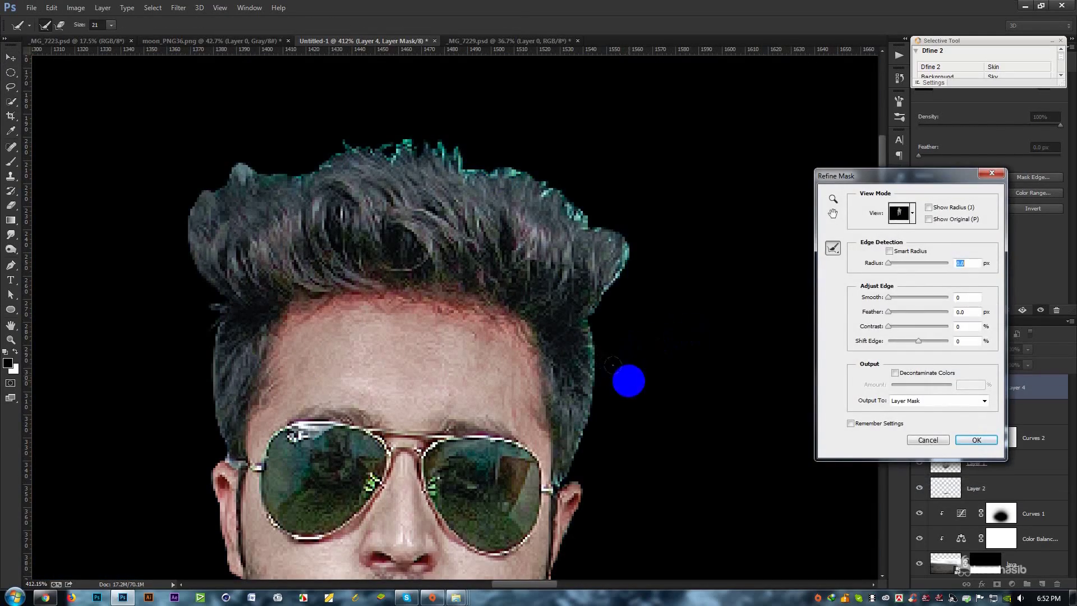
click(111, 25)
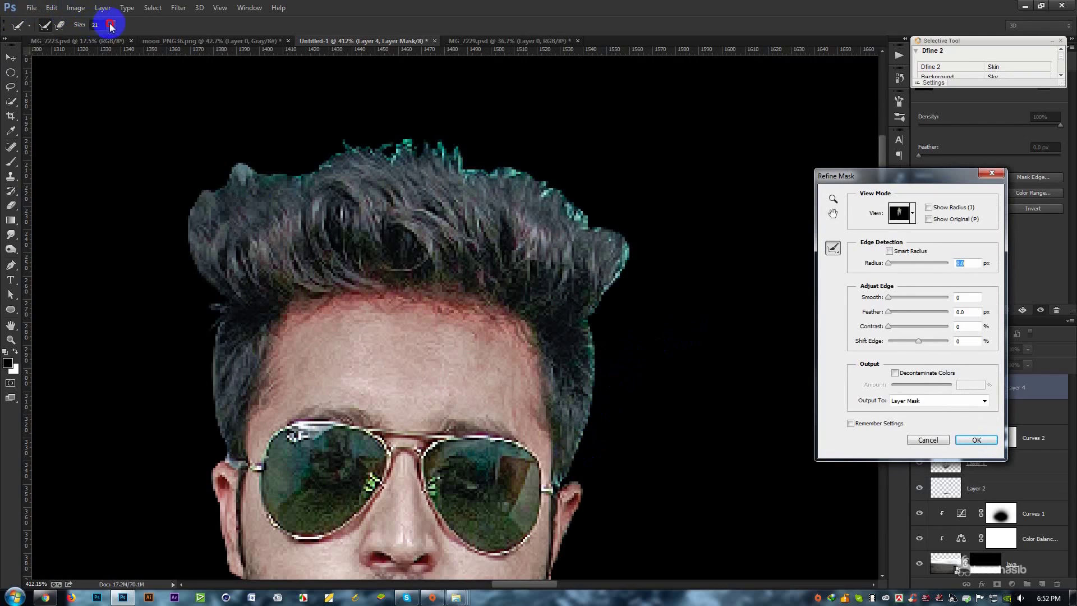
drag(109, 37, 107, 37)
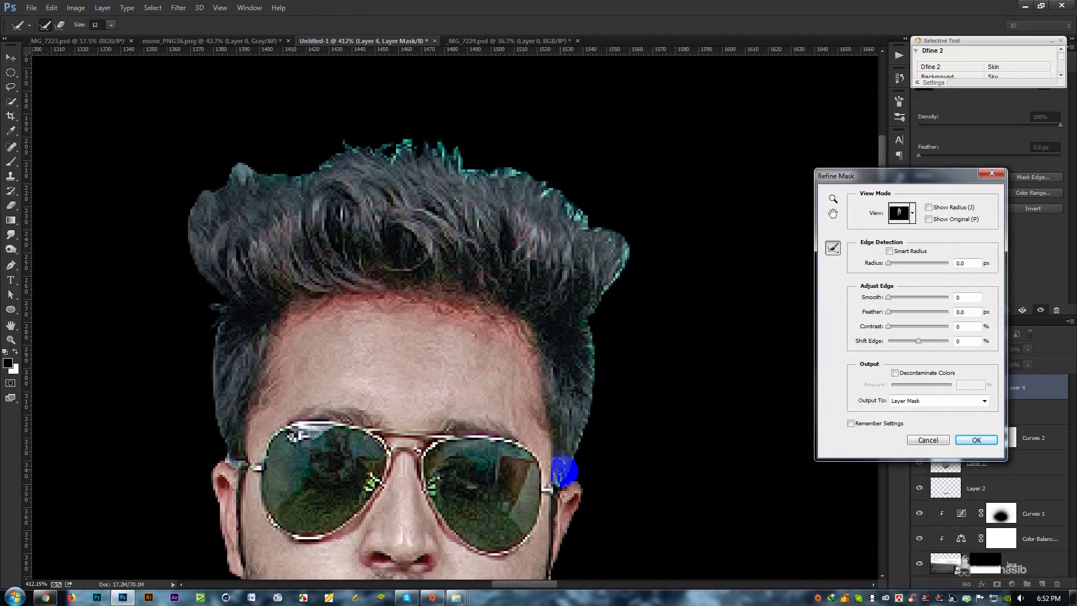
mouse_move(581, 468)
mouse_down()
mouse_move(597, 226)
mouse_move(481, 166)
mouse_move(387, 146)
mouse_move(218, 176)
mouse_move(197, 209)
mouse_move(192, 260)
mouse_move(228, 444)
mouse_up()
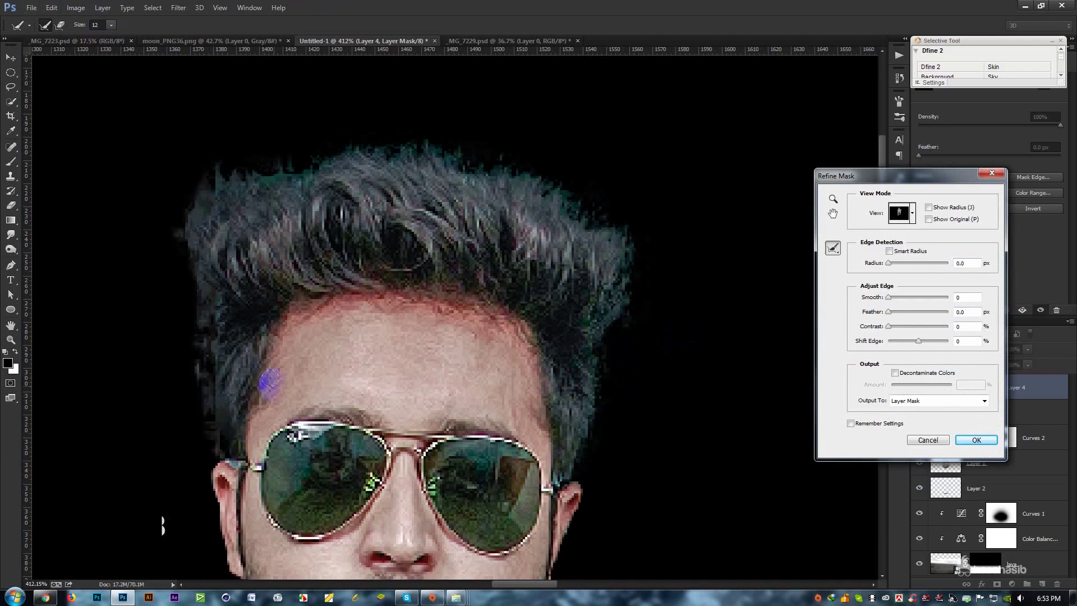
click(973, 438)
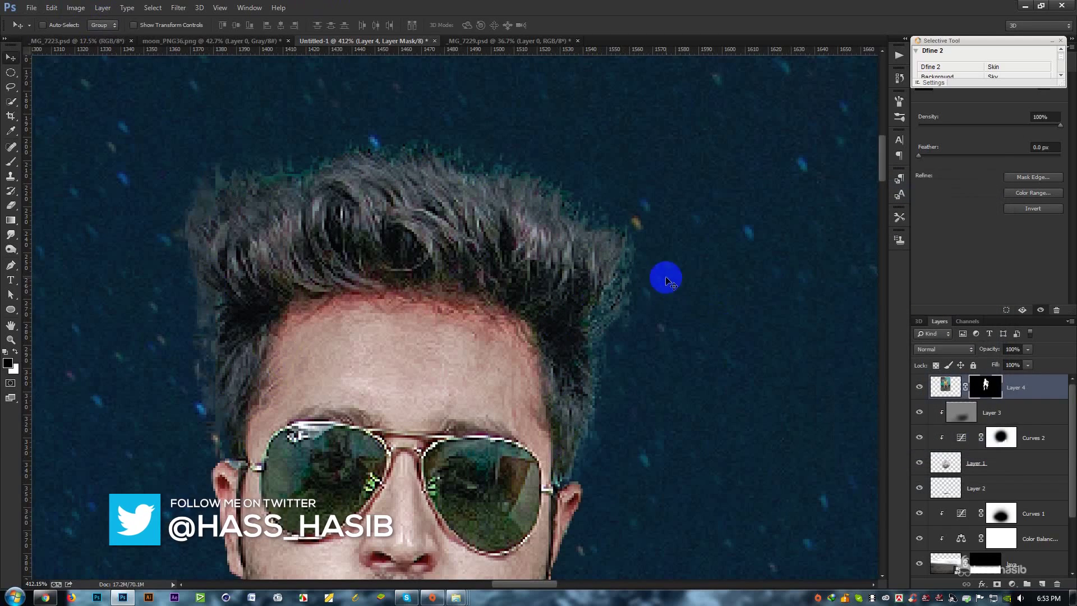
Step: Zoom in and out to inspect the refined hair edges against the starry sky
scroll(656, 283, down, 3)
scroll(653, 285, down, 3)
scroll(651, 286, down, 2)
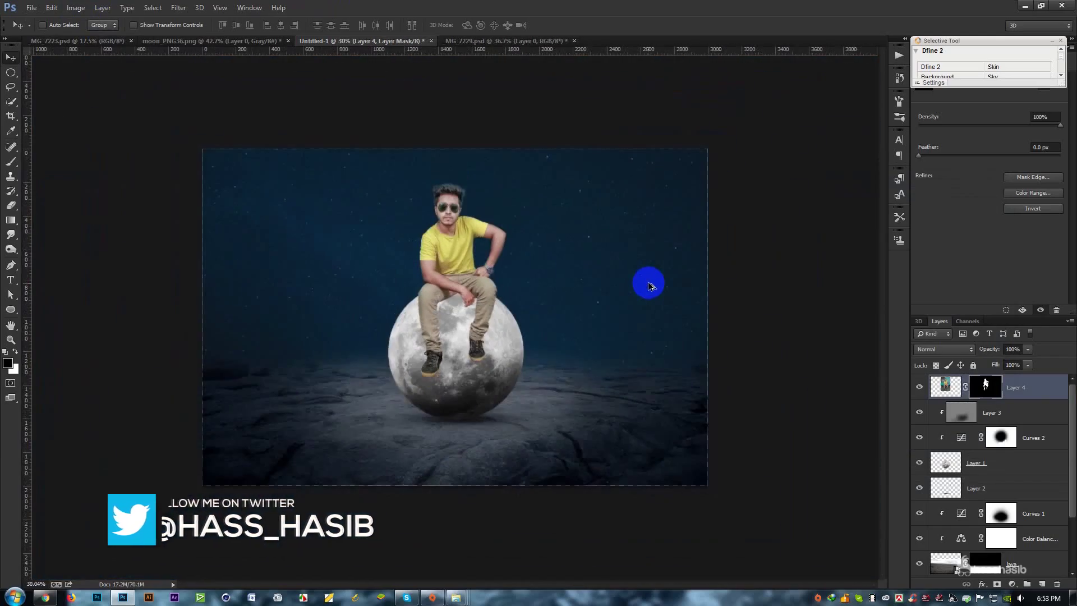
scroll(648, 286, down, 1)
scroll(486, 260, up, 2)
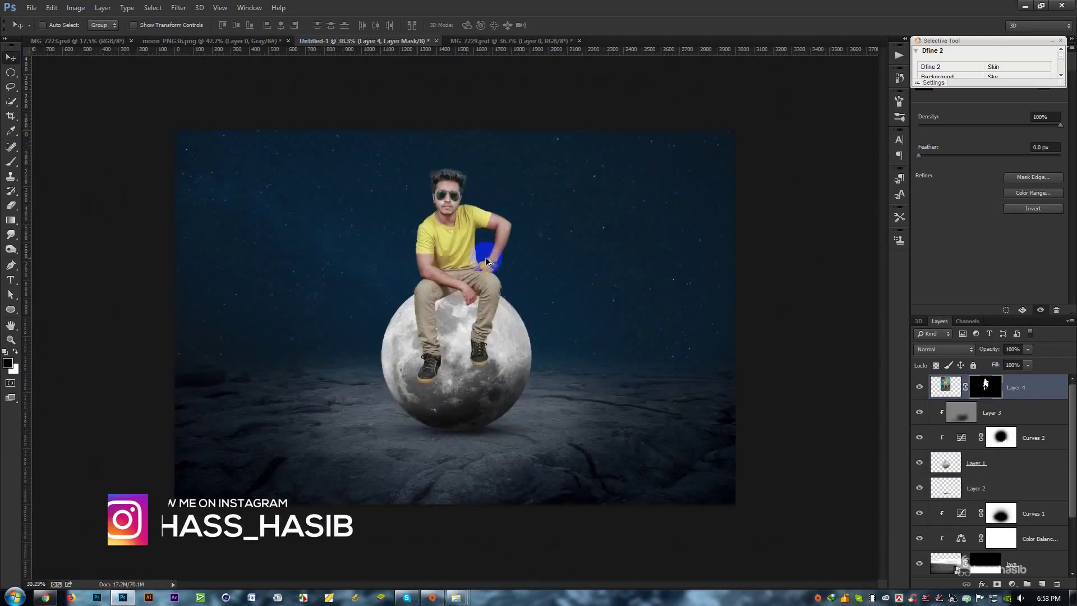
scroll(487, 259, up, 3)
scroll(485, 280, up, 2)
scroll(493, 312, down, 3)
scroll(498, 384, up, 2)
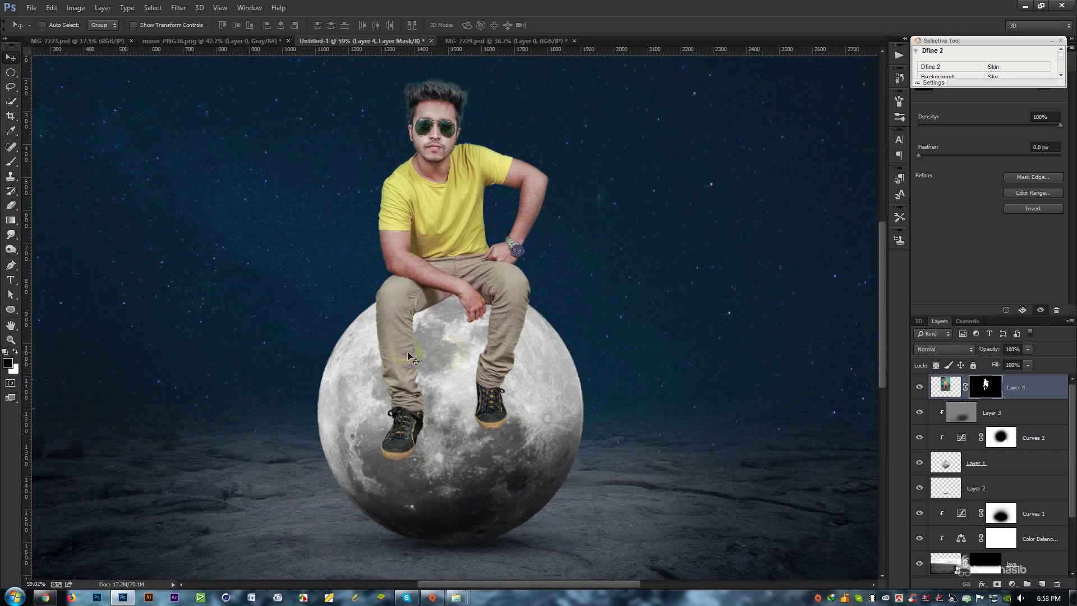
scroll(367, 343, down, 2)
scroll(367, 343, down, 1)
scroll(367, 343, up, 1)
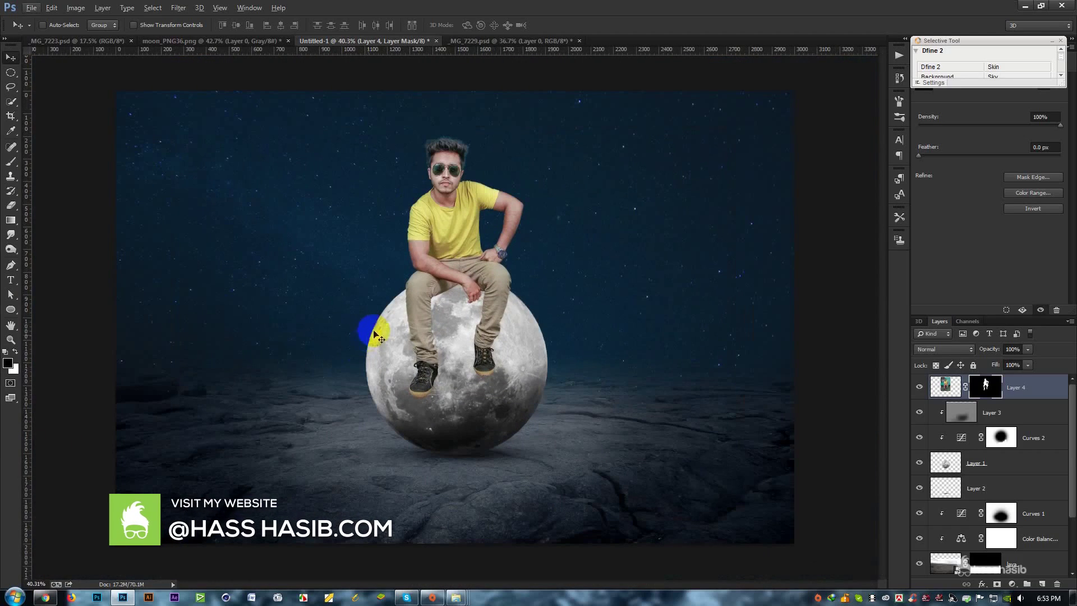
scroll(455, 290, up, 6)
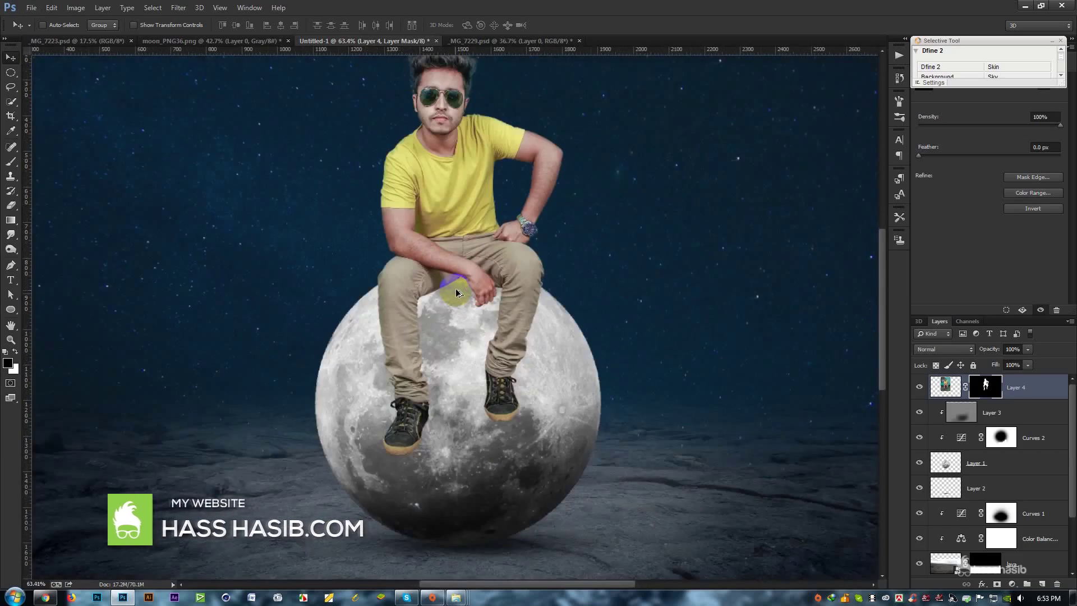
Step: Burn contact shadows on Layer 3 under the man's legs and beside his shoes at 20% exposure
click(1013, 409)
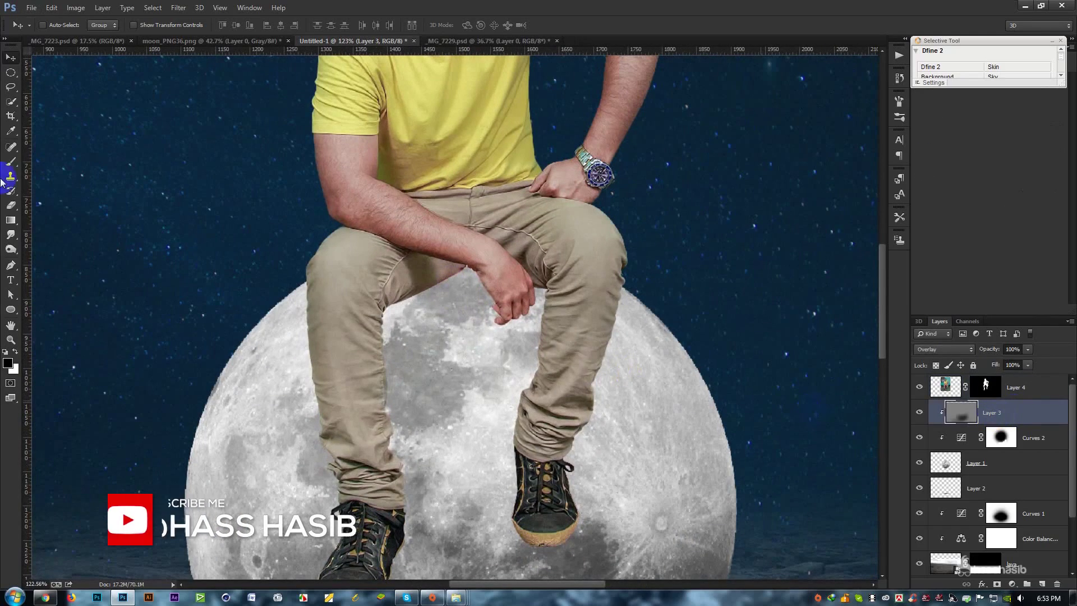
click(10, 249)
click(57, 259)
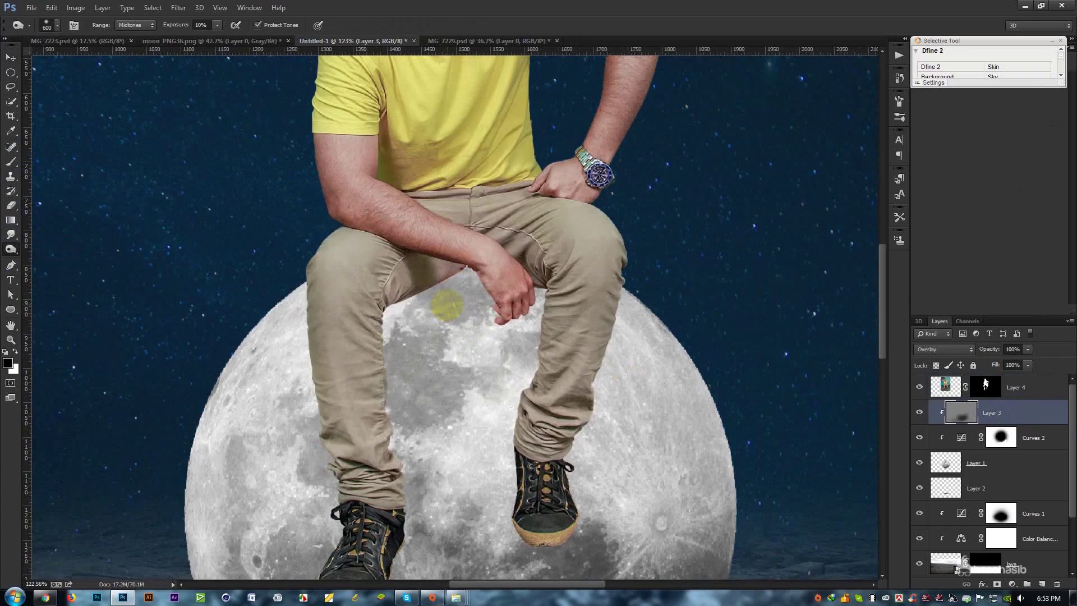
key(bracketleft)
key(bracketleft)
key(bracketleft)
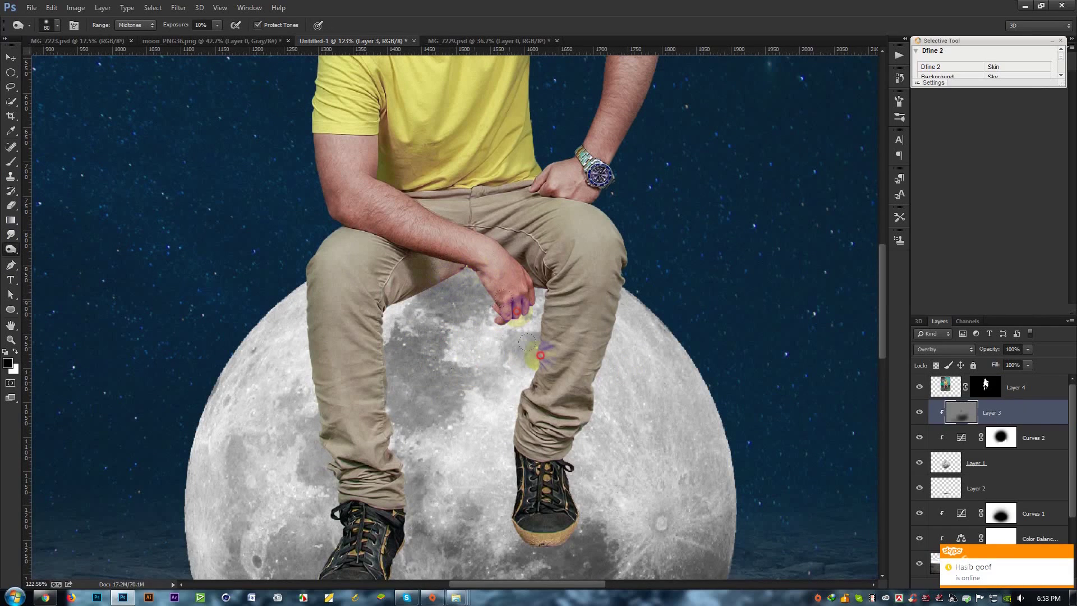
click(200, 25)
text(20)
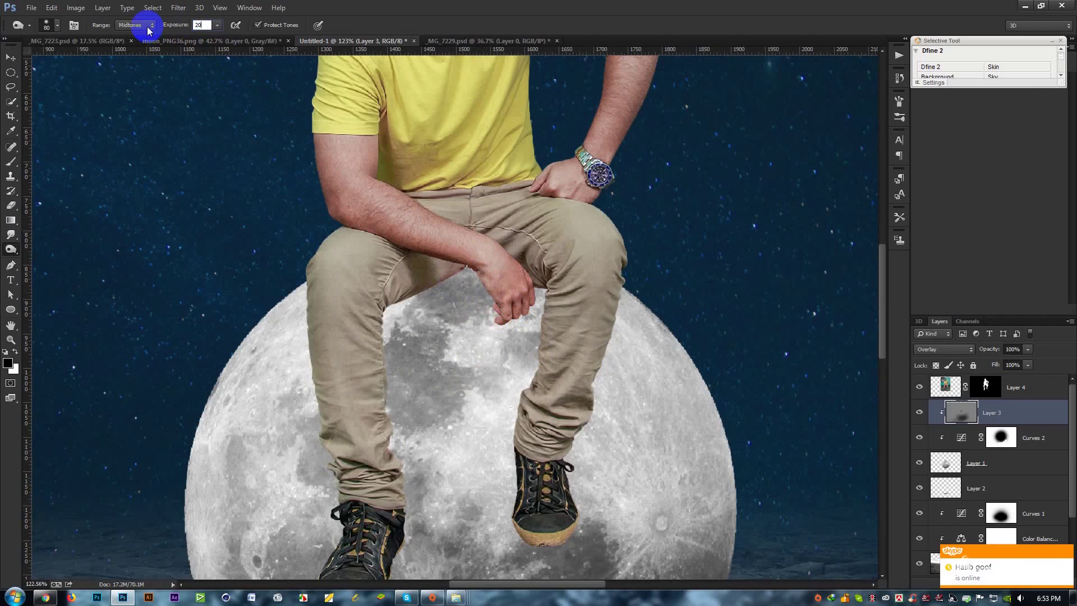
drag(307, 147, 346, 171)
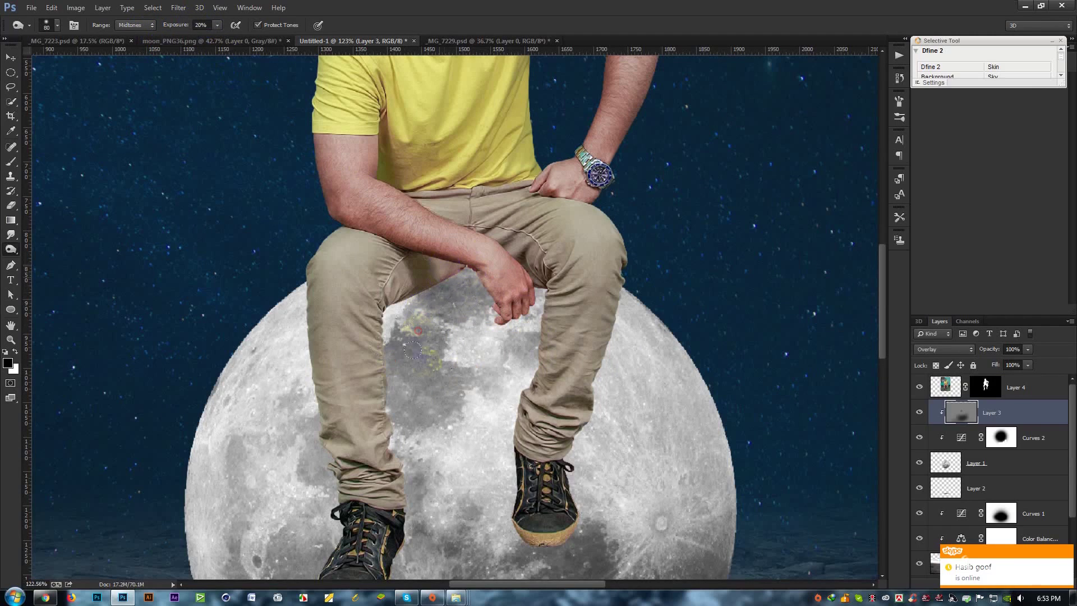
mouse_move(416, 288)
mouse_down()
mouse_move(404, 454)
mouse_move(436, 303)
mouse_up()
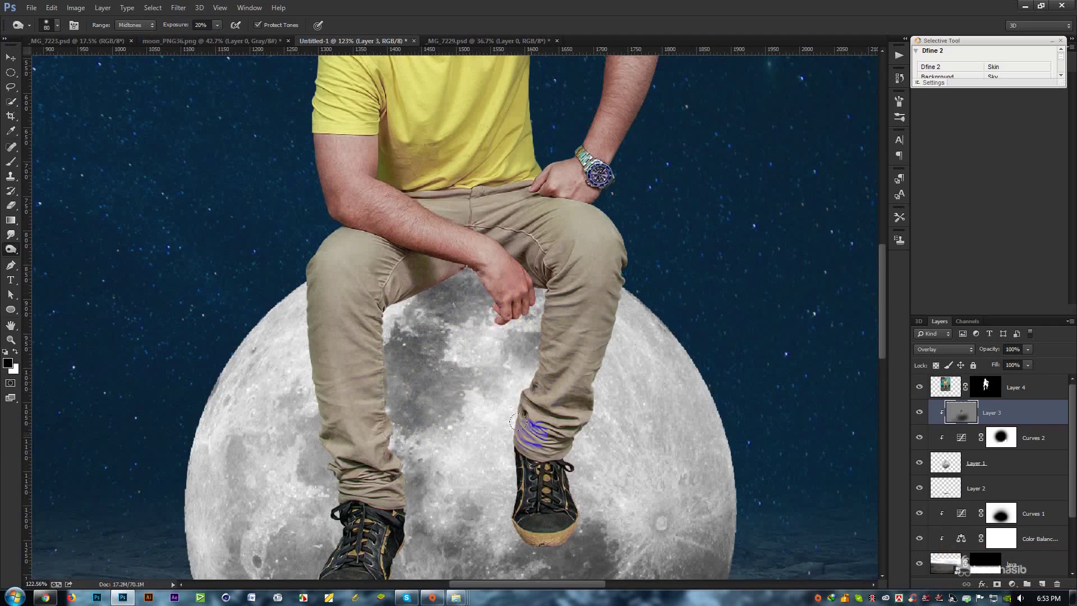
scroll(517, 421, down, 3)
mouse_move(548, 435)
mouse_down()
mouse_move(530, 439)
mouse_move(517, 405)
mouse_up()
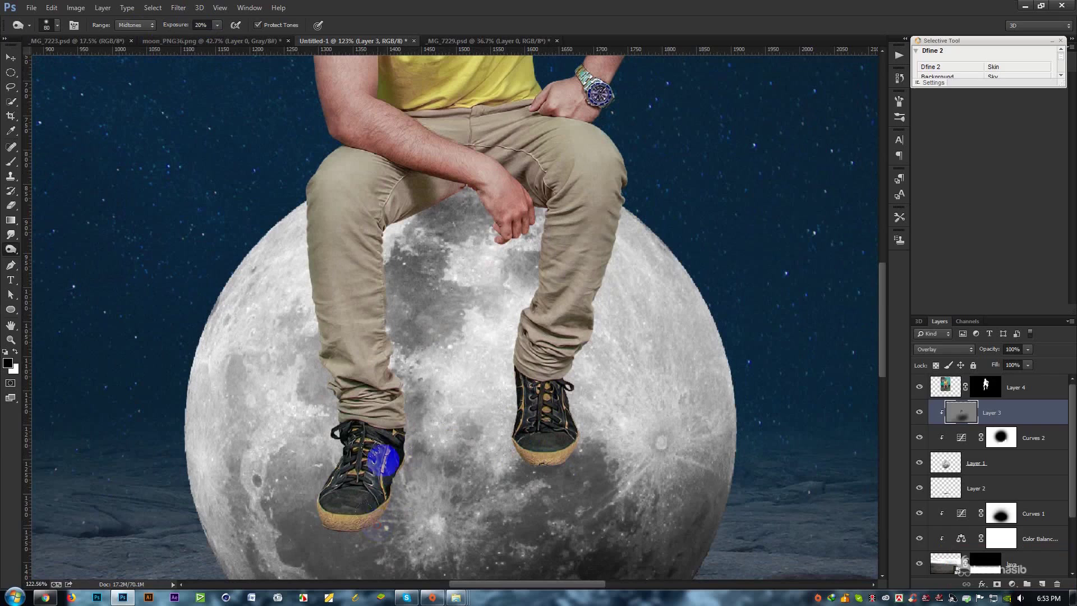
drag(397, 468, 403, 446)
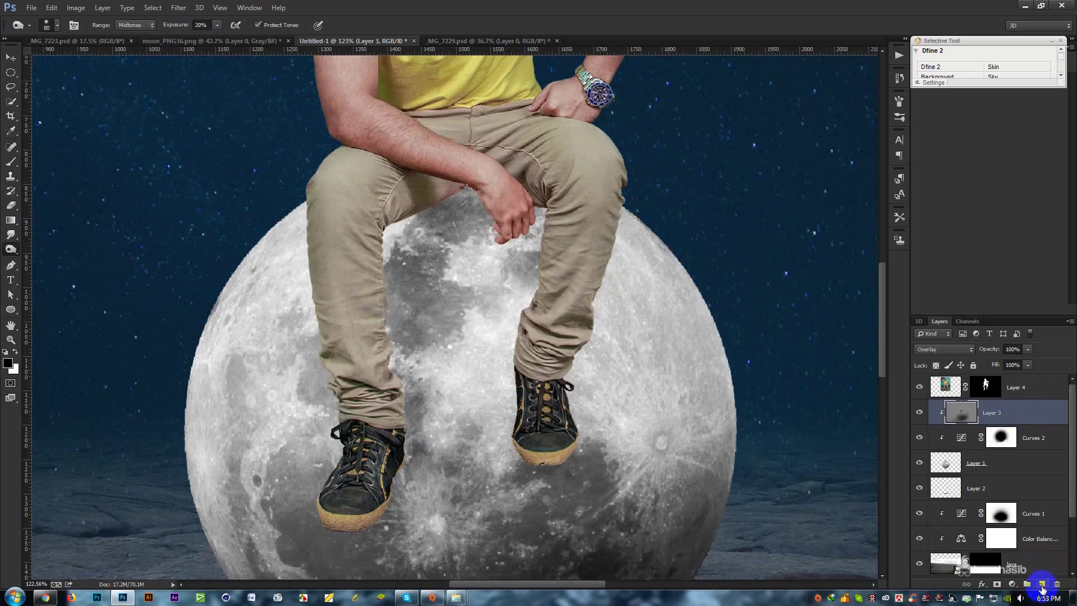
Step: Add a clipped layer, brush soft shadows beneath the thighs and hand, and set it to 79% opacity
click(1042, 588)
alt+click(1011, 430)
click(11, 161)
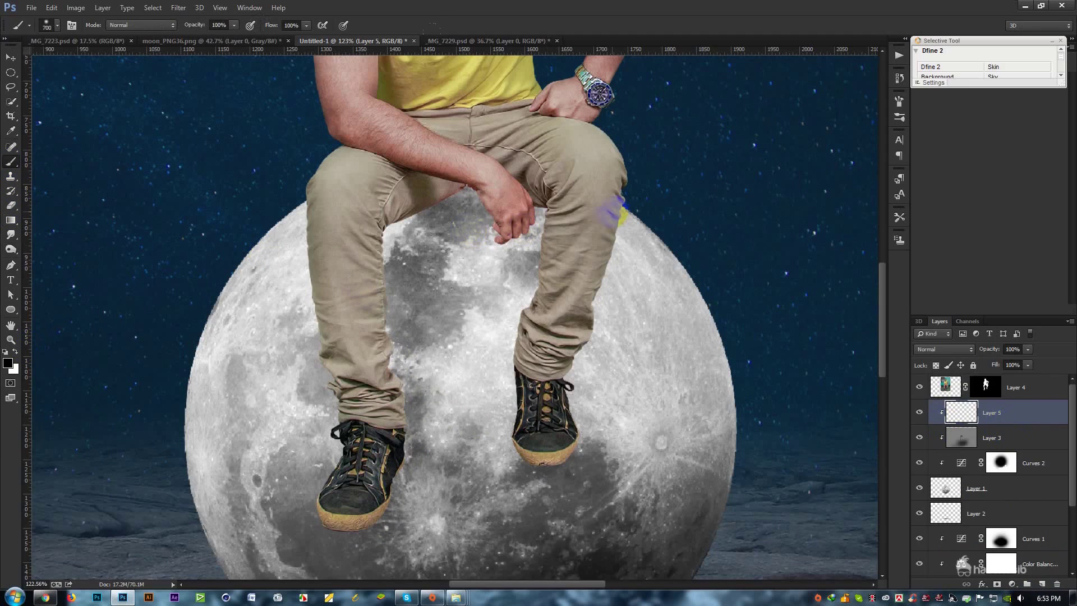
drag(474, 177, 393, 236)
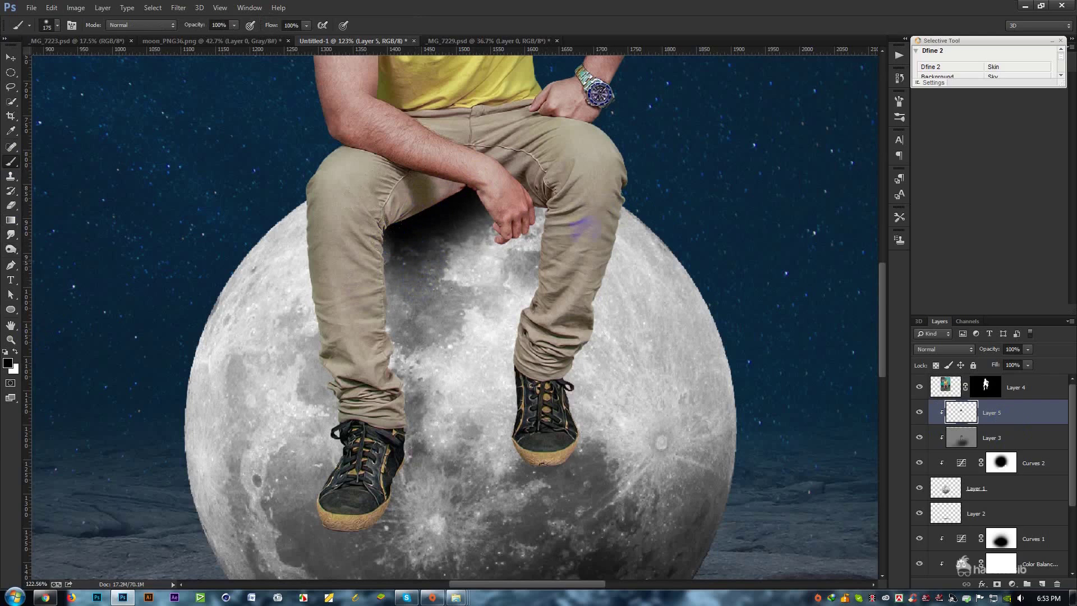
mouse_move(525, 181)
mouse_down()
mouse_move(511, 193)
mouse_move(533, 224)
mouse_up()
click(1016, 335)
drag(990, 352, 978, 351)
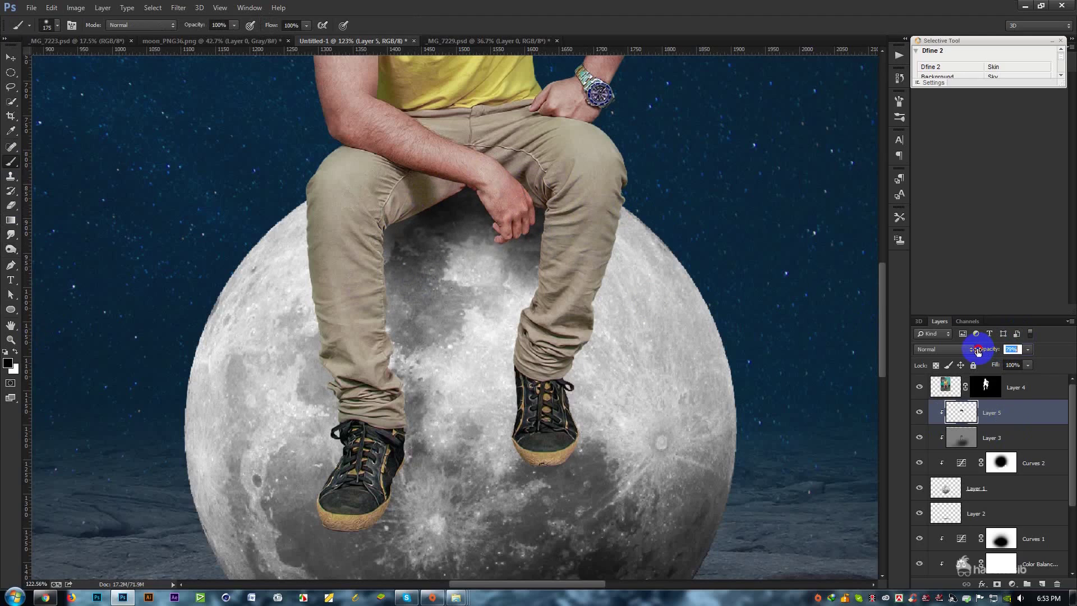
drag(984, 351, 977, 352)
drag(402, 176, 400, 213)
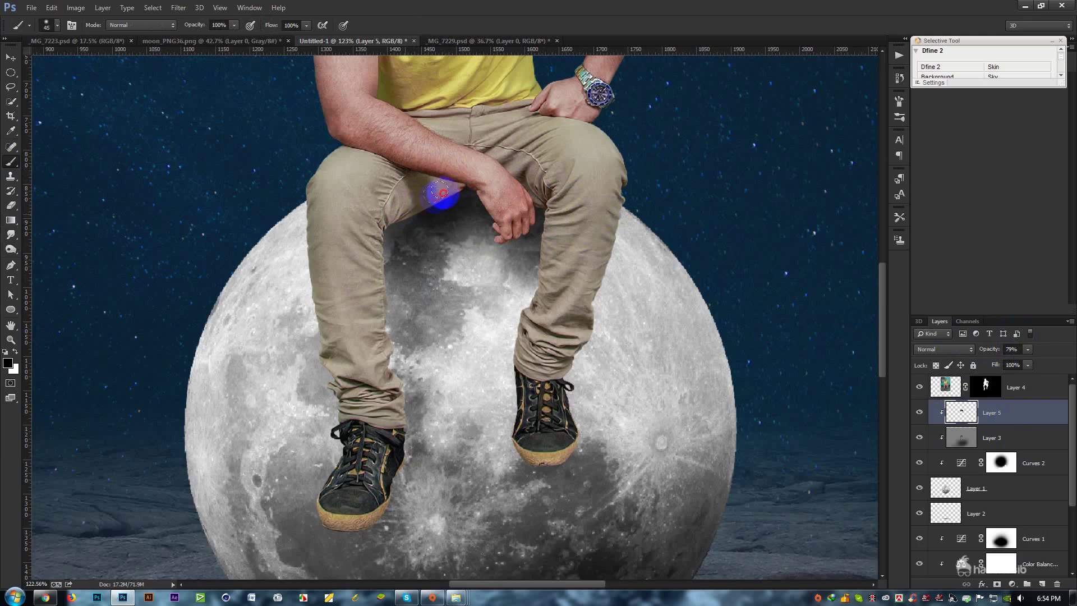
Step: Add a new layer above Layer 3 and brush shading across the left thigh
click(1024, 441)
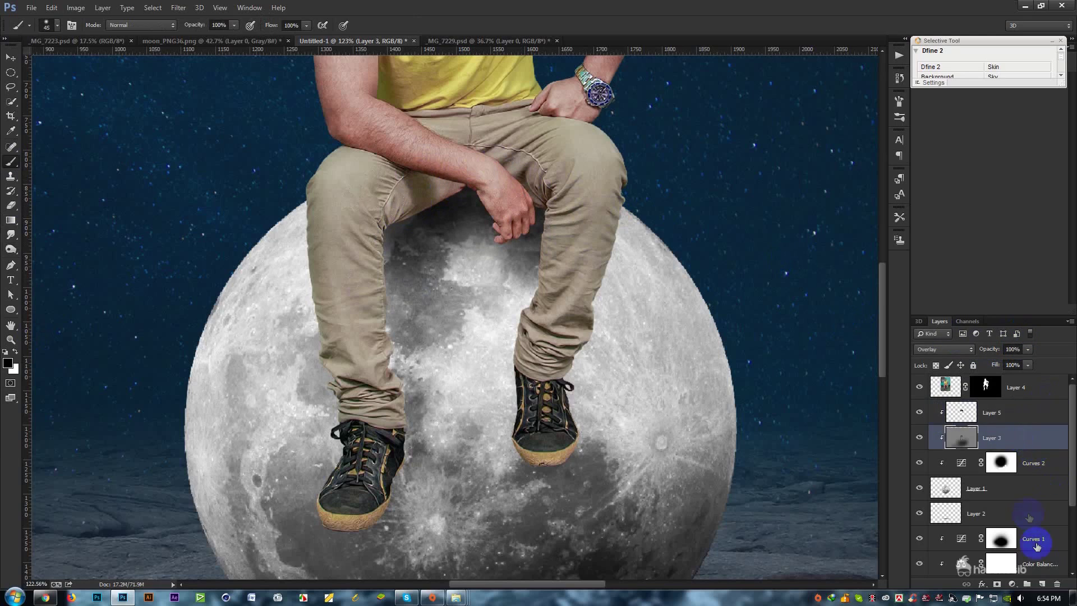
click(1047, 587)
mouse_move(492, 221)
mouse_down()
mouse_move(413, 221)
mouse_move(452, 191)
mouse_move(356, 232)
mouse_up()
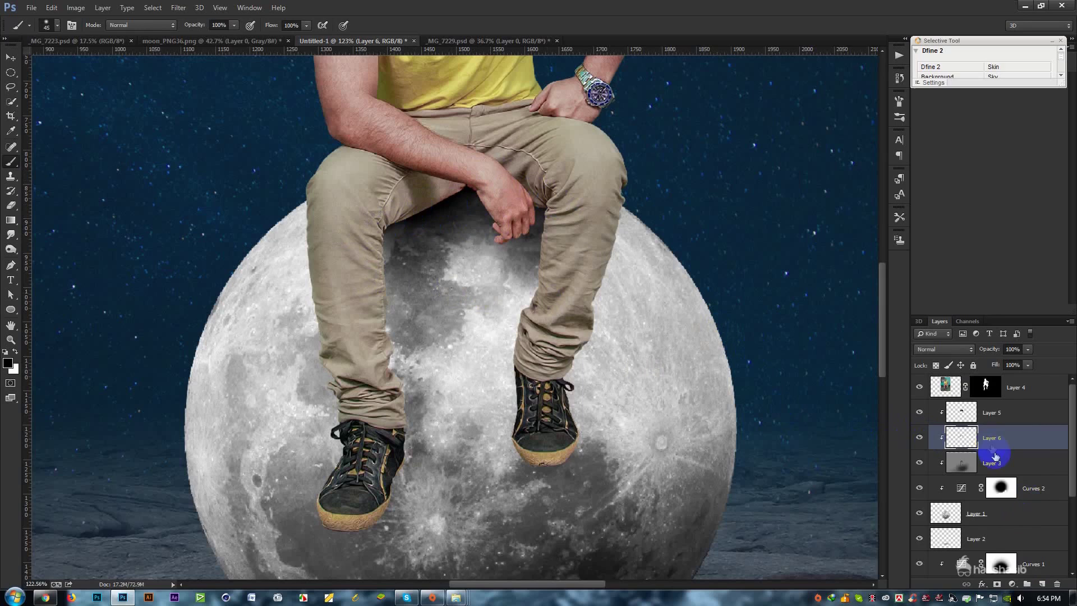
Step: Create Layer 7 above Layer 5, clip it, and set a 20% opacity, size-90 brush
click(999, 422)
click(1041, 584)
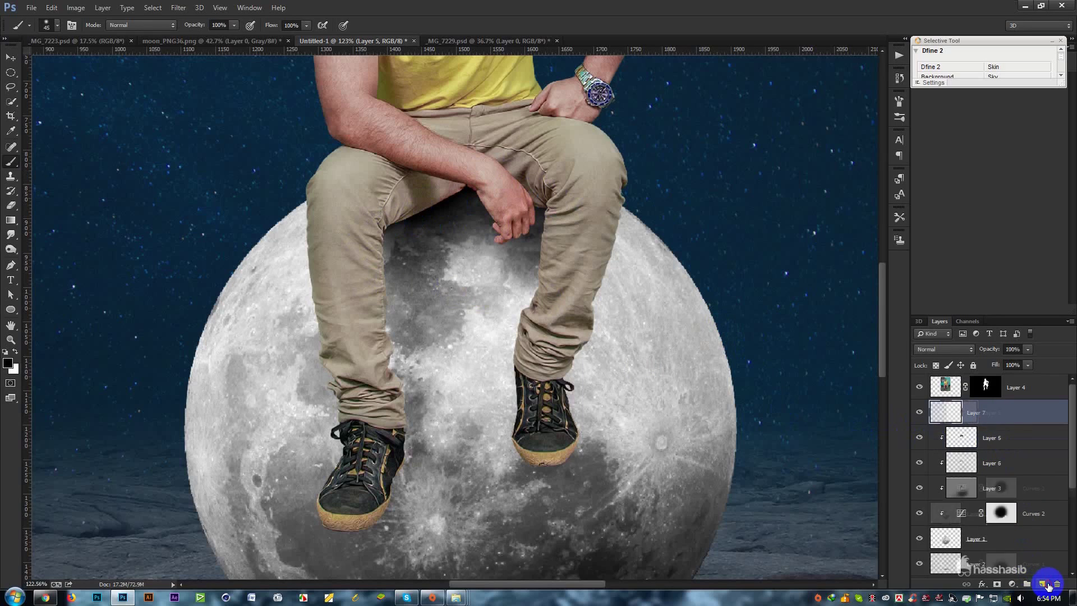
key(ctrl+alt+g)
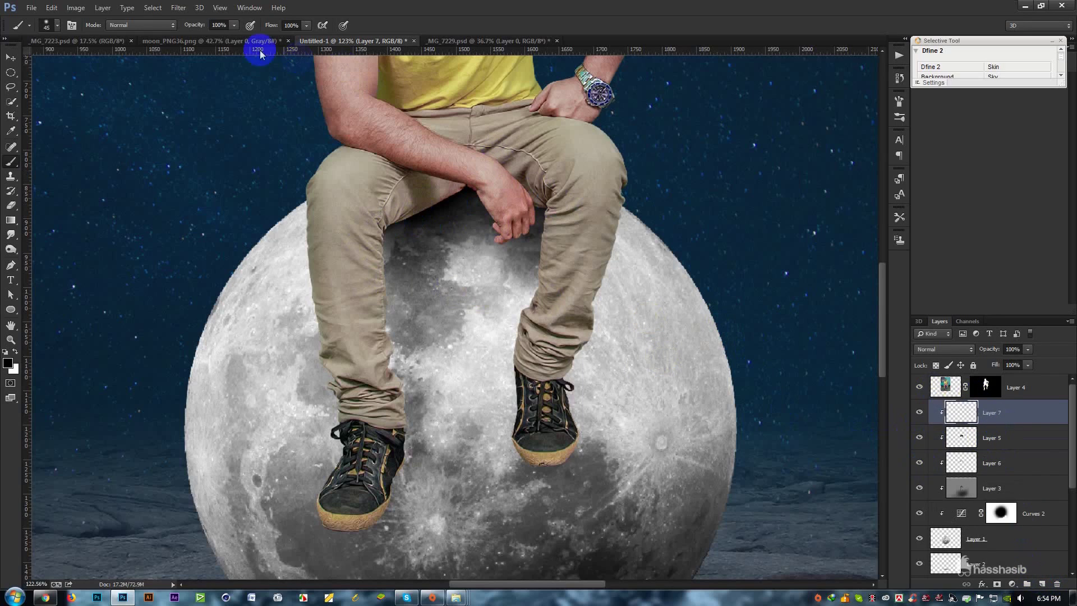
click(229, 25)
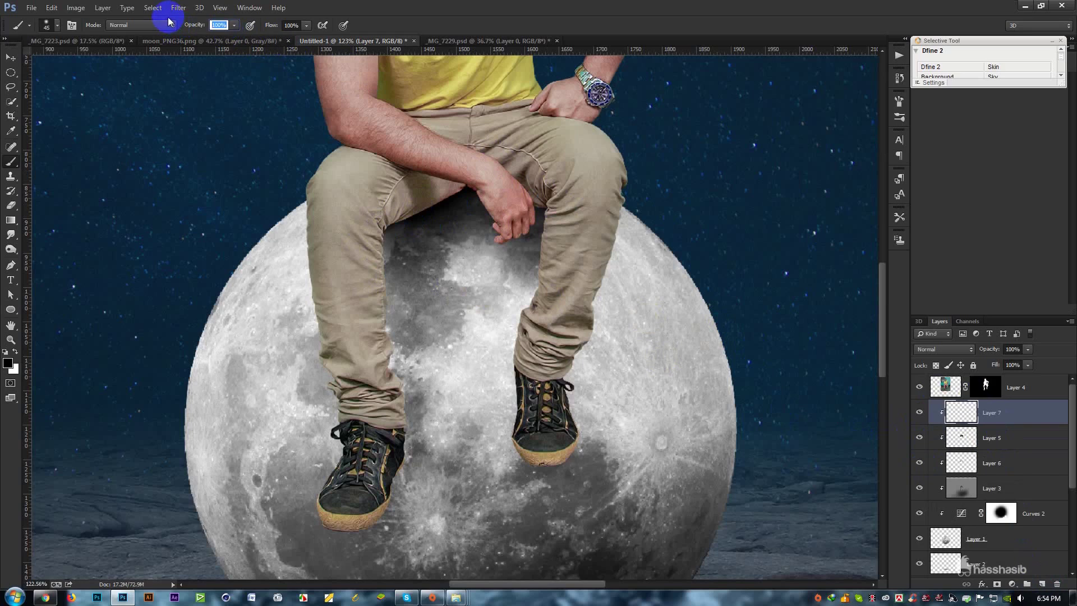
text(20)
key(Return)
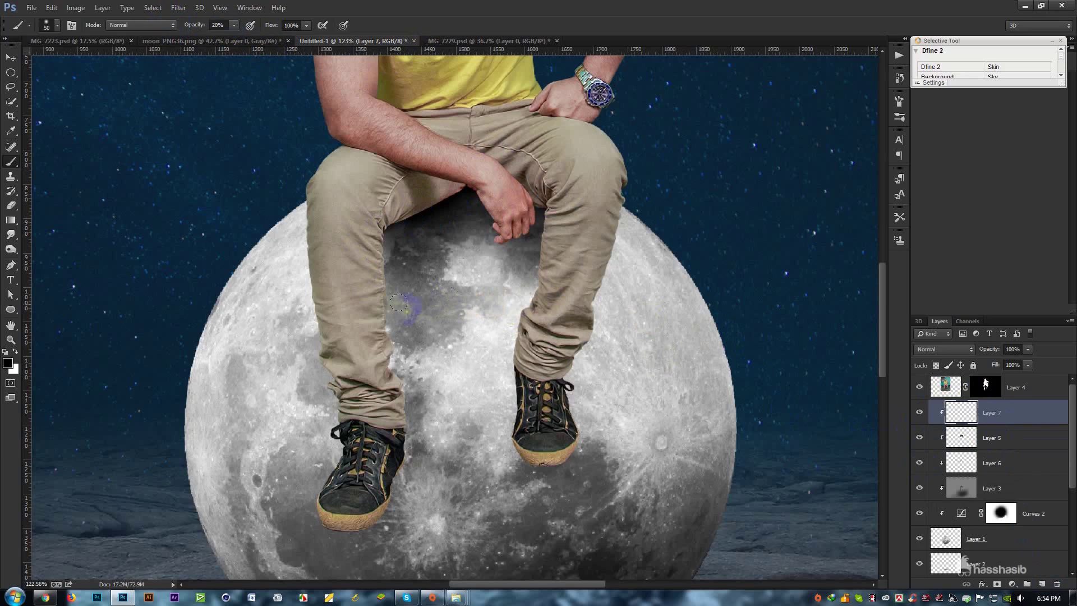
key(])
key(])
key(])
Step: Faintly shade the left leg, upper thigh, and around both shoes
drag(377, 311, 367, 381)
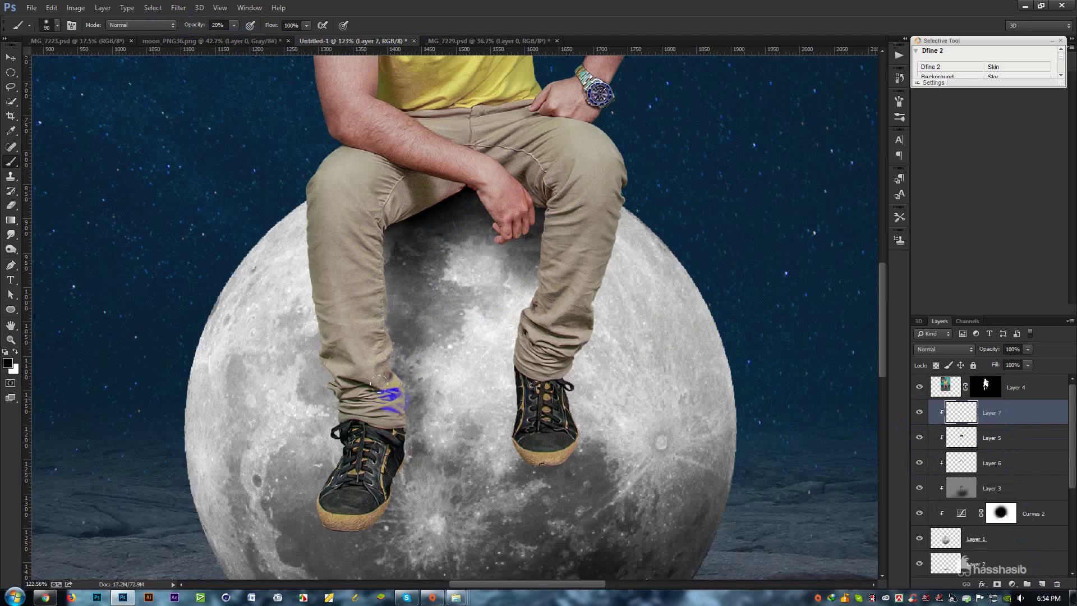
click(433, 170)
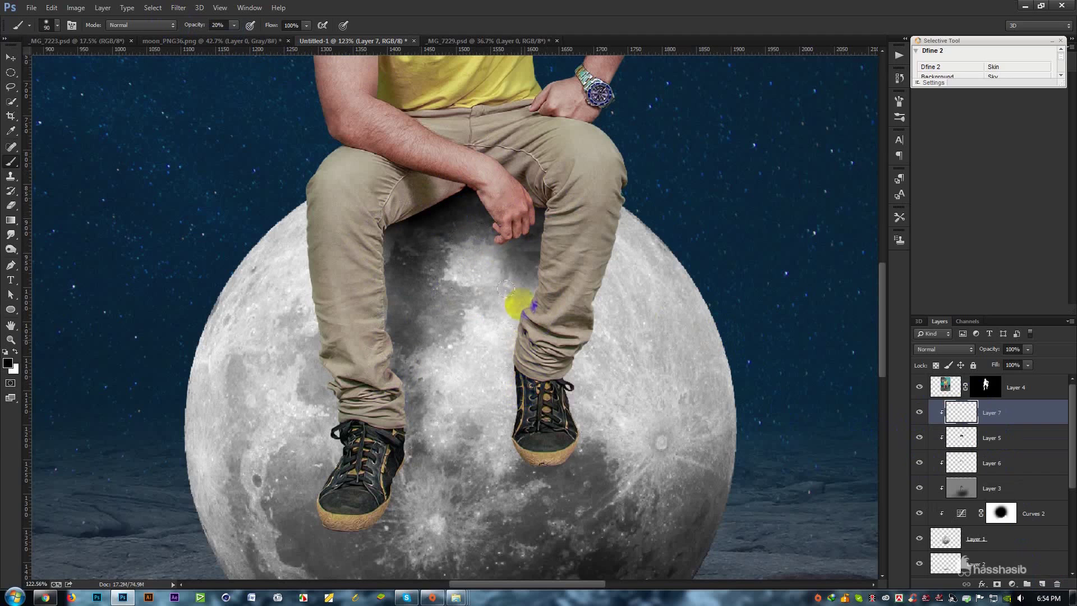
click(522, 412)
scroll(533, 375, down, 2)
scroll(533, 375, down, 2)
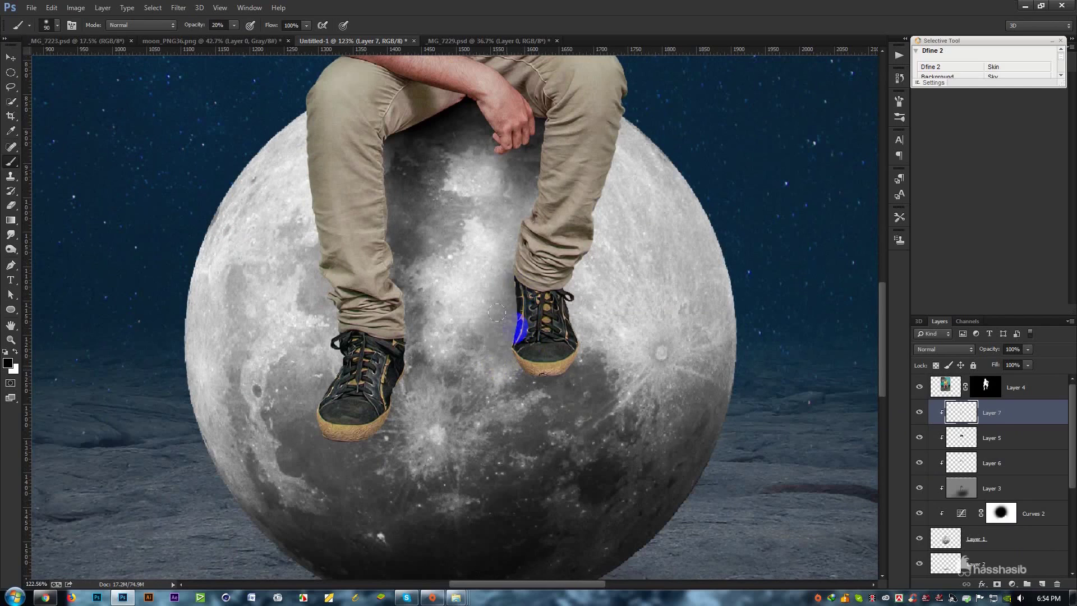
click(477, 384)
drag(377, 370, 392, 350)
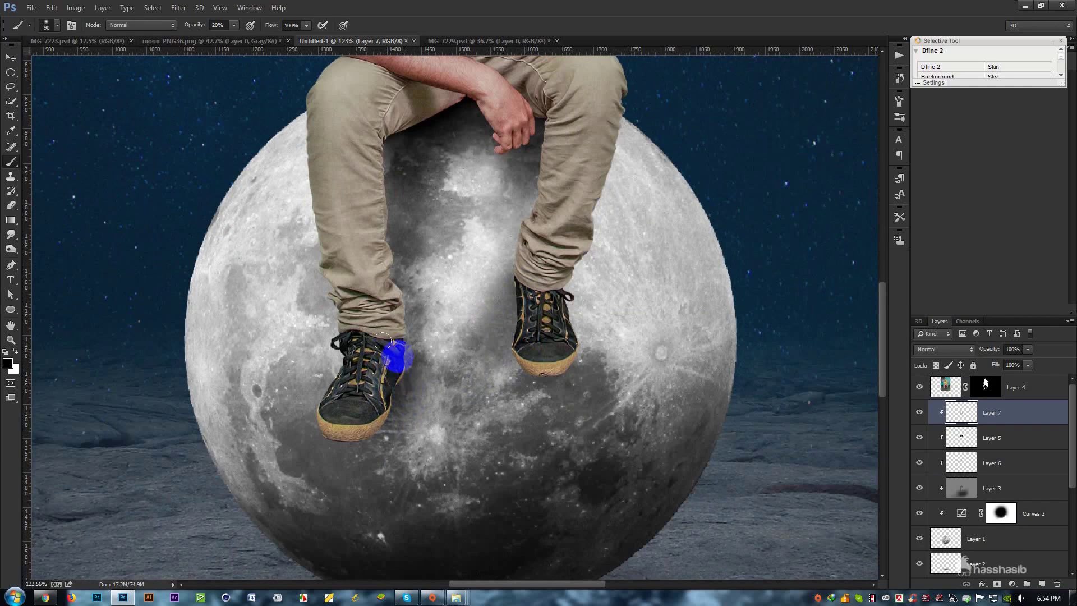
drag(527, 299, 497, 365)
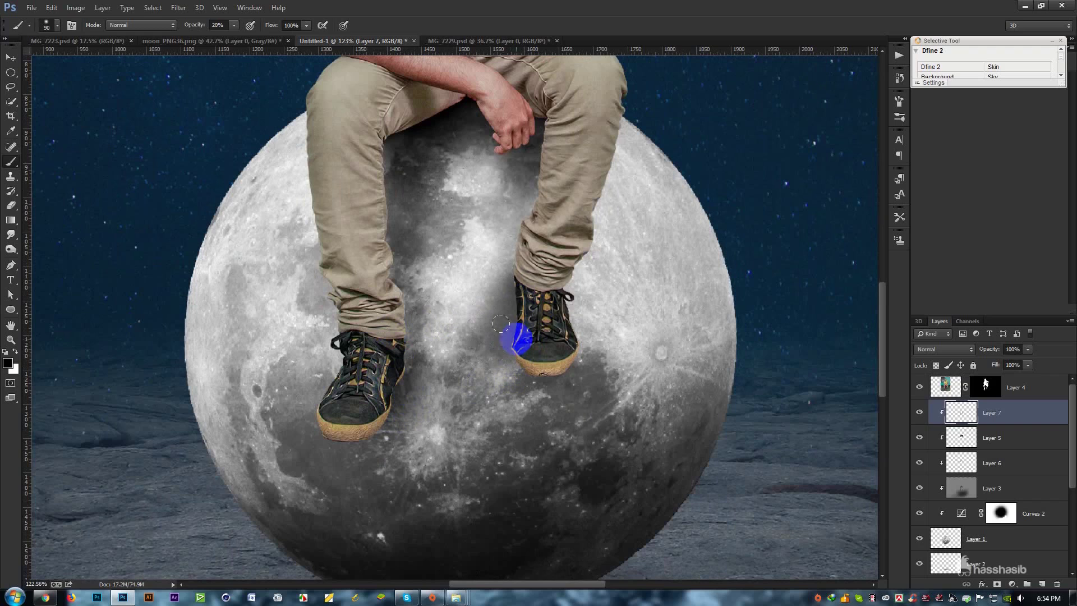
Step: With a size-50 brush, shade the right pant cuff and leg and both shoe soles
key(bracketleft)
key(bracketleft)
drag(524, 253, 530, 259)
drag(537, 377, 524, 402)
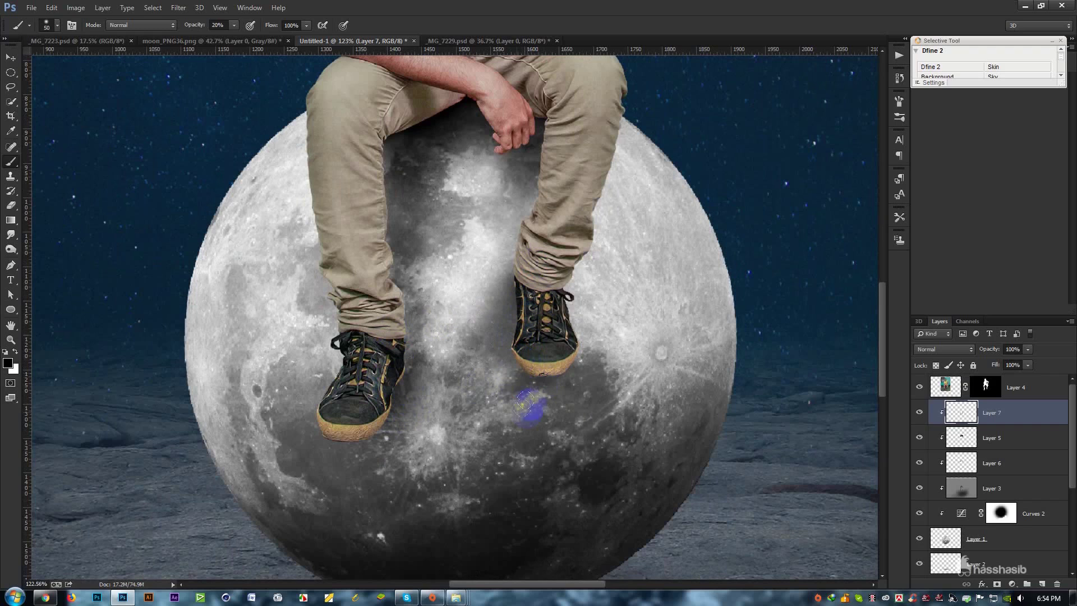
drag(391, 384, 376, 415)
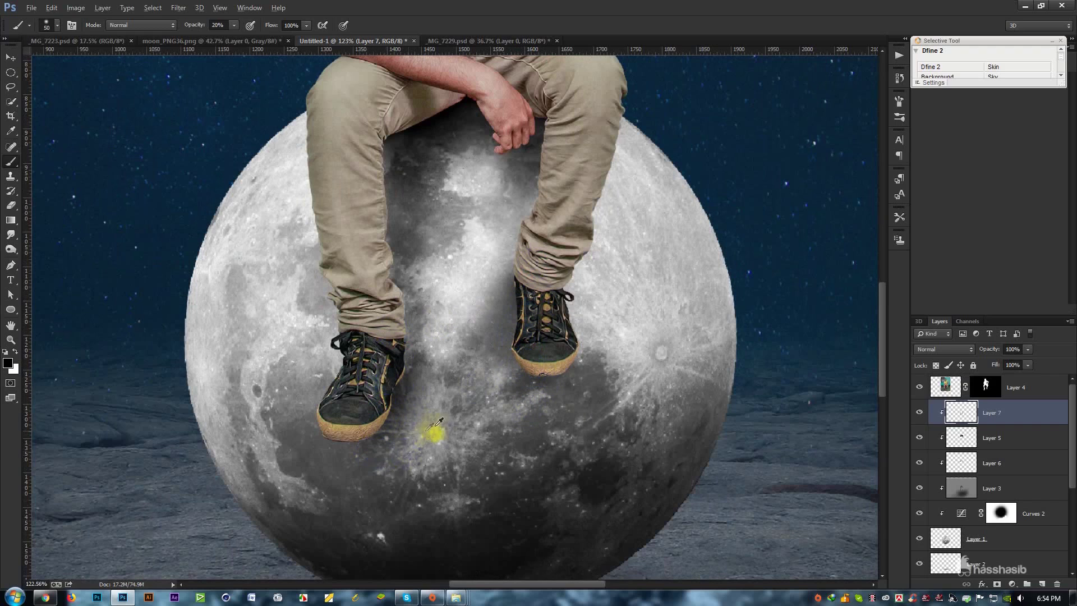
key(ctrl+0)
drag(479, 353, 503, 326)
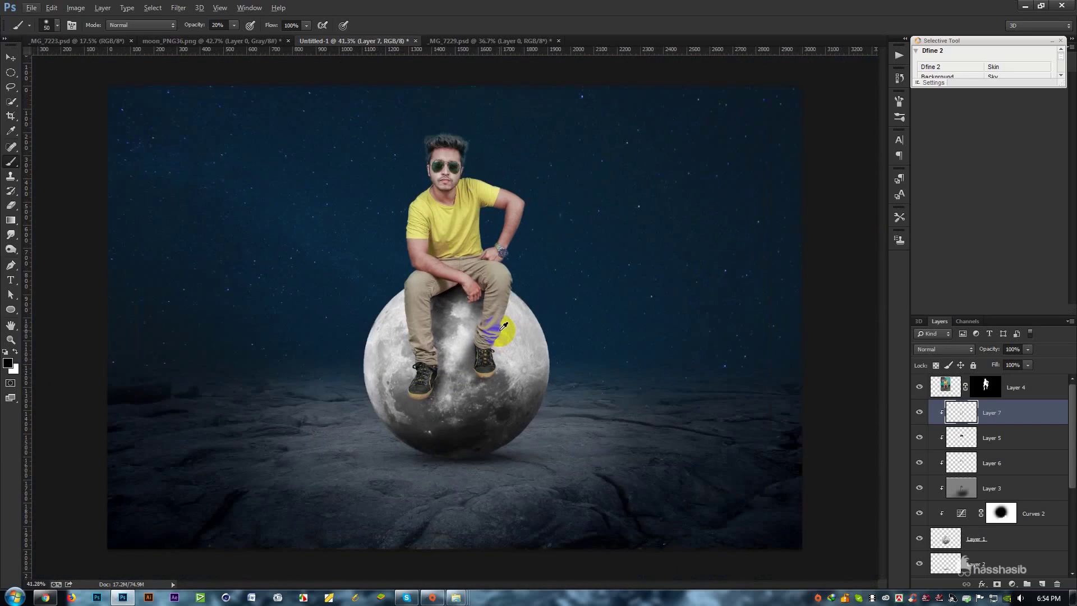
scroll(533, 269, up, 2)
click(1027, 391)
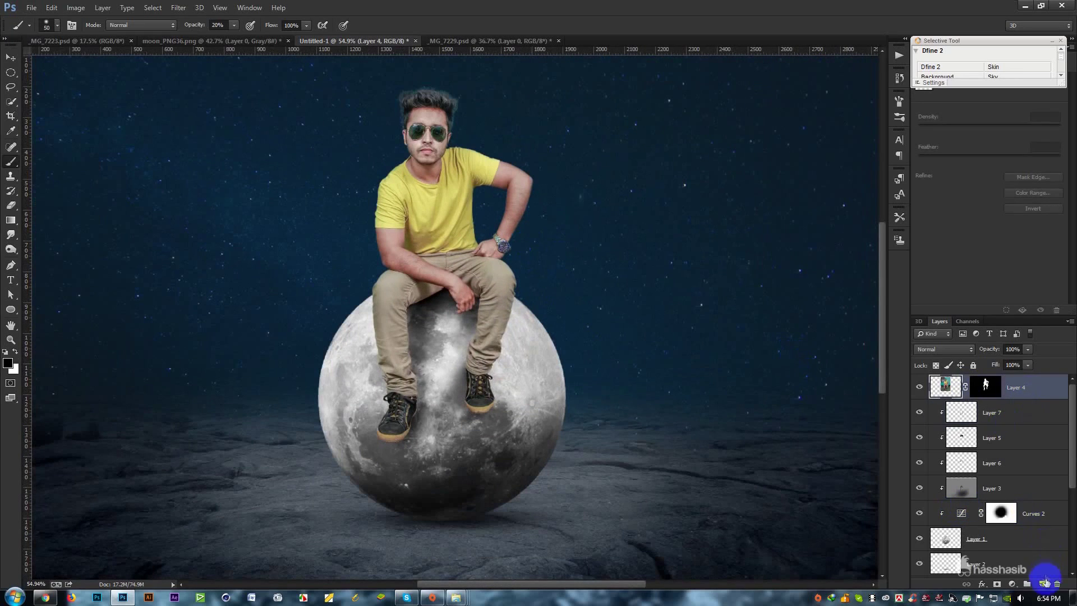
Step: Add Layer 8 clipped to the man, filled with 50% gray in Overlay mode, with the Burn tool selected
click(1042, 584)
alt+click(1027, 396)
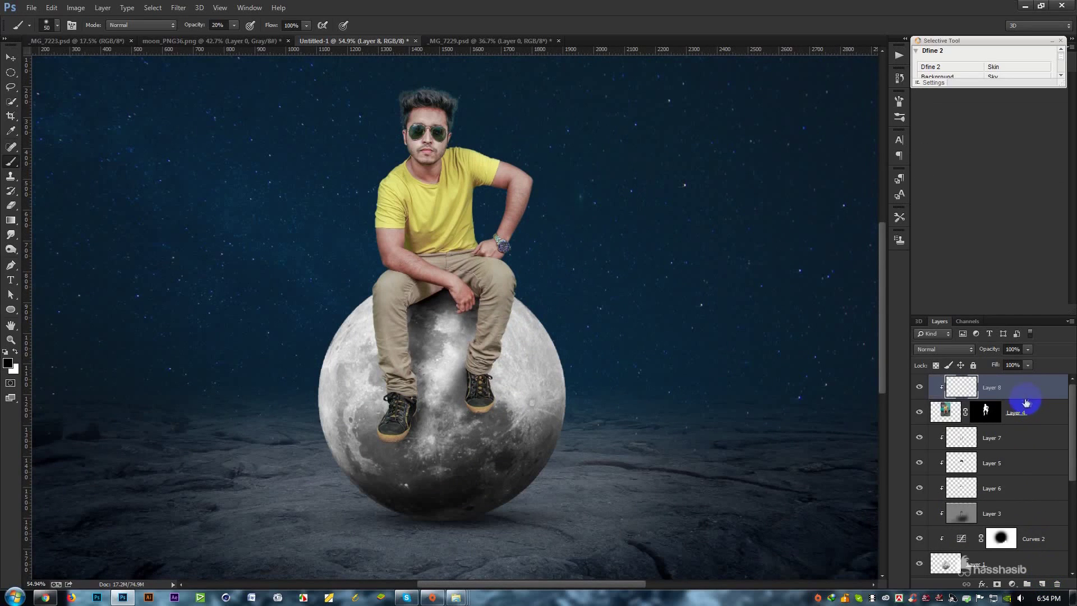
click(51, 7)
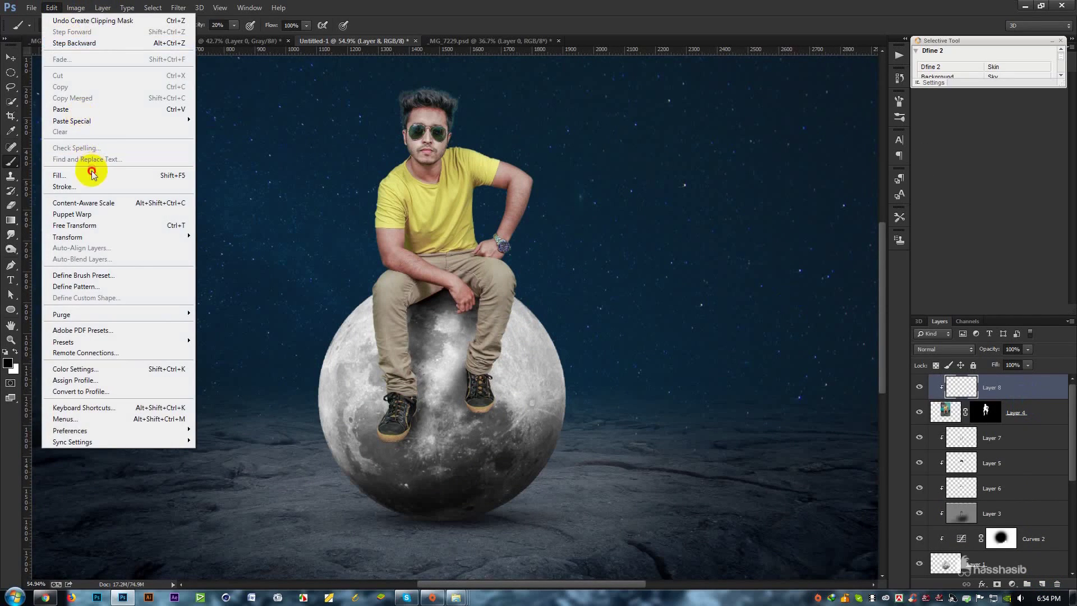
click(89, 175)
click(428, 184)
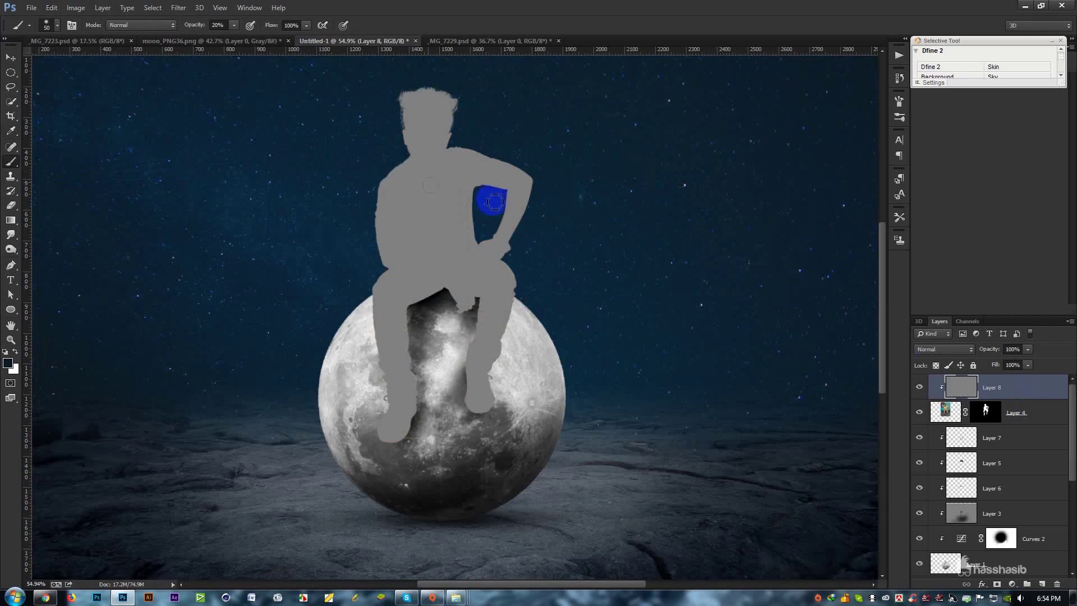
click(944, 349)
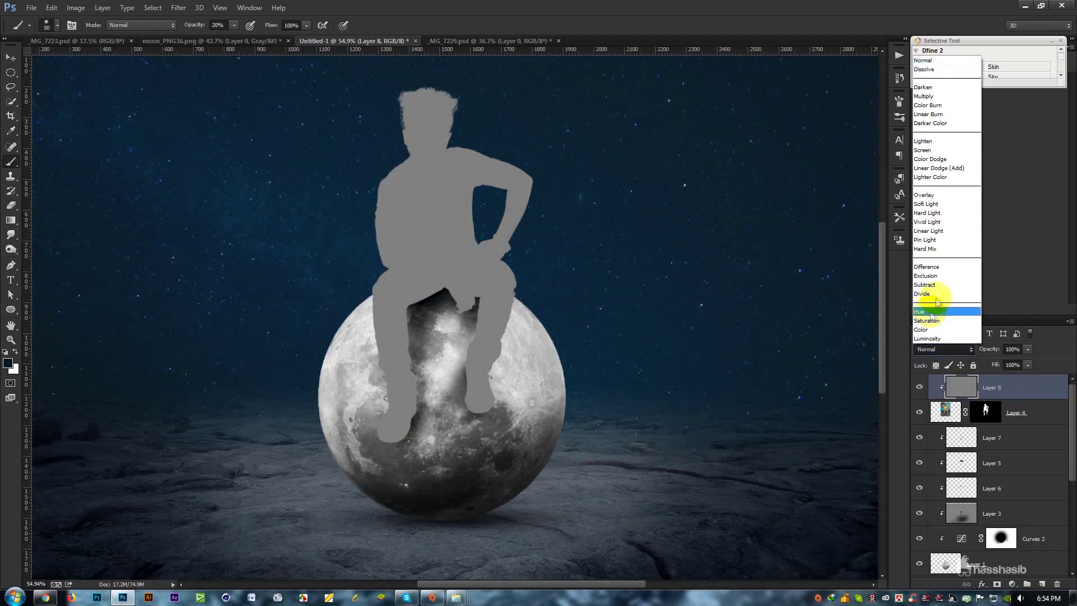
click(930, 195)
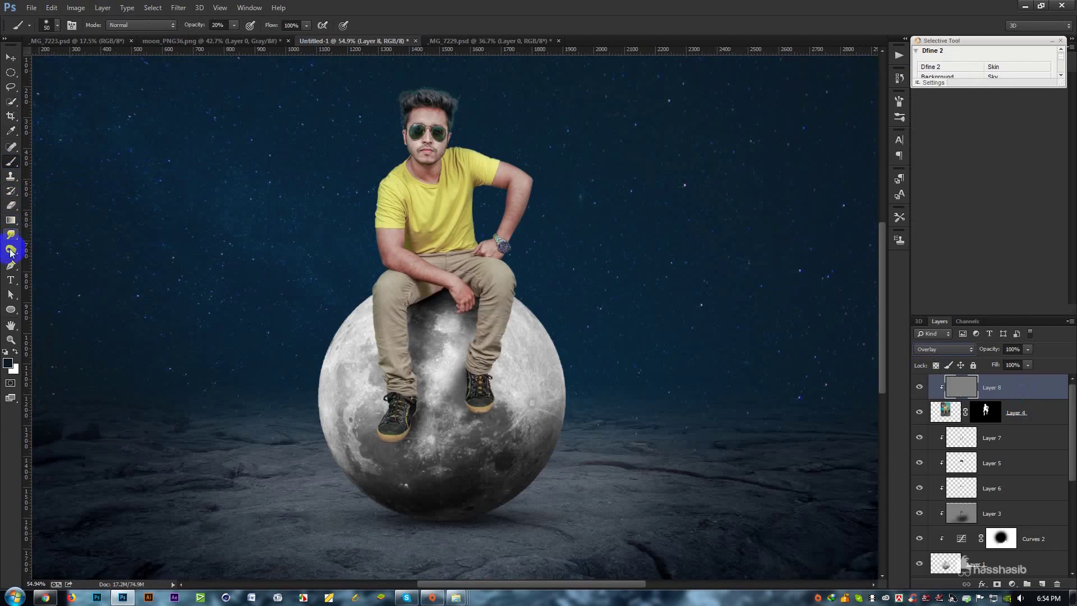
drag(11, 249, 52, 258)
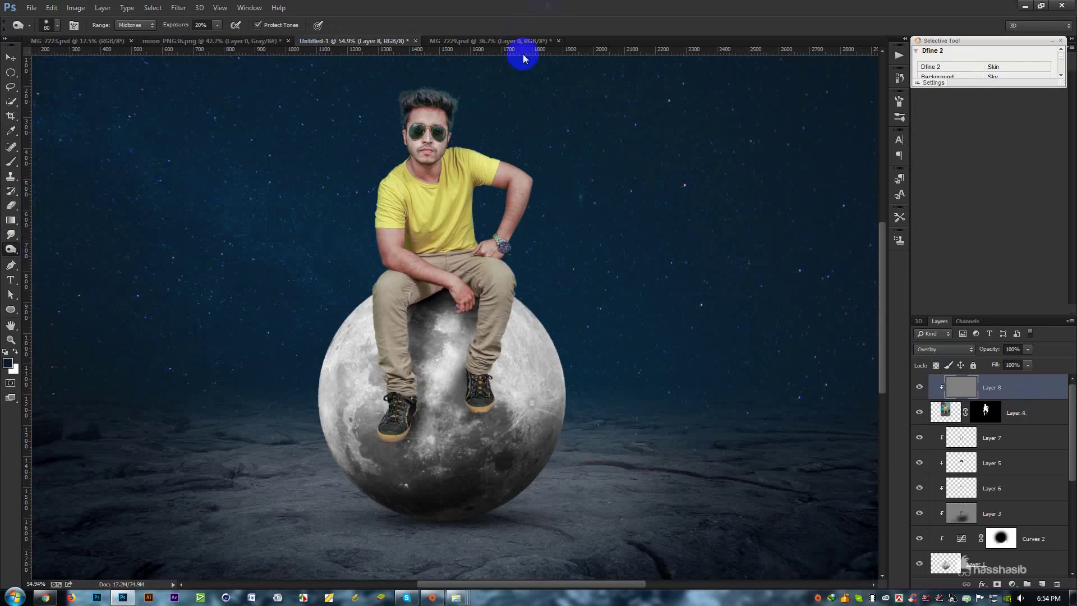
Step: Dodge the overlay along the top of the hair and the arm edges
scroll(447, 113, up, 5)
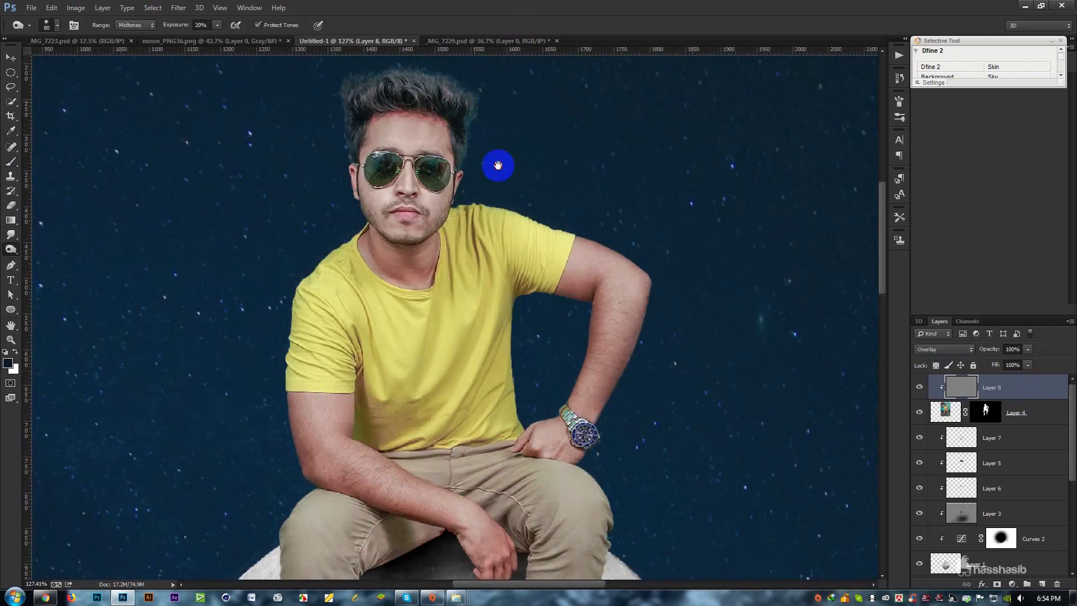
scroll(426, 113, up, 3)
drag(370, 179, 520, 199)
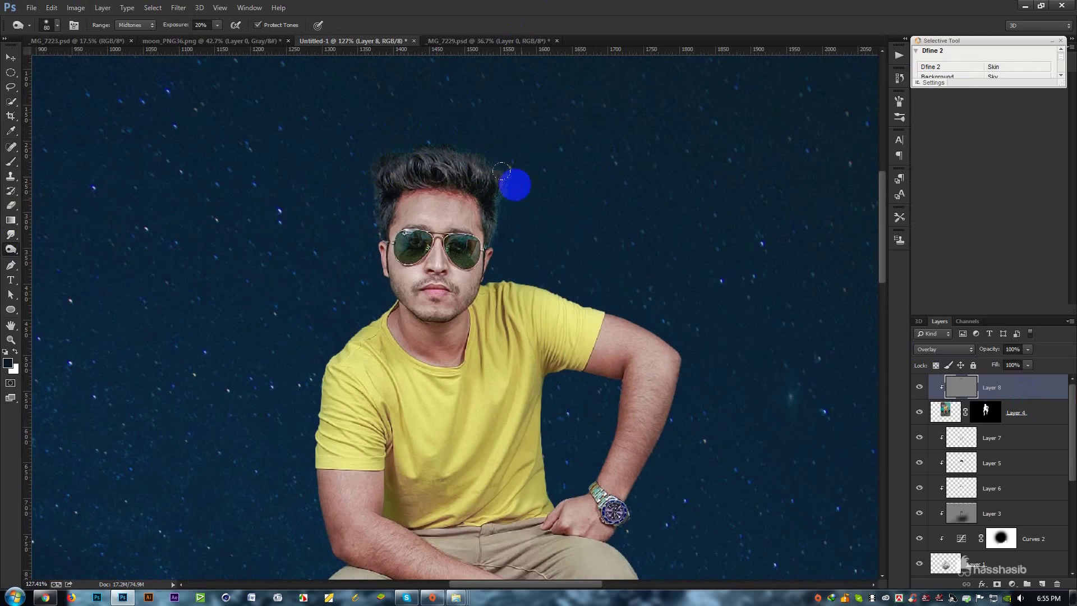
drag(501, 170, 504, 216)
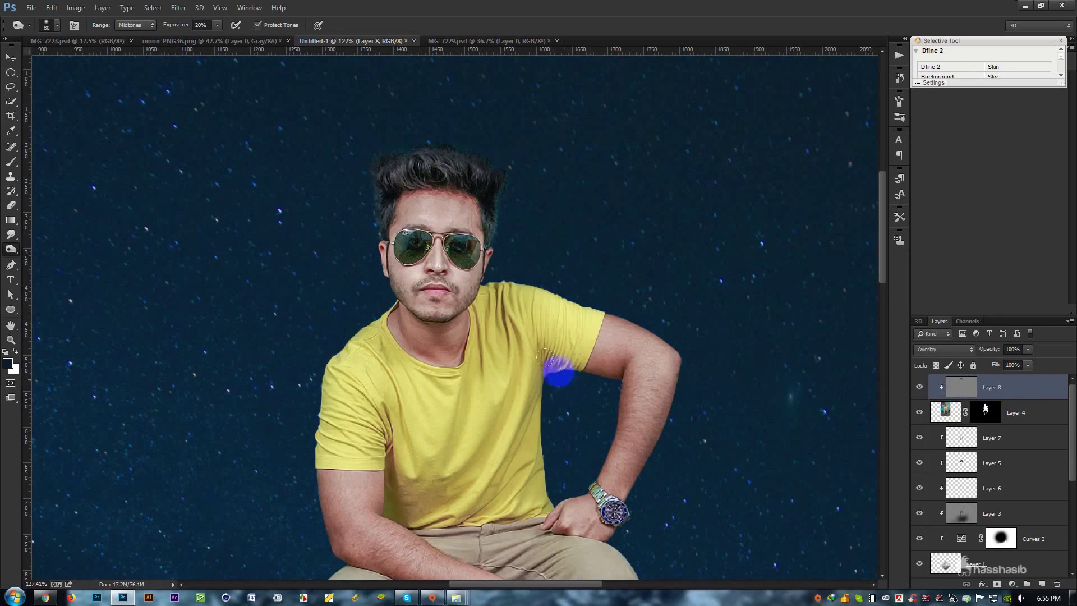
mouse_move(554, 401)
mouse_down()
mouse_move(608, 415)
mouse_move(572, 478)
mouse_up()
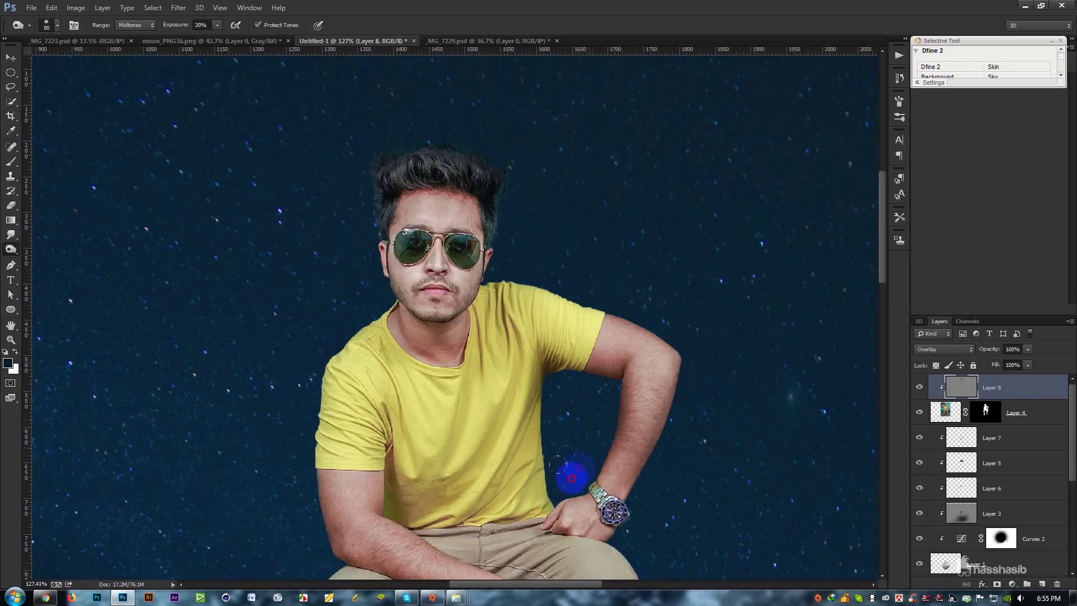
drag(496, 447, 516, 299)
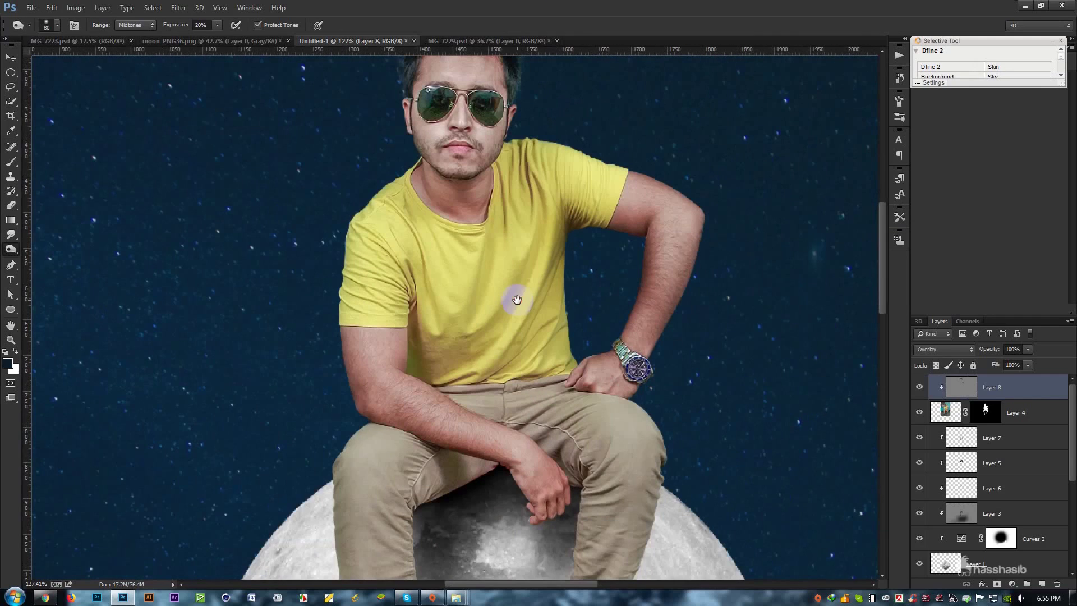
drag(371, 416, 337, 275)
scroll(383, 250, up, 2)
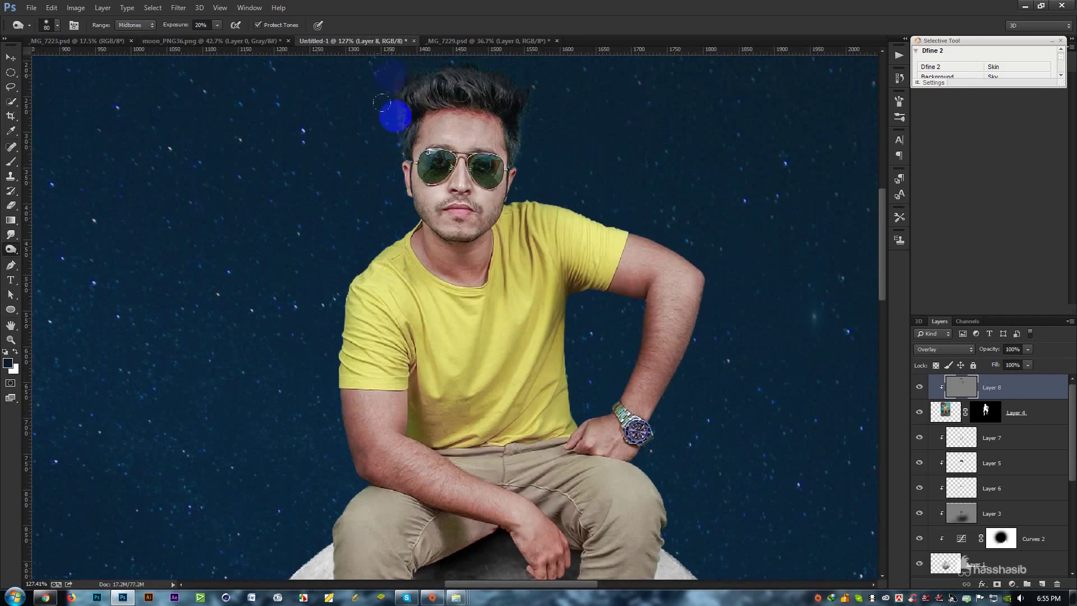
scroll(452, 351, down, 3)
Step: Dodge the inner thigh and brighten the man's right shoe on the overlay
mouse_move(465, 429)
mouse_down()
mouse_move(401, 483)
mouse_move(429, 453)
mouse_move(497, 445)
mouse_move(393, 471)
mouse_up()
mouse_move(555, 447)
mouse_down()
mouse_move(561, 463)
mouse_move(557, 427)
mouse_up()
scroll(558, 448, down, 5)
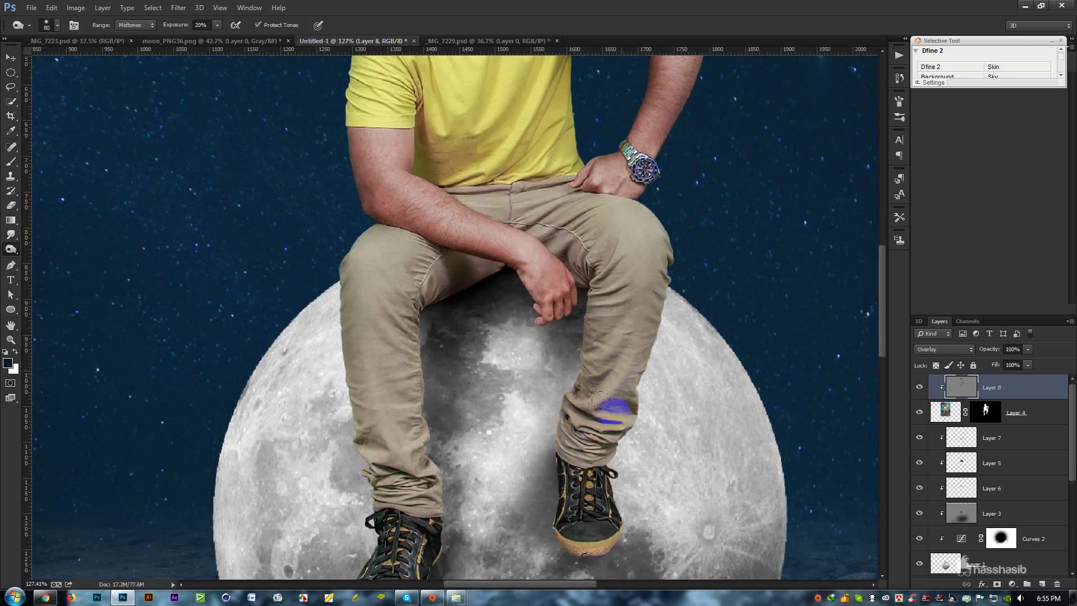
scroll(471, 488, down, 2)
drag(561, 415, 569, 413)
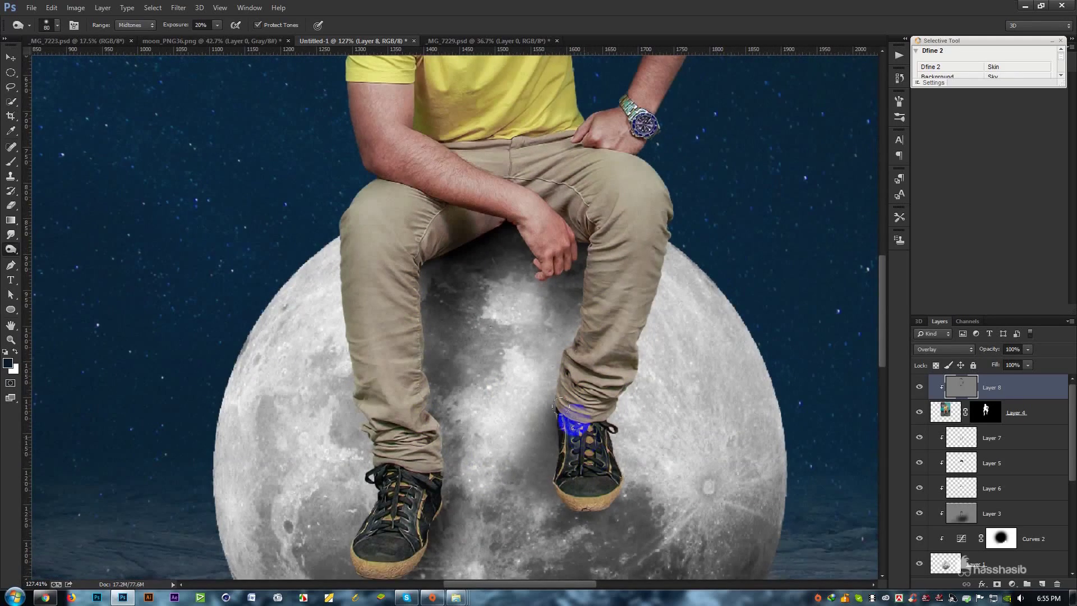
drag(586, 505, 584, 478)
scroll(561, 472, down, 5)
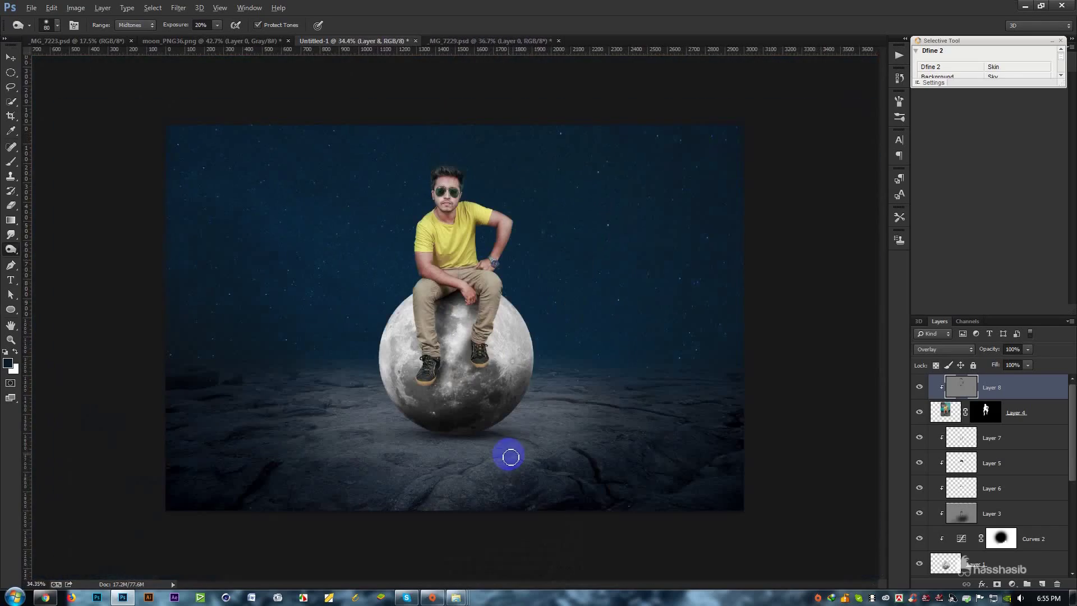
scroll(438, 314, up, 1)
scroll(432, 306, up, 1)
scroll(429, 305, up, 2)
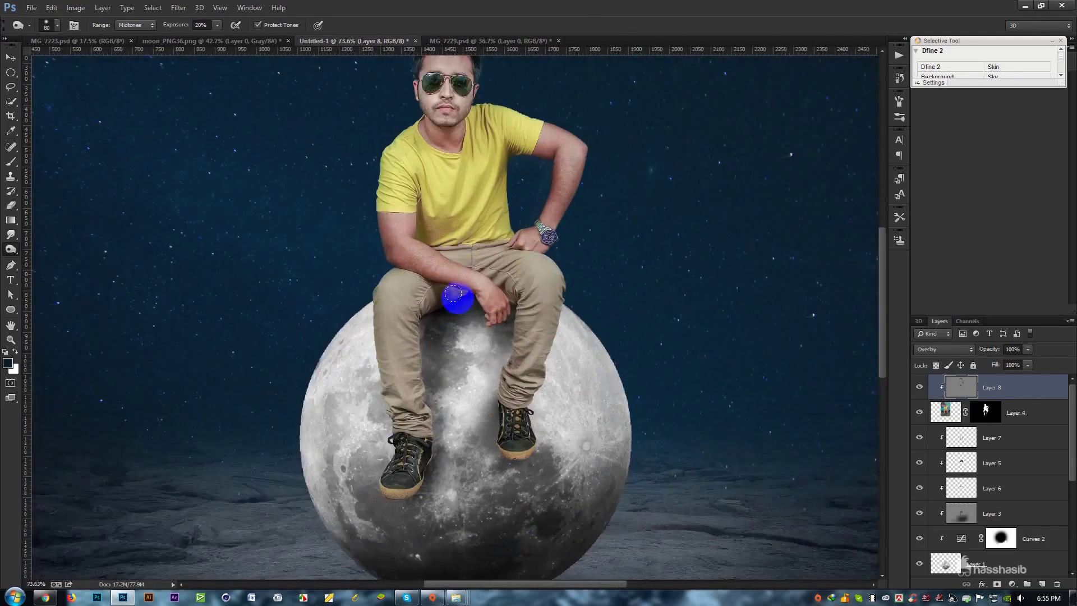
scroll(429, 304, up, 1)
Step: Lighten the thigh edge over the moon and along it toward the knee
click(368, 373)
drag(371, 306, 581, 285)
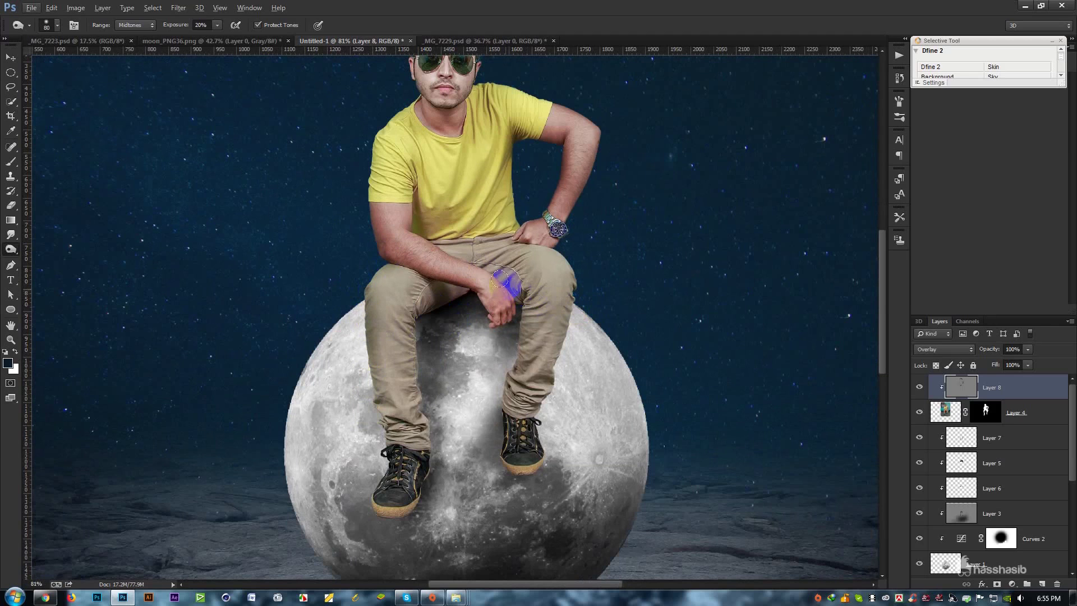
scroll(505, 270, down, 3)
scroll(533, 291, down, 1)
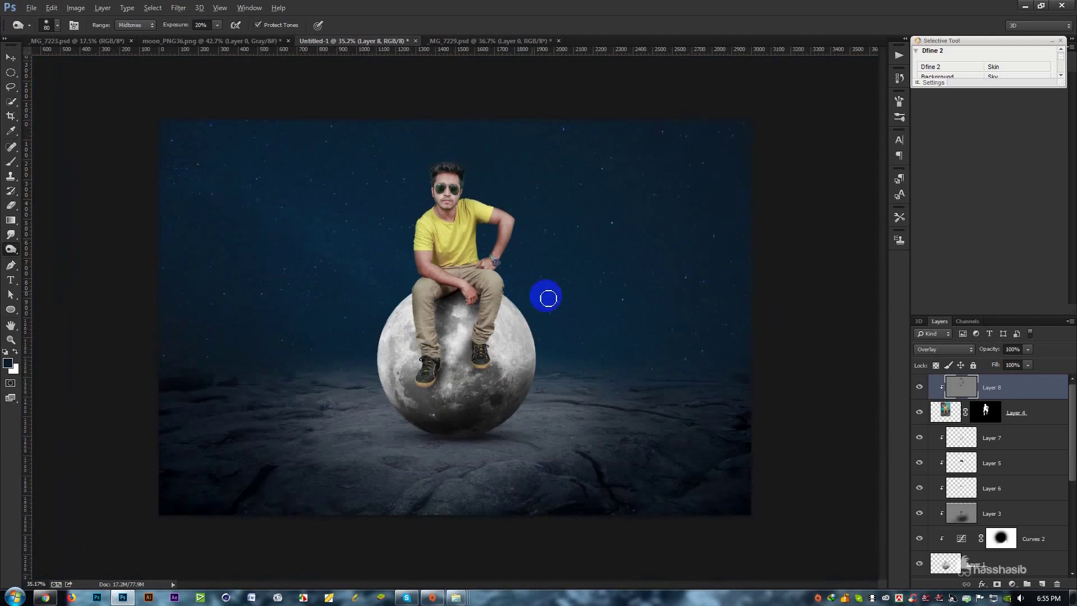
scroll(565, 305, up, 1)
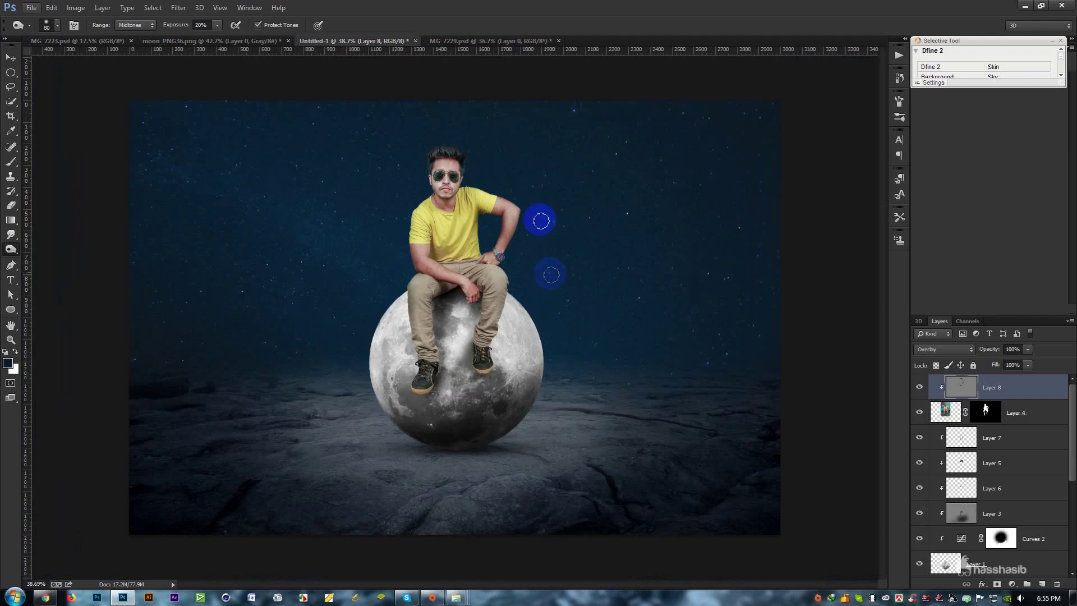
scroll(477, 160, up, 3)
scroll(448, 113, up, 7)
scroll(445, 104, up, 3)
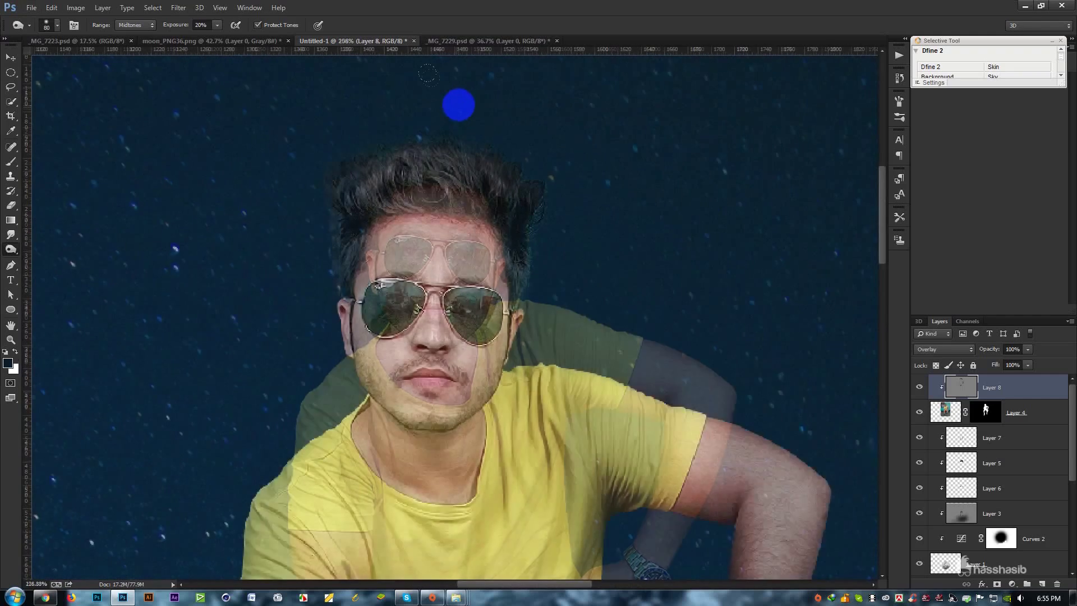
scroll(456, 103, down, 5)
scroll(459, 103, down, 4)
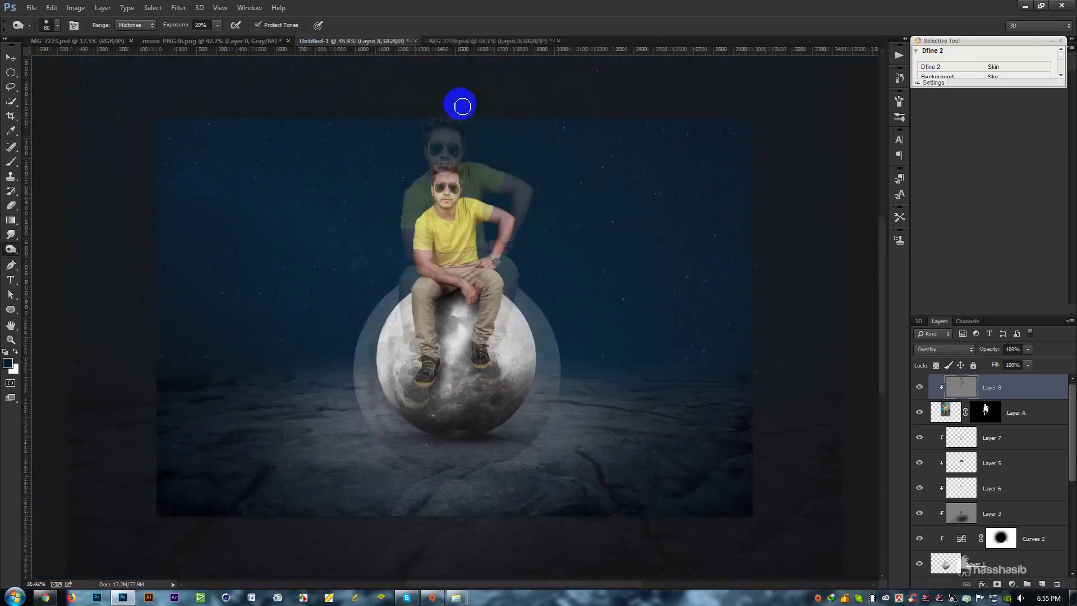
scroll(463, 105, up, 2)
scroll(463, 105, up, 1)
scroll(463, 105, up, 1)
scroll(463, 105, down, 2)
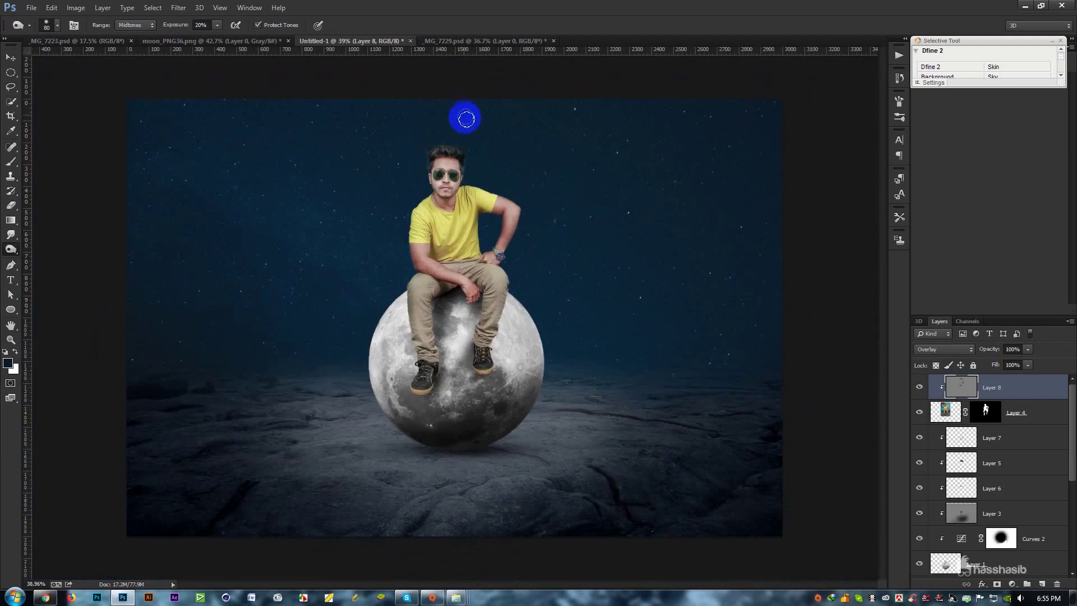
click(8, 56)
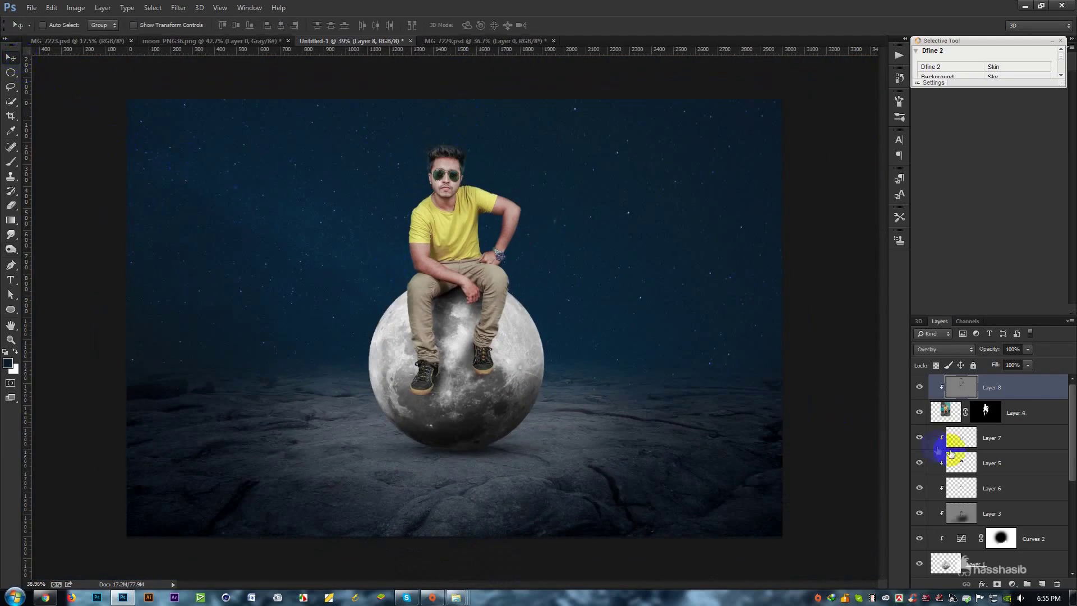
Step: Give moon Layer 1 an Inner Glow in a light grey sampled from the moon
scroll(961, 457, down, 3)
scroll(965, 460, up, 3)
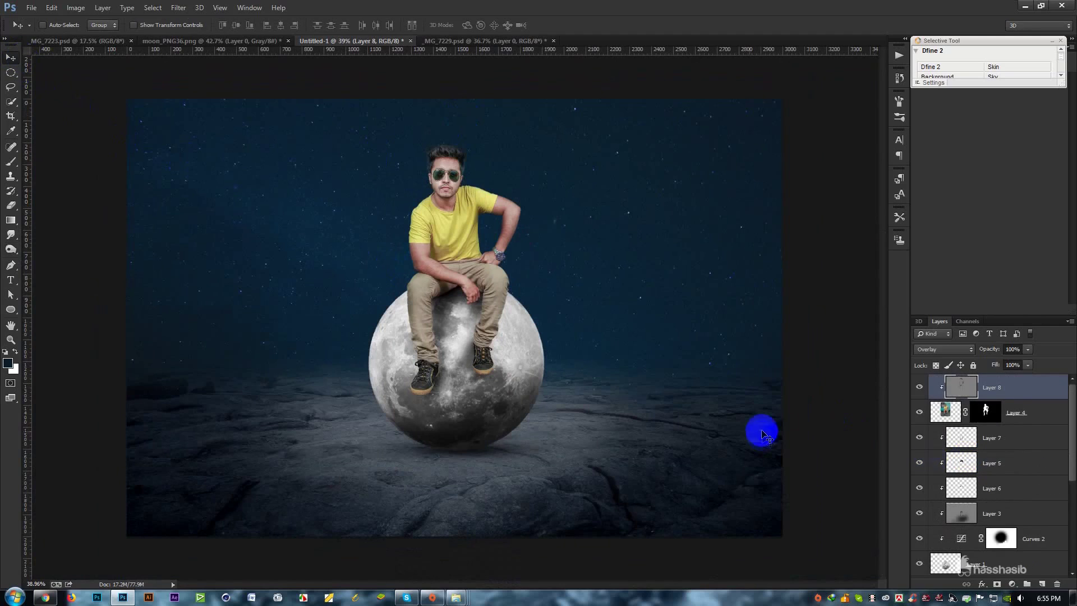
scroll(1010, 476, down, 1)
scroll(1007, 481, up, 1)
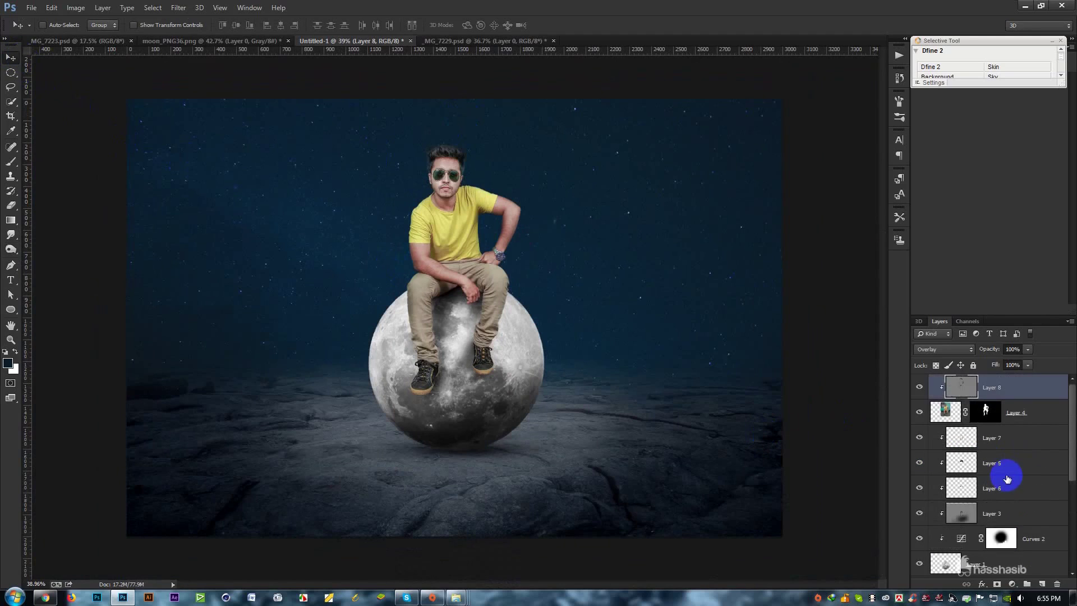
scroll(1009, 465, down, 4)
click(1047, 464)
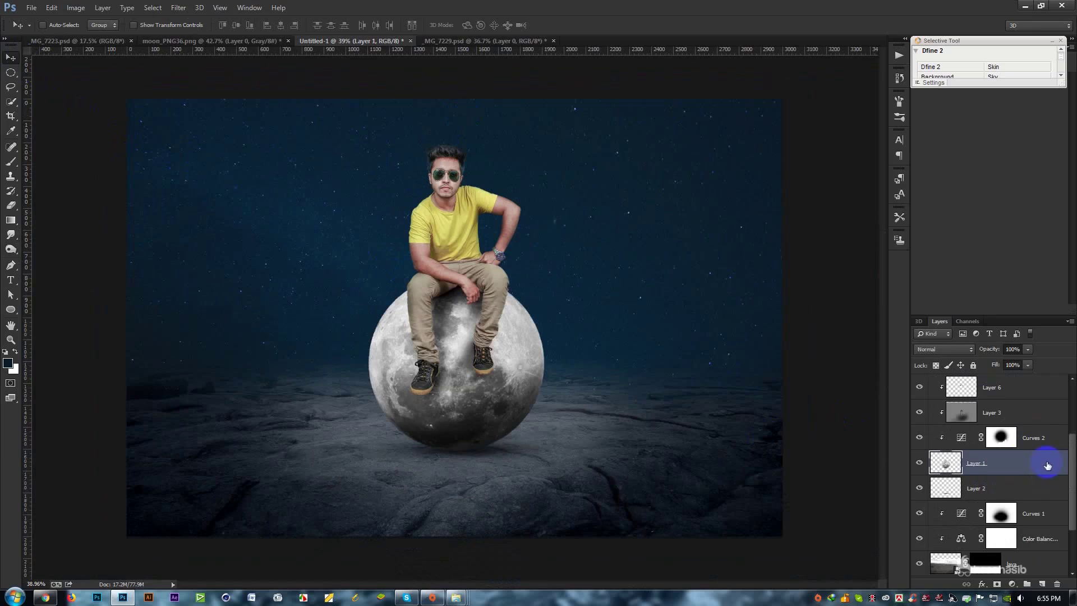
double_click(1053, 465)
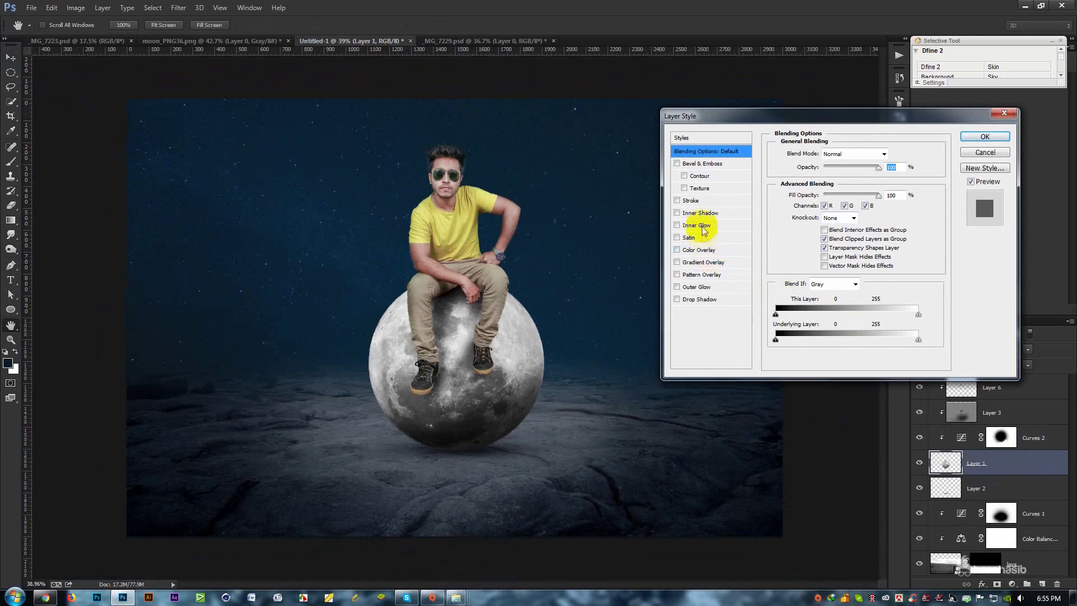
click(707, 225)
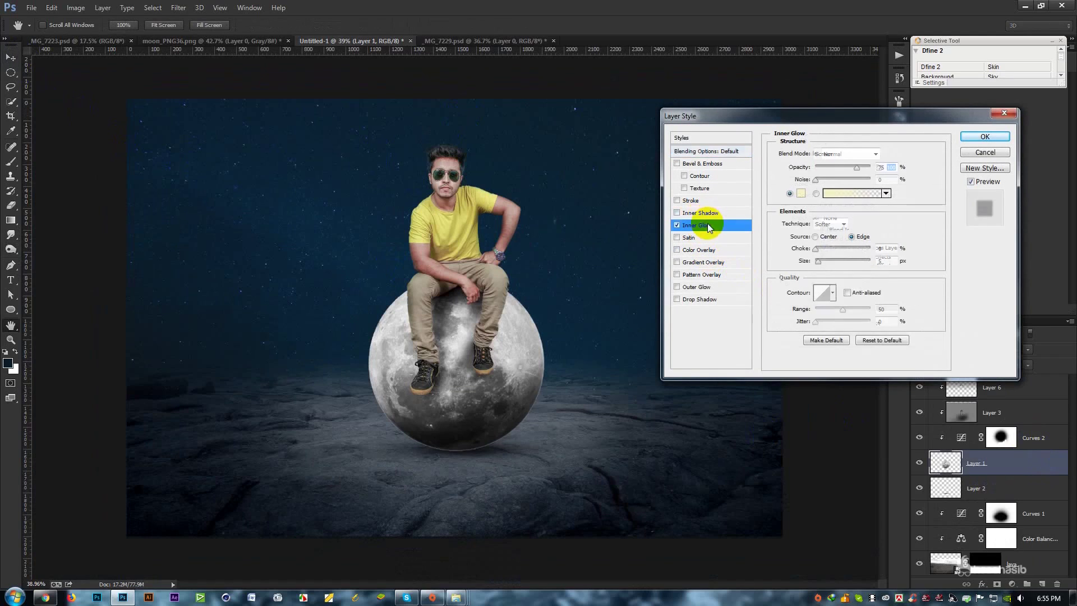
click(799, 194)
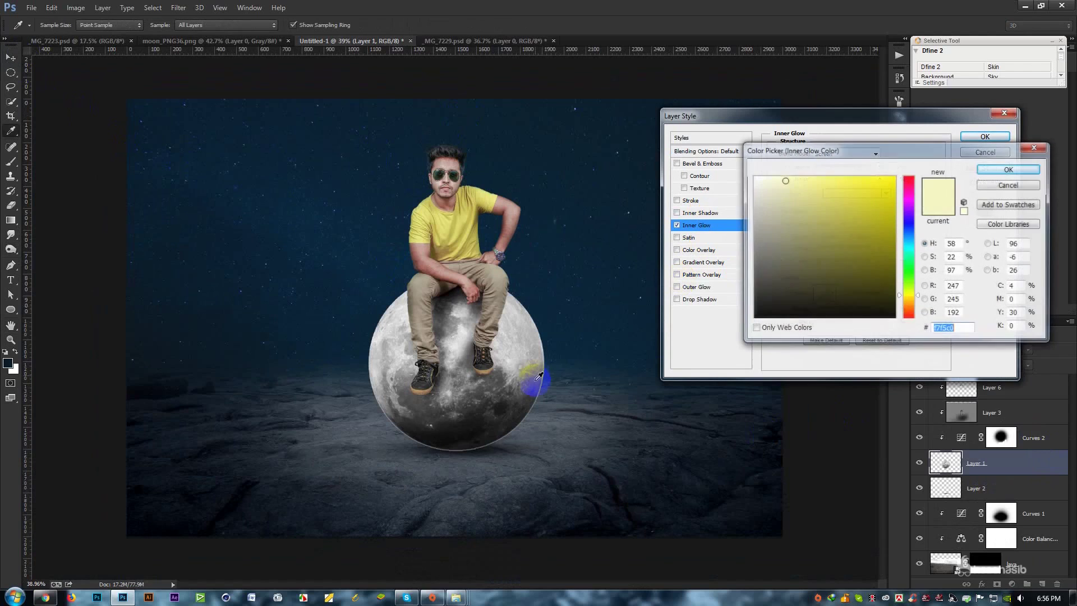
click(531, 354)
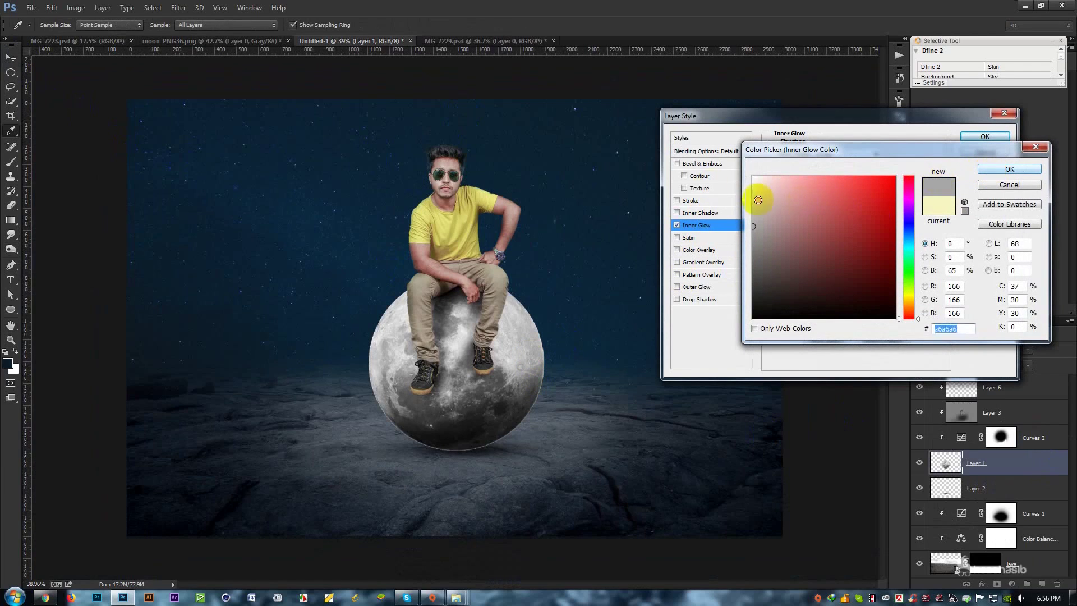
click(720, 185)
click(1004, 169)
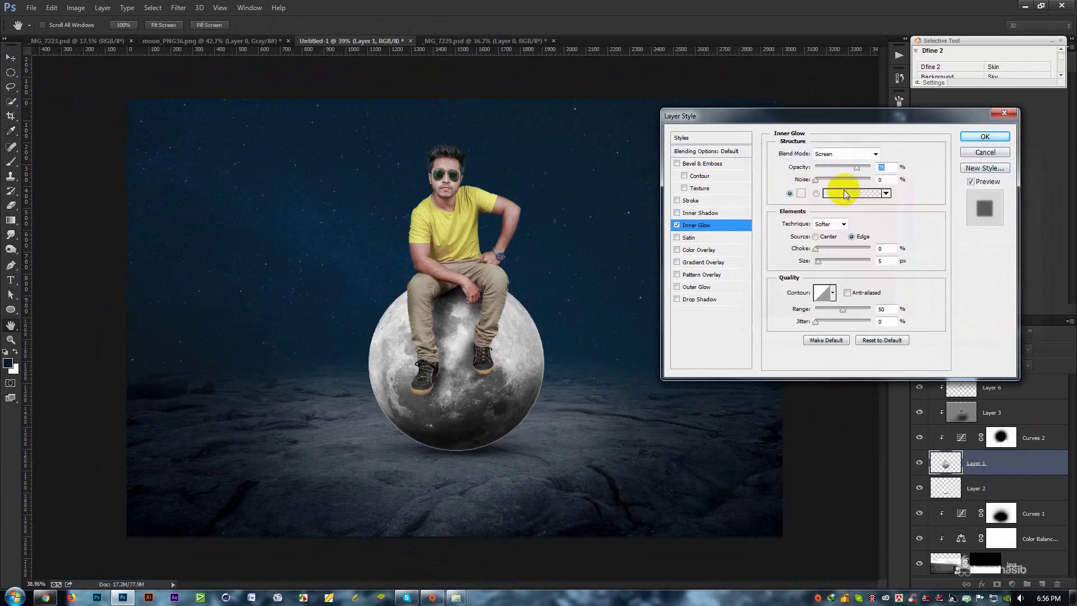
Step: Try a wider glow and an enlarged Outer Glow, then cancel the layer style
mouse_move(818, 261)
mouse_down()
mouse_move(842, 264)
mouse_move(816, 262)
mouse_up()
click(677, 225)
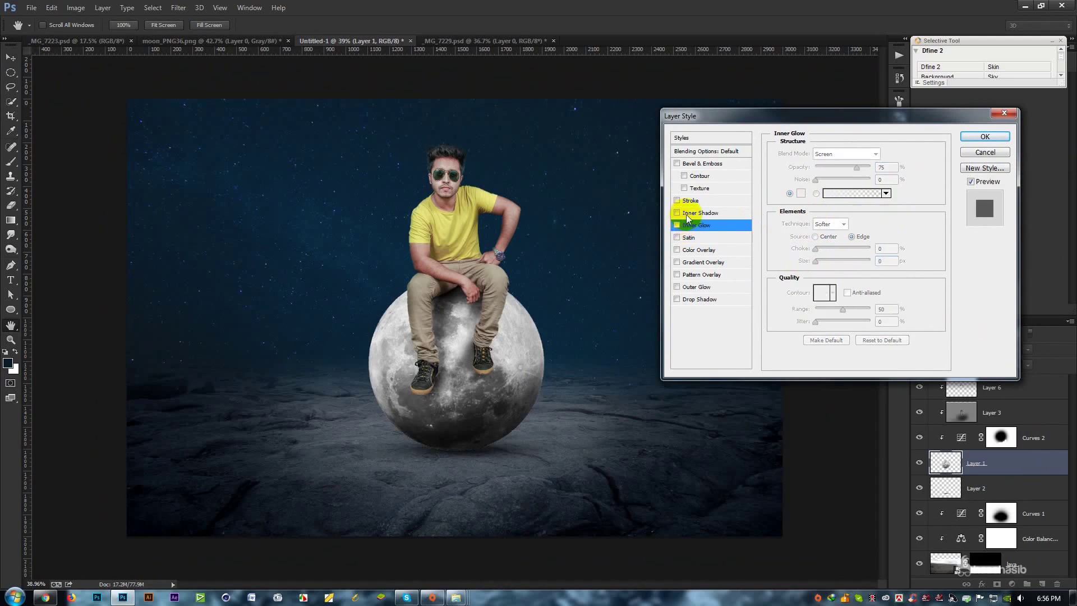
click(705, 287)
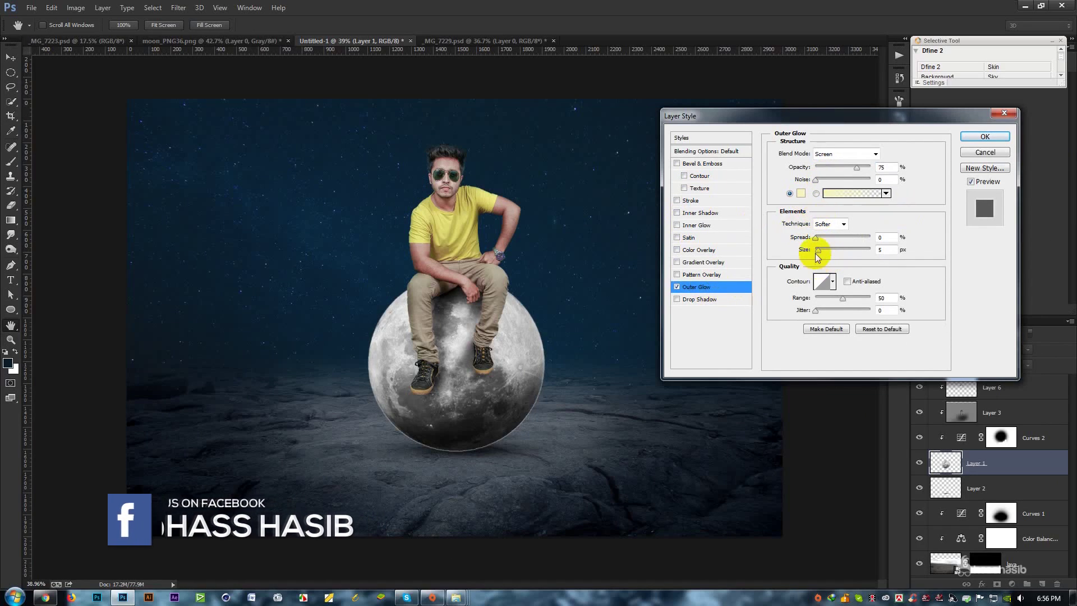
drag(818, 249, 880, 248)
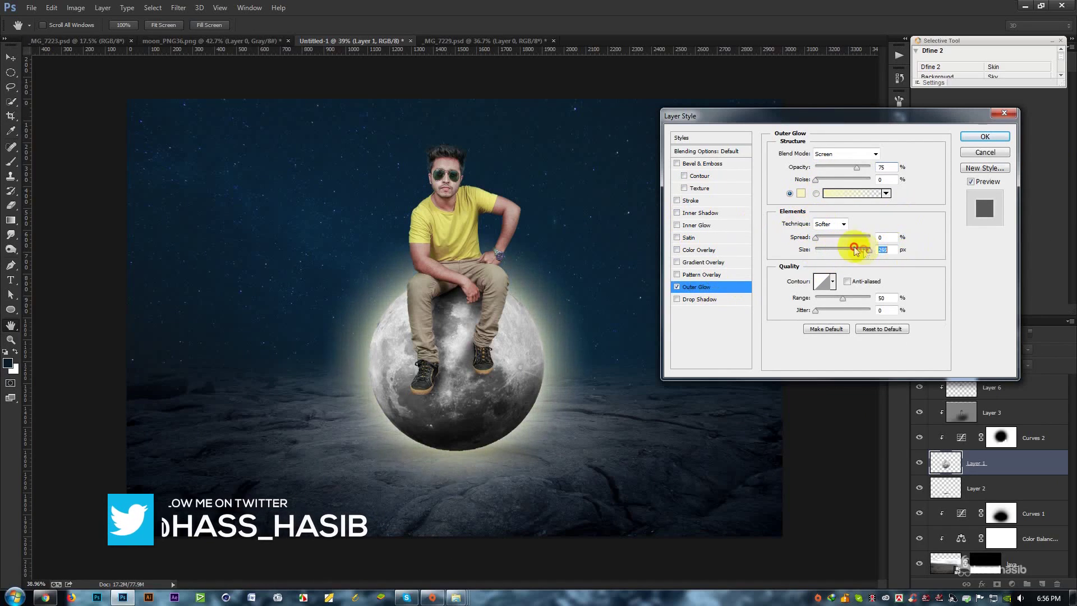
click(979, 152)
Step: Add a new empty layer beneath the moon and sample light grey from the moon
click(1009, 493)
click(1041, 584)
click(11, 131)
click(375, 359)
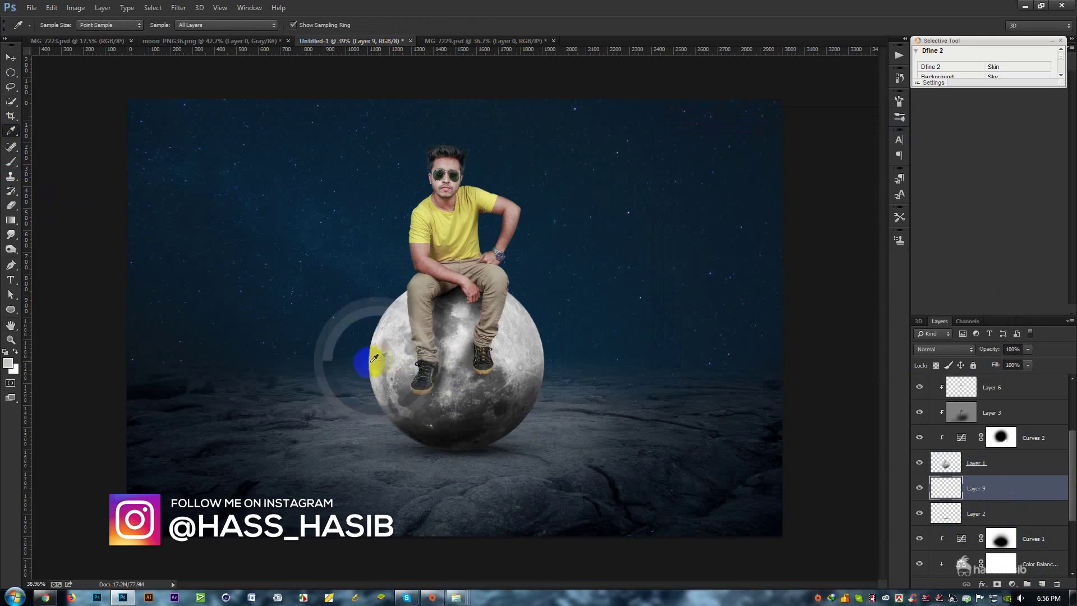
Step: Paint a soft light glow around the moon behind the man with a large brush
click(11, 161)
key(bracketright)
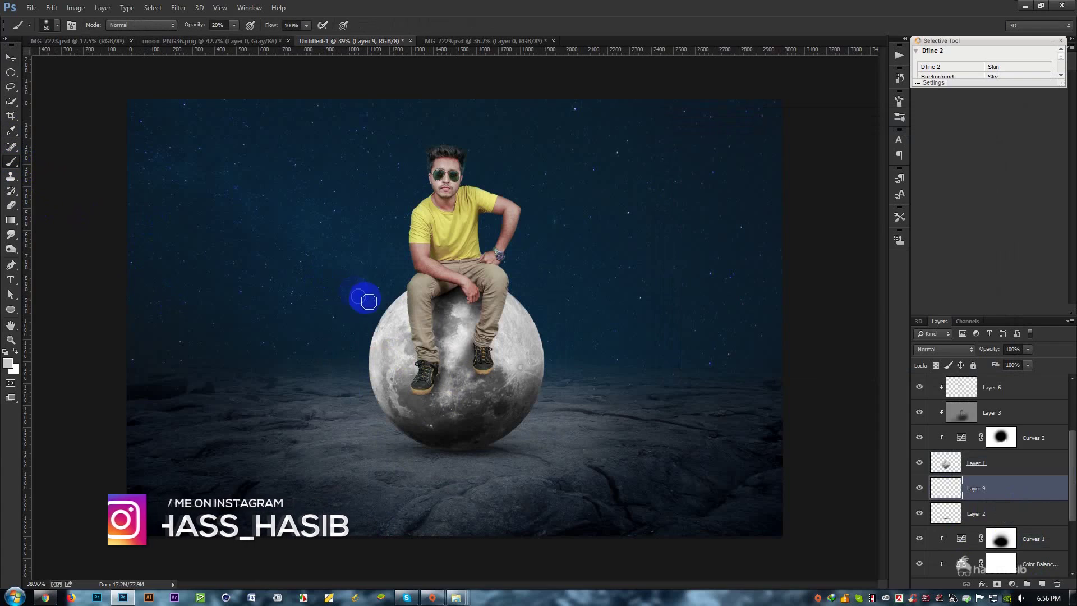
key(bracketright)
key(bracketright)
key(bracketright)
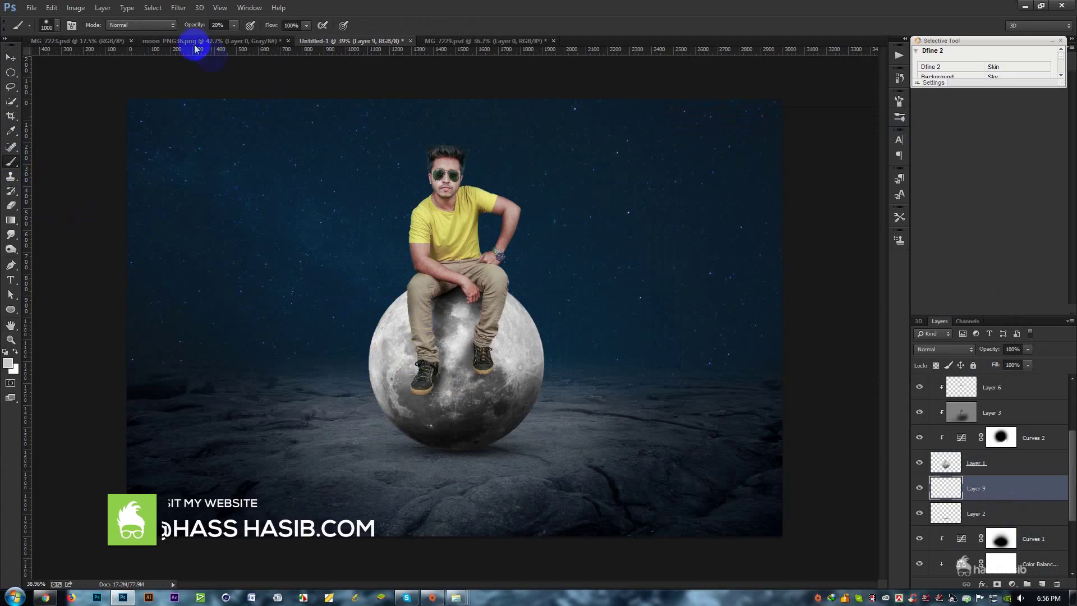
drag(197, 25, 224, 24)
click(457, 332)
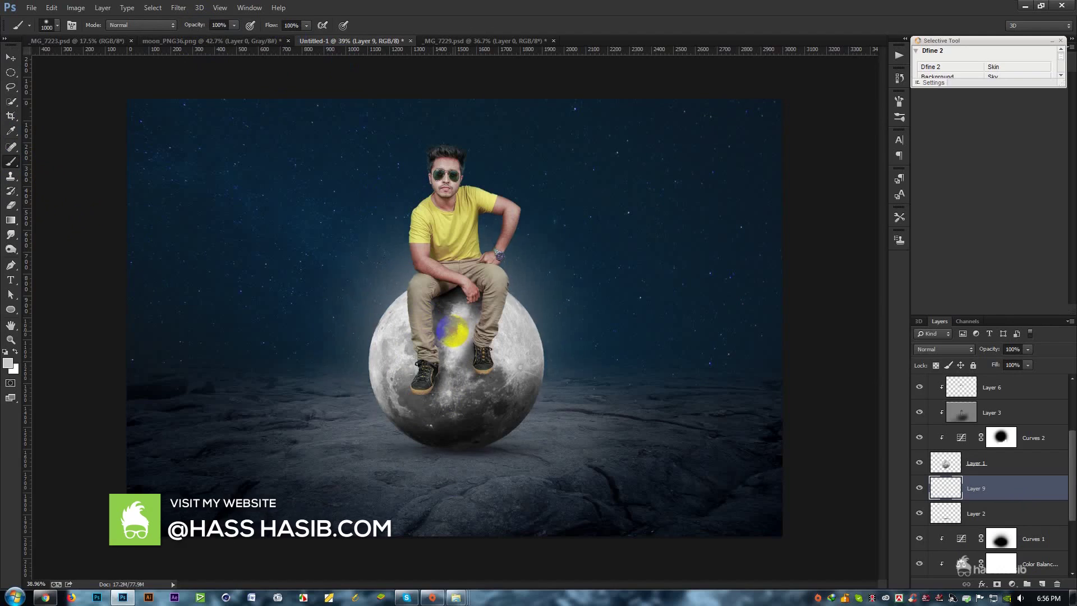
click(455, 332)
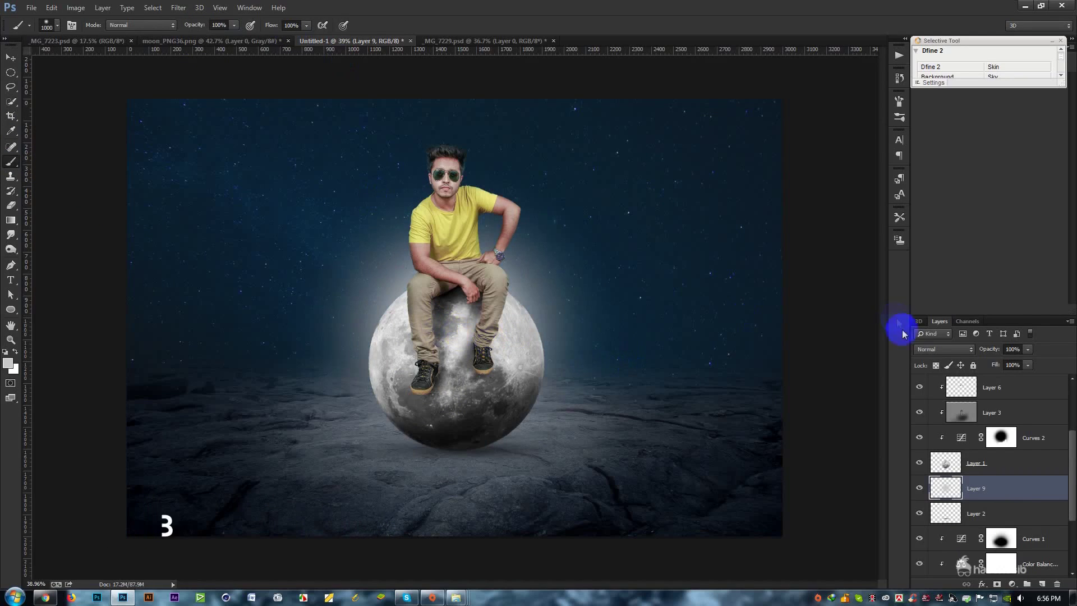
Step: Blend the glow layer as Screen, then Linear Dodge (Add), and lock its transparent pixels
click(944, 349)
click(944, 150)
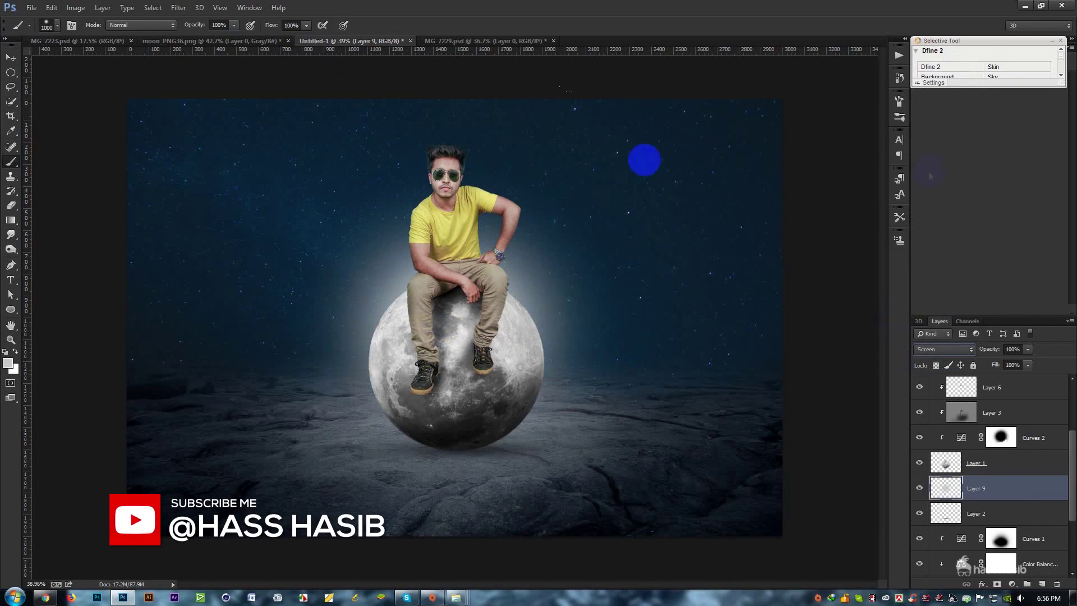
click(11, 57)
click(969, 347)
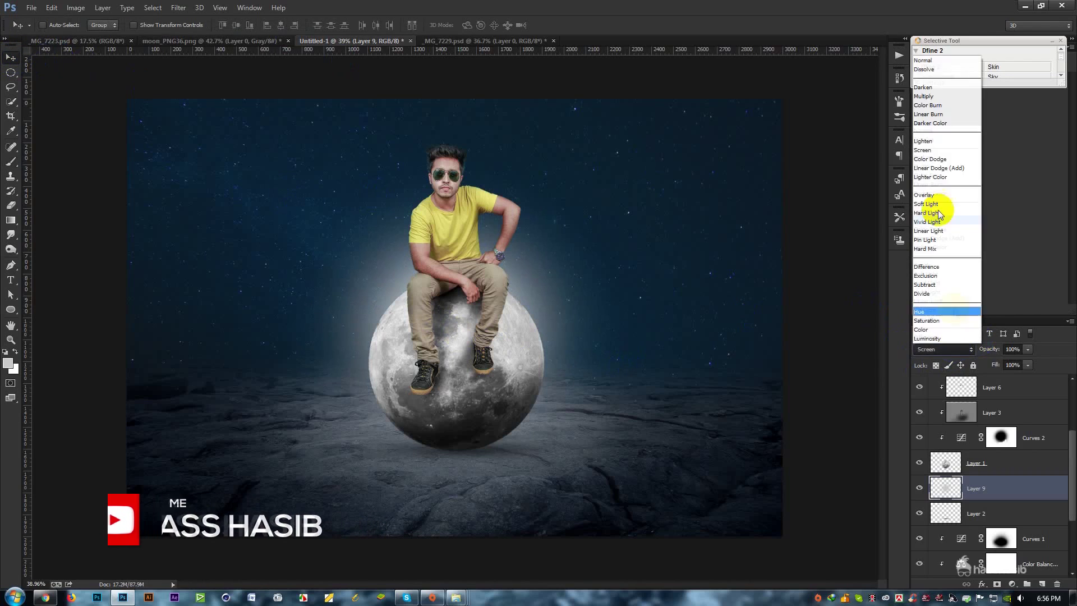
click(935, 170)
click(934, 366)
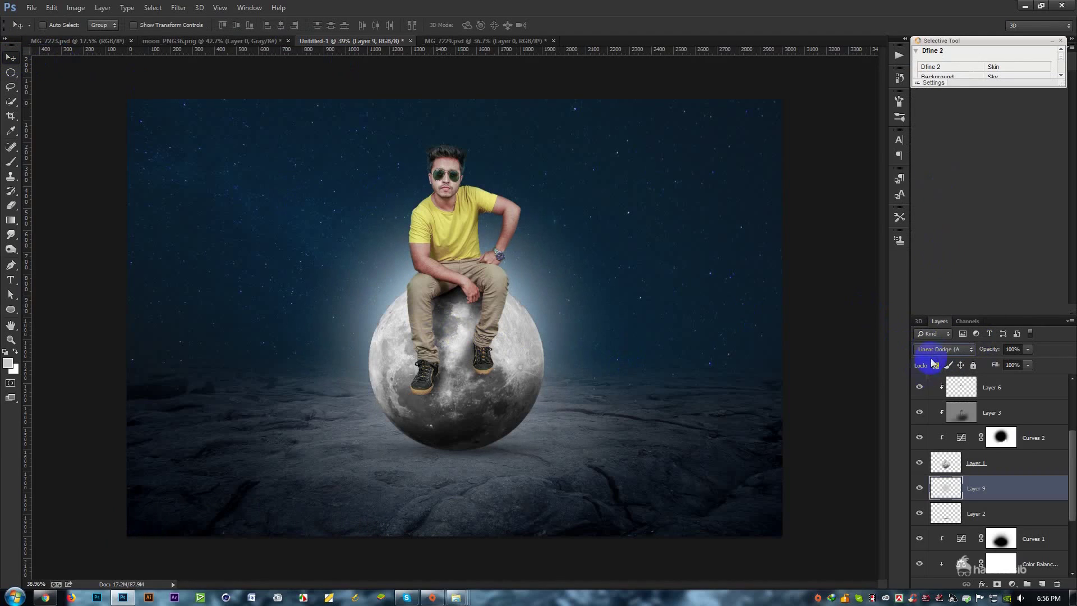
Step: Reposition the glow around the moon and put it into Free Transform
scroll(933, 350, up, 1)
scroll(934, 348, up, 1)
drag(609, 297, 622, 305)
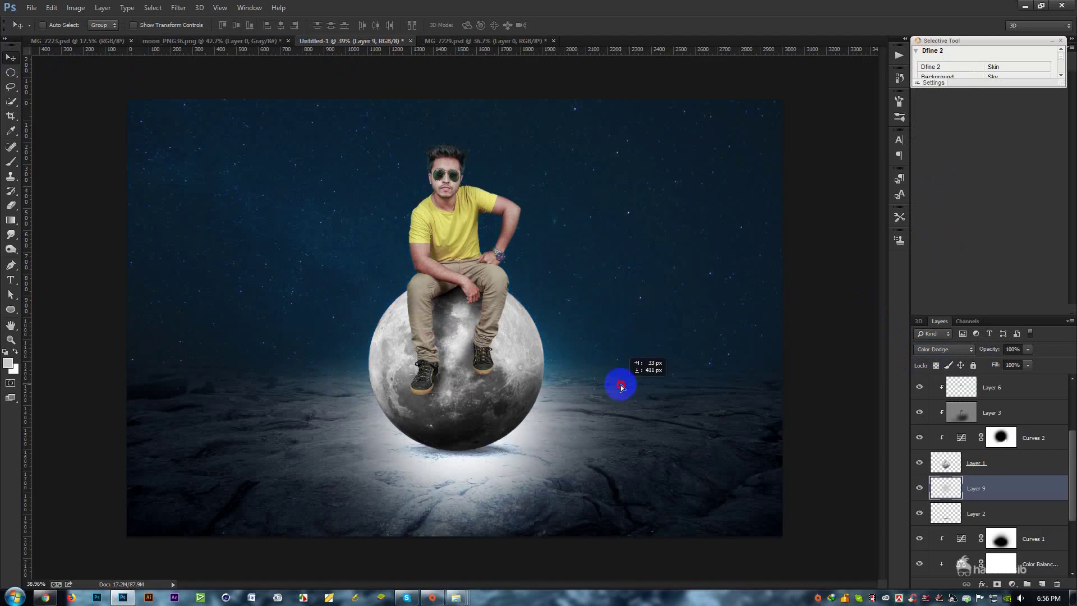
key(ctrl+t)
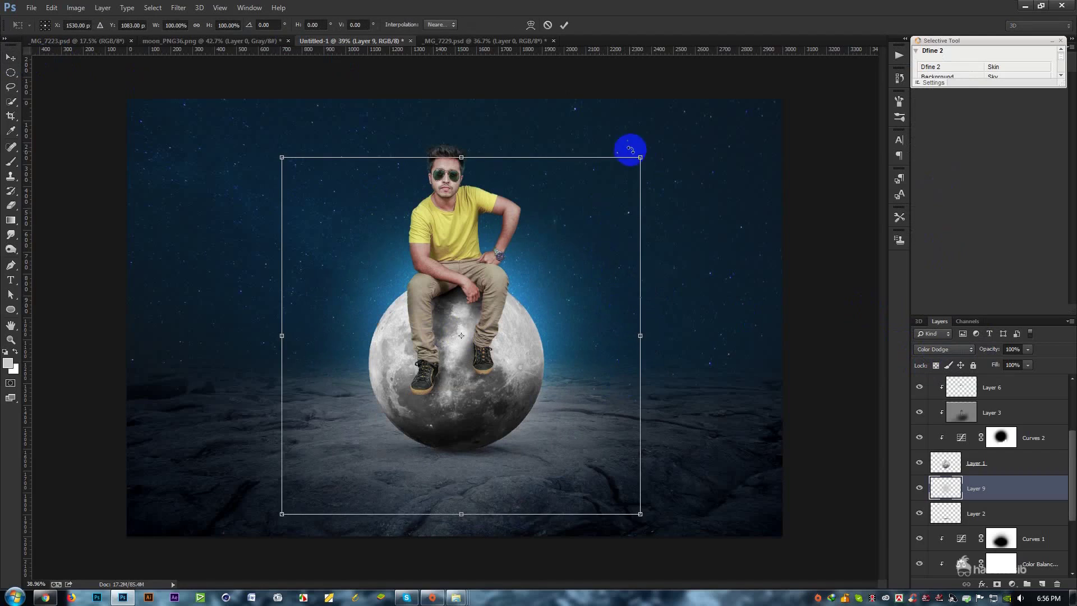
Step: Enlarge the halo, raise it behind the man, shorten its bottom and apply
drag(681, 138, 621, 209)
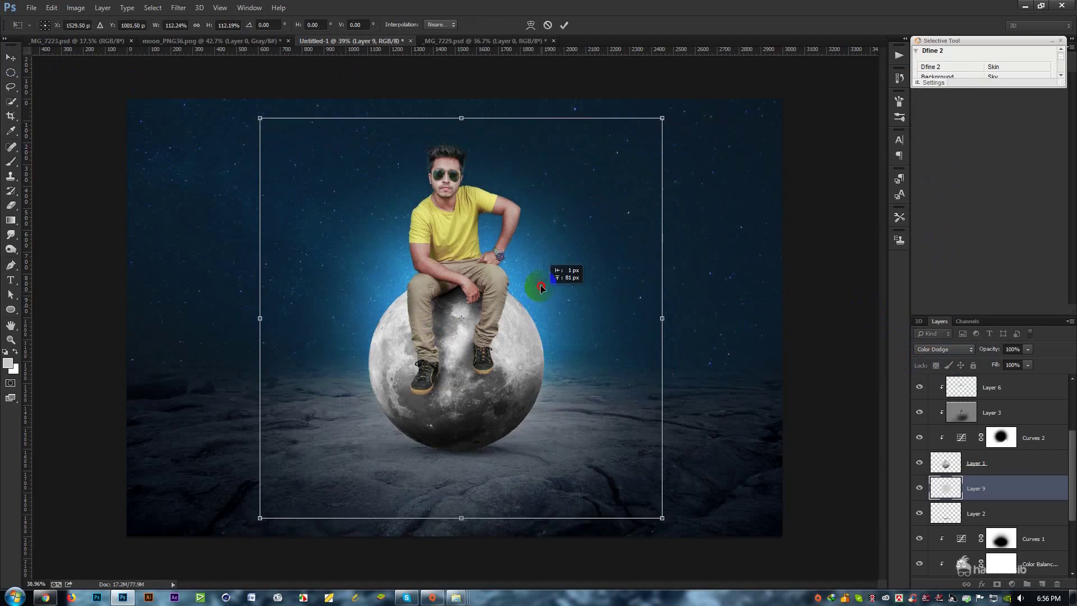
drag(538, 309, 540, 297)
drag(461, 522, 471, 469)
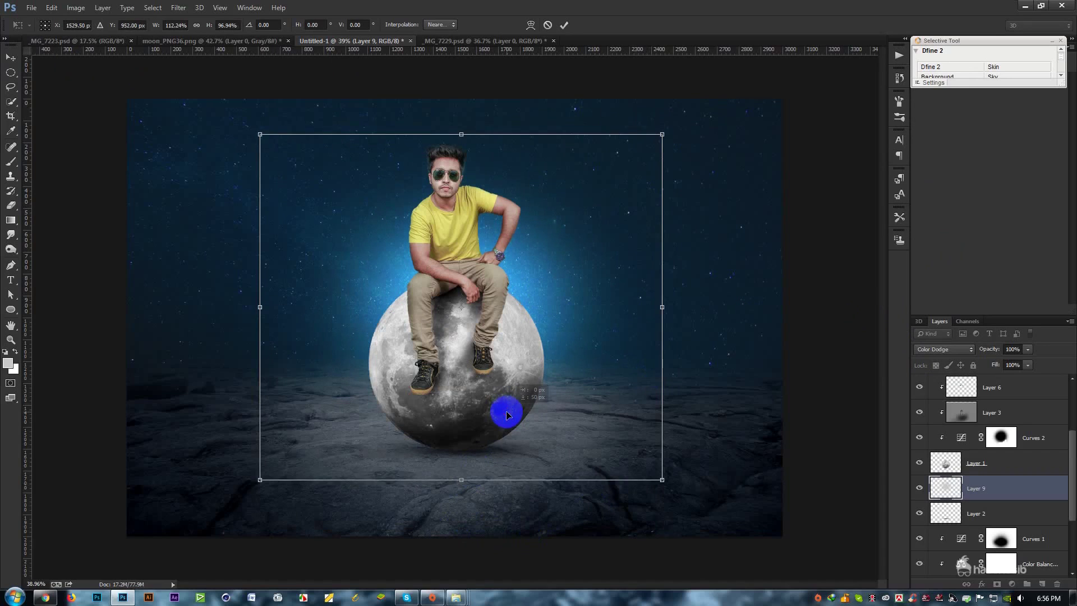
key(Return)
Step: Duplicate the halo for extra brightness and move the copy to the top of the stack
key(ctrl+j)
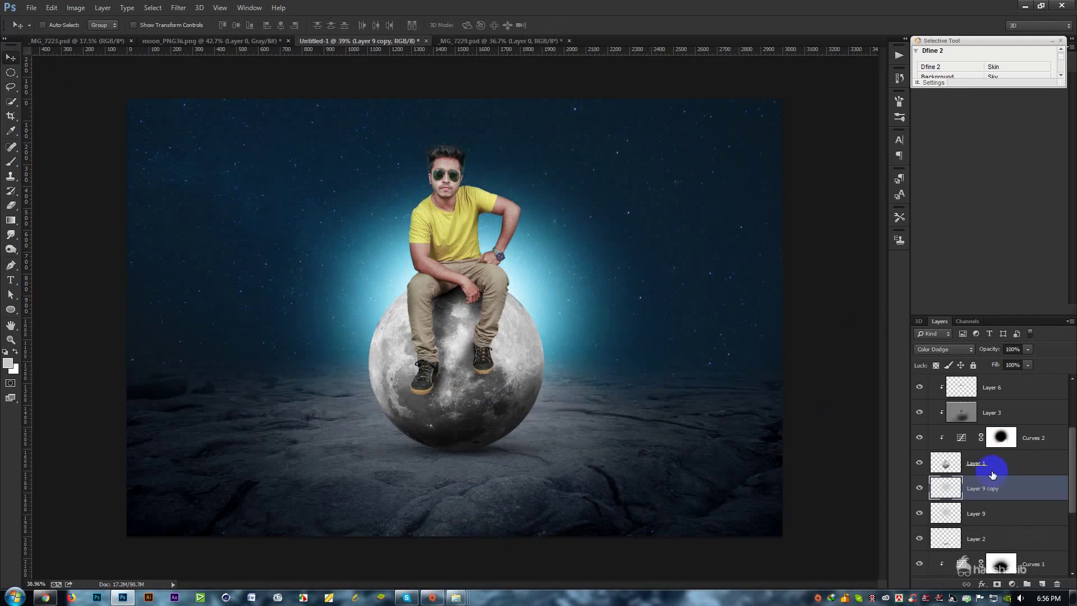
drag(971, 486, 987, 382)
mouse_move(544, 277)
mouse_down()
mouse_move(677, 179)
mouse_move(564, 304)
mouse_up()
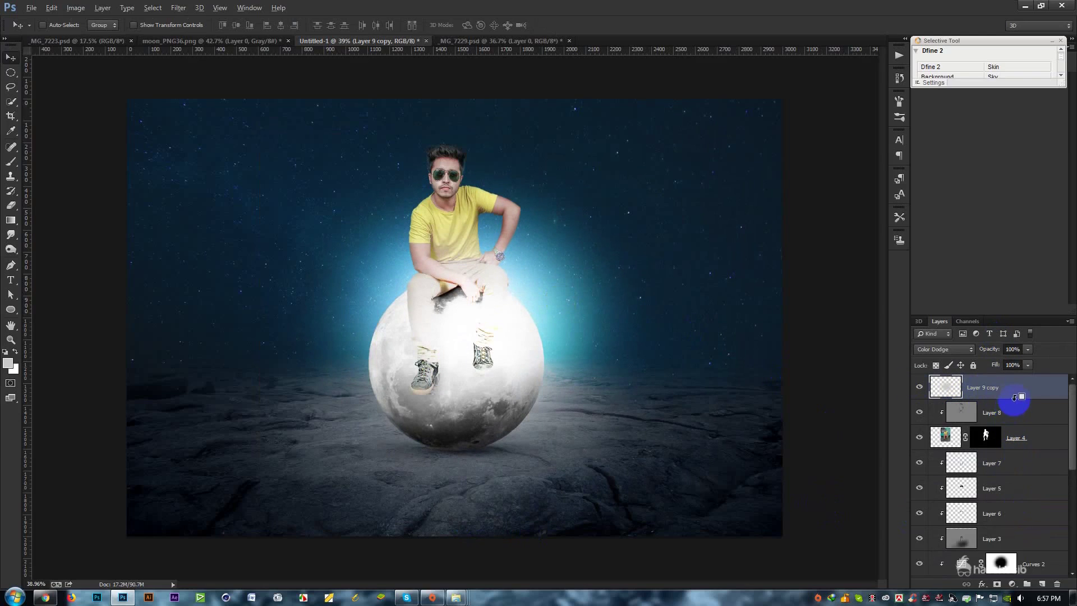
Step: Delete the duplicated halo copy and zoom in on the man's legs and the moon
alt+click(1014, 396)
key(Delete)
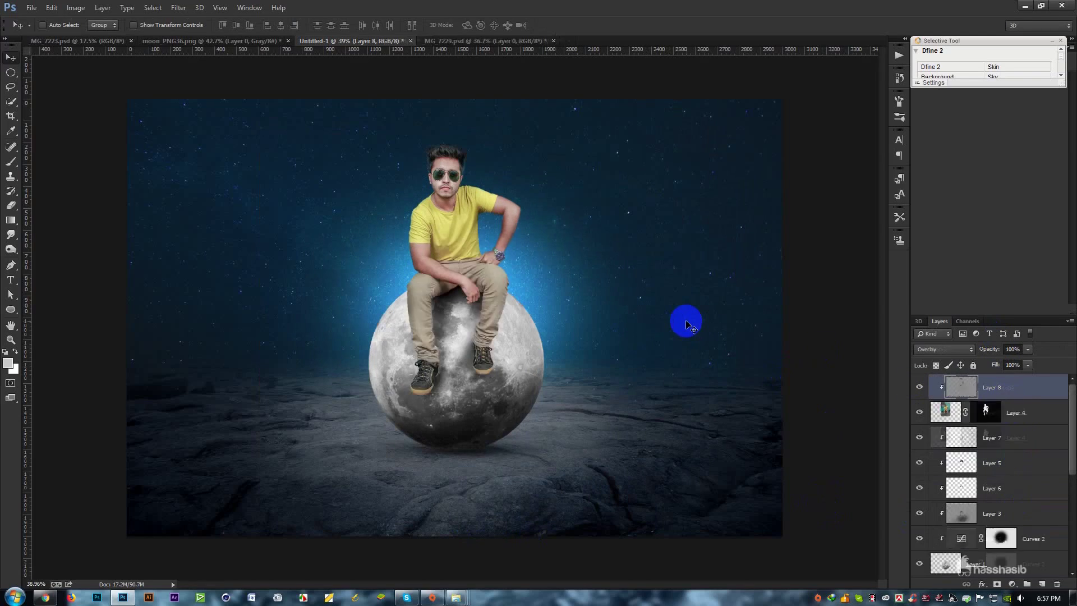
drag(369, 309, 425, 298)
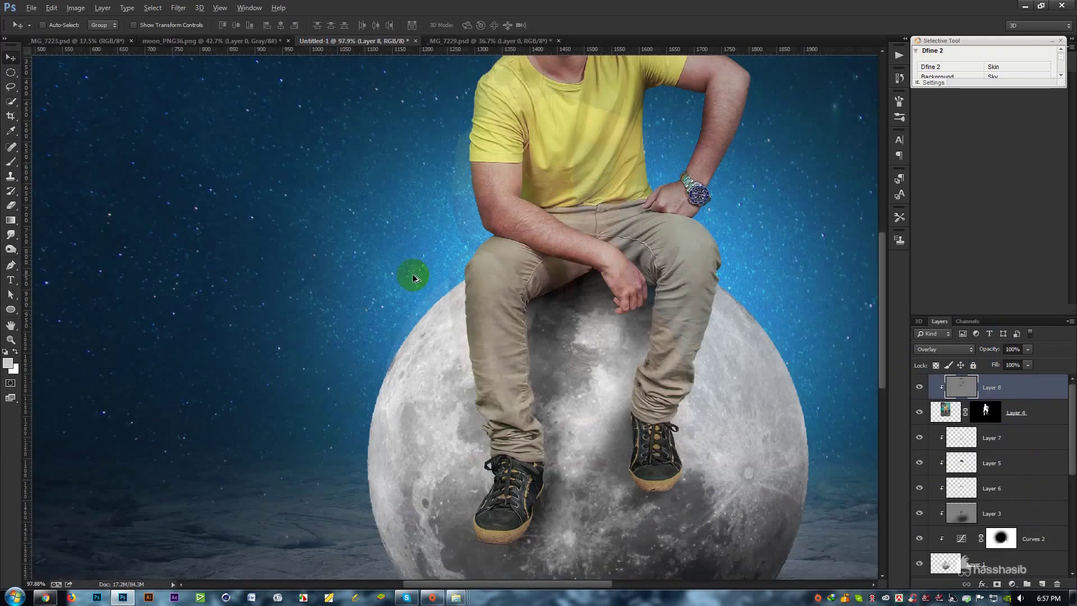
Step: Select the Dodge tool from the dodge/burn/sponge flyout and adjust the zoom
click(10, 253)
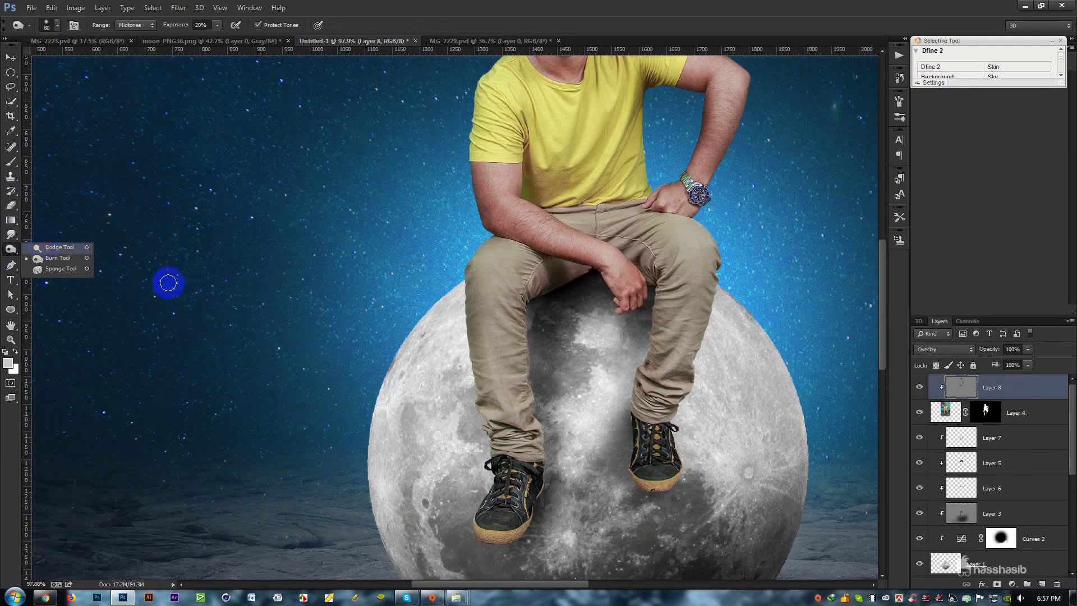
click(47, 248)
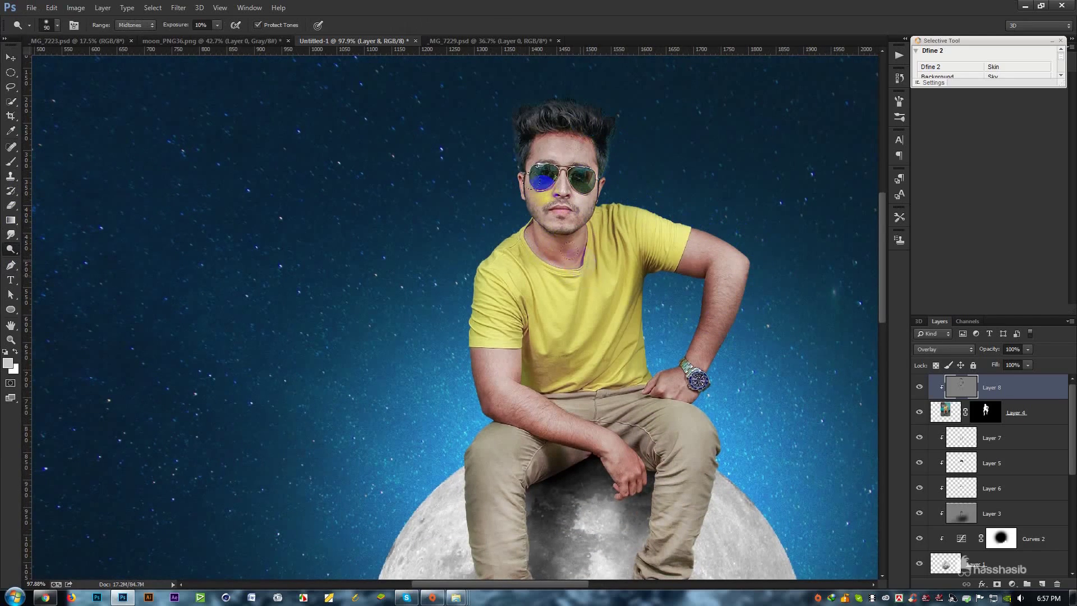
scroll(533, 337, down, 5)
scroll(541, 409, down, 3)
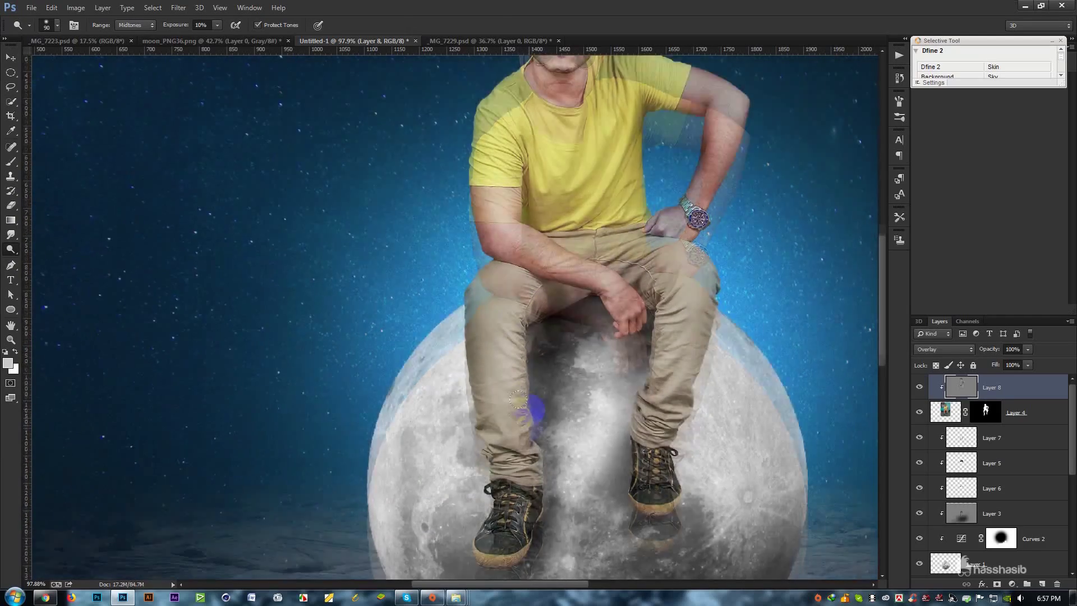
scroll(472, 314, down, 1)
scroll(514, 516, down, 3)
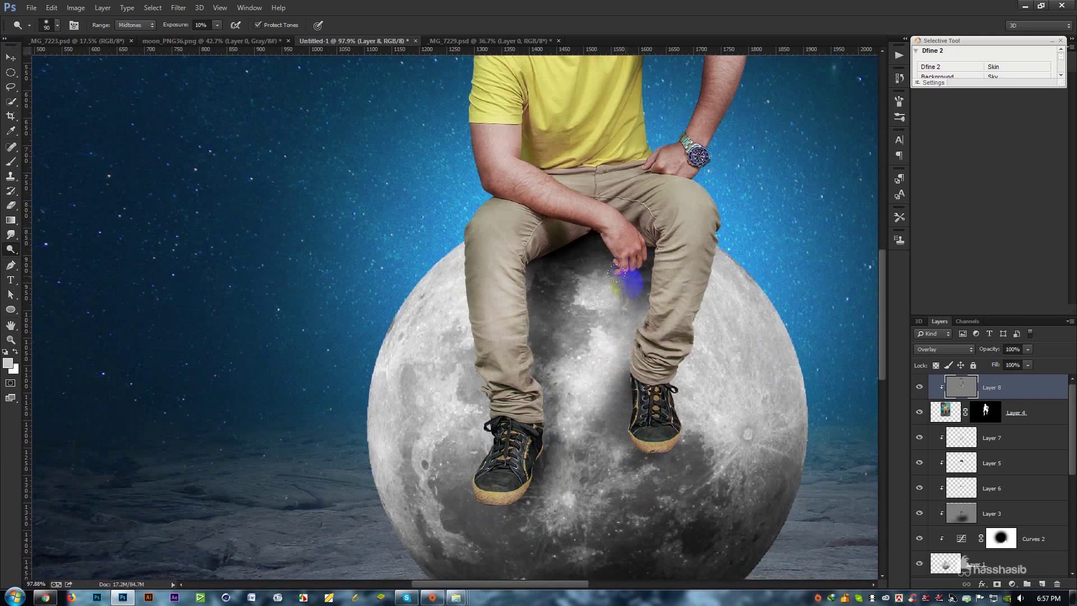
scroll(641, 281, down, 5)
scroll(647, 281, up, 2)
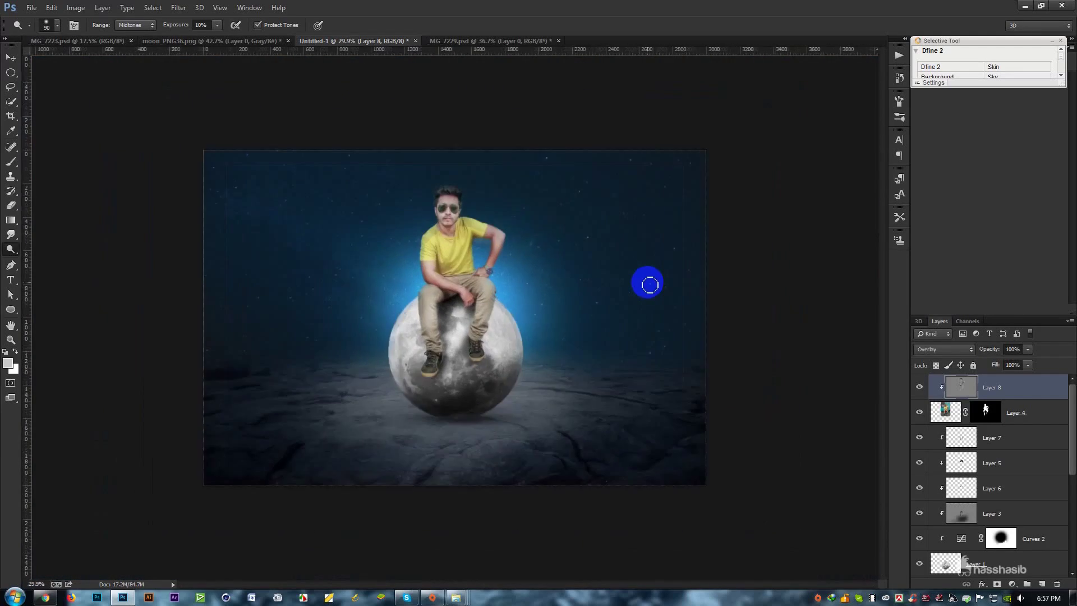
scroll(648, 283, up, 1)
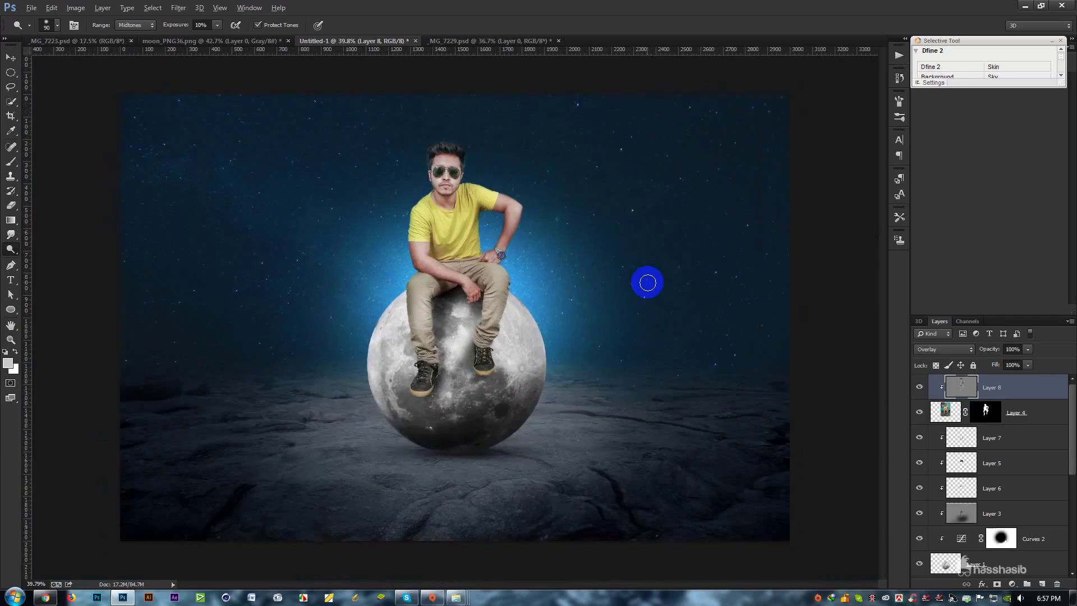
Step: Hide the overlay to compare, then erase the overlay along the top of the hair
click(10, 57)
scroll(561, 144, up, 3)
scroll(279, 84, up, 3)
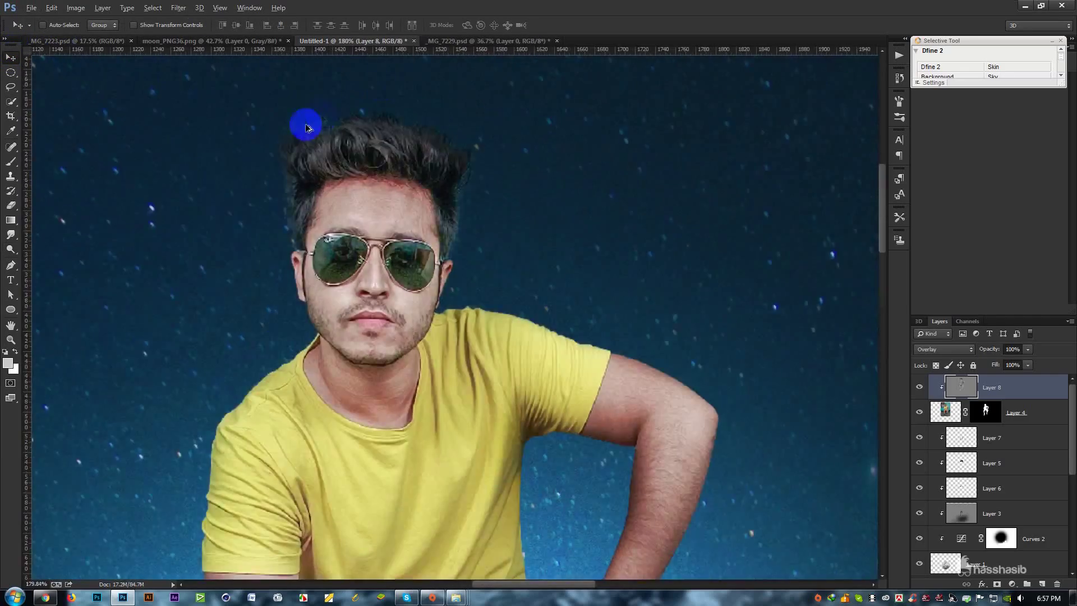
click(918, 385)
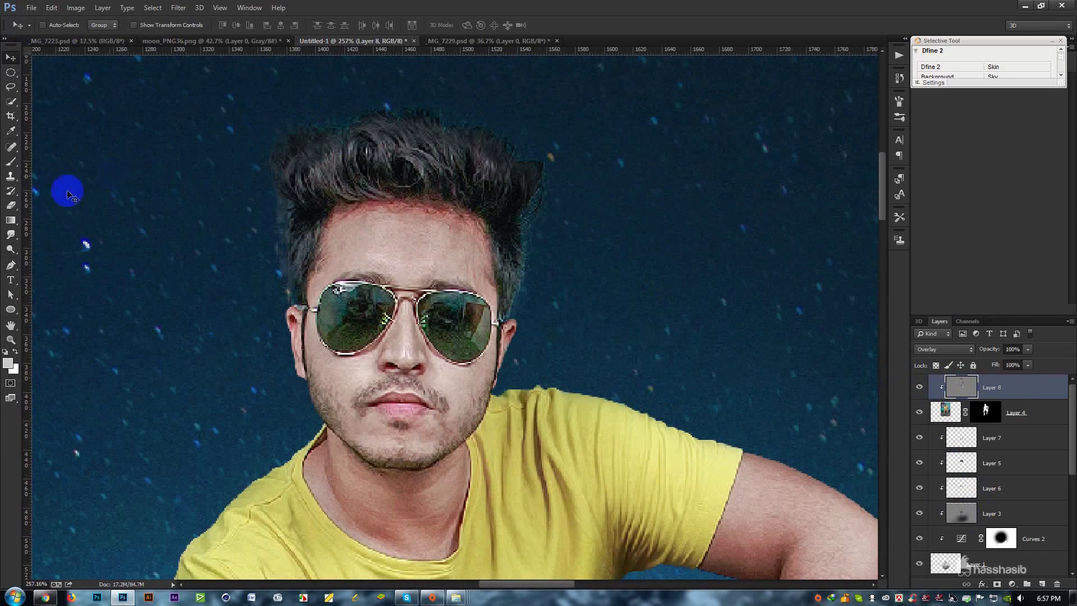
click(25, 207)
mouse_move(265, 144)
mouse_down()
mouse_move(553, 176)
mouse_move(549, 201)
mouse_up()
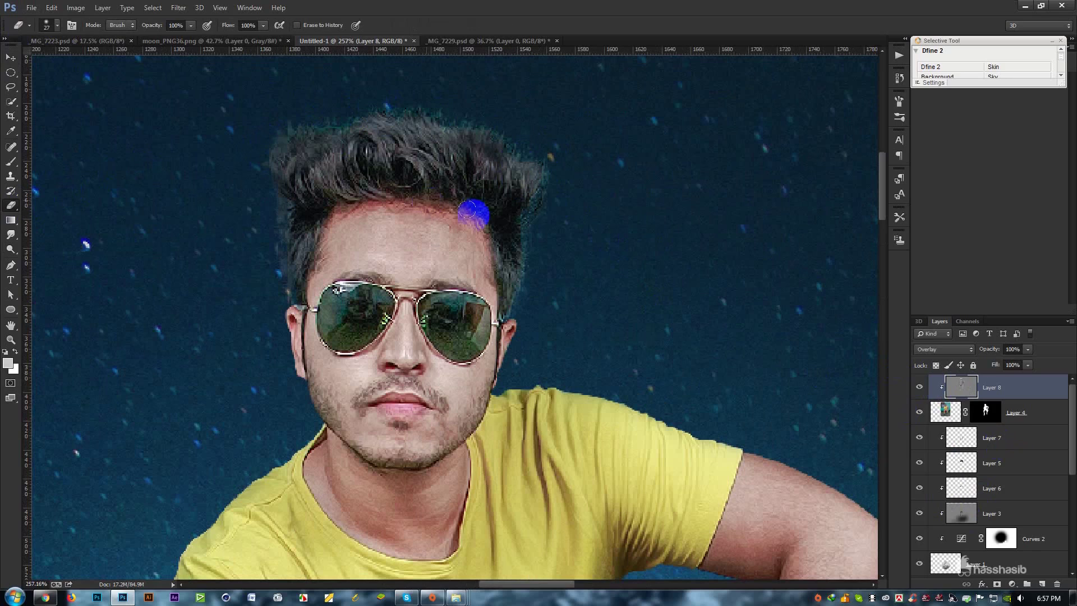
Step: Add a layer clipped to the man, sample the dark hair colour, and set a small soft 20% brush
click(1023, 415)
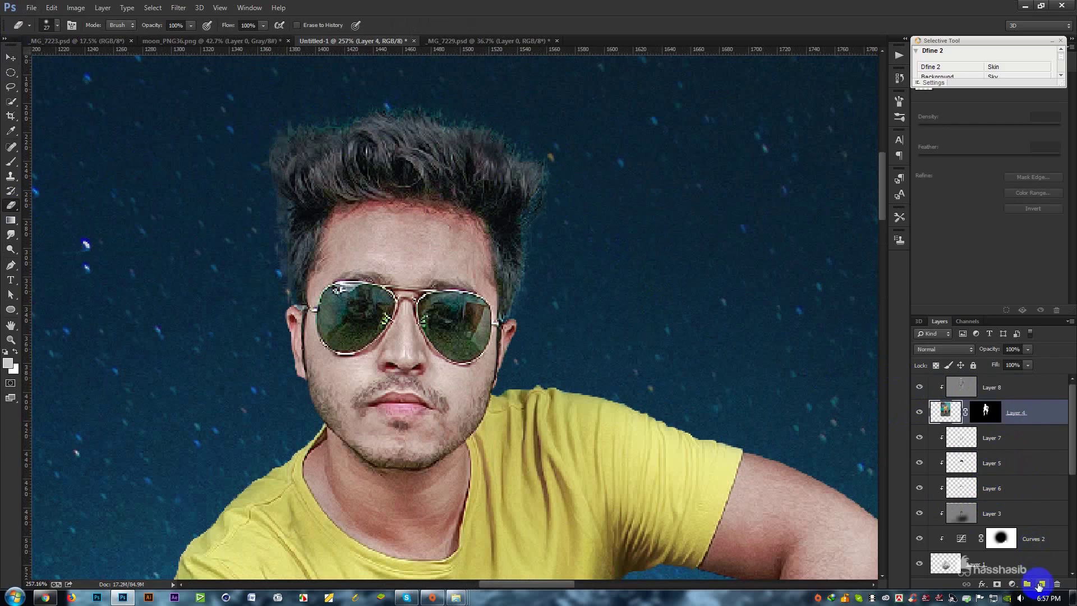
click(1041, 584)
click(11, 131)
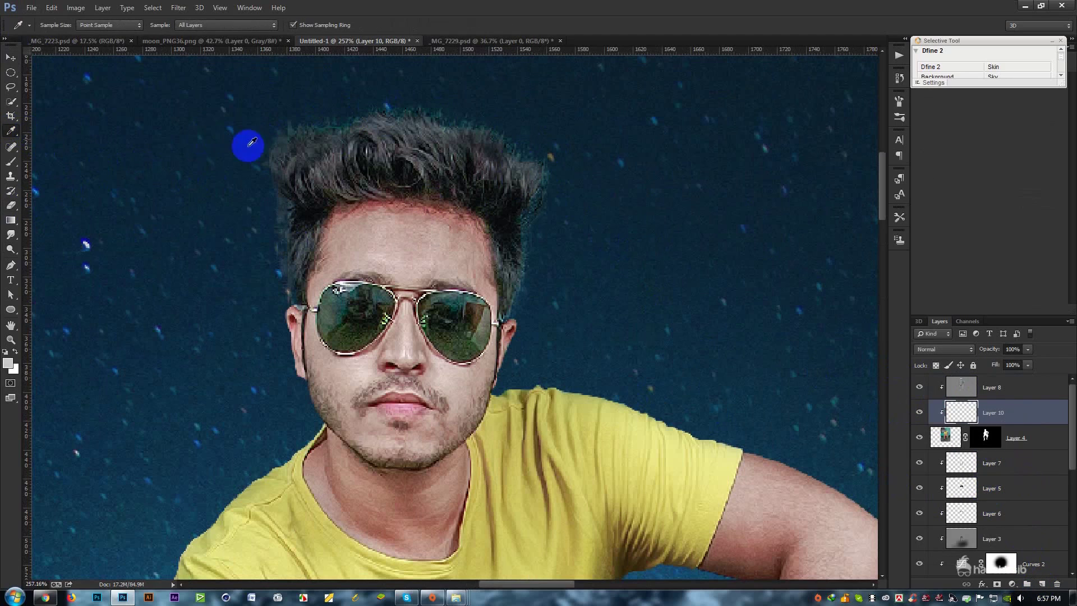
click(298, 160)
click(11, 161)
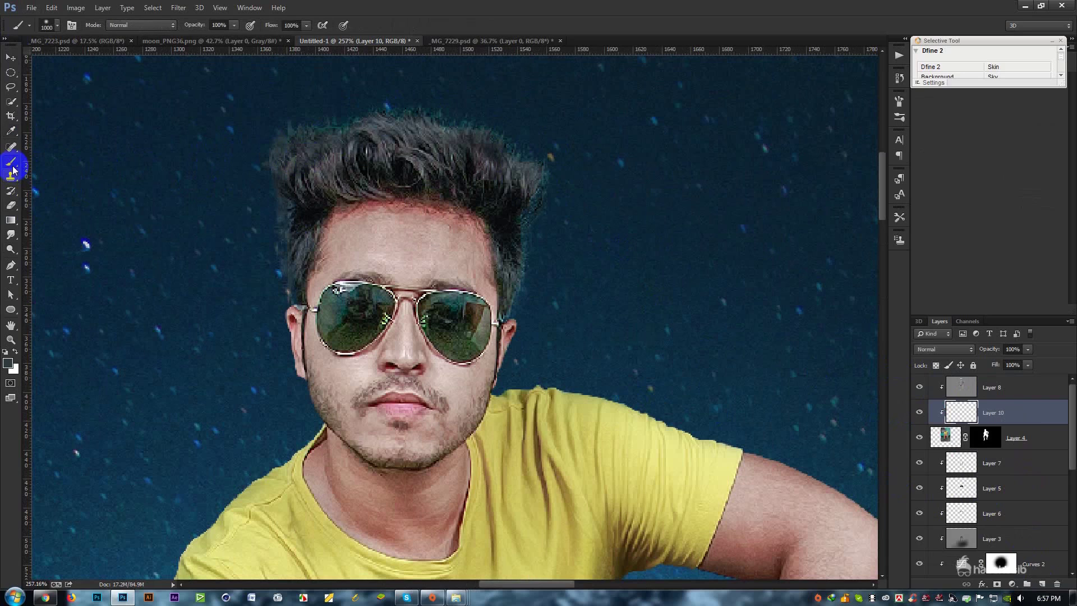
click(219, 25)
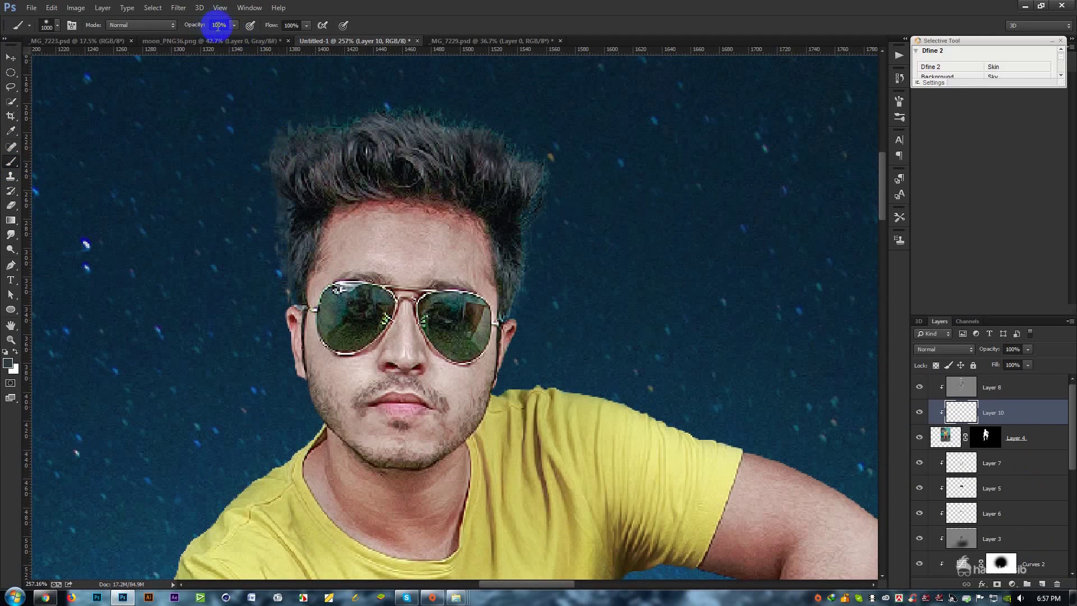
right_click(340, 196)
click(413, 224)
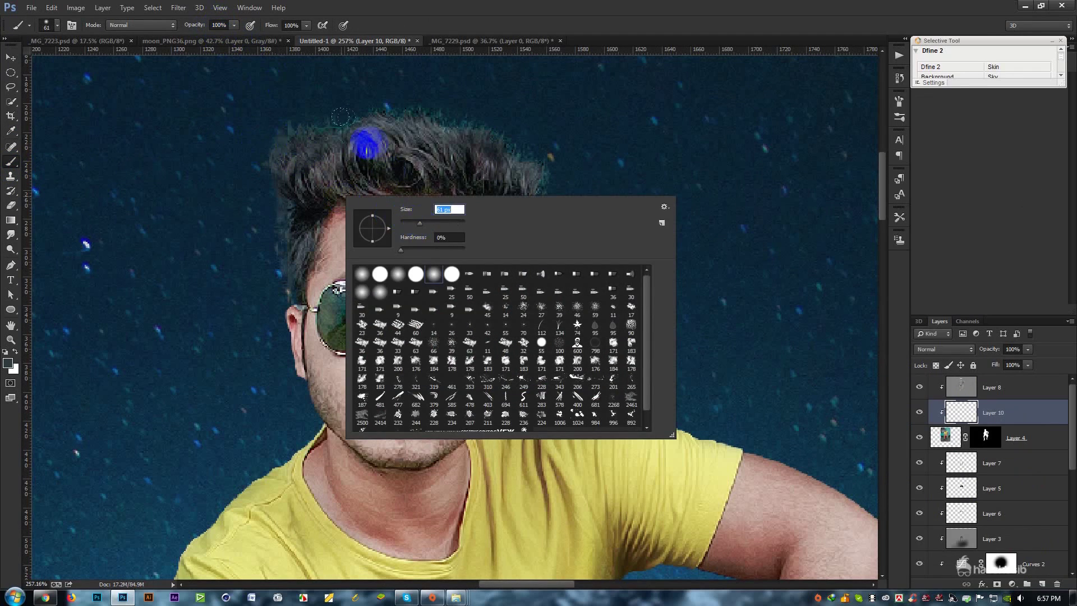
Step: Softly paint hair colour over the top and right side of the hair, undoing stray strokes
drag(286, 141, 326, 100)
key(ctrl+z)
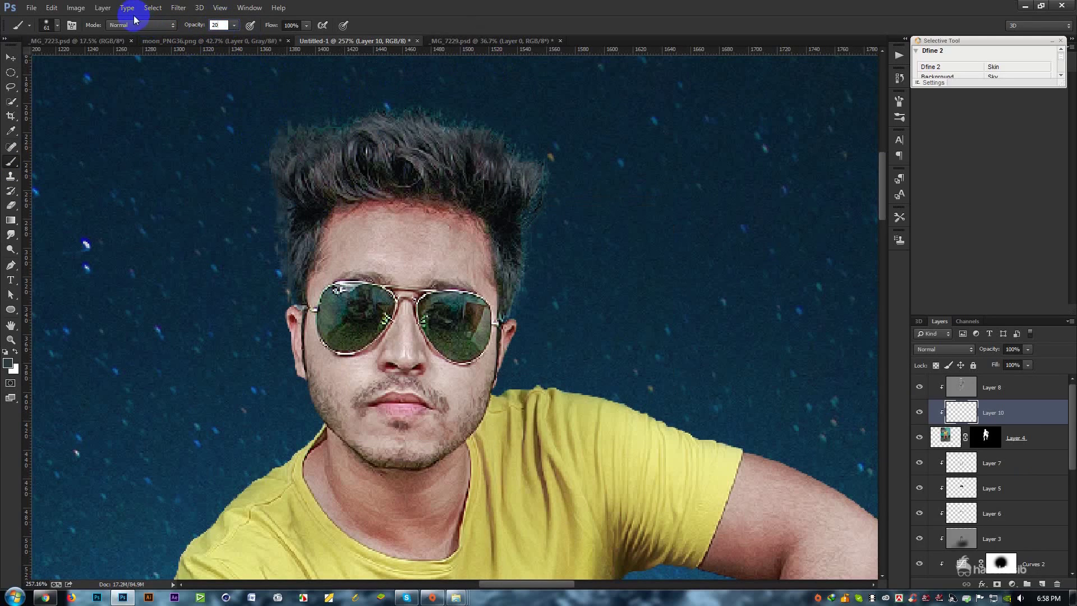
drag(426, 149, 381, 132)
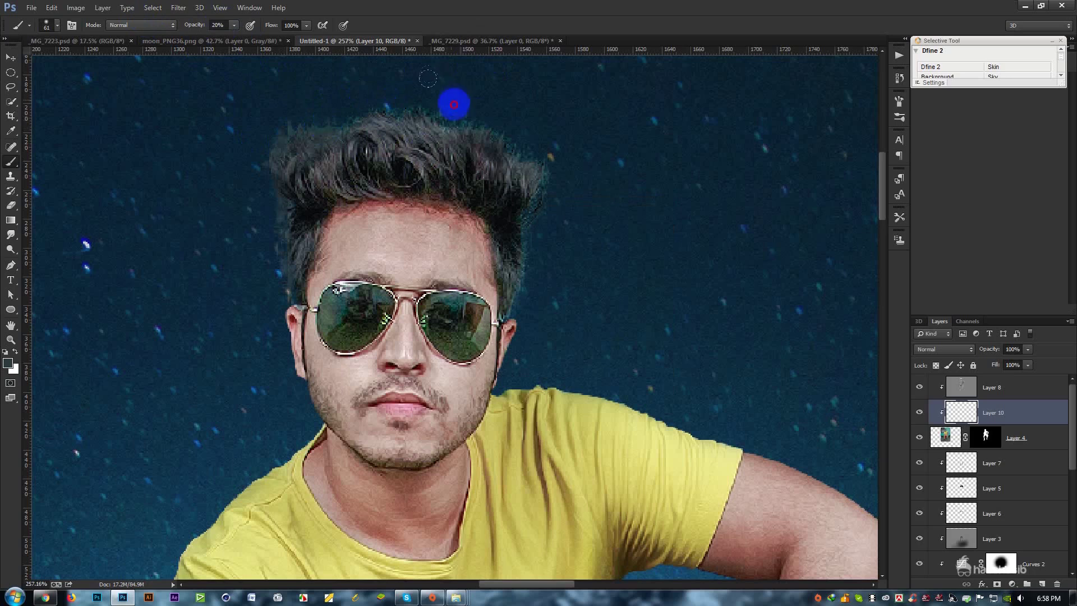
drag(415, 74, 522, 246)
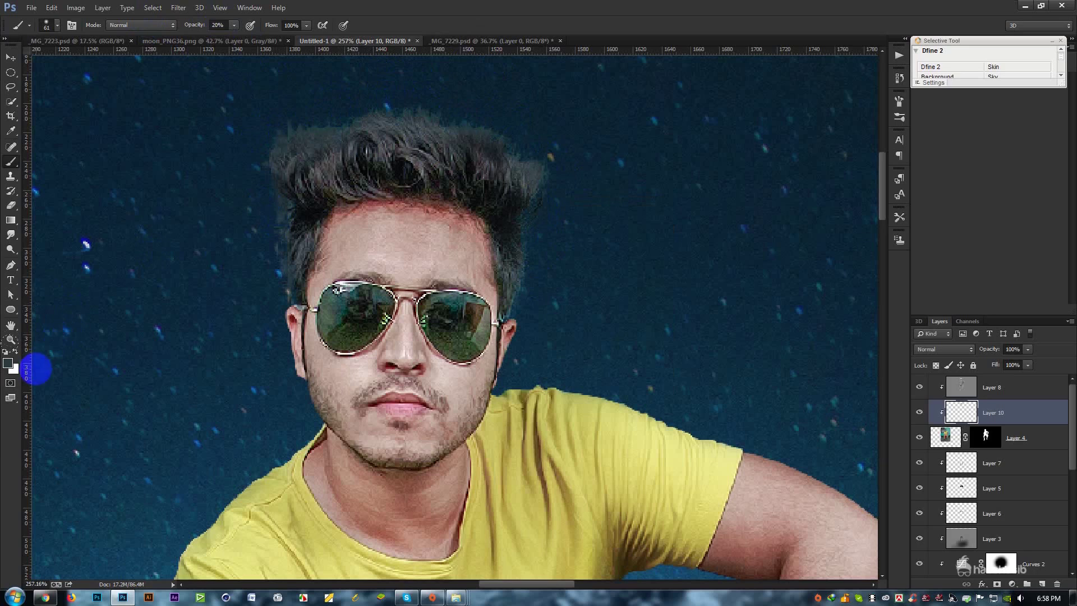
drag(404, 163, 283, 129)
mouse_move(385, 82)
mouse_down()
mouse_move(448, 60)
mouse_move(573, 130)
mouse_up()
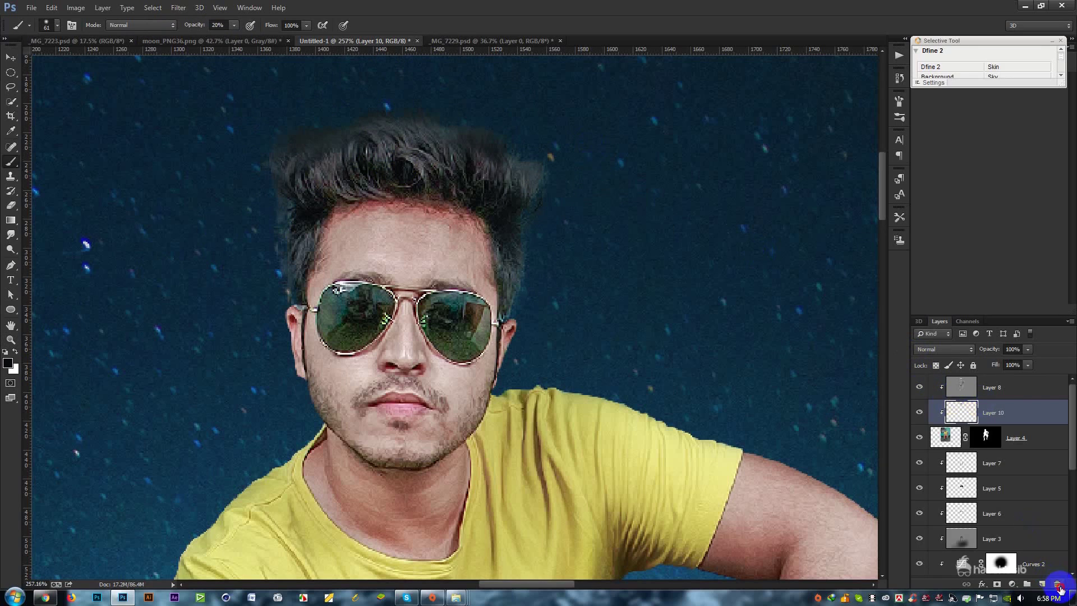
key(ctrl+z)
click(361, 94)
drag(361, 94, 534, 286)
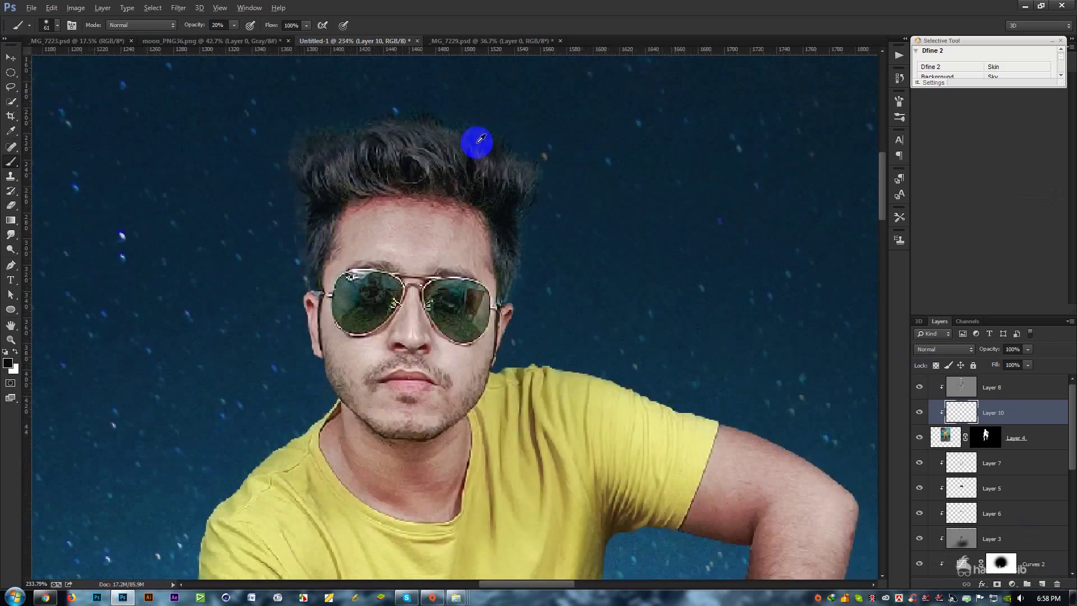
Step: Zoom back out to bring the whole moon composite into view
scroll(479, 139, down, 3)
scroll(480, 139, down, 3)
scroll(481, 138, down, 2)
scroll(486, 135, up, 1)
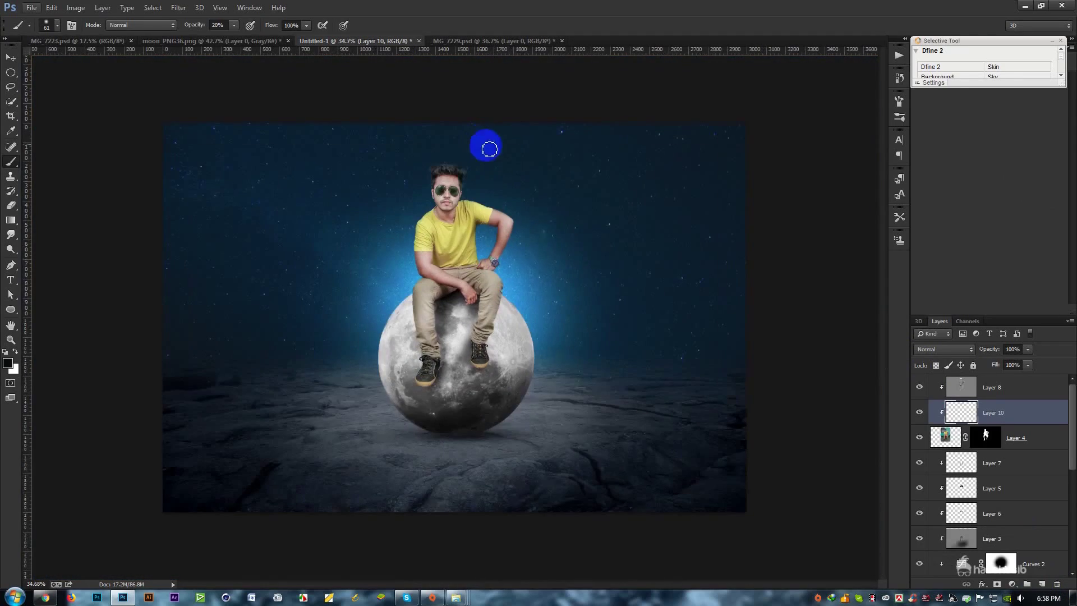
click(12, 56)
scroll(534, 283, up, 1)
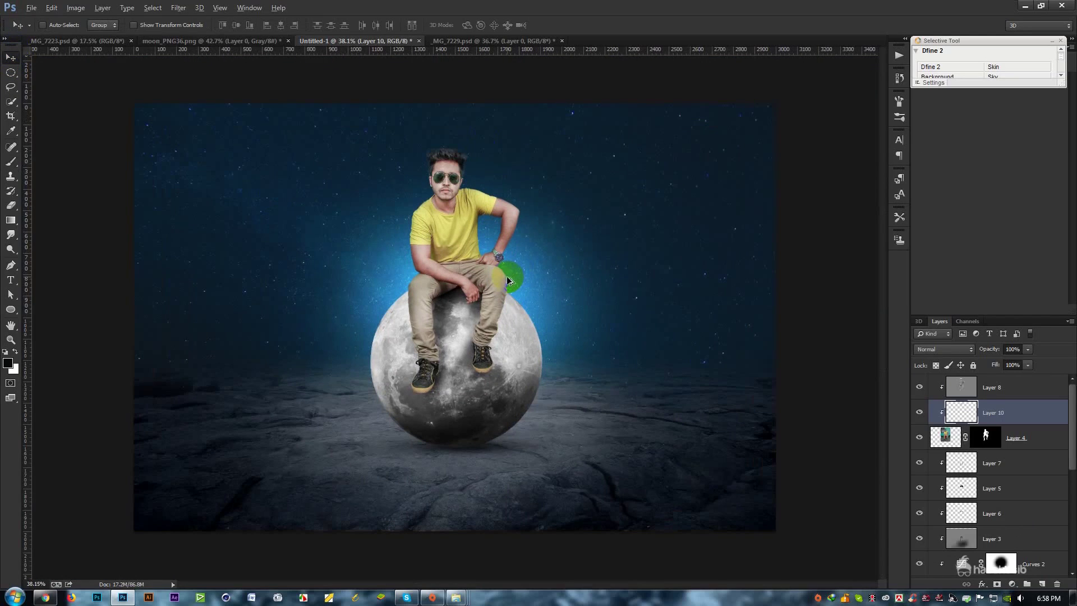
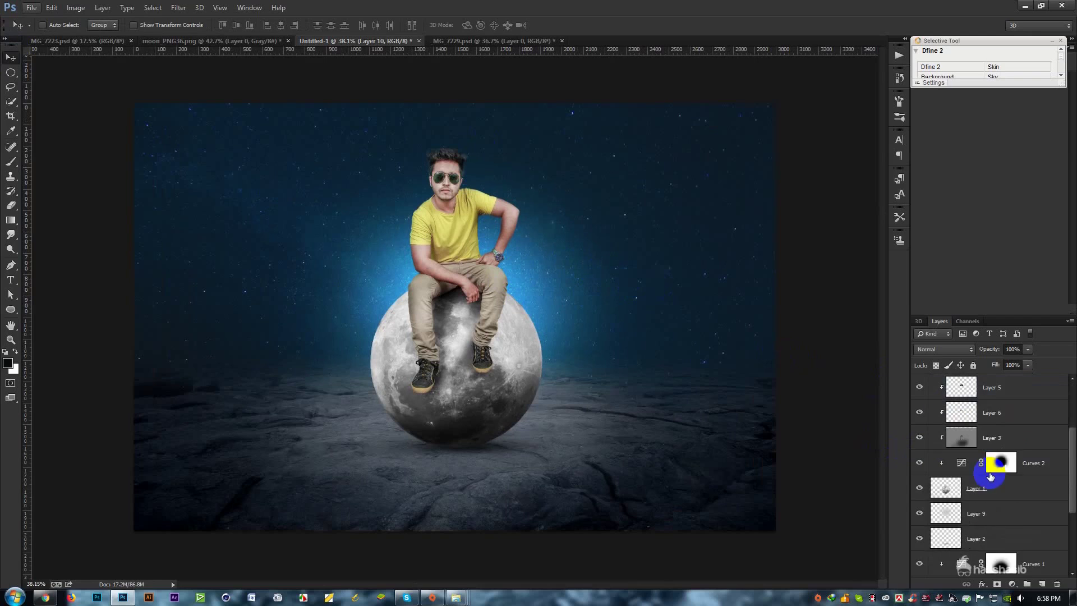
Step: Clip Layer 8, bring the moon from moon_PNG36.png into Untitled-1 unclipped, and move it right
click(1001, 387)
key(ctrl+alt+g)
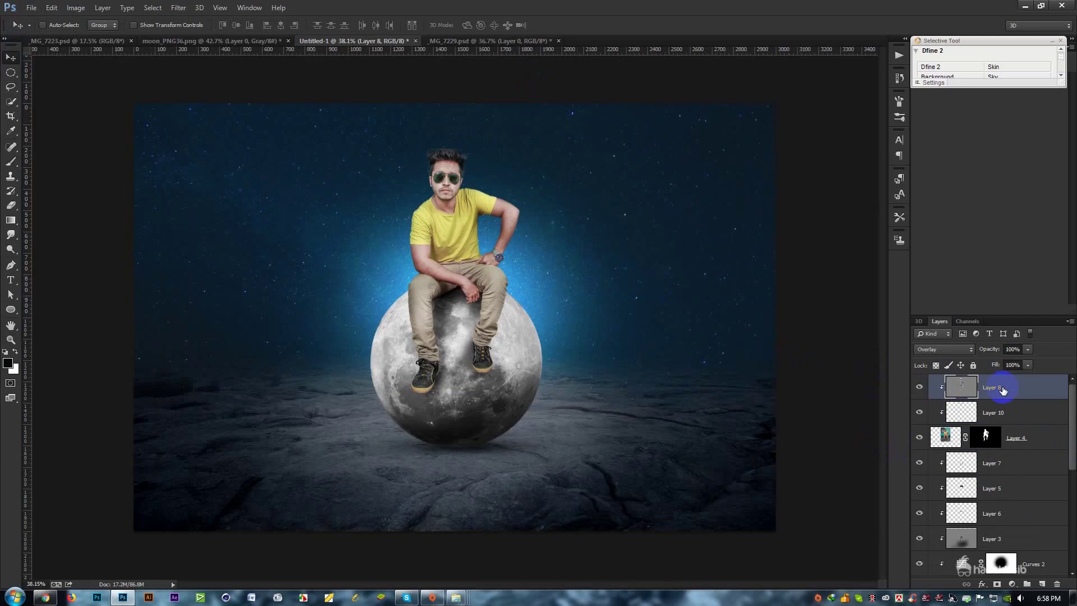
click(273, 41)
drag(505, 216, 352, 59)
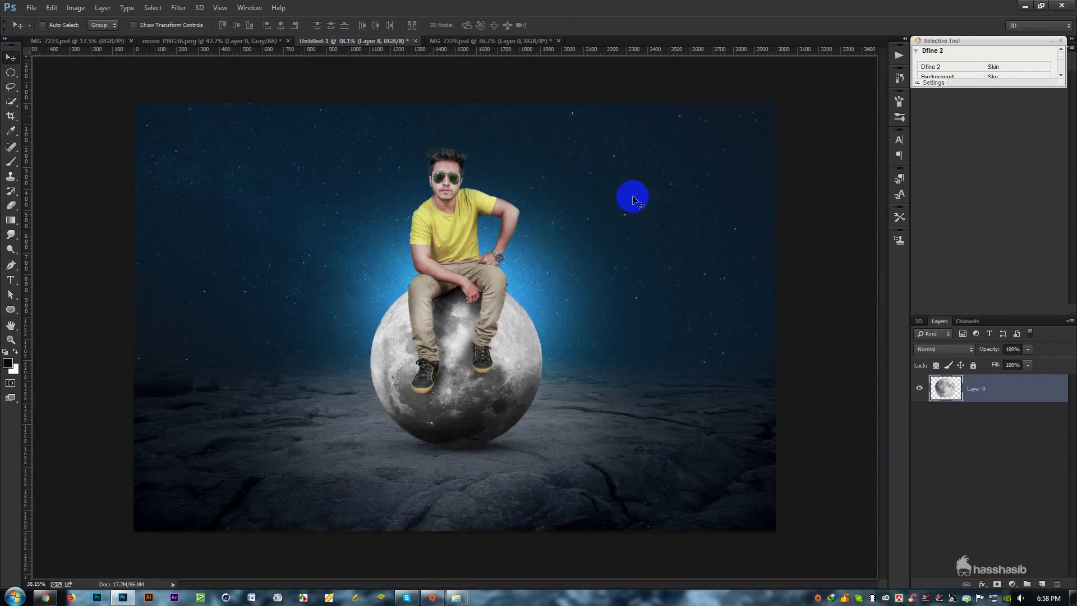
drag(352, 58, 633, 196)
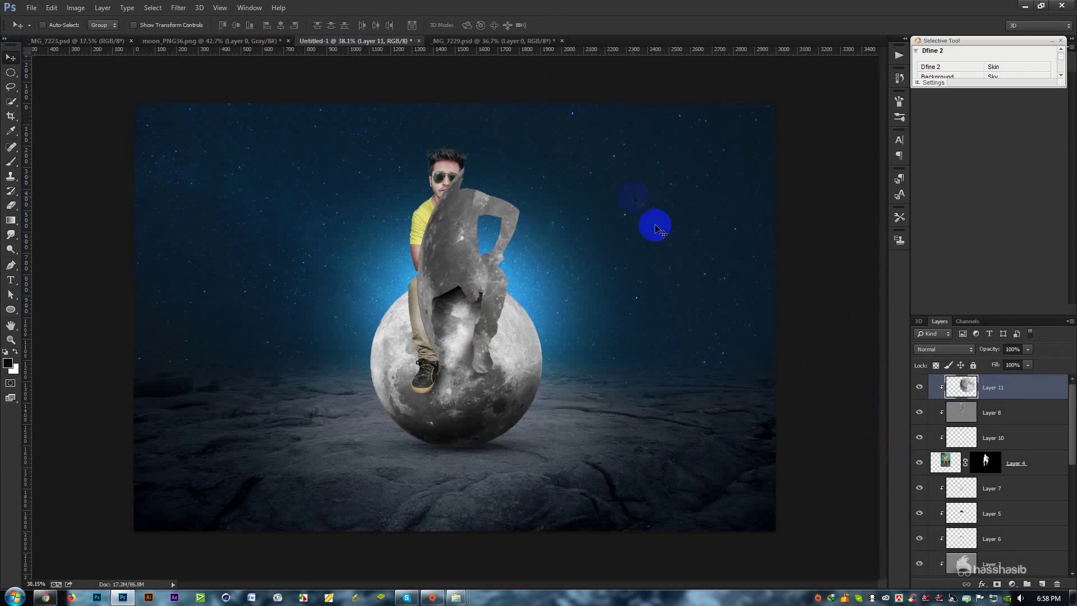
alt+click(1009, 400)
mouse_move(708, 269)
mouse_down()
mouse_move(696, 272)
mouse_move(804, 175)
mouse_up()
key(ctrl+t)
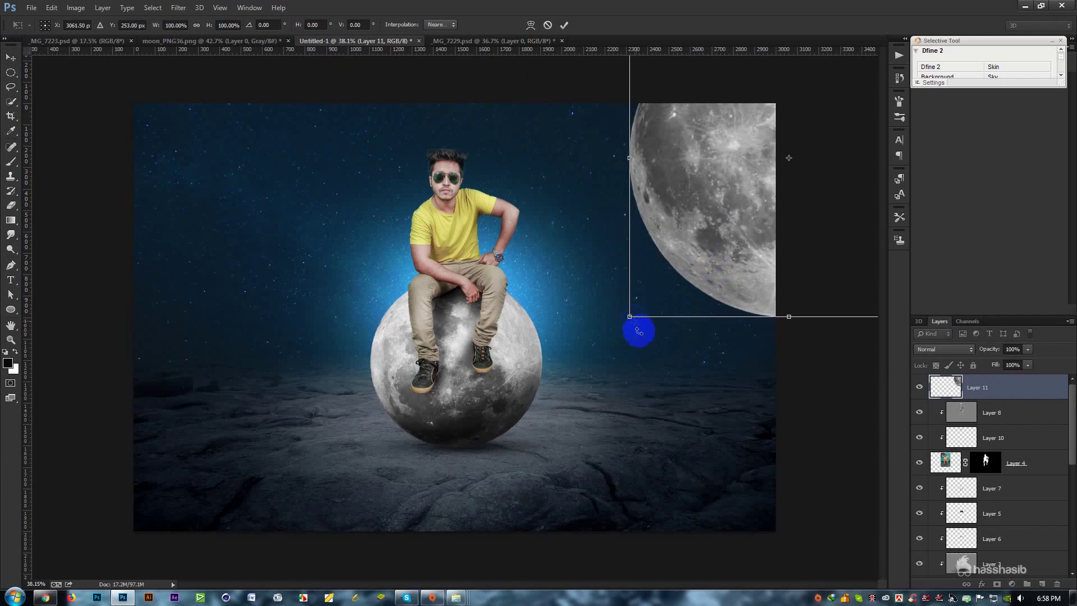
Step: Rotate the moon about 140°, shrink it to three-quarters size, and soften it with Gaussian Blur
drag(638, 331, 411, 220)
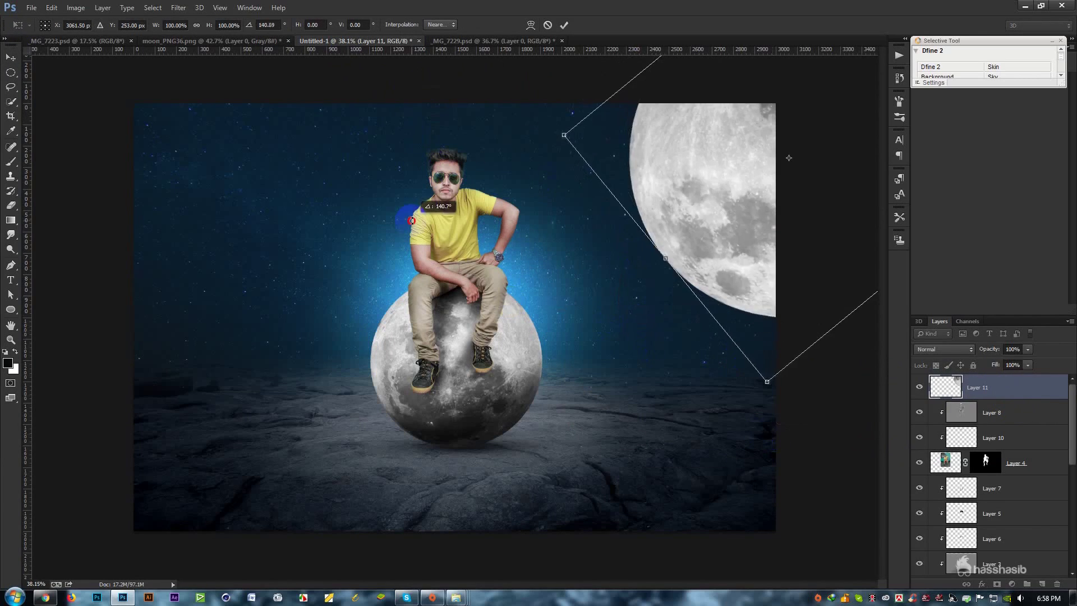
drag(768, 382, 793, 317)
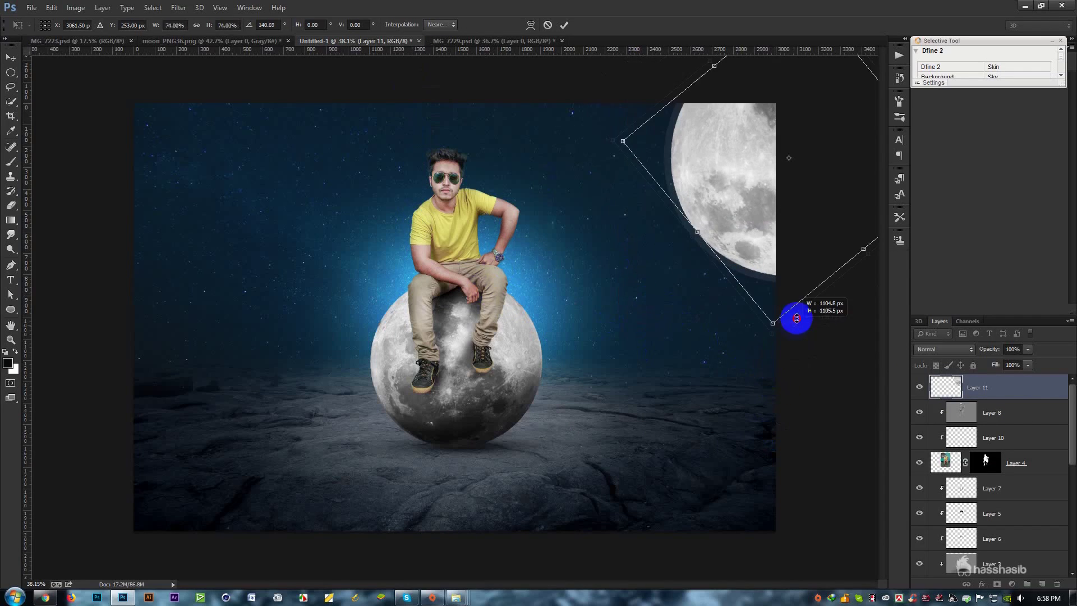
key(Return)
click(179, 8)
click(358, 231)
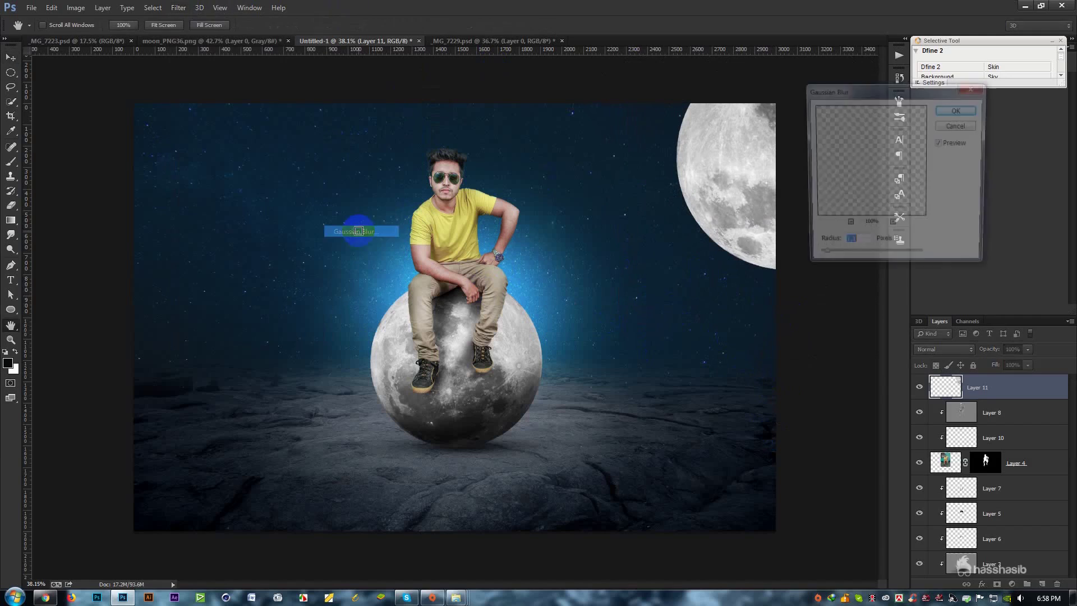
mouse_move(846, 261)
mouse_down()
mouse_move(877, 255)
mouse_move(854, 257)
mouse_up()
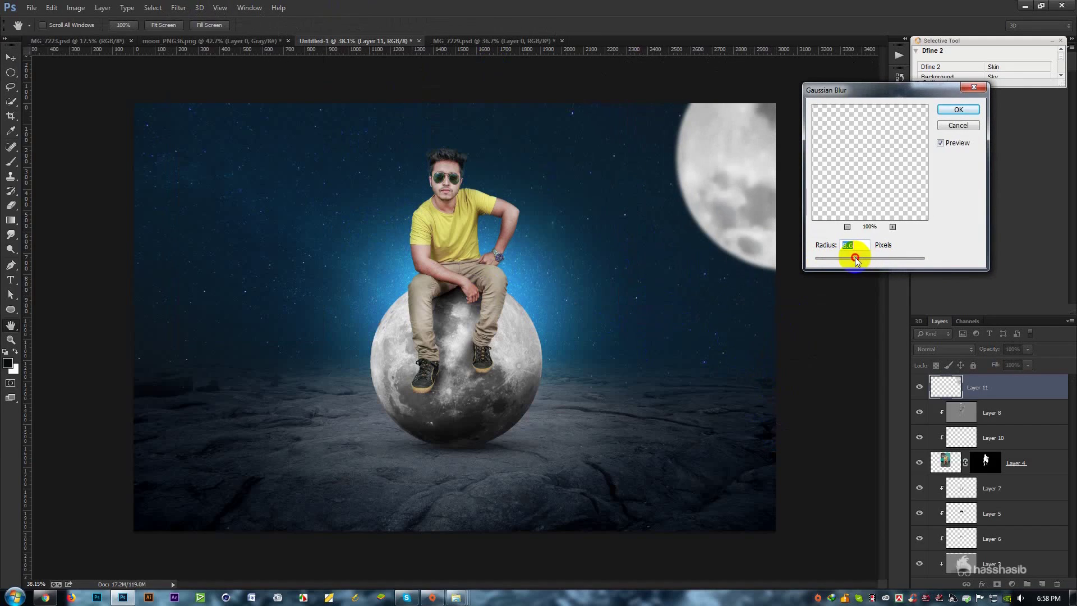
click(957, 109)
Step: Rotate the blurred moon further and move it to the upper right of the sky
key(ctrl+t)
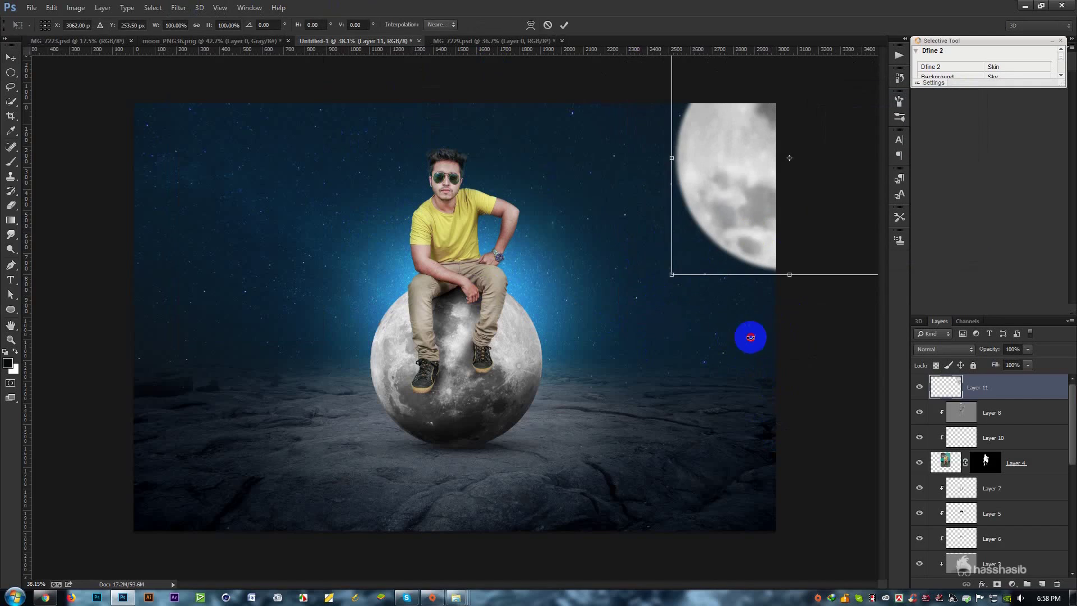
drag(457, 91, 651, 93)
drag(789, 158, 720, 337)
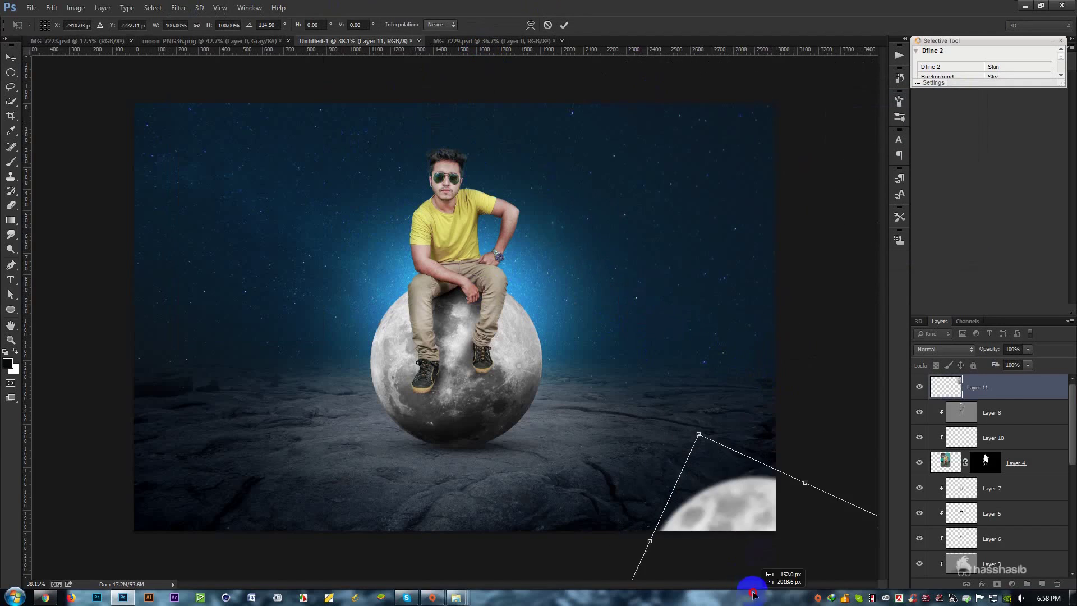
drag(720, 336, 723, 149)
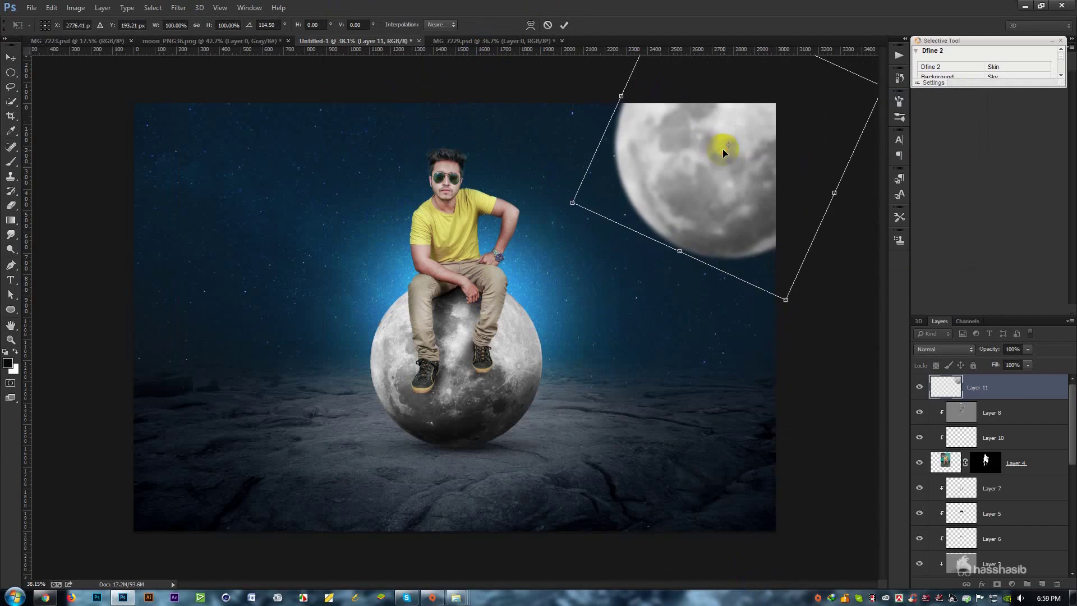
key(Return)
Step: Enlarge the moon to about 348% at the top right, then duplicate the moon layer
key(ctrl+minus)
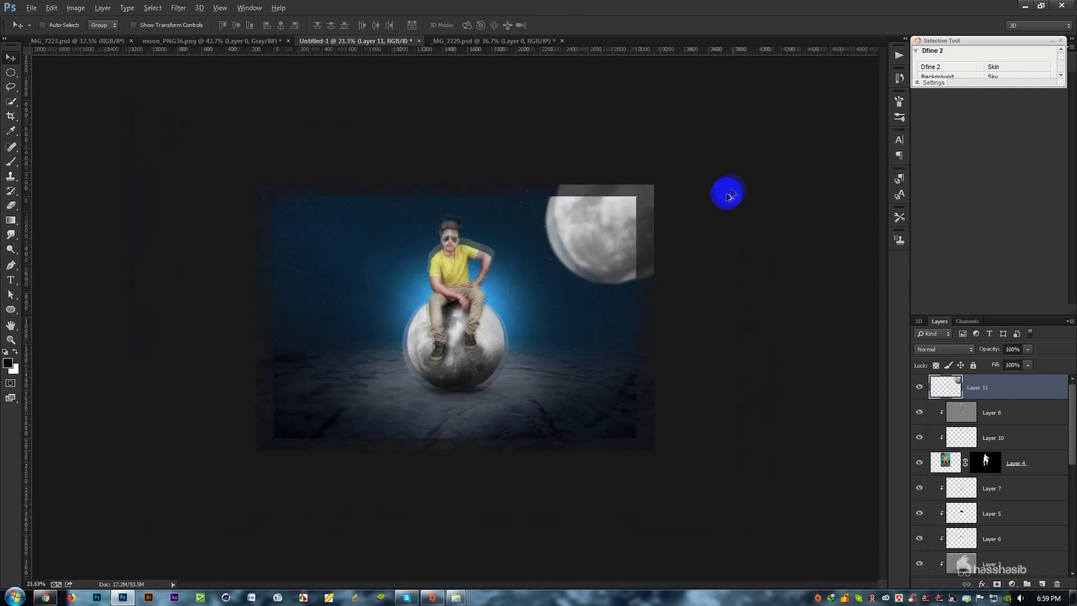
key(ctrl+minus)
key(ctrl+t)
drag(621, 292, 750, 415)
mouse_move(577, 308)
mouse_down()
mouse_move(671, 258)
mouse_move(673, 175)
mouse_up()
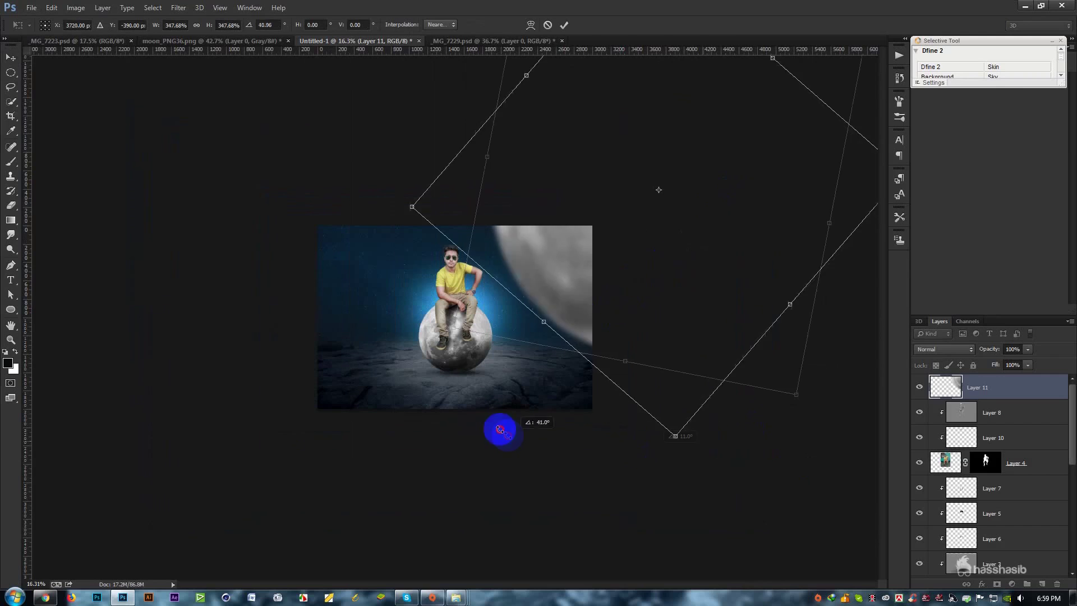
key(Return)
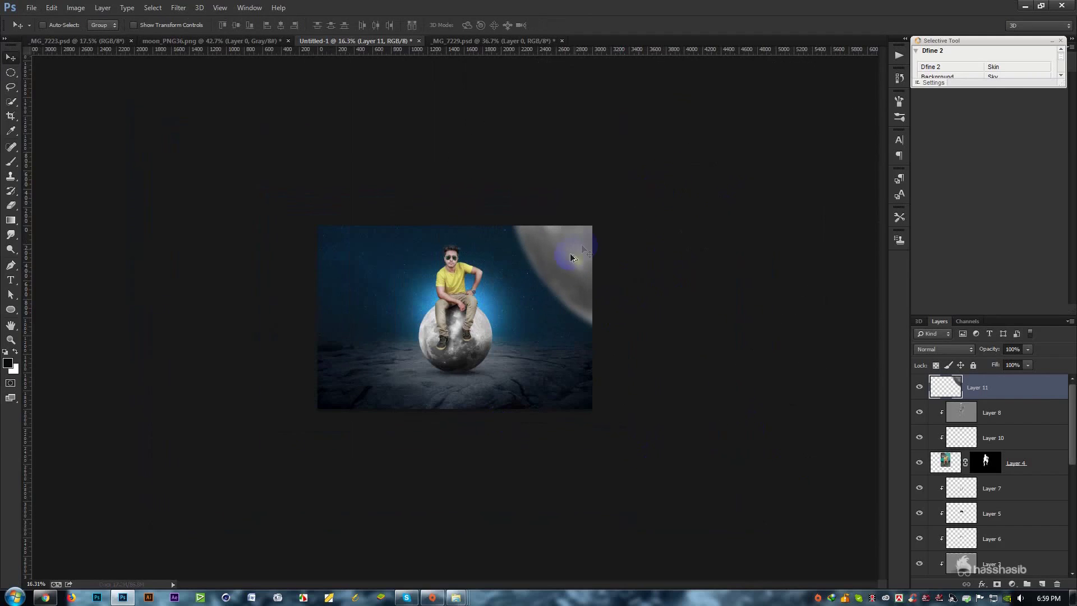
key(ctrl+plus)
key(ctrl+alt+shift+t)
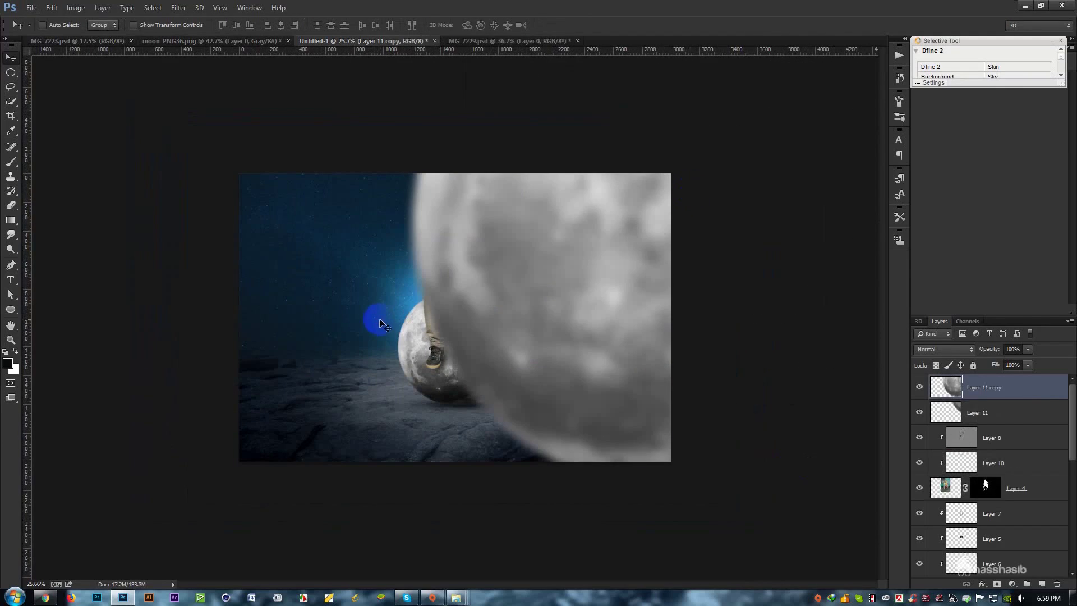
Step: Shrink Layer 11 copy into a small moon and place it in the upper-left sky
key(ctrl+t)
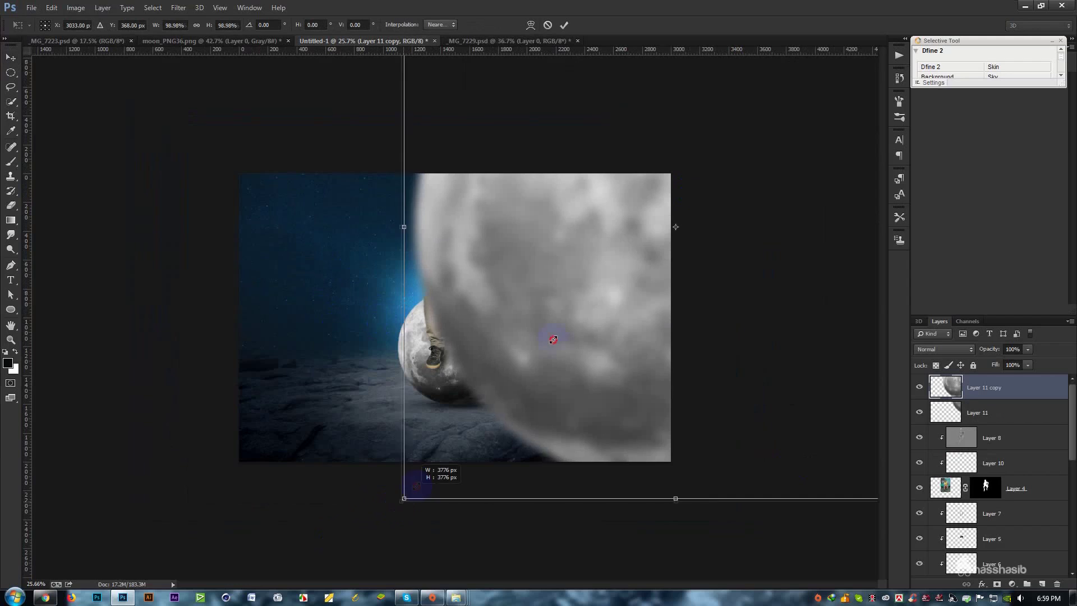
drag(395, 506, 619, 284)
mouse_move(673, 240)
mouse_down()
mouse_move(268, 380)
mouse_move(333, 294)
mouse_up()
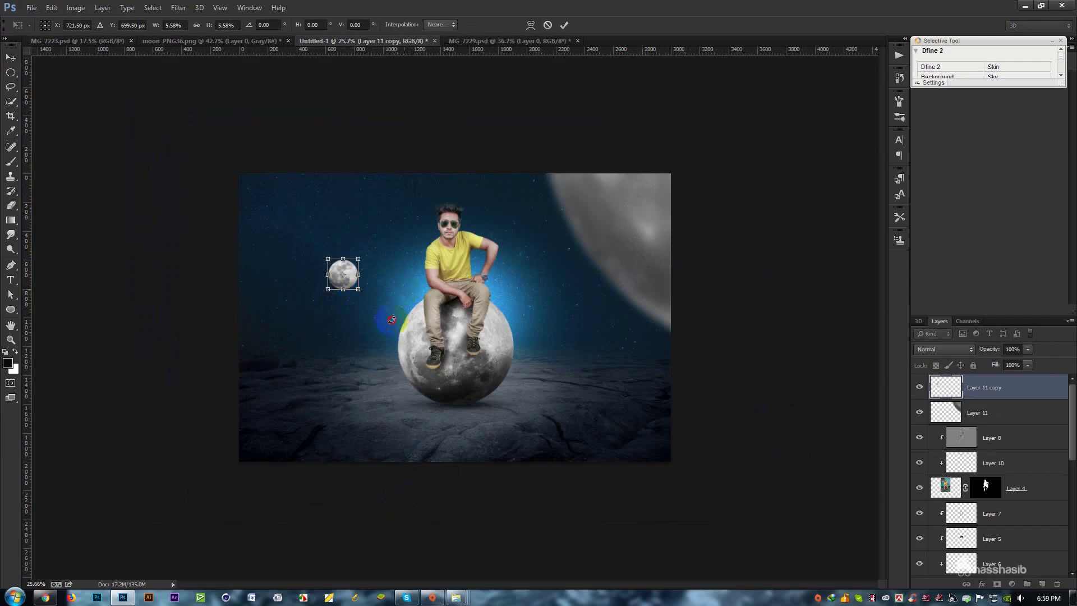
key(Return)
drag(364, 351, 333, 318)
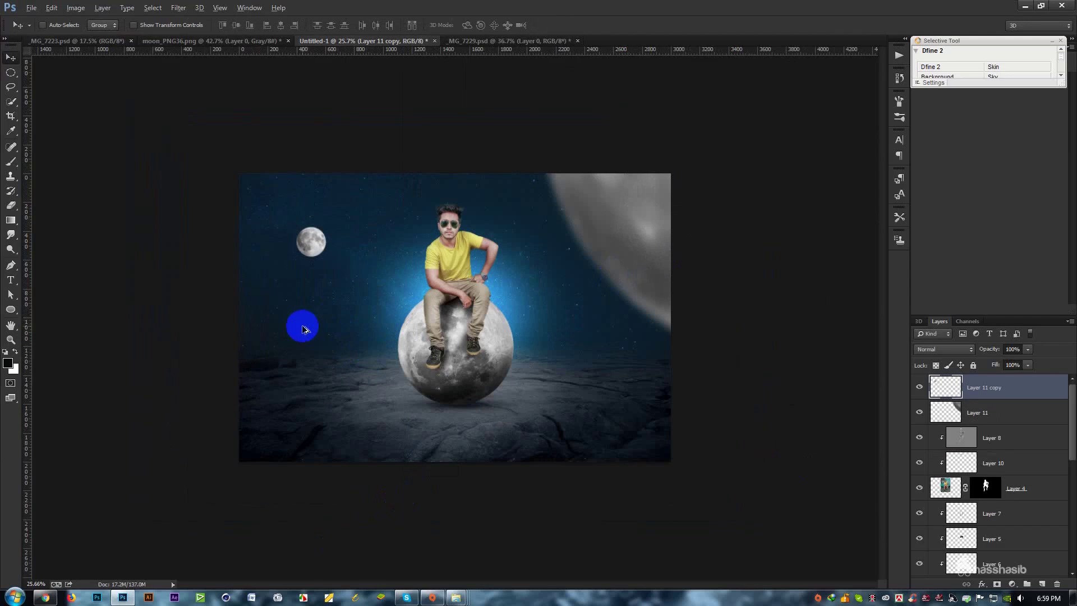
scroll(298, 312, up, 3)
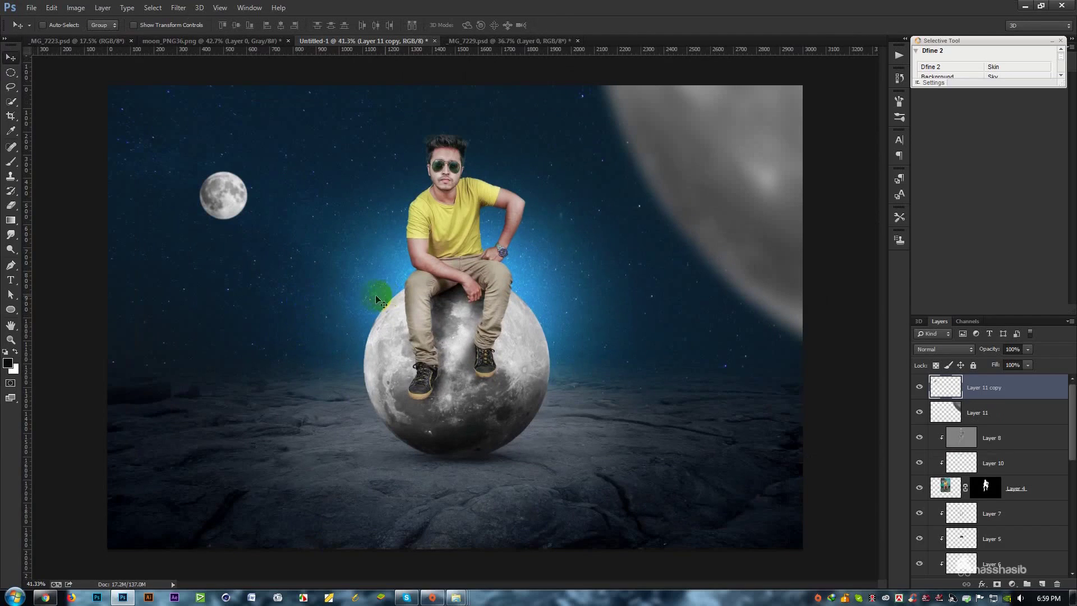
key(ctrl+t)
drag(250, 220, 228, 221)
key(Return)
click(178, 8)
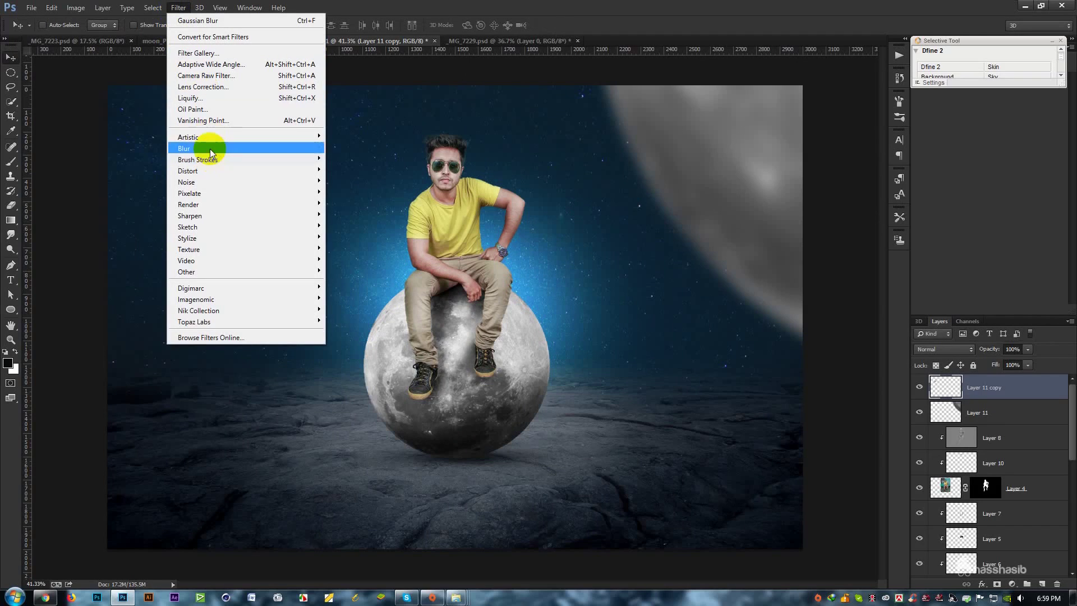
Step: Apply a Gaussian Blur of radius about 33 to the small moon
click(349, 232)
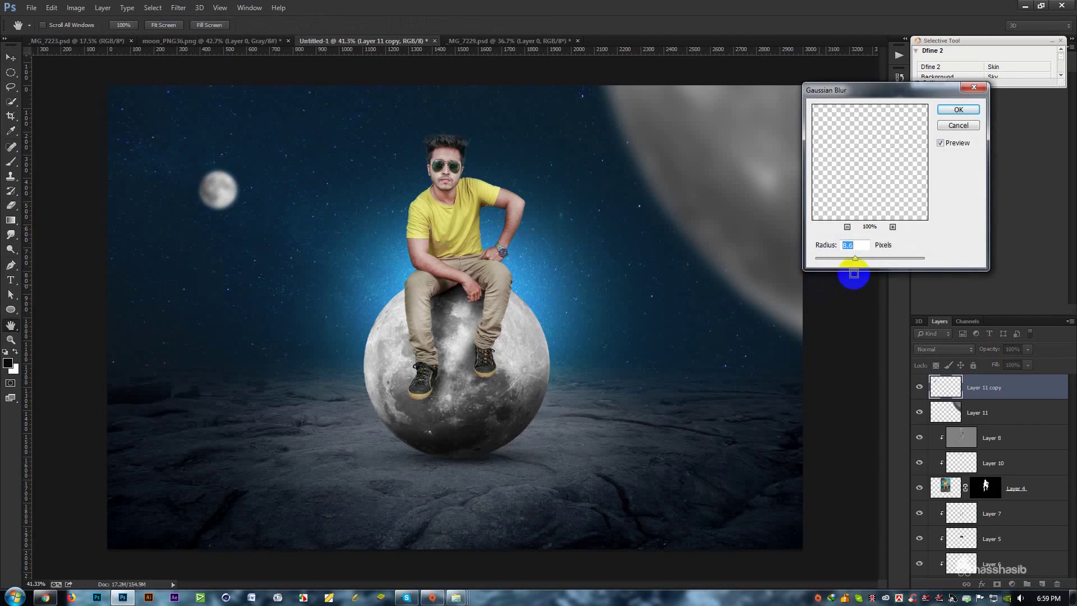
mouse_move(855, 258)
mouse_down()
mouse_move(869, 259)
mouse_move(858, 258)
mouse_up()
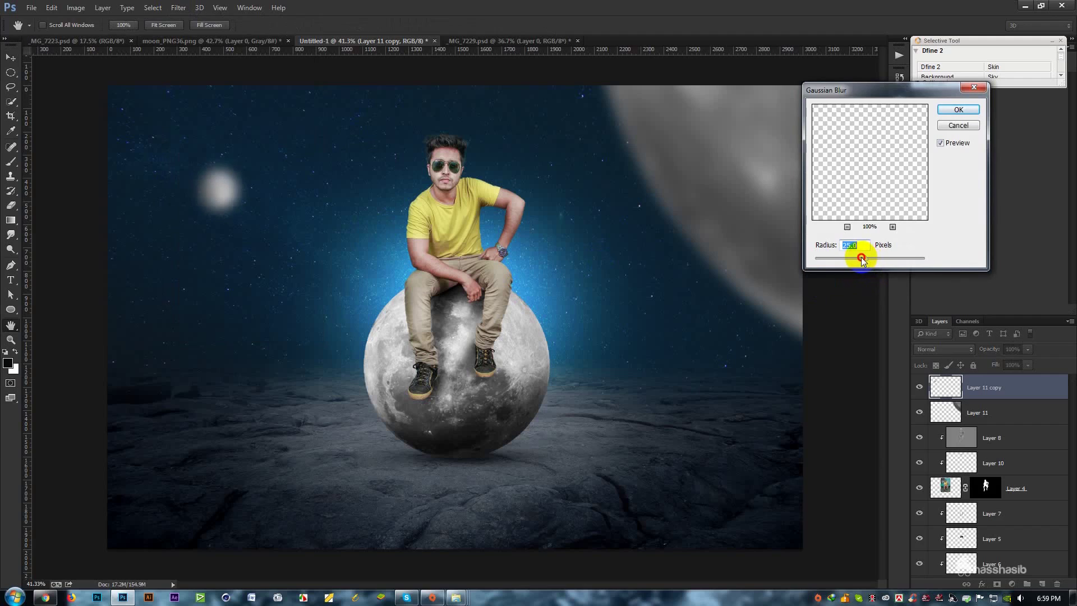
click(958, 109)
Step: Darken the small moon's highlights slightly with a Curves adjustment
key(ctrl+m)
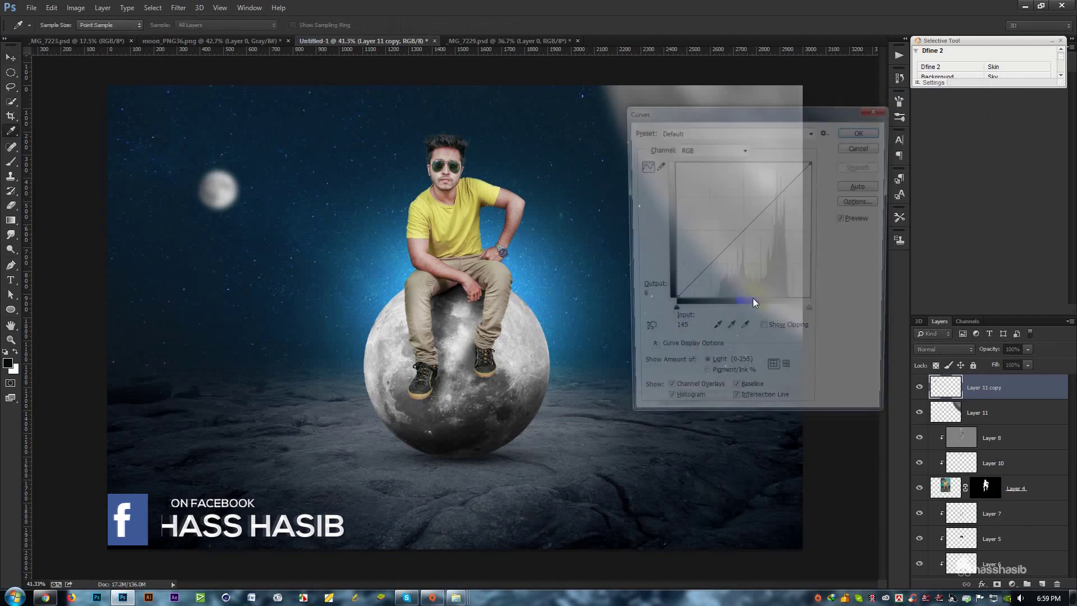
drag(825, 175, 825, 182)
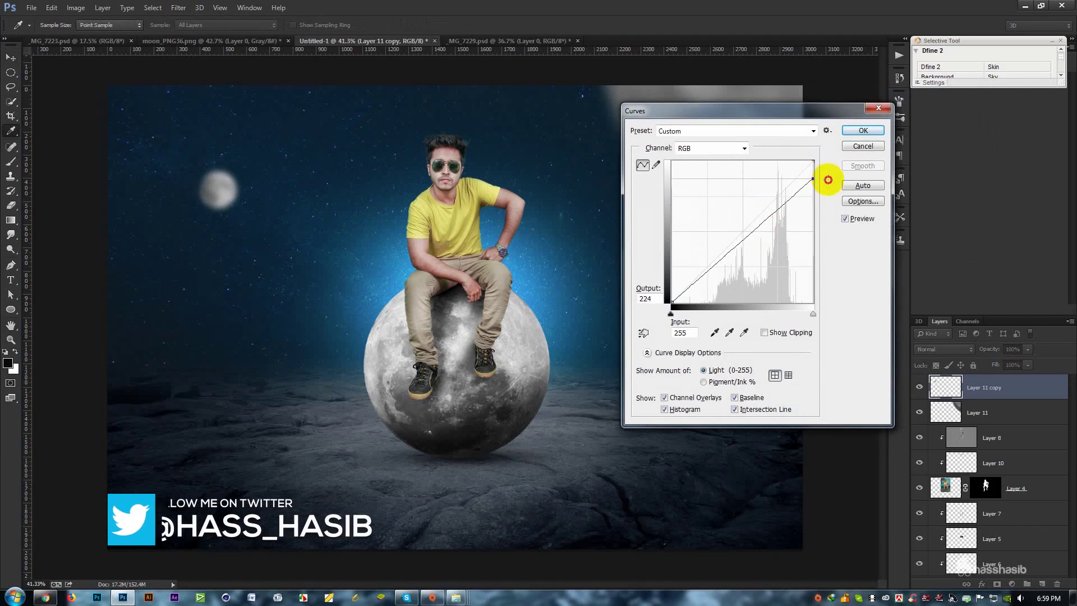
click(876, 133)
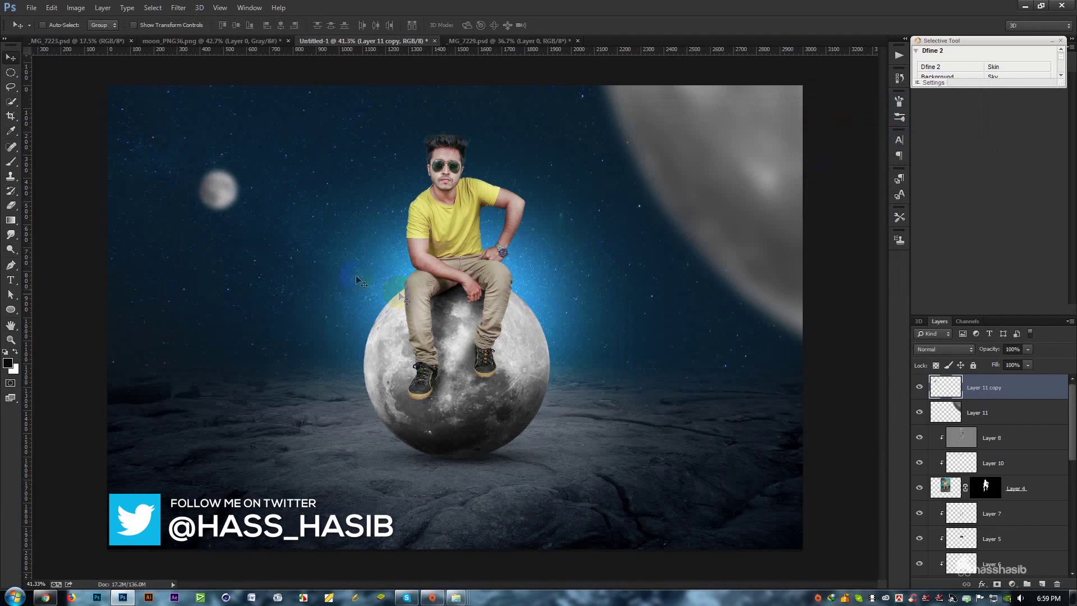
Step: Place a tiny moon copy right of the man, then add empty Layer 12 on top
drag(432, 206, 728, 308)
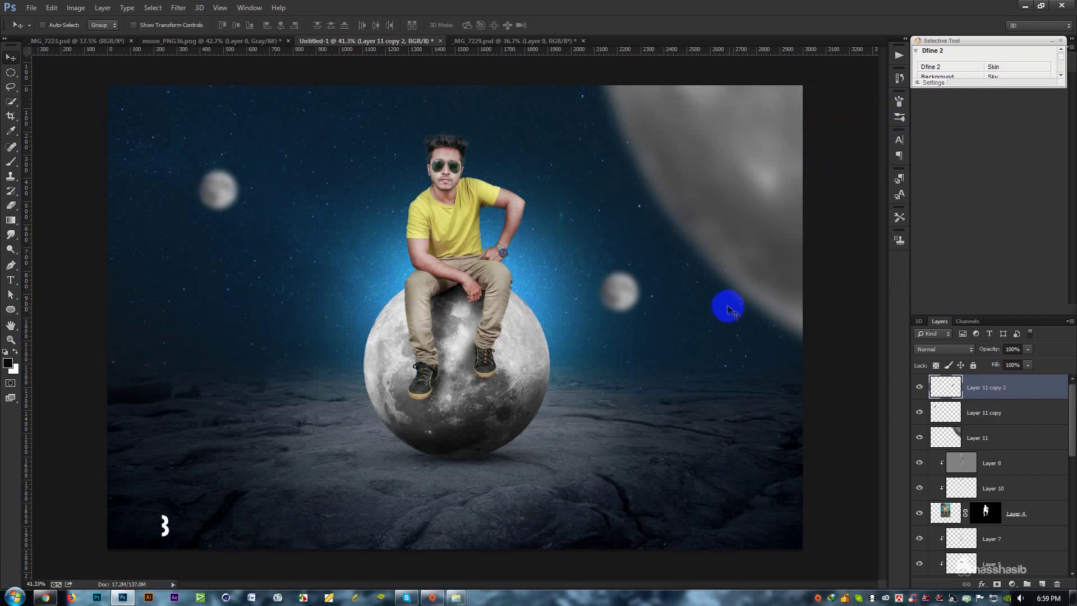
key(ctrl+t)
mouse_move(671, 328)
mouse_down()
mouse_move(620, 301)
mouse_move(678, 253)
mouse_up()
key(Return)
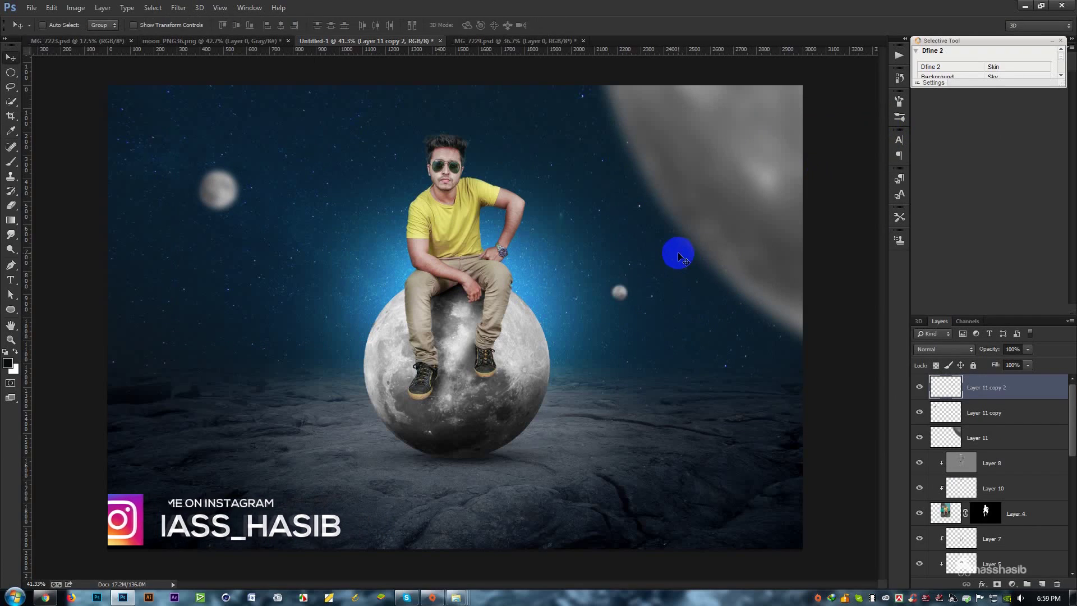
key(ctrl+minus)
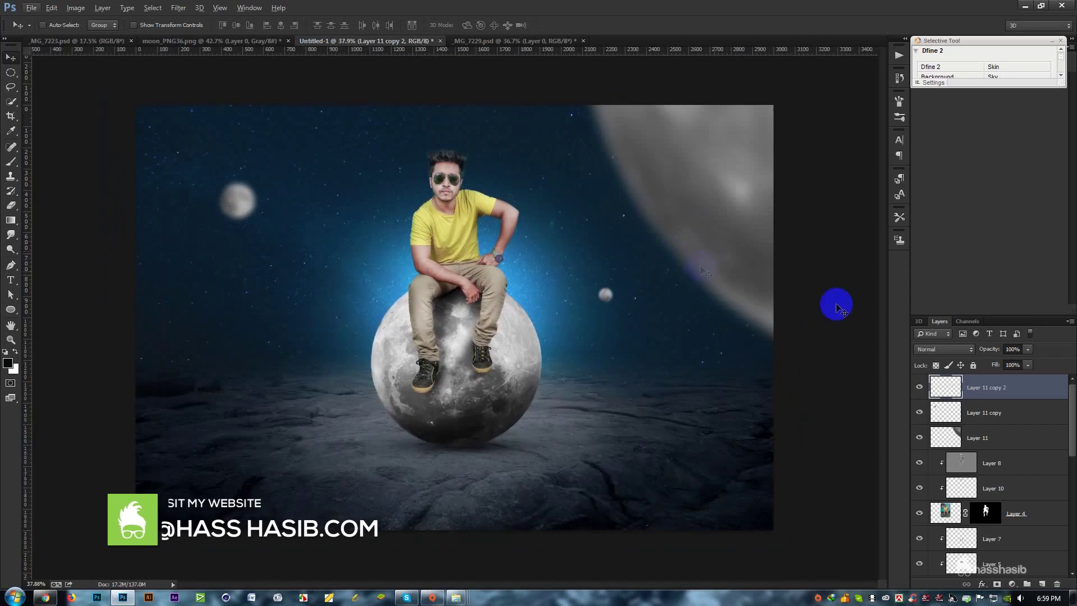
key(ctrl+minus)
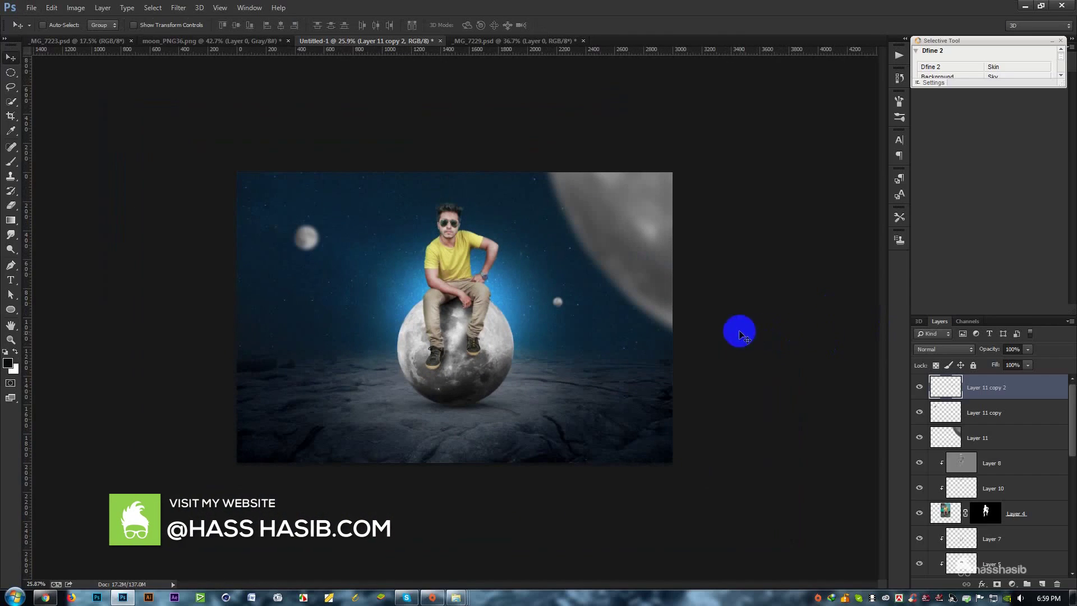
key(ctrl+plus)
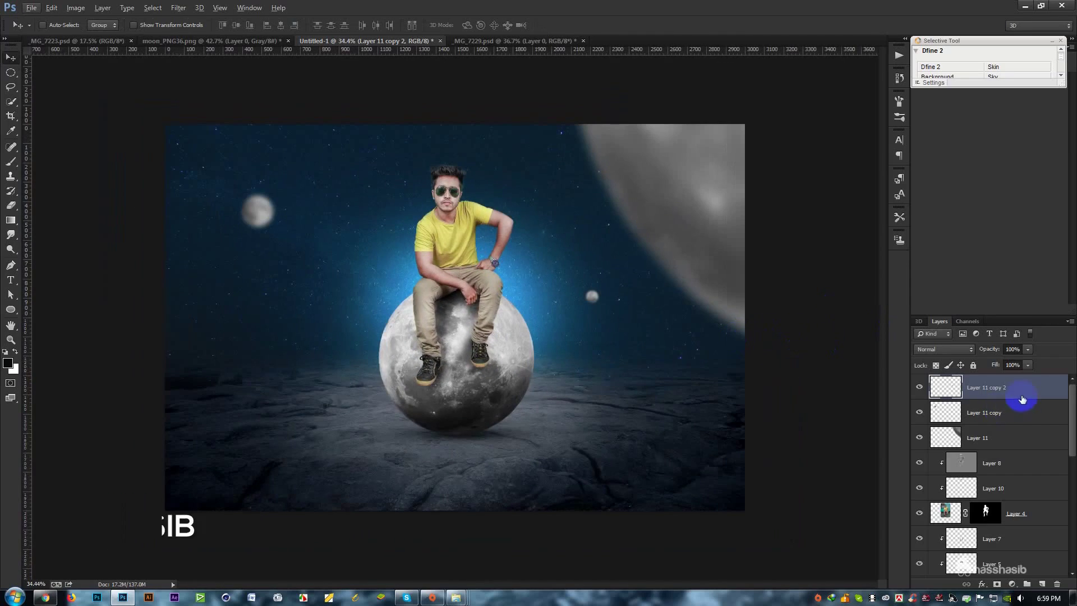
click(1041, 583)
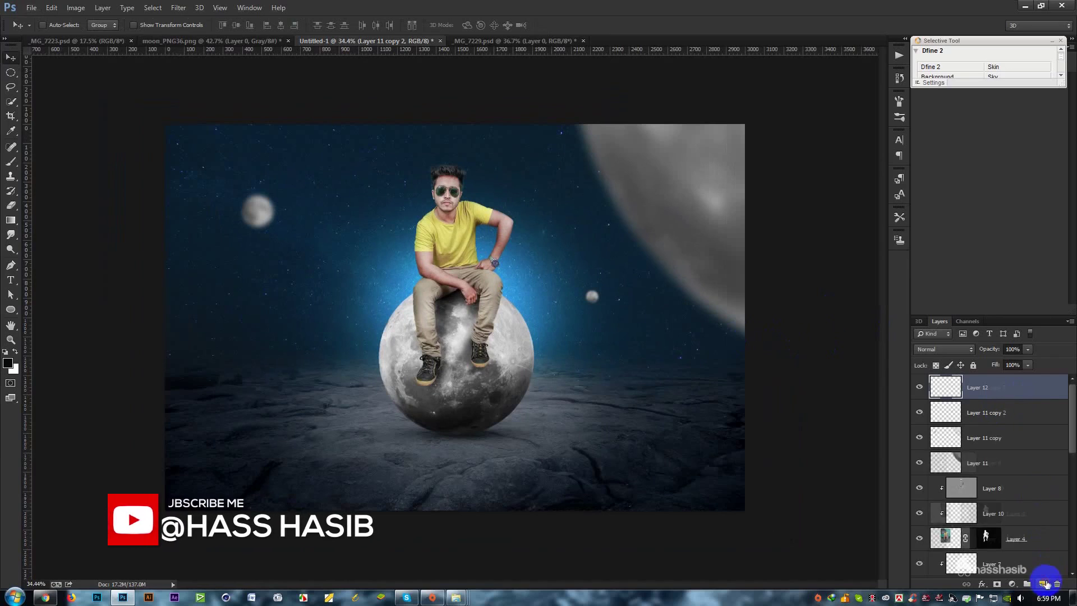
Step: Fill Layer 12 with a merged copy of the scene using Image > Apply Image
click(76, 8)
click(144, 183)
click(802, 117)
Step: In Camera Raw, cool temperature, shift tint, add clarity, lift highlights and deepen shadows
click(178, 7)
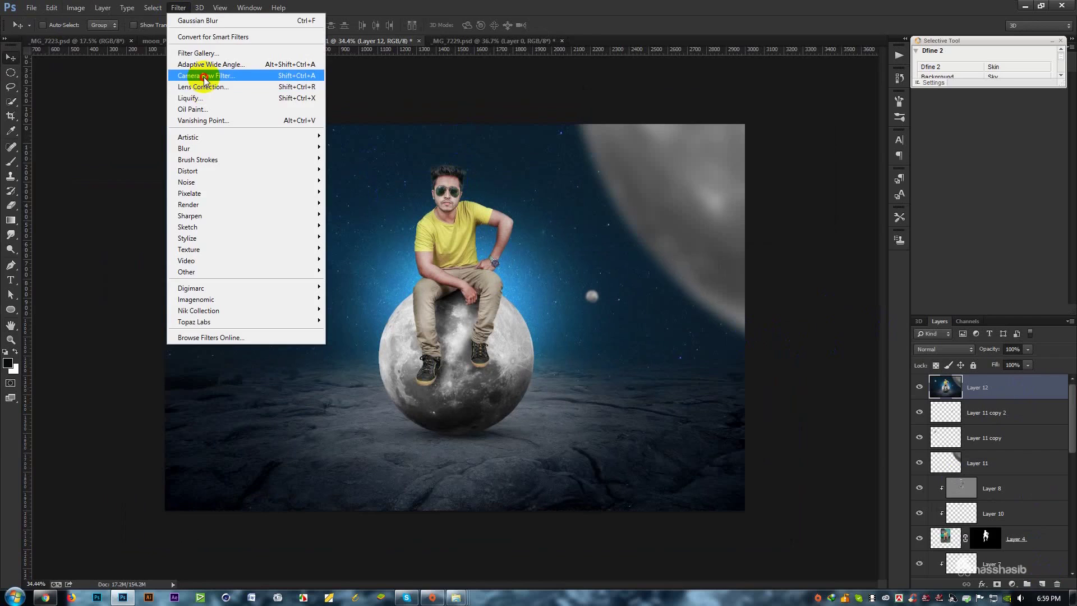
click(204, 77)
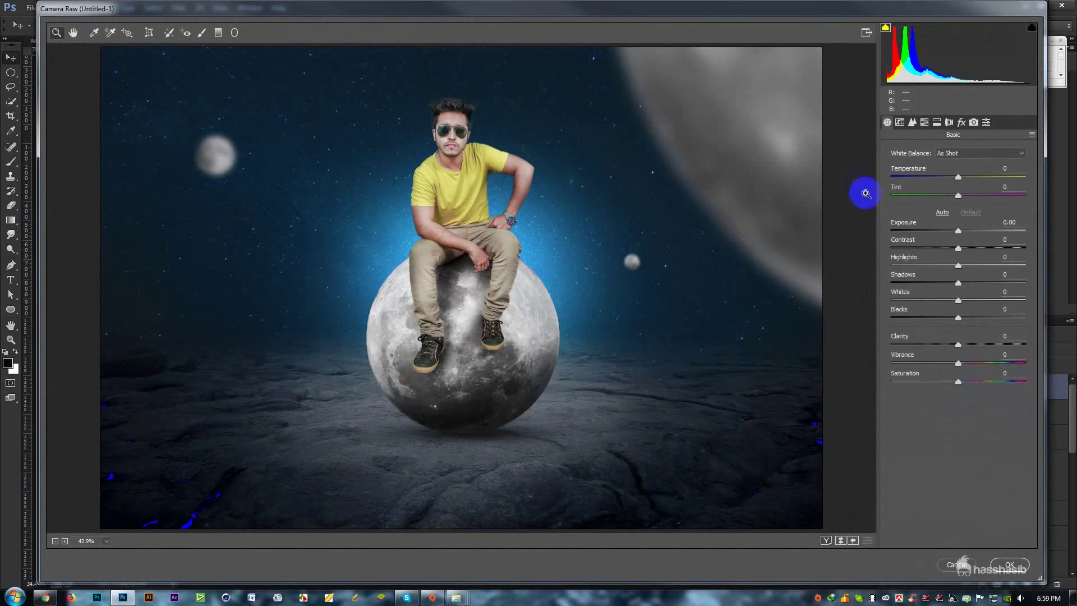
drag(958, 178, 977, 179)
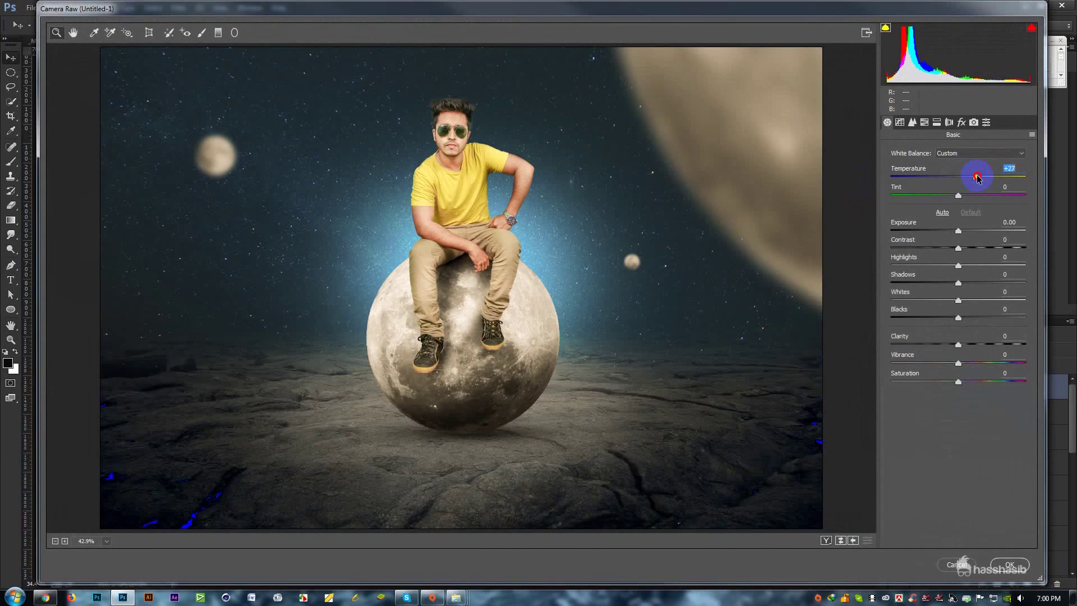
drag(974, 178, 951, 180)
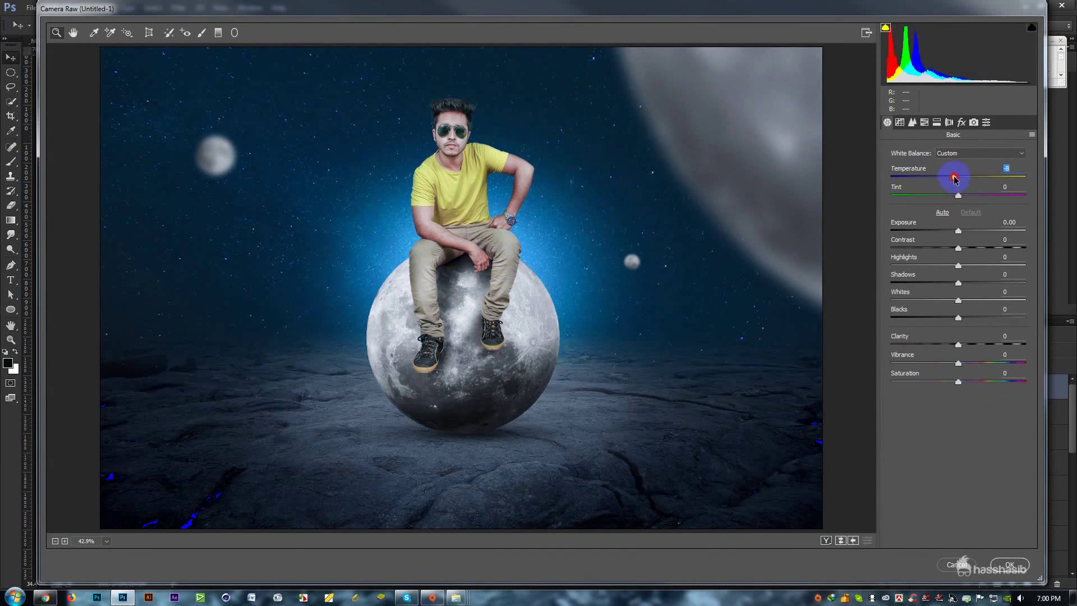
mouse_move(959, 197)
mouse_down()
mouse_move(976, 197)
mouse_move(954, 199)
mouse_up()
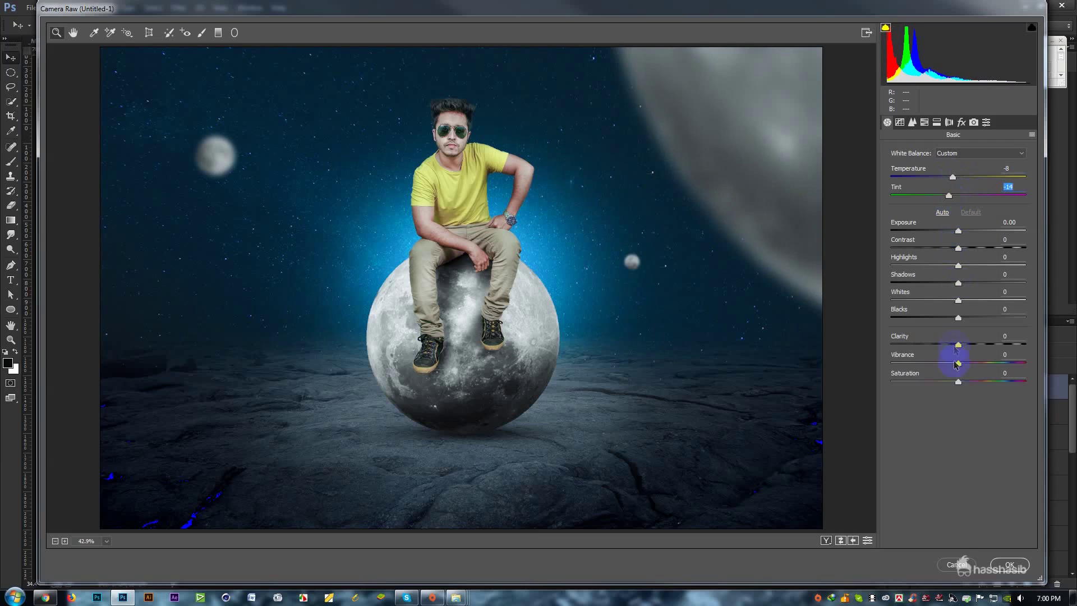
mouse_move(959, 345)
mouse_down()
mouse_move(977, 345)
mouse_move(933, 346)
mouse_move(963, 346)
mouse_move(973, 363)
mouse_move(952, 361)
mouse_move(976, 362)
mouse_move(932, 369)
mouse_move(969, 363)
mouse_up()
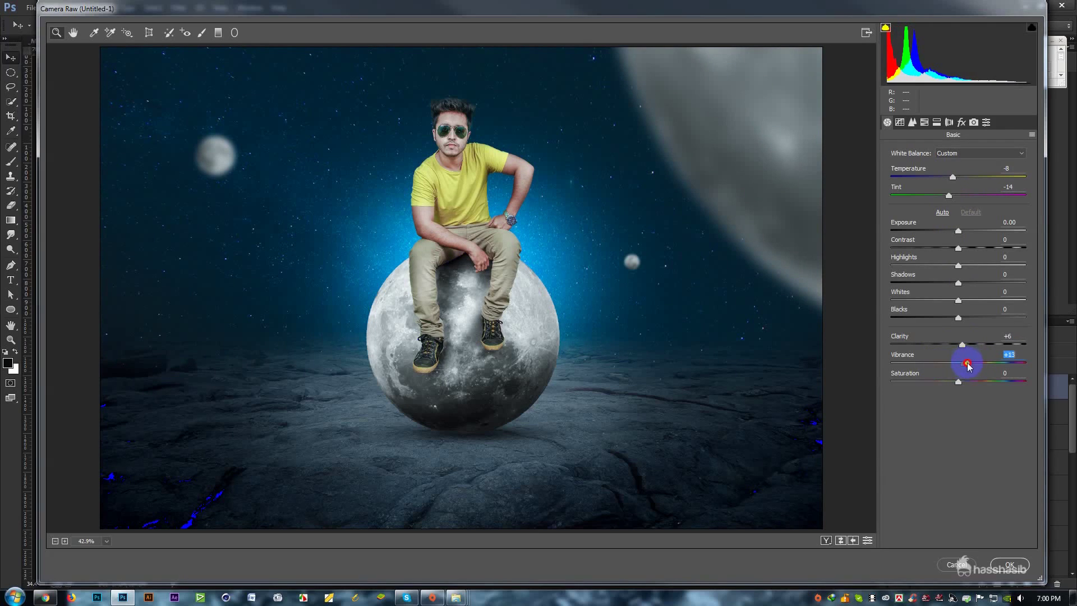
drag(965, 267, 971, 269)
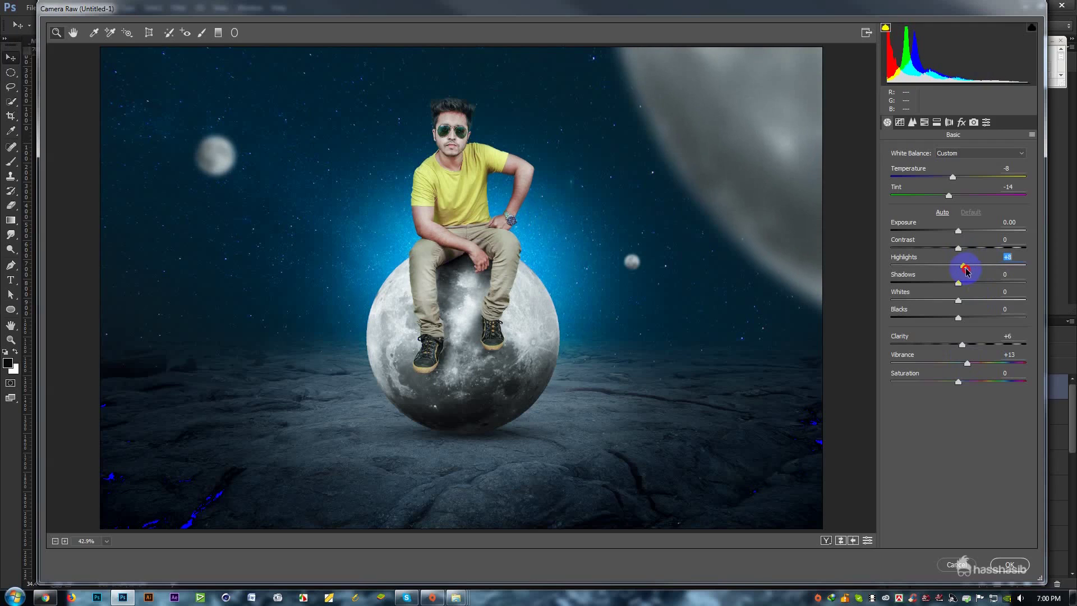
mouse_move(960, 284)
mouse_down()
mouse_move(981, 280)
mouse_move(928, 283)
mouse_up()
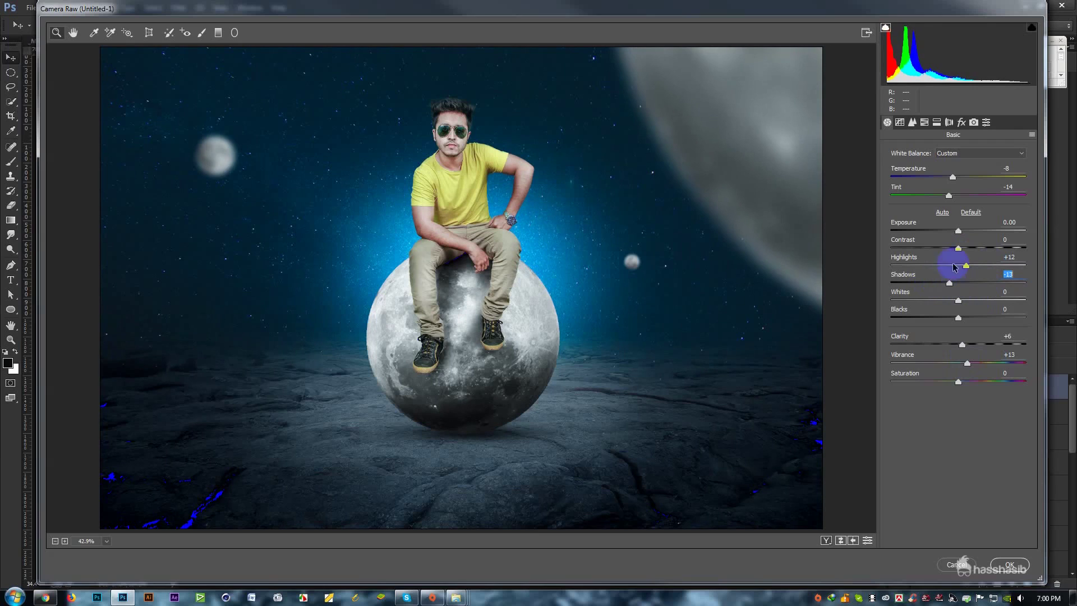
click(912, 122)
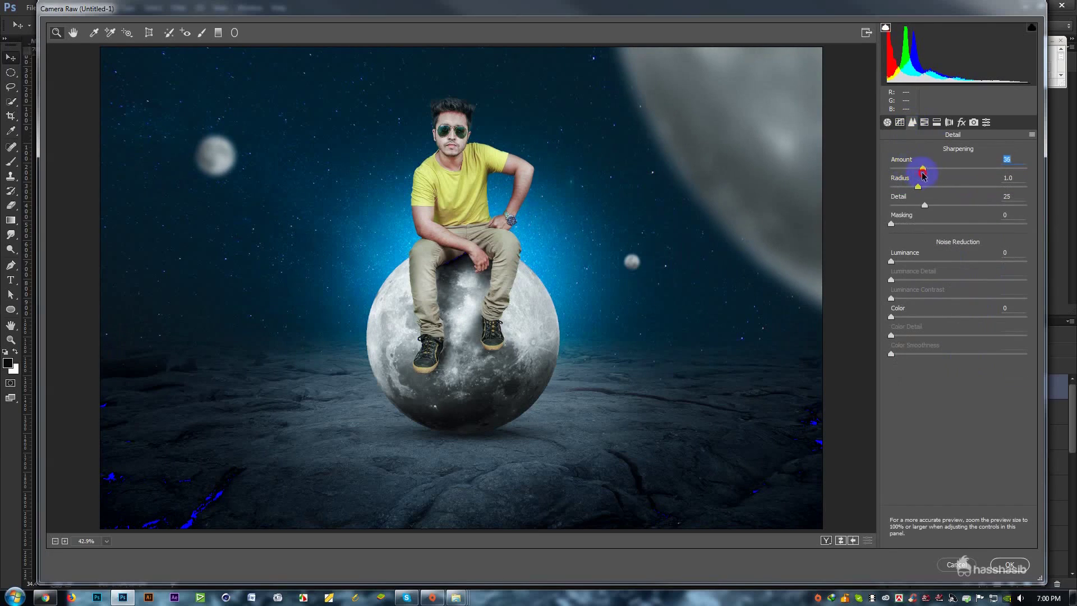
Step: Add a dark Post Crop Vignetting with a negative Amount in Camera Raw Effects
click(960, 122)
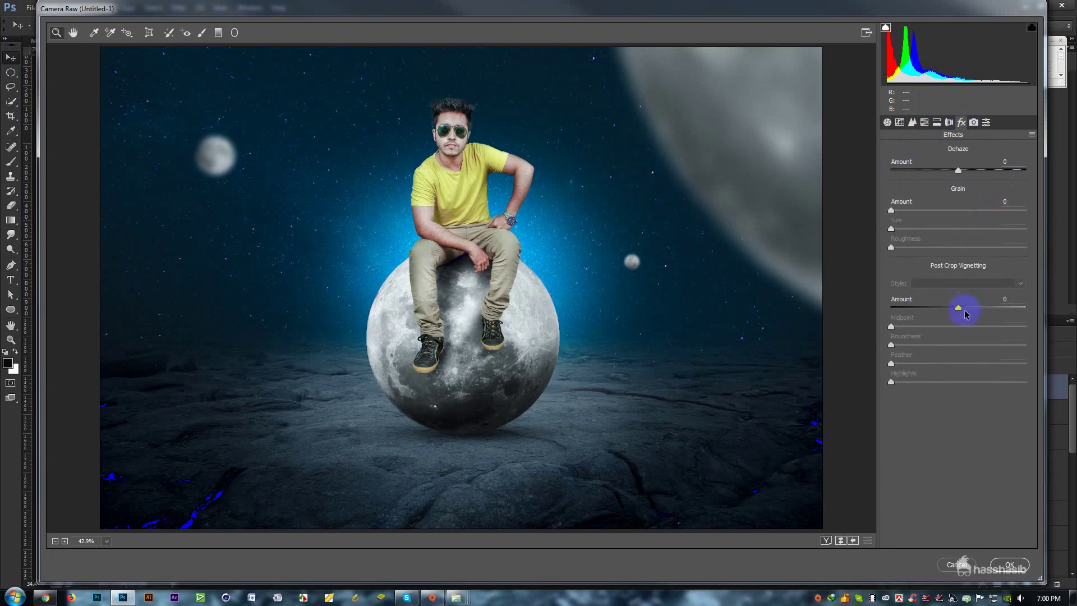
drag(958, 309, 946, 311)
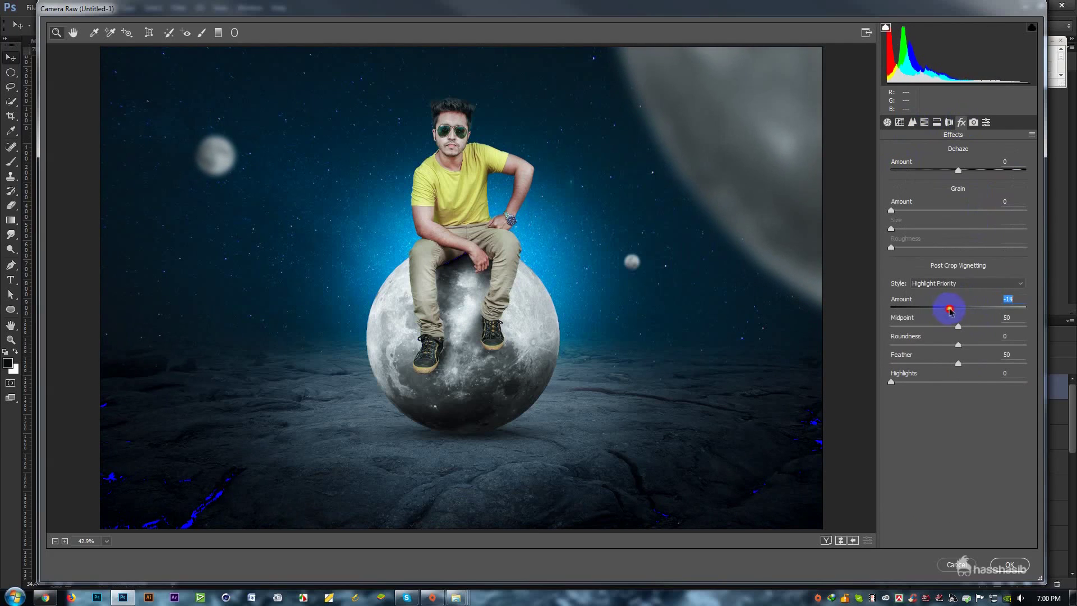
click(912, 122)
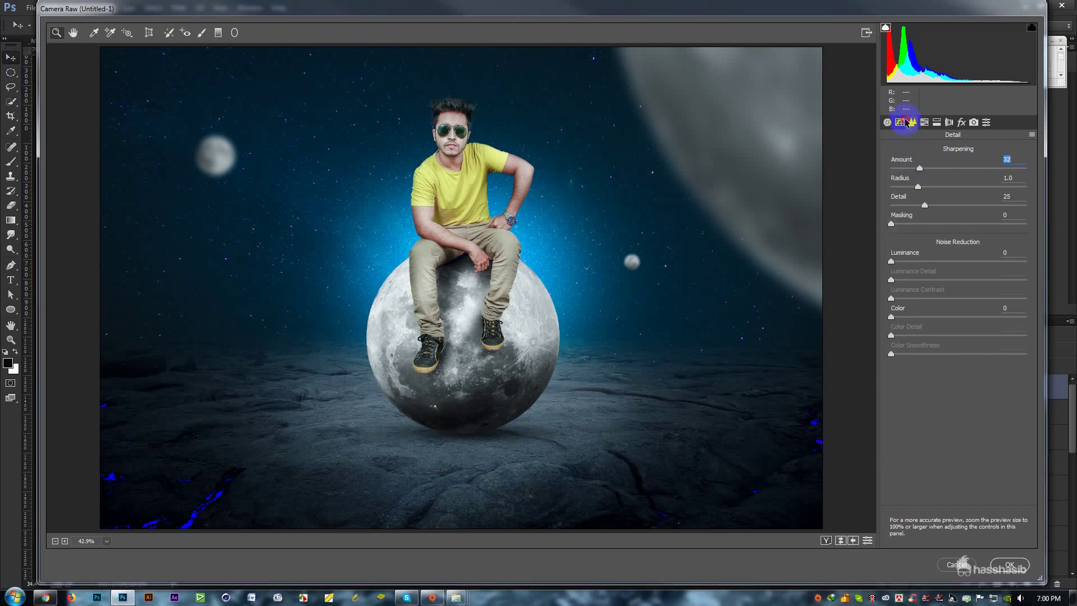
Step: Raise Lights and Highlights in the Tone Curve and apply the Camera Raw grade
click(903, 122)
drag(959, 347, 968, 348)
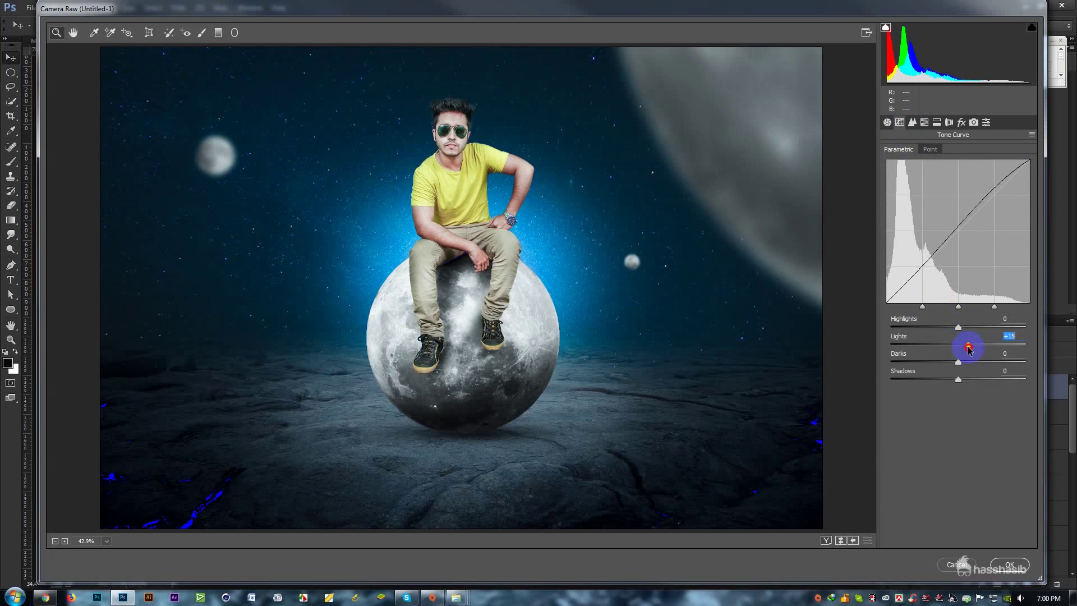
drag(964, 328, 980, 318)
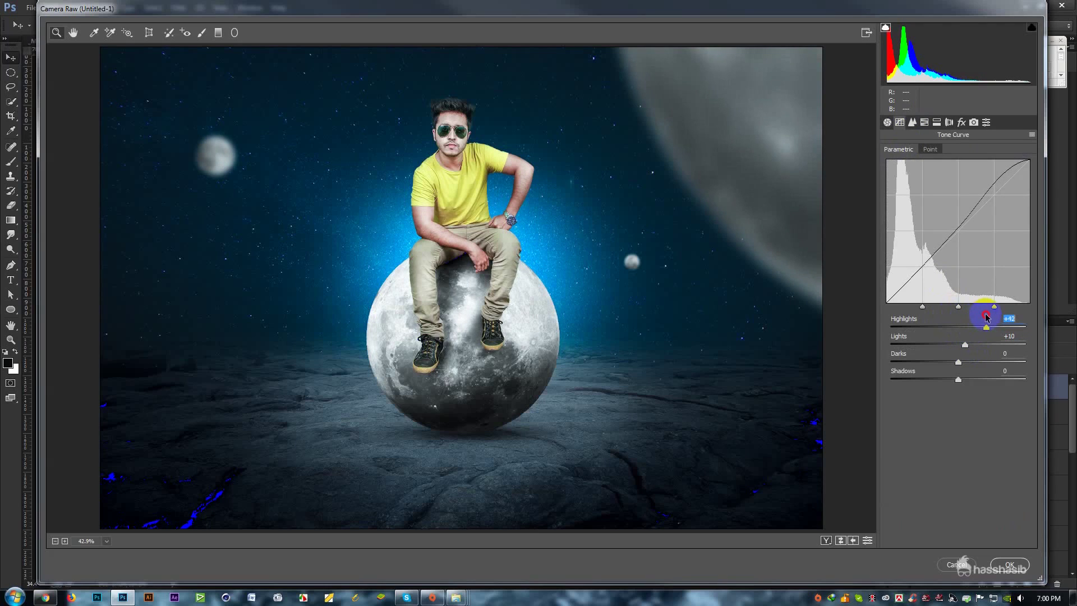
click(999, 572)
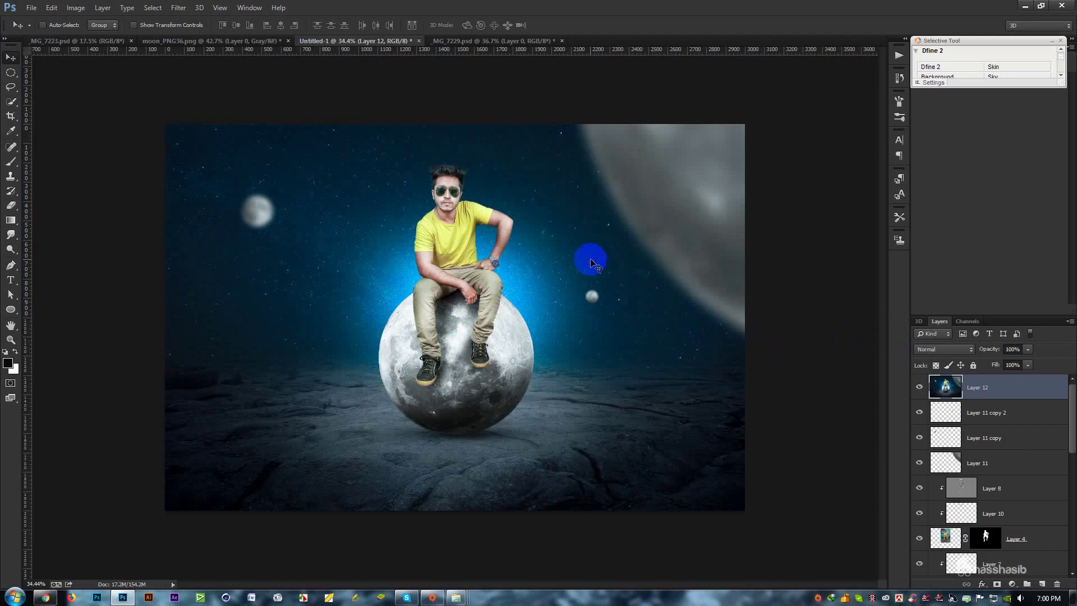
Step: Raise Viveza 2's global Structure to about 38% and apply it as a new layer
scroll(592, 261, up, 1)
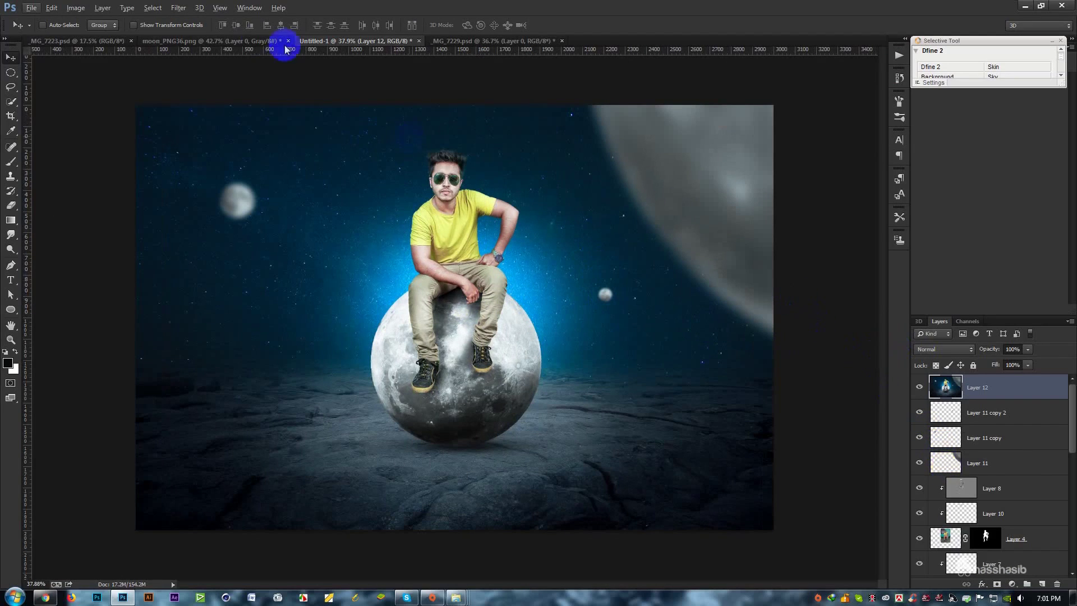
click(178, 8)
mouse_move(199, 311)
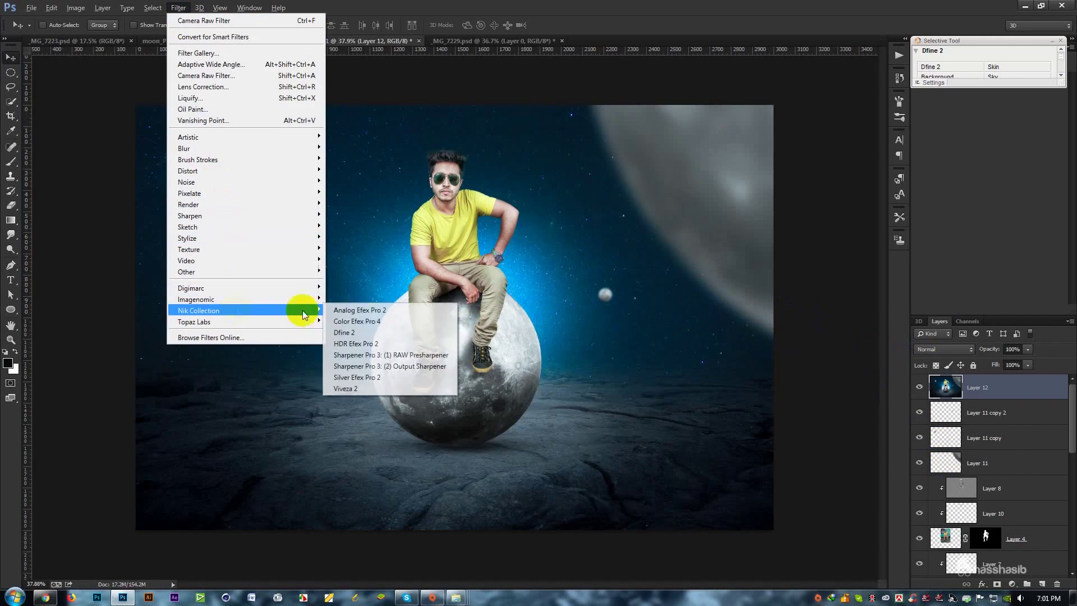
click(352, 389)
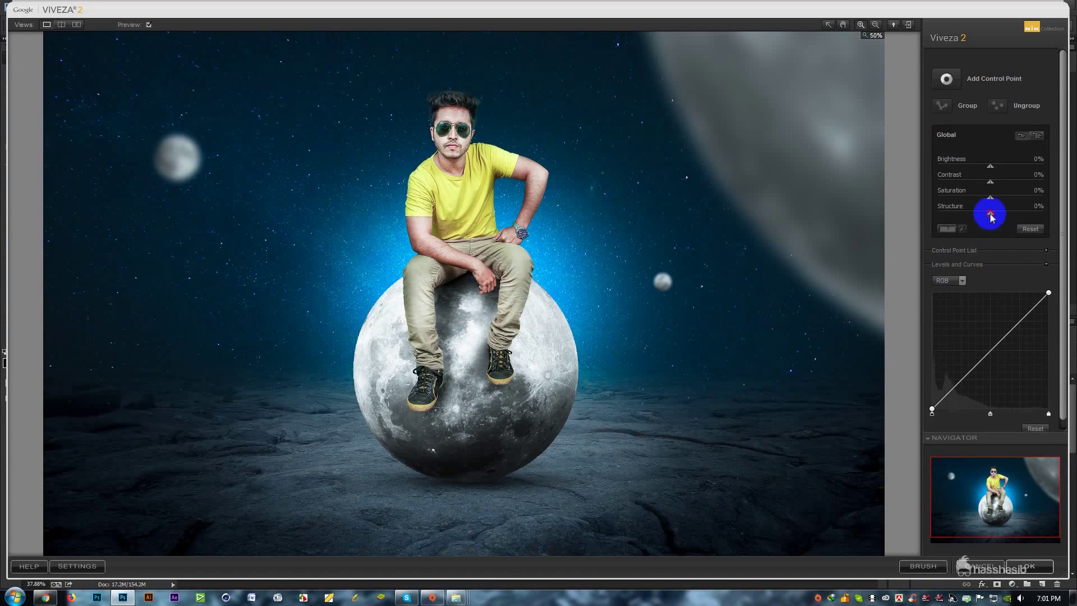
drag(991, 216, 1011, 212)
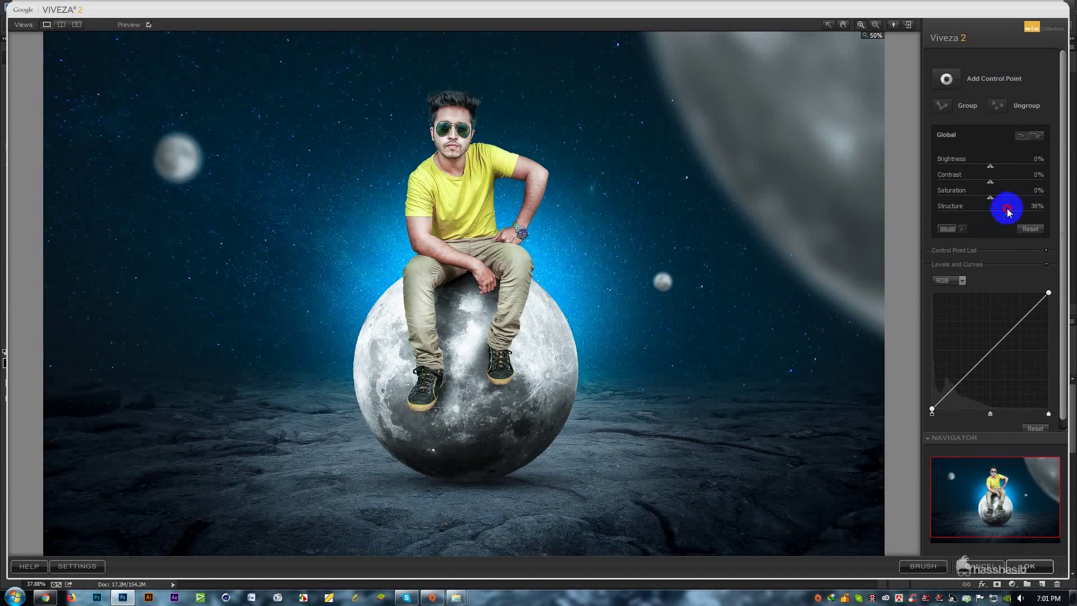
click(1029, 566)
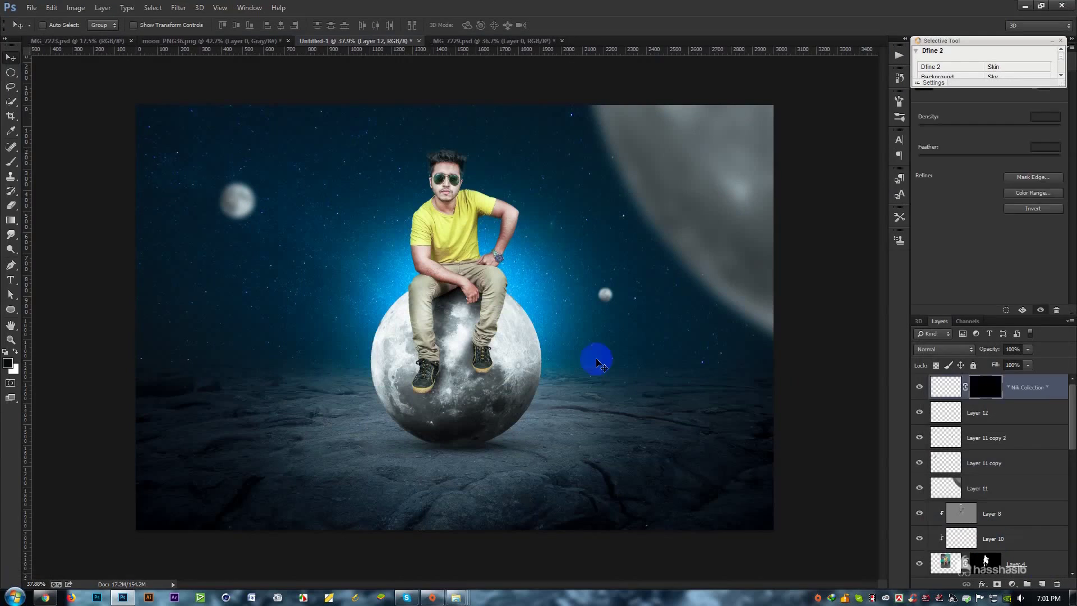
Step: Run Imagenomic Portraiture 2 with default settings on the Viveza 2 layer
click(178, 7)
click(344, 301)
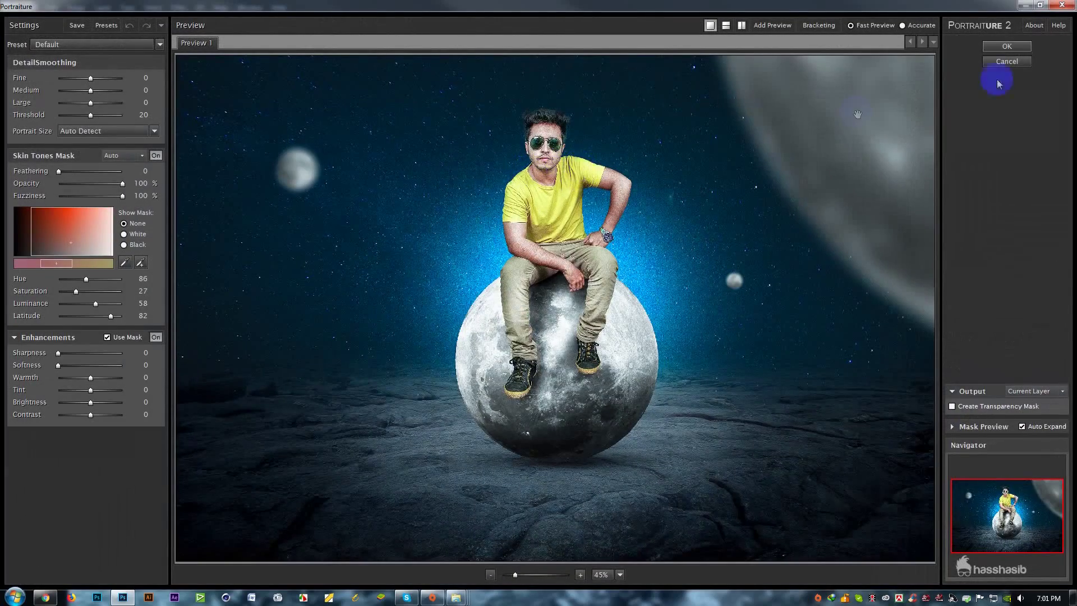
click(580, 574)
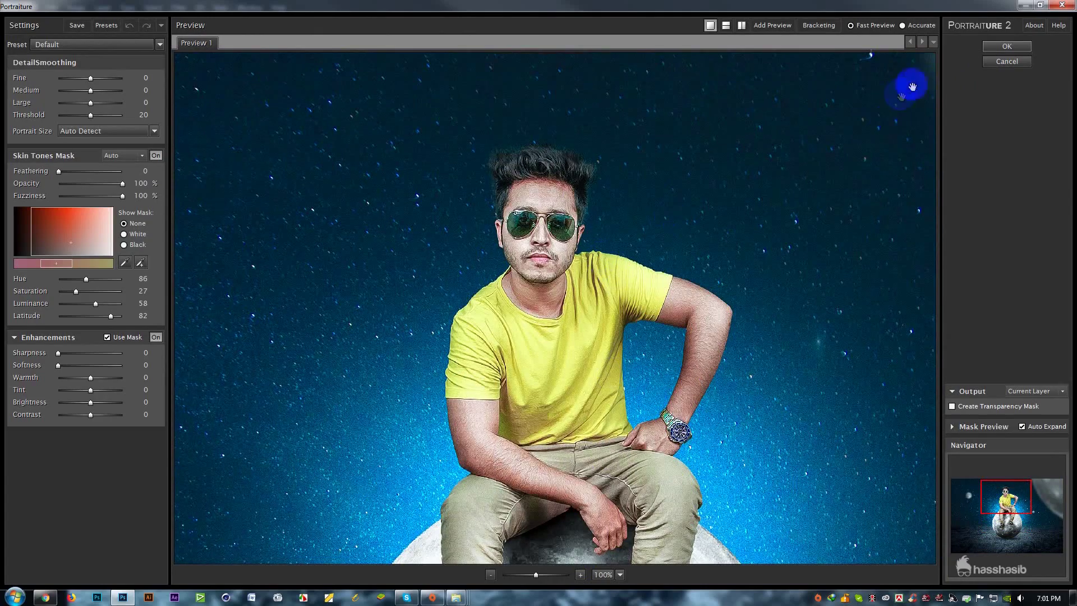
click(1007, 46)
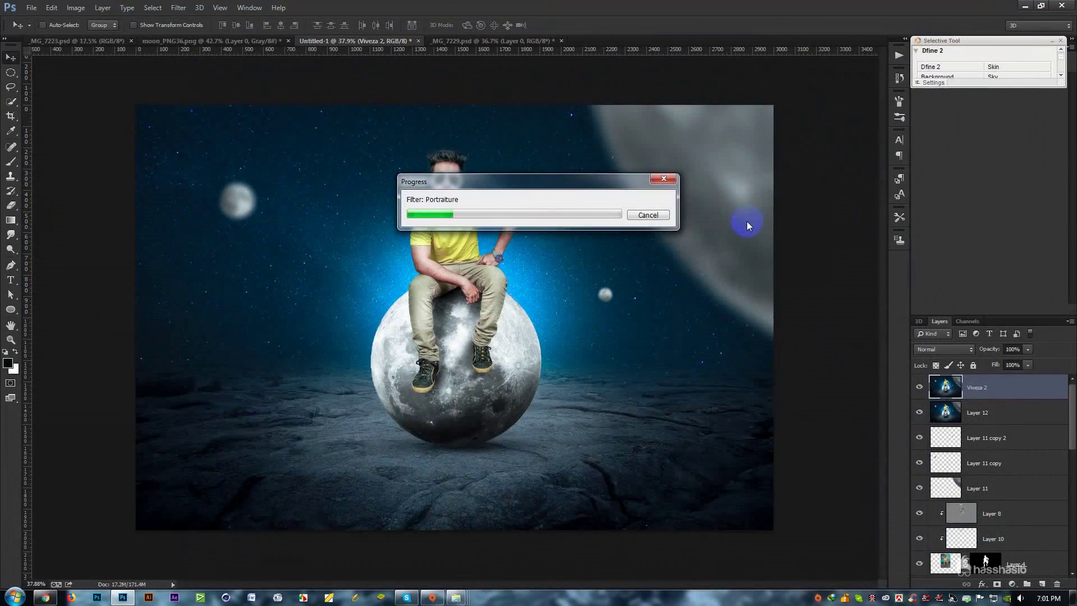
Step: Zoom in on the man's face and switch to the Smudge Tool
scroll(471, 230, up, 3)
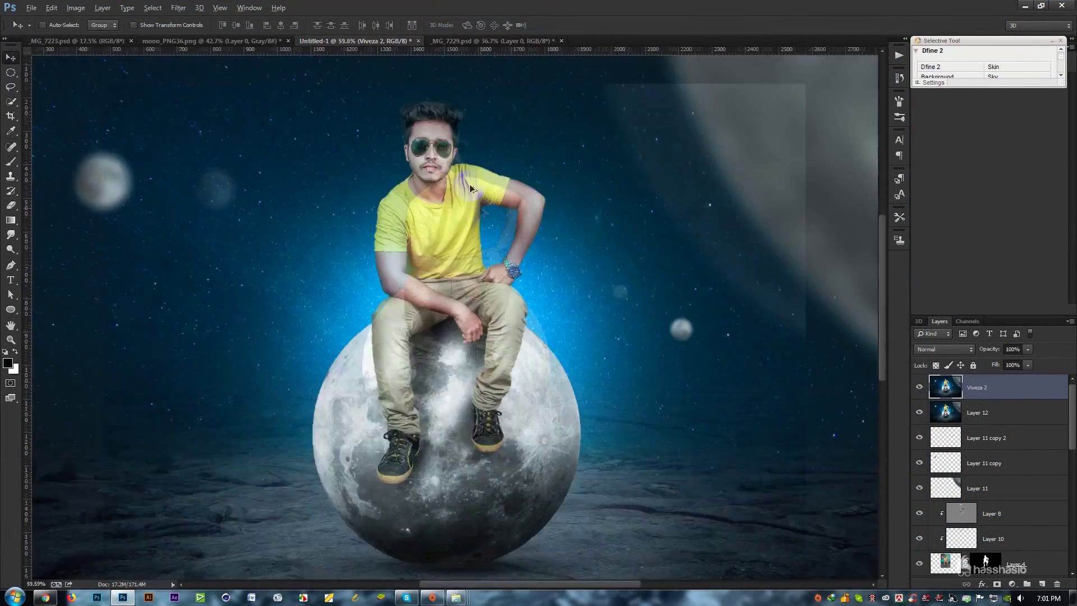
scroll(368, 77, up, 2)
scroll(488, 139, up, 4)
scroll(488, 200, up, 2)
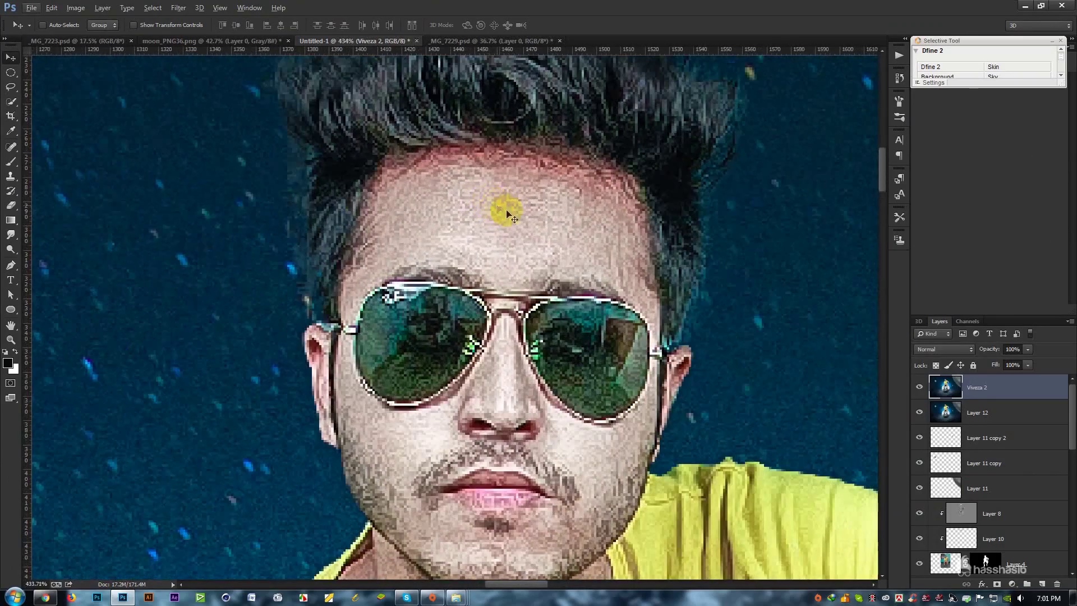
click(17, 210)
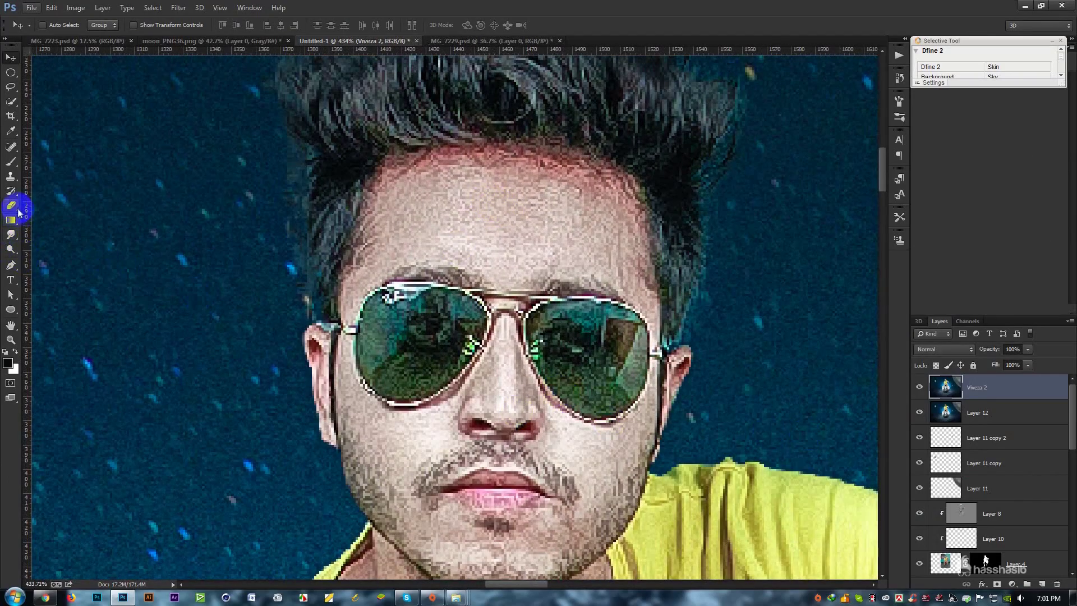
click(10, 176)
right_click(11, 163)
right_click(11, 234)
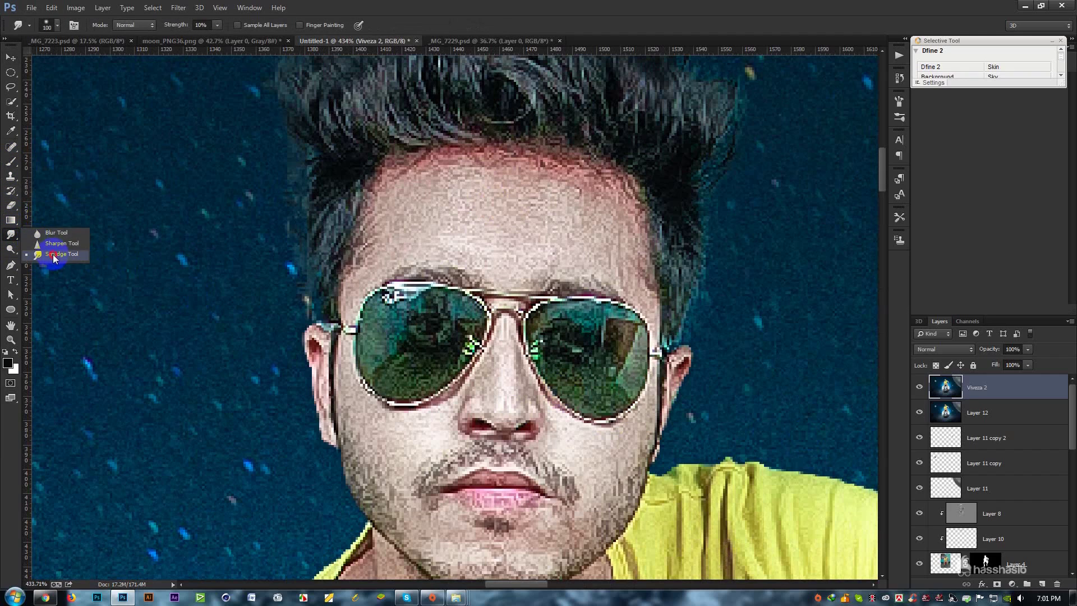
click(56, 258)
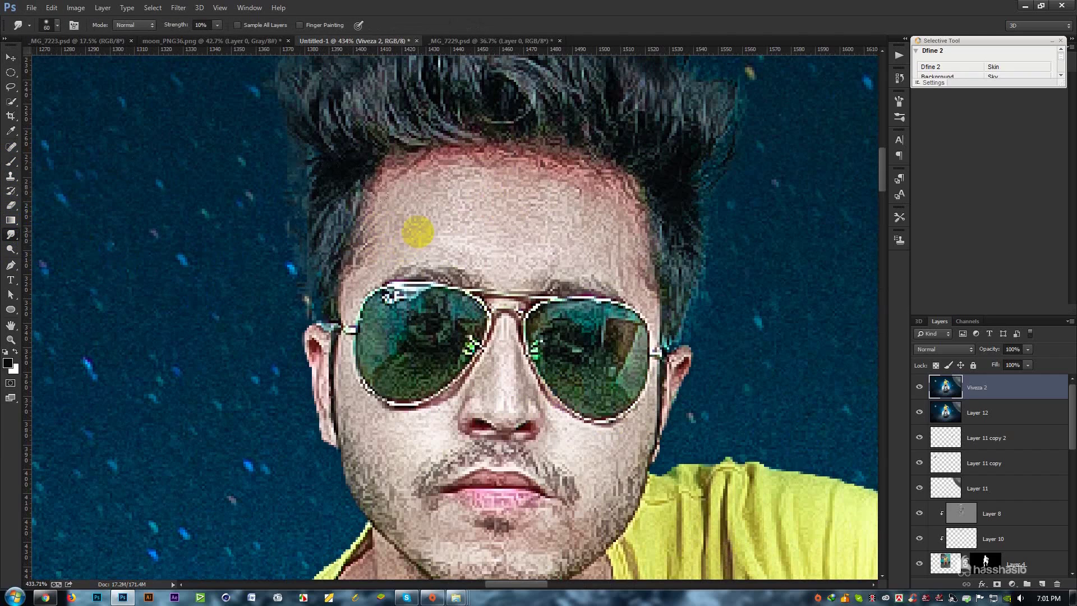
Step: Smudge the forehead and left cheek smooth with a smaller brush
mouse_move(395, 189)
mouse_down()
mouse_move(463, 185)
mouse_move(577, 214)
mouse_up()
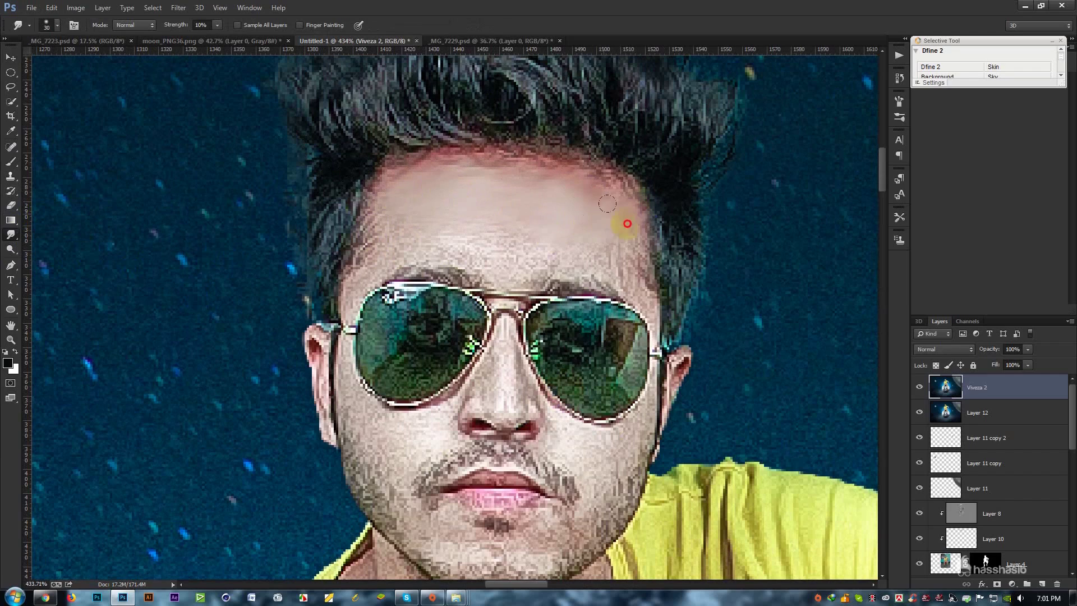
key(bracketleft)
drag(577, 213, 394, 234)
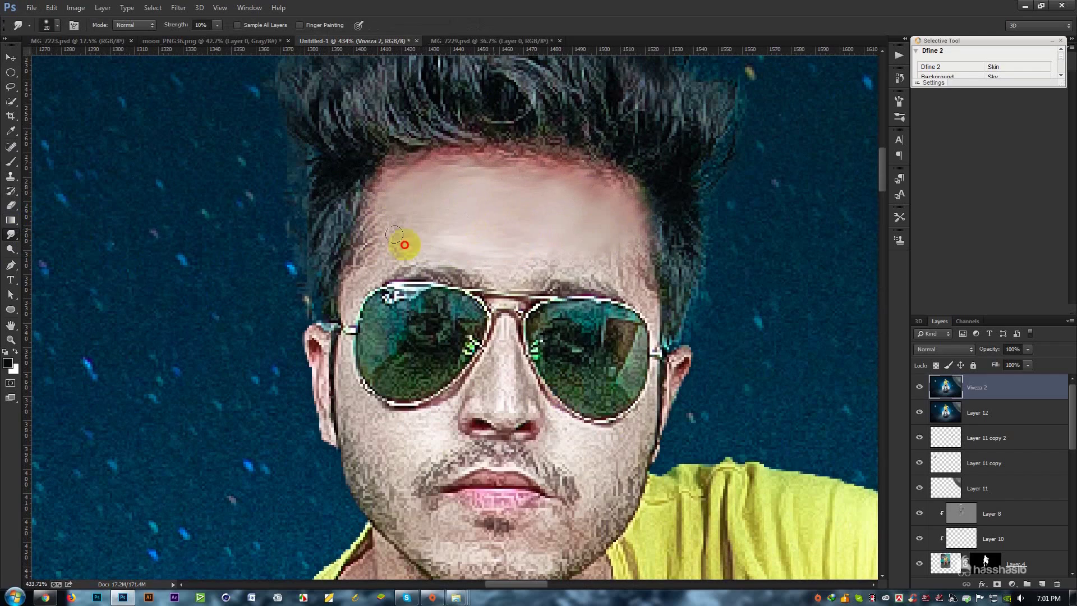
drag(491, 198, 610, 244)
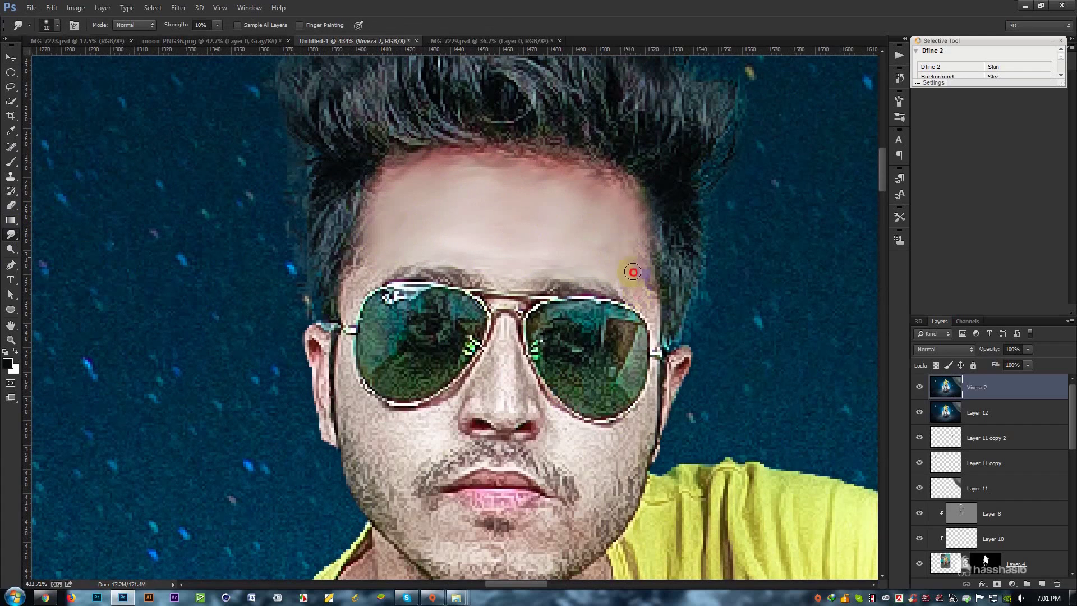
scroll(456, 360, down, 2)
drag(385, 379, 350, 348)
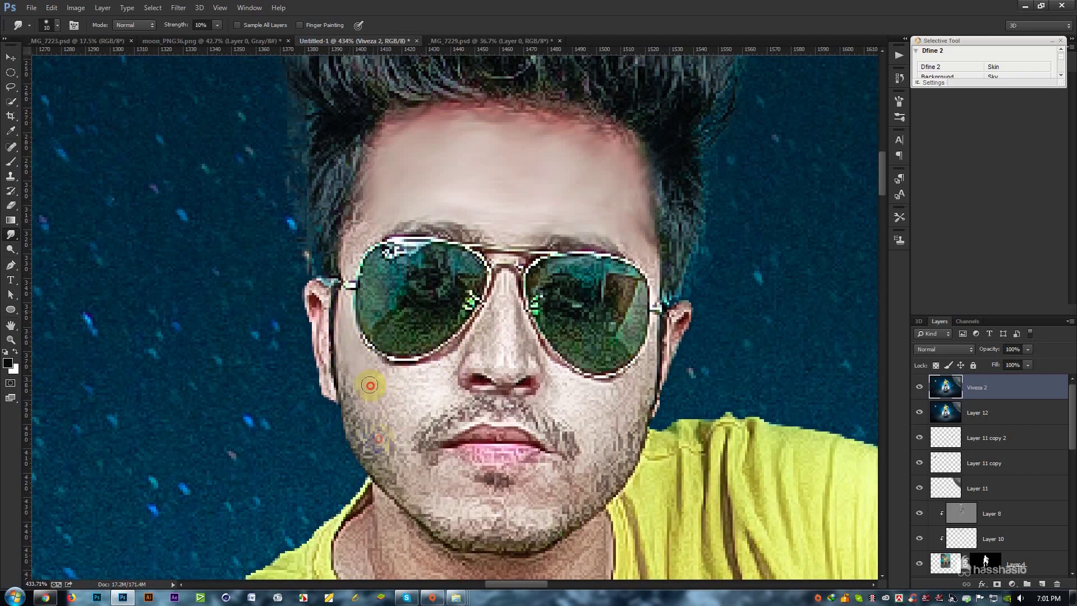
drag(370, 385, 411, 410)
Step: Smudge the left cheek, brow and temple beside the glasses to smooth the skin
click(380, 375)
mouse_move(368, 370)
mouse_down()
mouse_move(432, 373)
mouse_move(413, 404)
mouse_move(432, 396)
mouse_move(456, 359)
mouse_move(480, 348)
mouse_move(497, 308)
mouse_move(505, 332)
mouse_move(516, 318)
mouse_move(528, 365)
mouse_move(481, 355)
mouse_move(553, 372)
mouse_move(557, 398)
mouse_move(567, 385)
mouse_move(598, 402)
mouse_move(623, 377)
mouse_move(620, 404)
mouse_move(596, 435)
mouse_up()
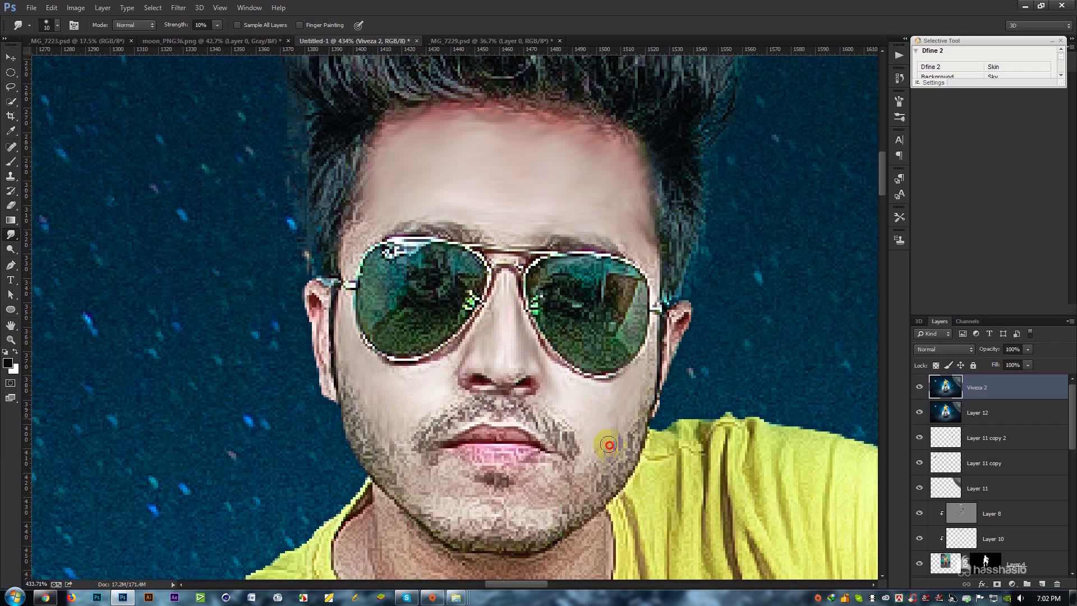
mouse_move(649, 349)
mouse_down()
mouse_move(655, 269)
mouse_move(493, 223)
mouse_move(354, 241)
mouse_up()
drag(402, 208, 350, 262)
drag(542, 216, 488, 224)
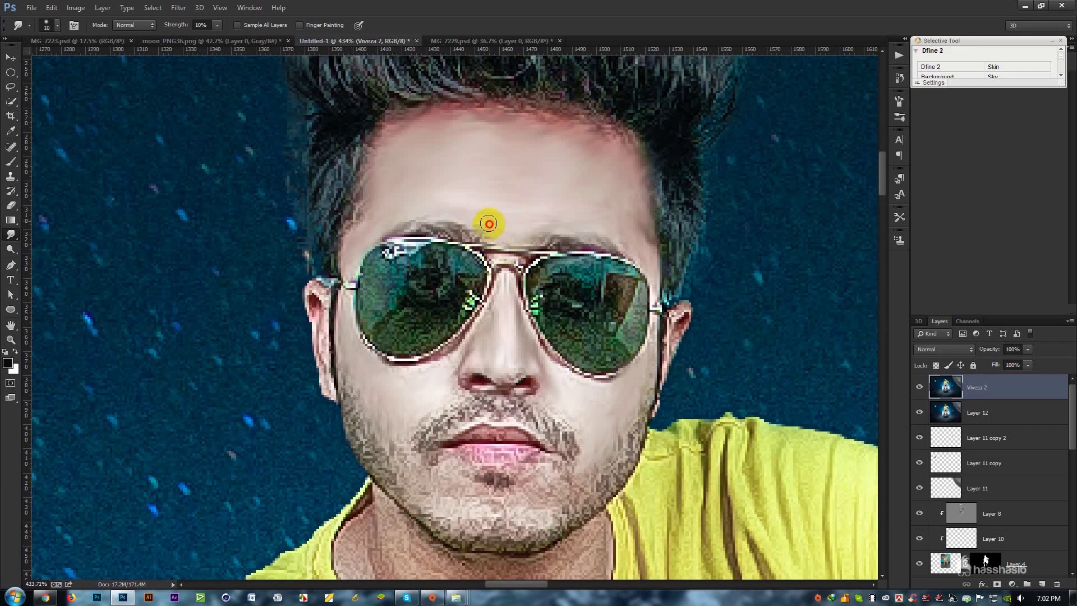
Step: Smudge around the nose, upper lip, left chin and lower lip
drag(531, 387, 481, 420)
scroll(481, 420, down, 3)
mouse_move(405, 368)
mouse_down()
mouse_move(406, 392)
mouse_move(497, 424)
mouse_up()
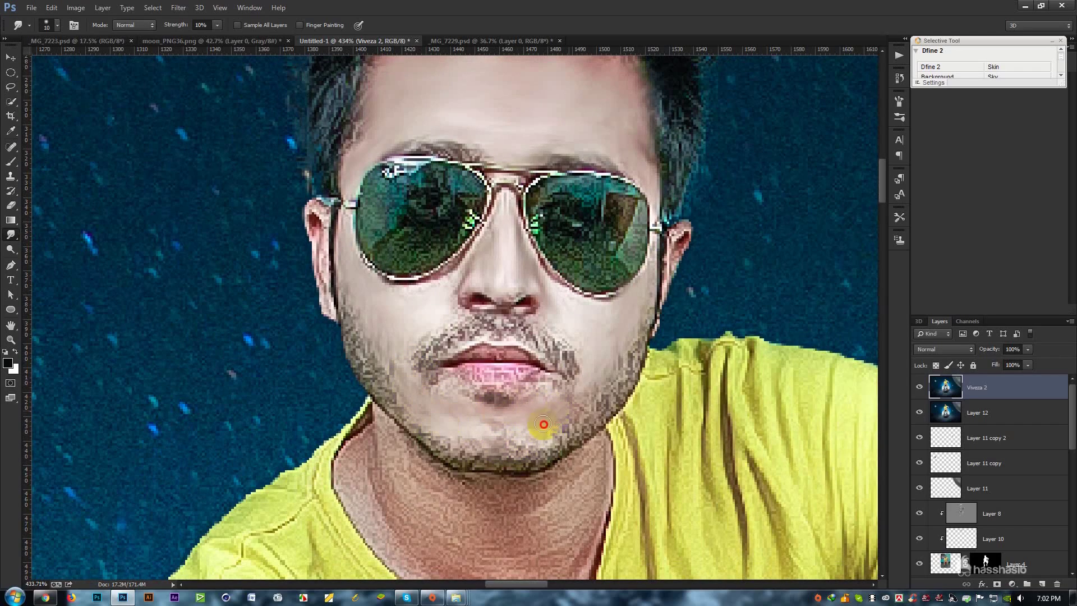
drag(520, 369, 486, 351)
scroll(497, 348, down, 2)
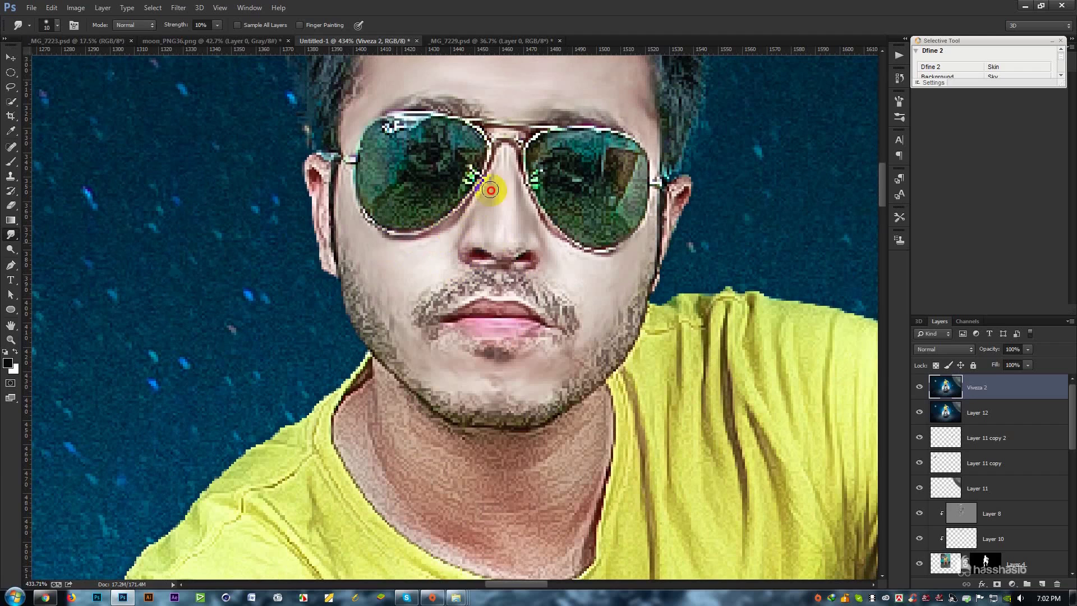
Step: Smooth beside the mustache and both sides of the neck, then zoom out to the whole figure
drag(524, 257, 577, 344)
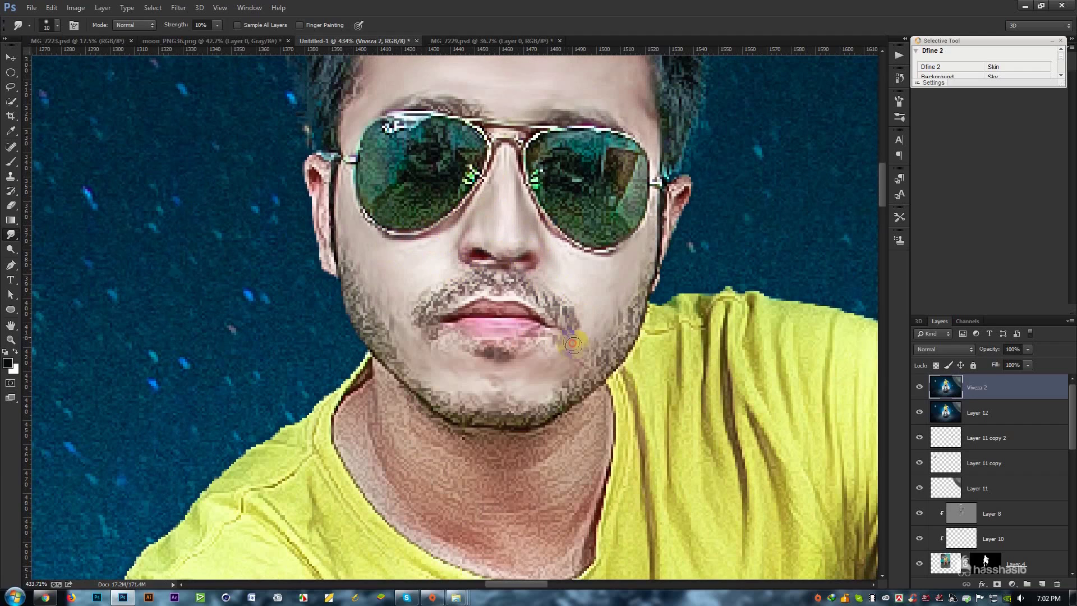
scroll(510, 396, down, 2)
scroll(415, 383, down, 2)
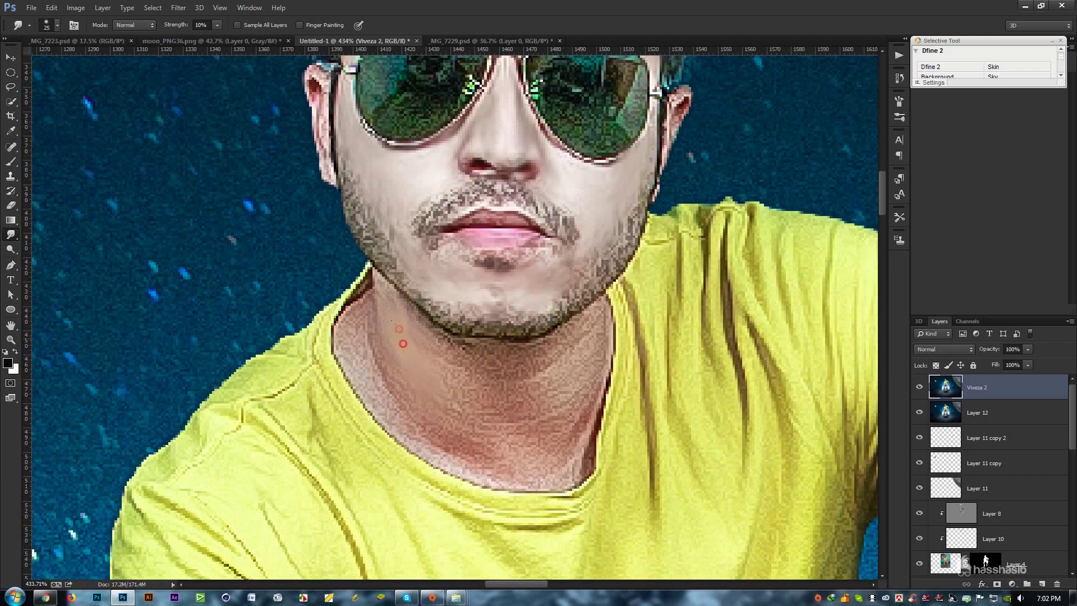
mouse_move(532, 495)
mouse_down()
mouse_move(373, 409)
mouse_move(357, 331)
mouse_move(454, 348)
mouse_up()
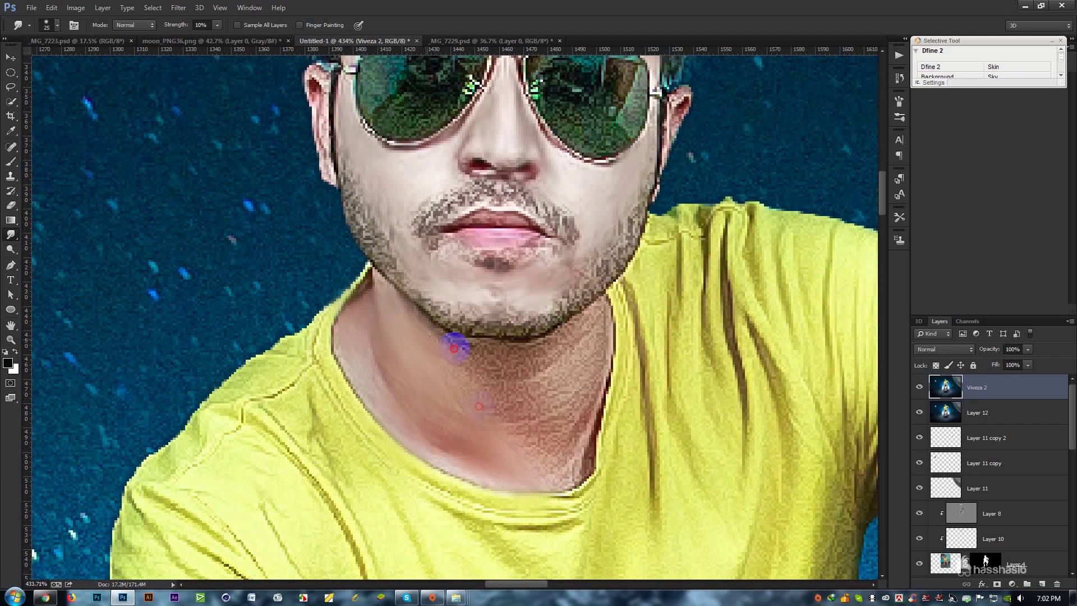
mouse_move(567, 475)
mouse_down()
mouse_move(589, 339)
mouse_move(520, 379)
mouse_up()
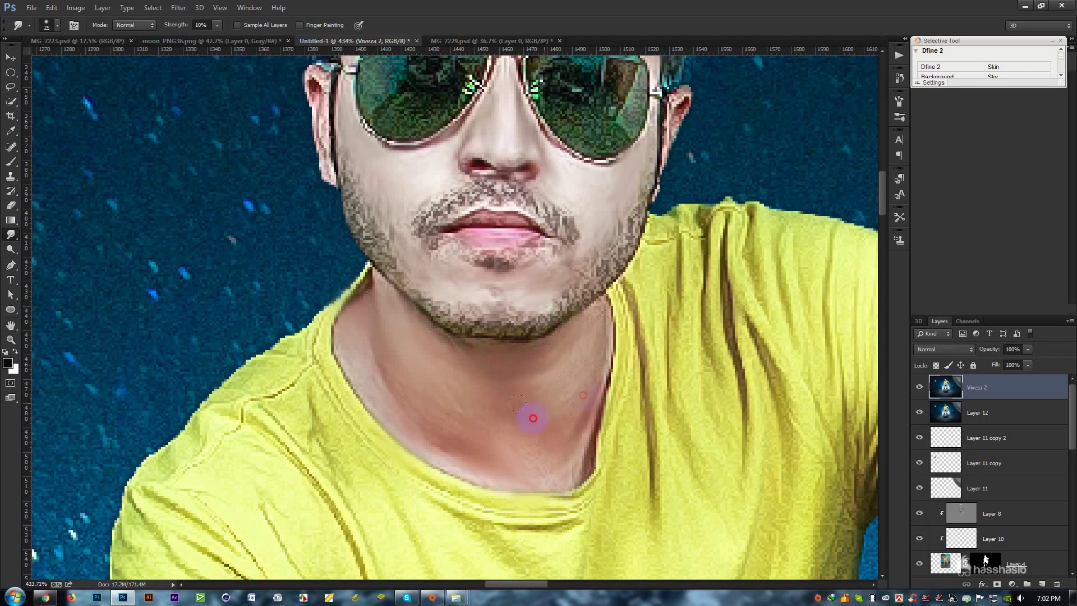
scroll(589, 352, down, 5)
scroll(620, 376, down, 4)
scroll(620, 375, down, 3)
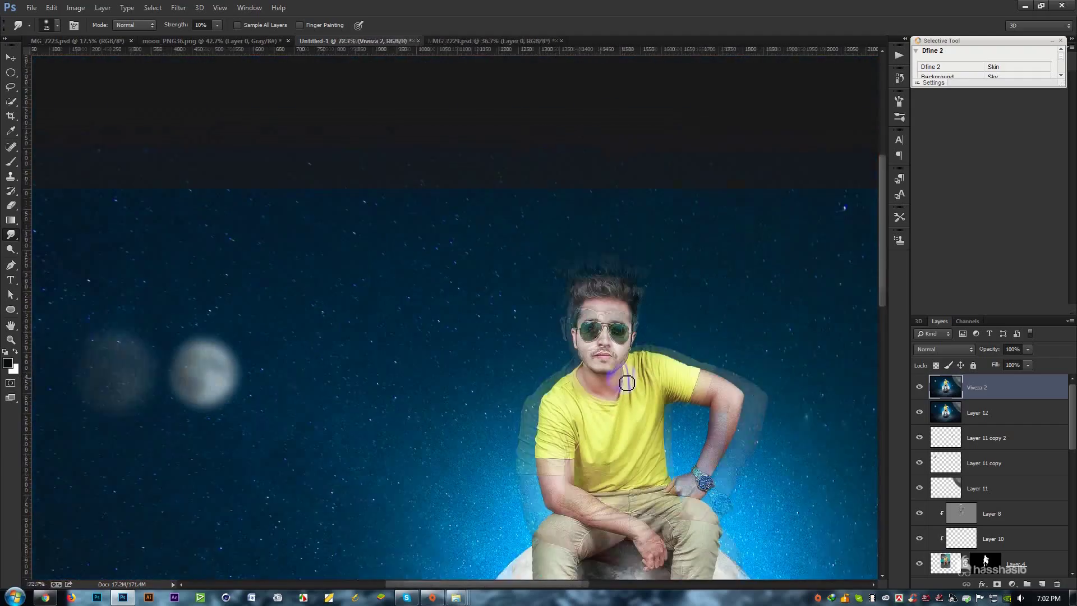
Step: Zoom into the glasses and start a Pen path with curved points along the left lens rim
scroll(681, 286, up, 2)
scroll(658, 305, up, 2)
scroll(651, 314, up, 2)
scroll(512, 344, up, 2)
scroll(512, 344, up, 2)
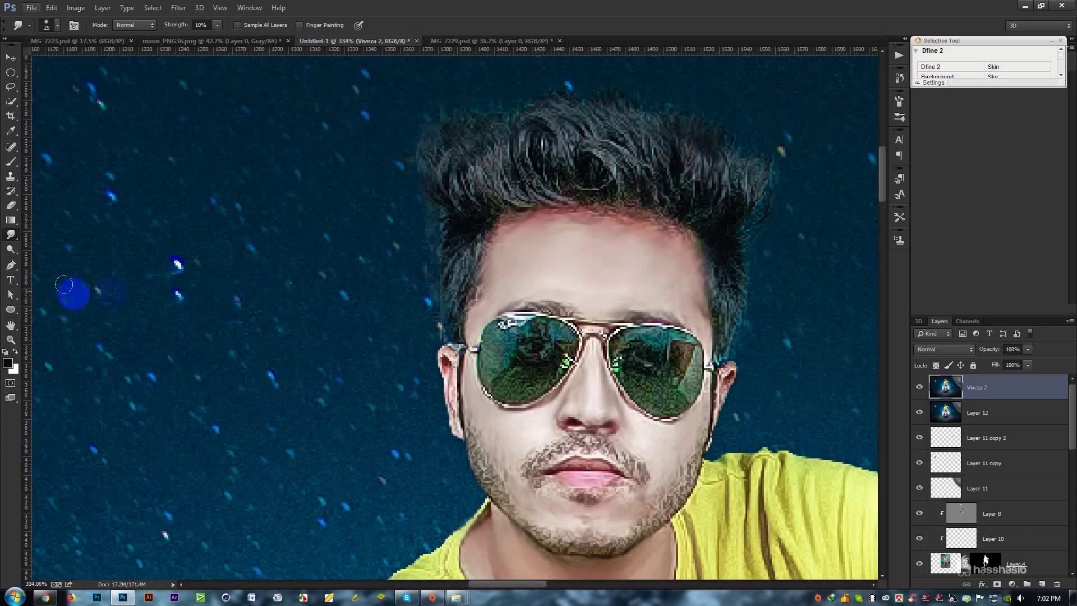
click(13, 267)
click(471, 387)
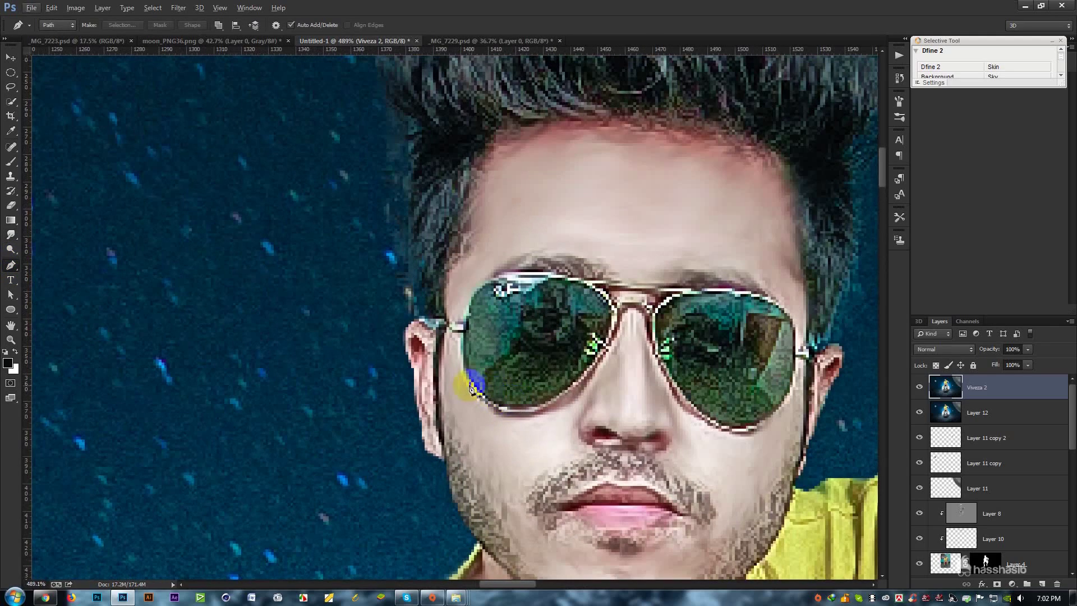
click(502, 319)
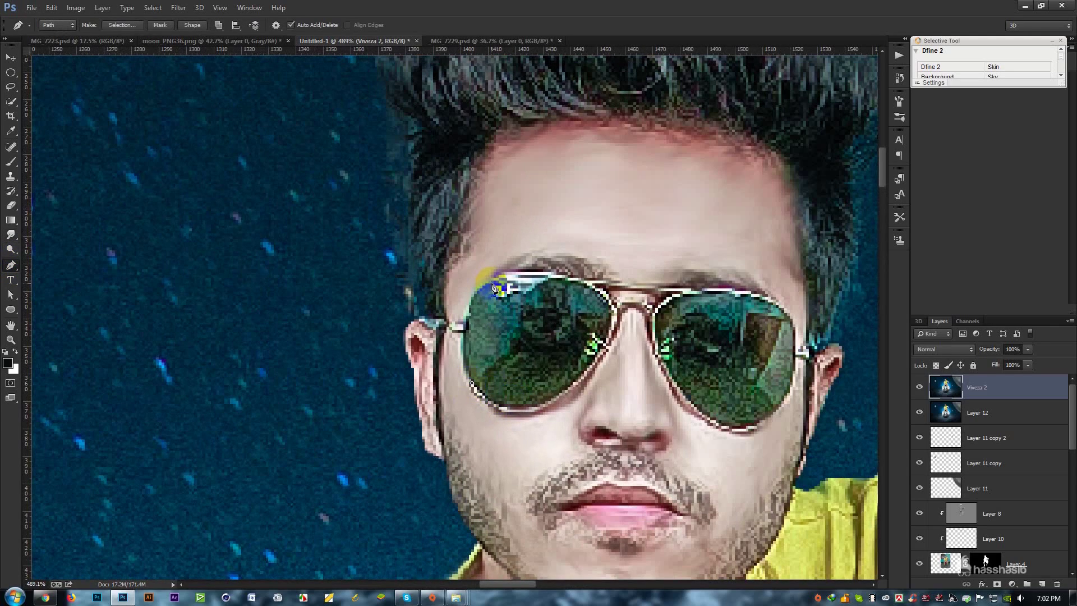
drag(517, 268, 537, 258)
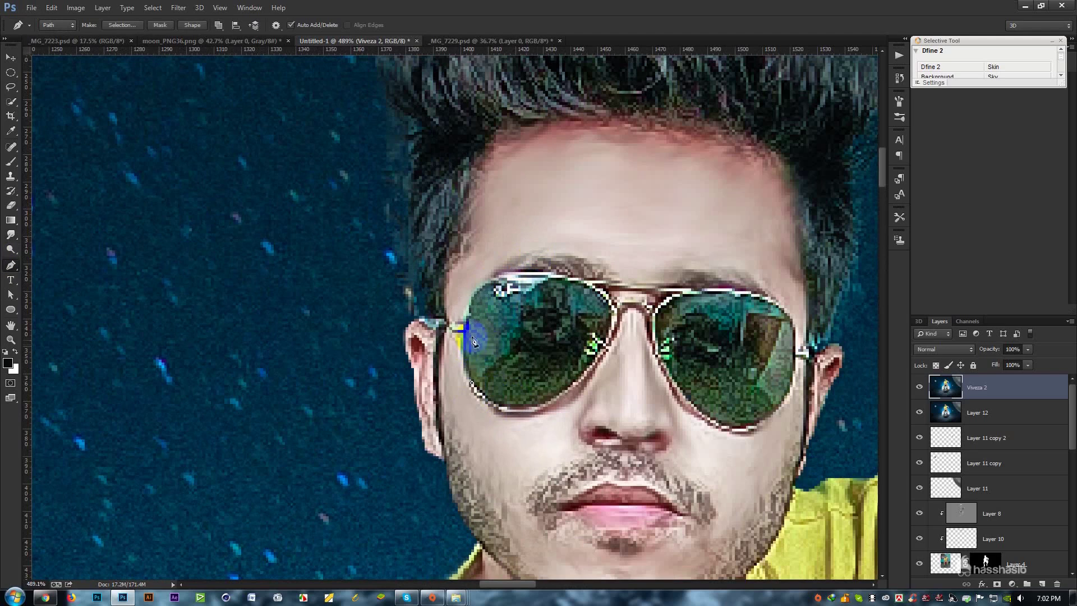
mouse_move(467, 337)
mouse_down()
mouse_move(469, 299)
mouse_move(536, 279)
mouse_move(593, 311)
mouse_move(635, 362)
mouse_up()
Step: Finish the left lens path around the lower edge and nose bridge, then select Viveza 2
alt+click(619, 322)
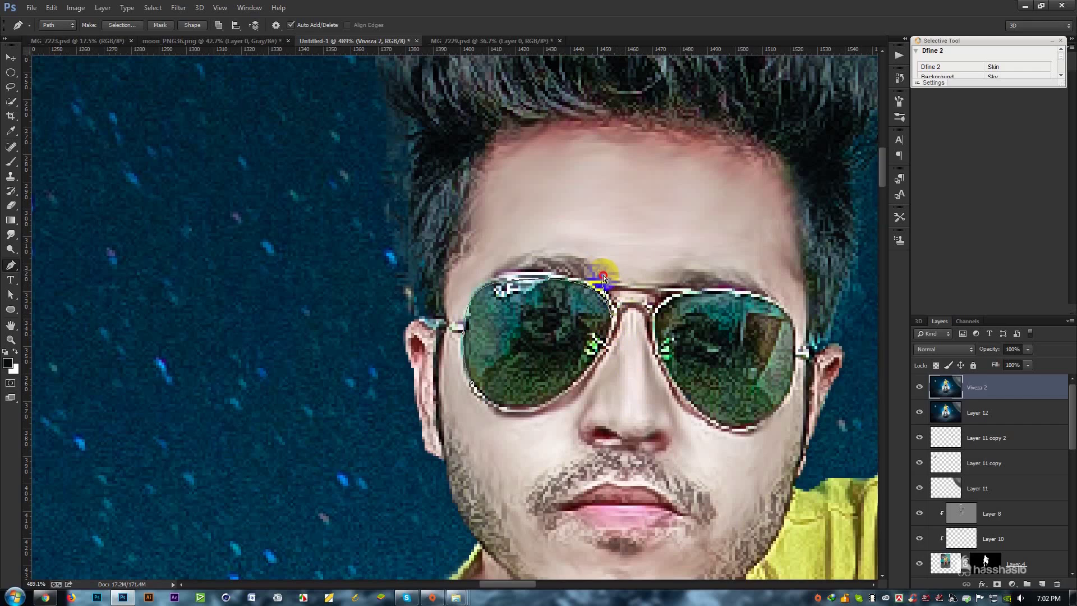
drag(603, 276, 595, 294)
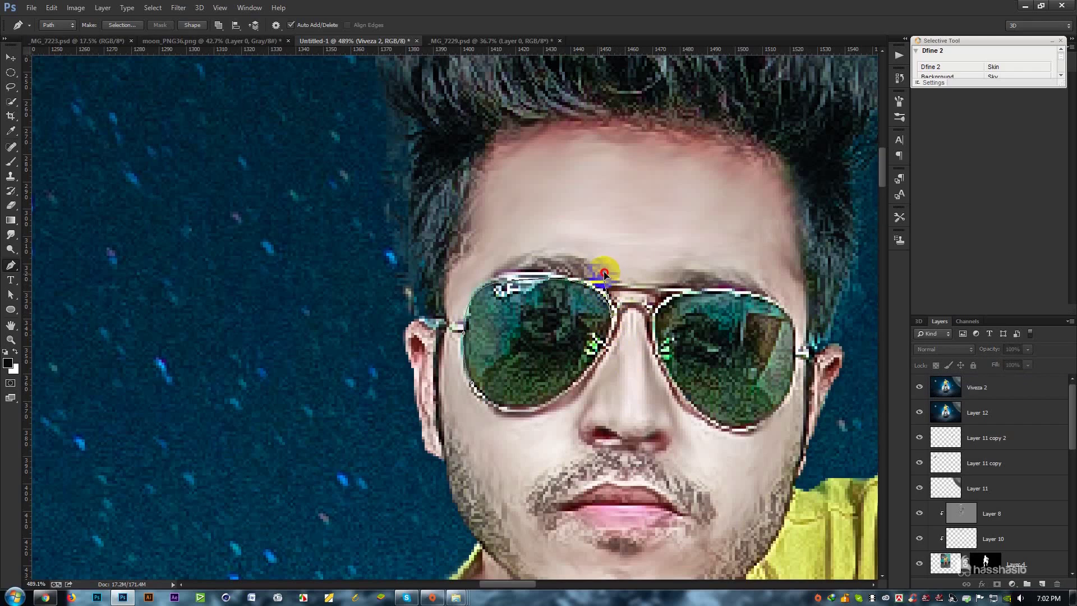
click(538, 415)
click(623, 319)
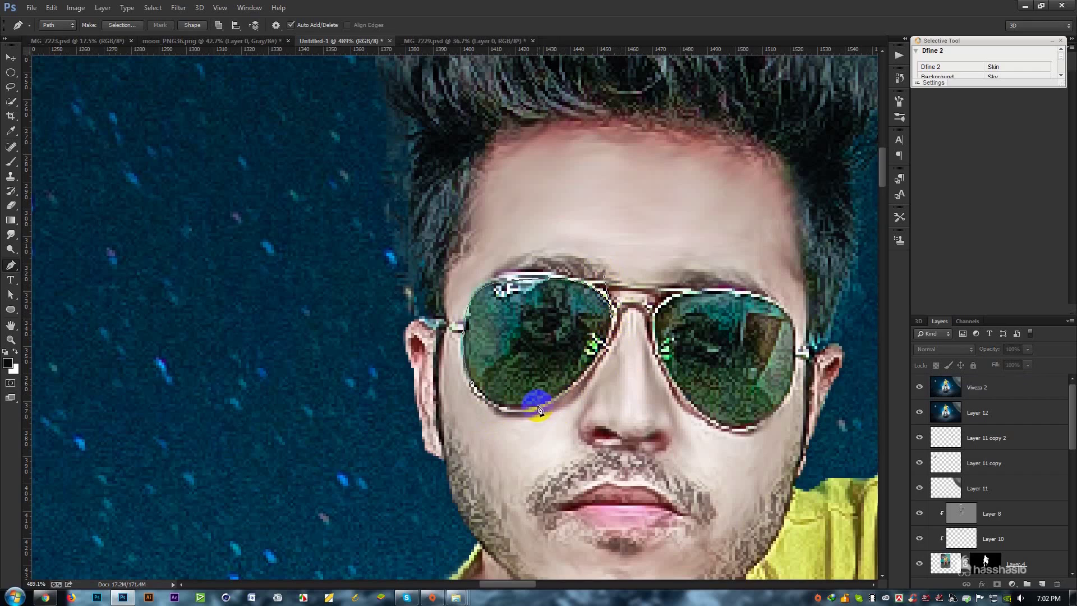
click(466, 440)
click(526, 412)
mouse_move(538, 413)
mouse_down()
mouse_move(476, 386)
mouse_move(463, 359)
mouse_up()
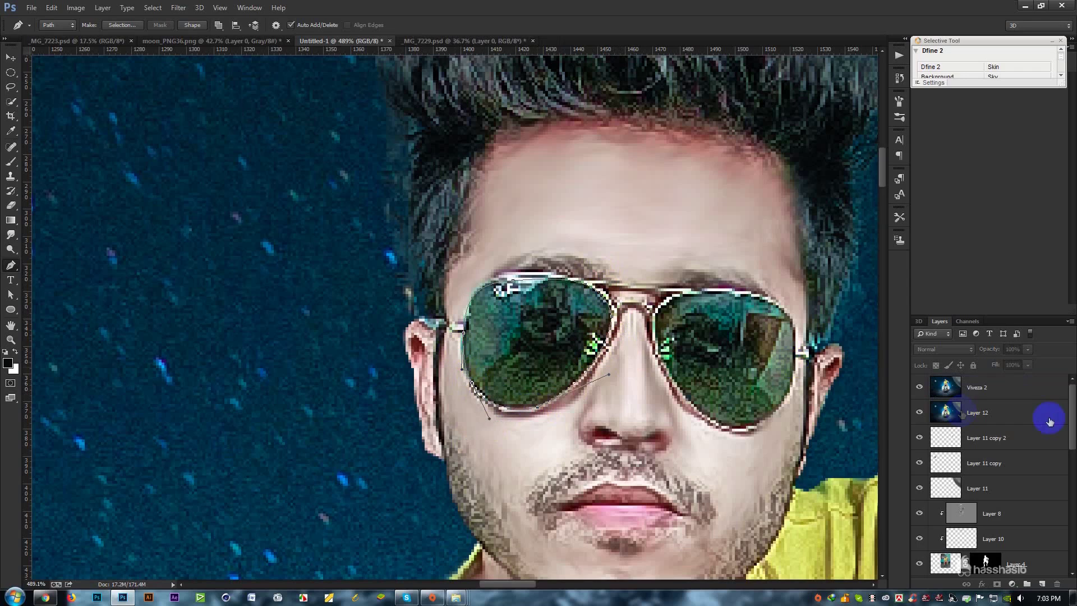
click(1022, 383)
Step: Add a new empty layer and fill the left lens with white
click(1041, 586)
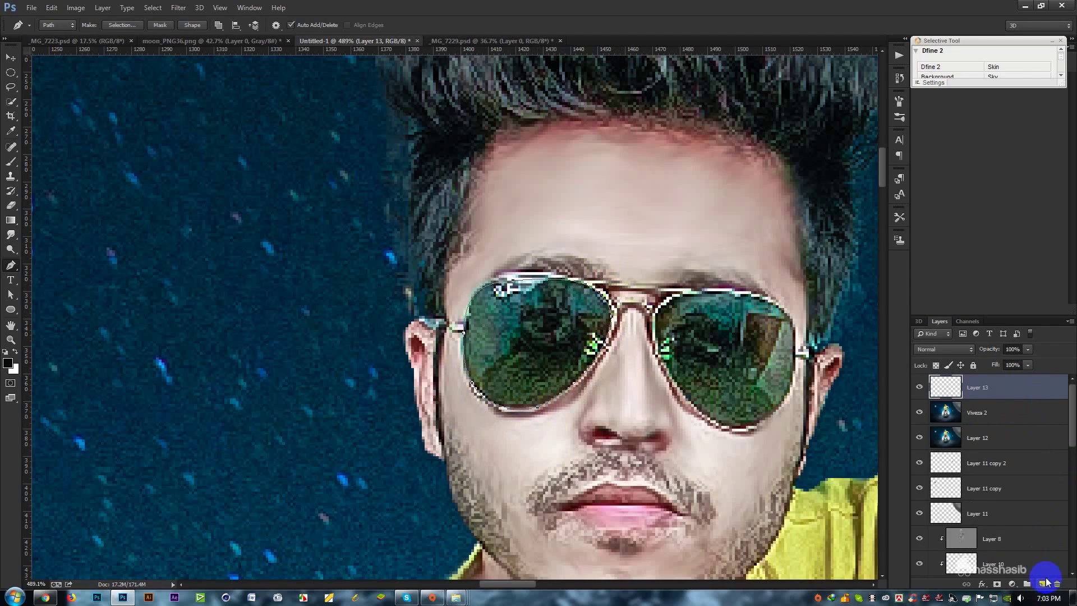
click(601, 377)
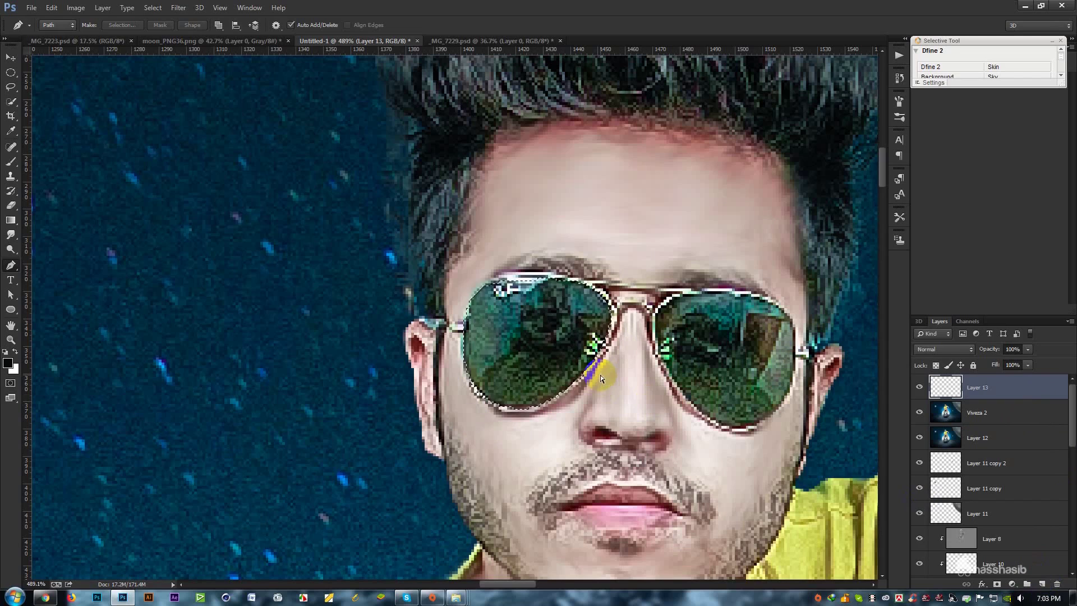
key(ctrl+BackSpace)
Step: Trace a closed Pen path around the right lens rim
click(600, 339)
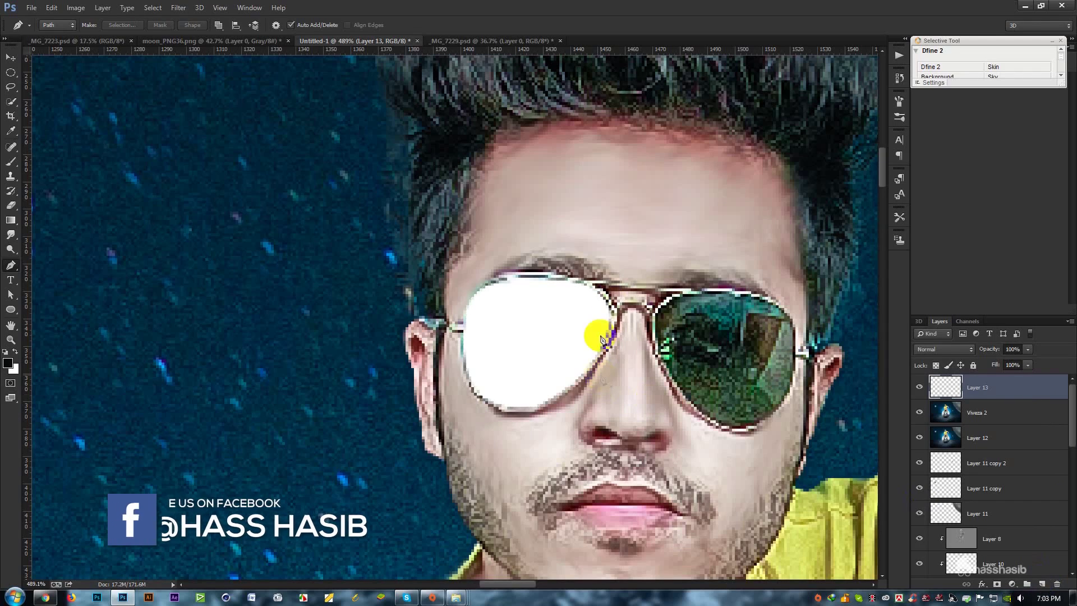
click(657, 318)
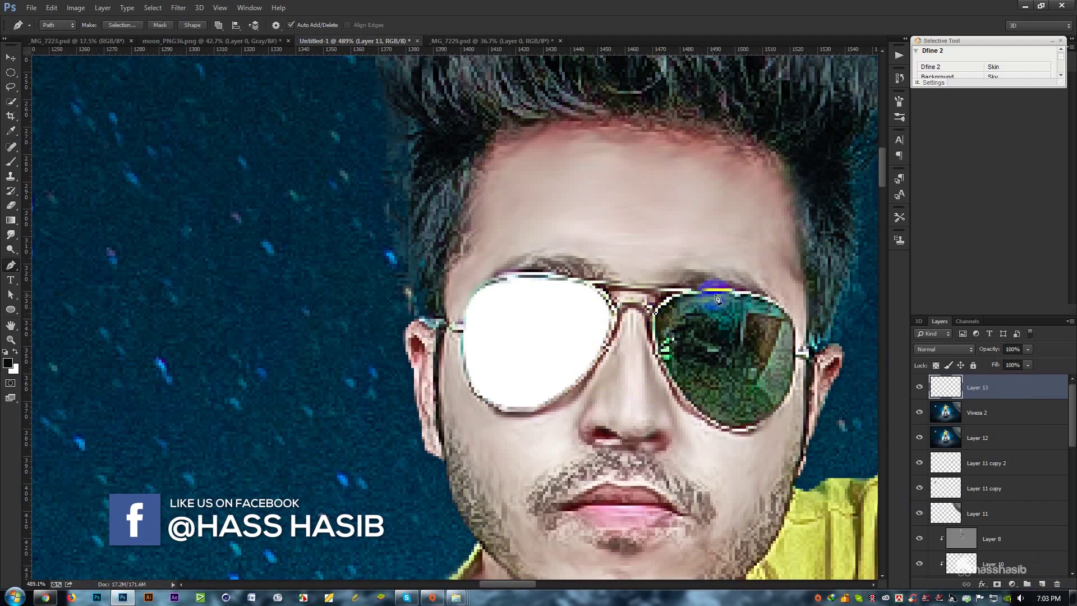
click(772, 300)
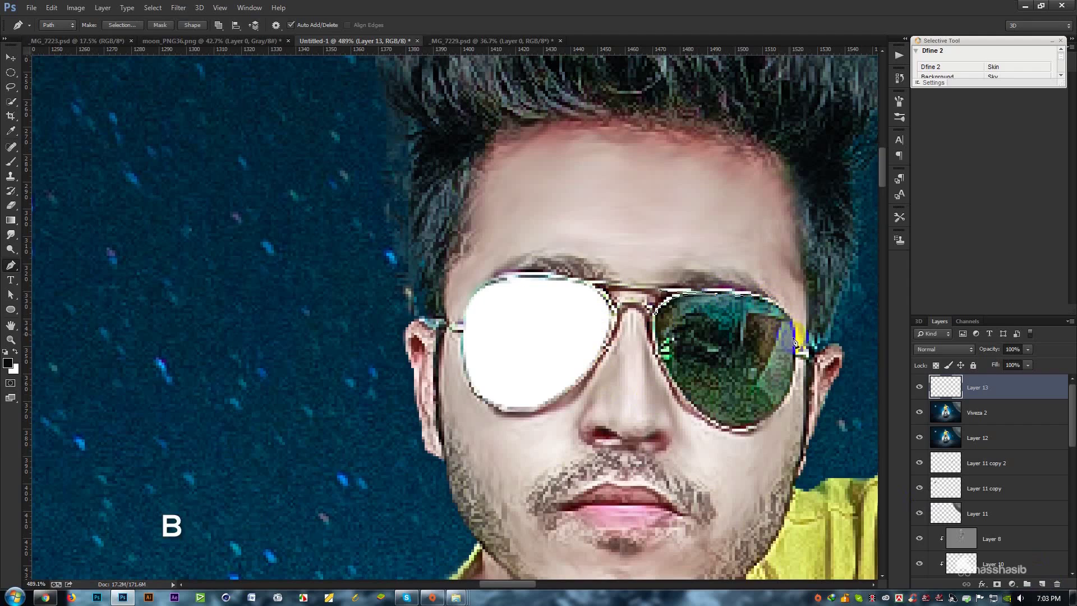
drag(793, 341, 789, 375)
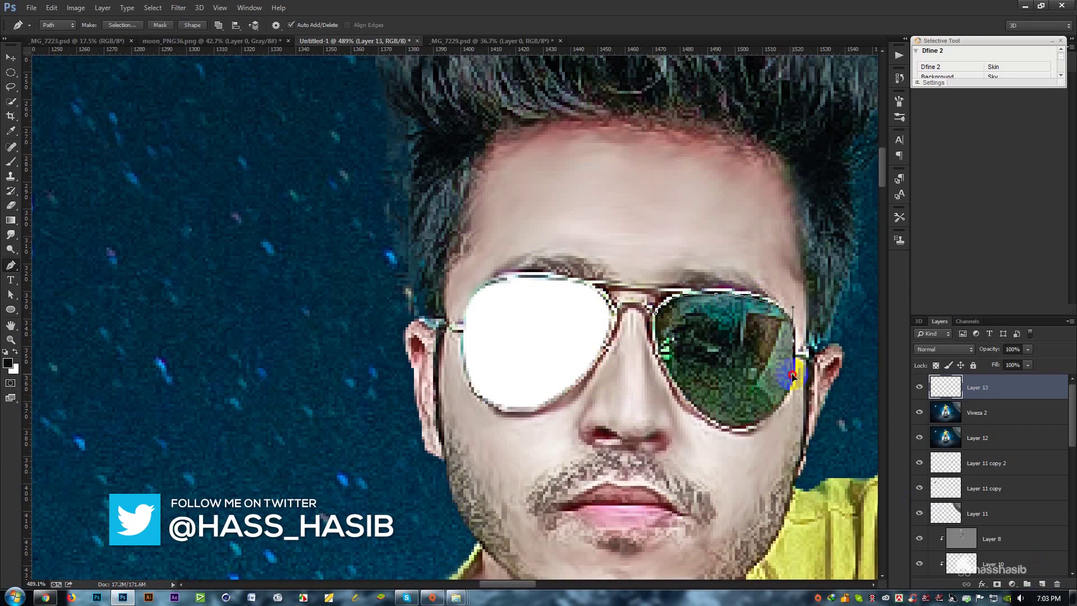
click(706, 435)
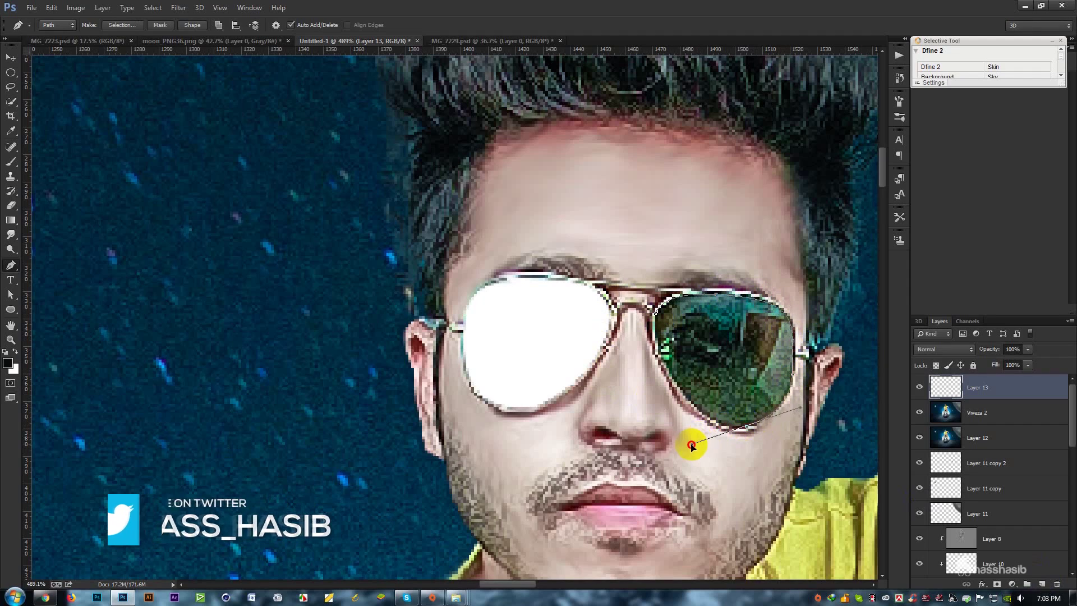
drag(746, 427, 801, 408)
drag(661, 347, 625, 268)
alt+click(661, 348)
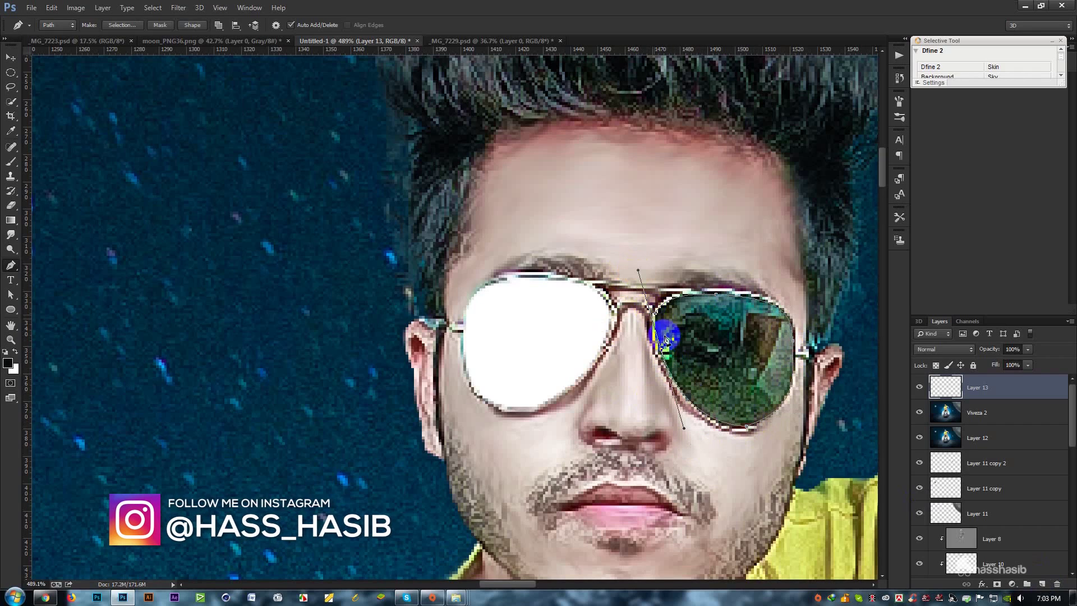
click(666, 312)
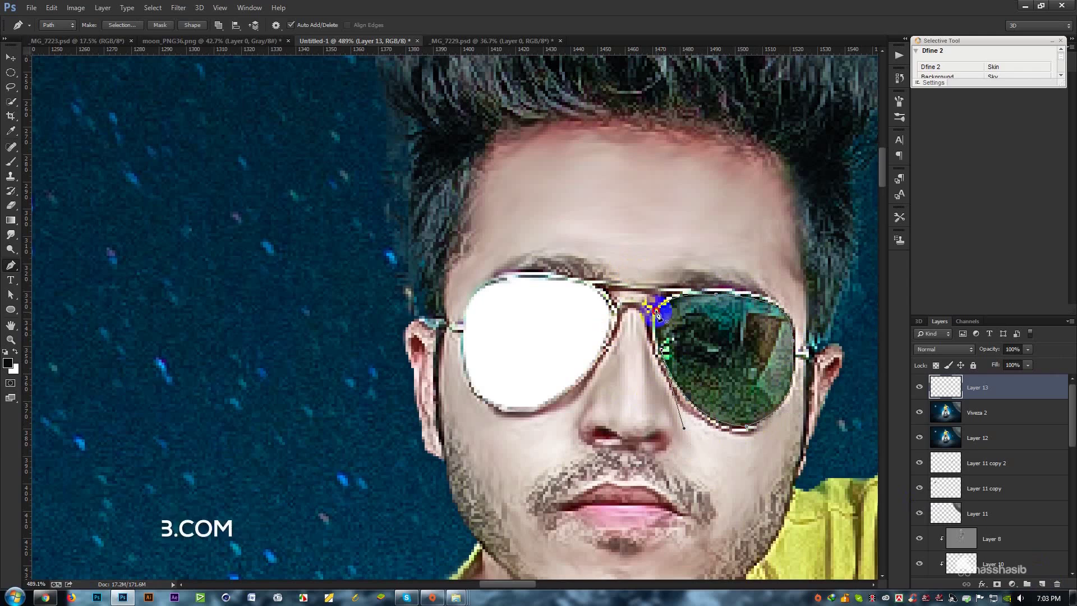
Step: Convert the right lens path to a selection, fill it white, and zoom out
key(ctrl+Return)
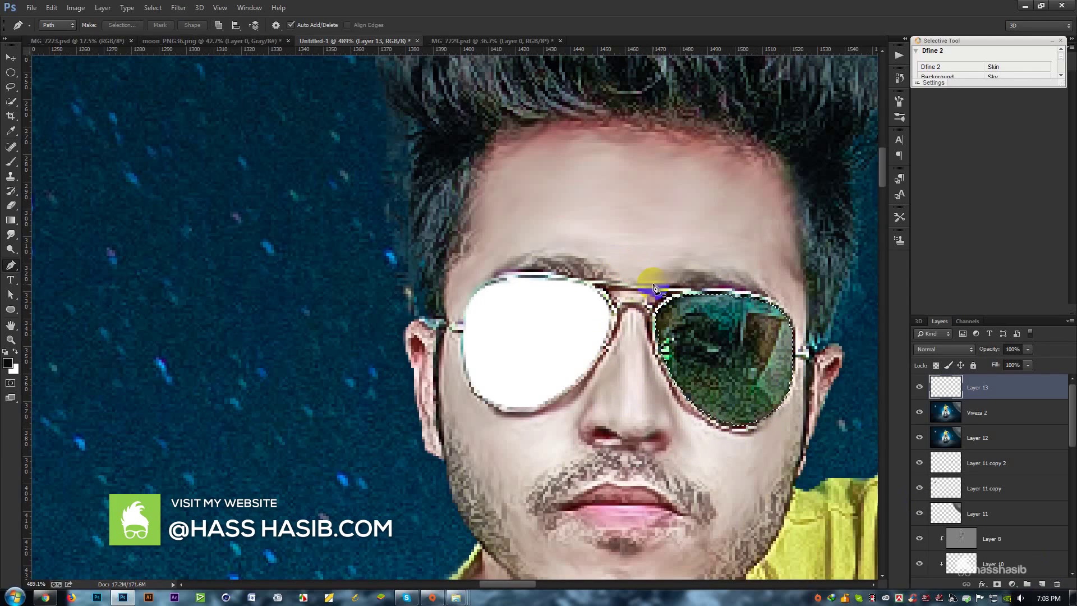
key(alt+BackSpace)
key(ctrl+BackSpace)
scroll(654, 287, down, 5)
scroll(671, 308, down, 5)
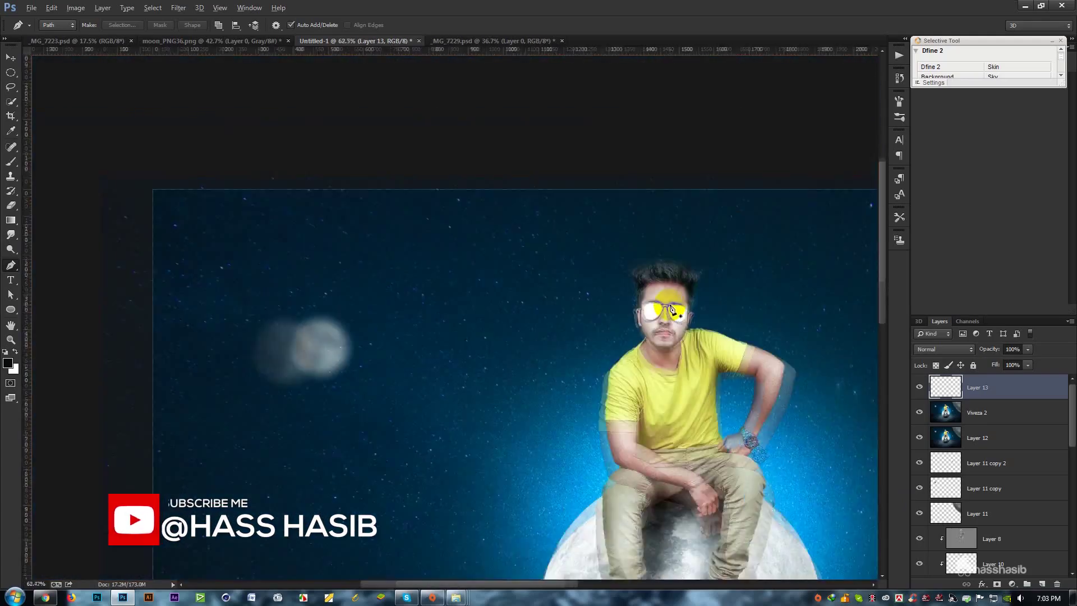
scroll(671, 309, down, 2)
click(10, 58)
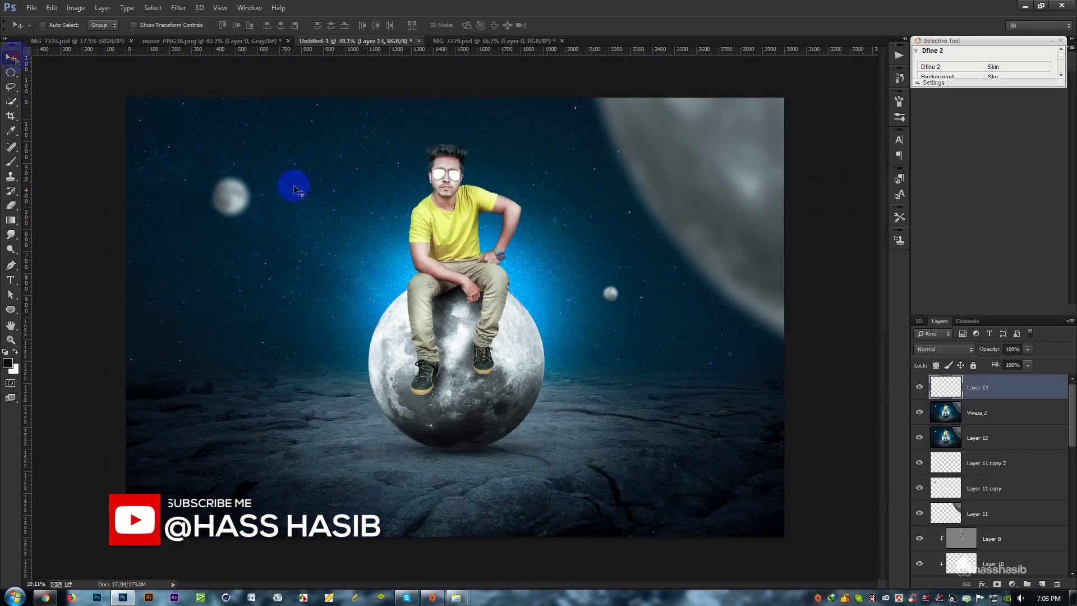
scroll(392, 146, up, 2)
scroll(444, 108, up, 2)
scroll(557, 168, up, 2)
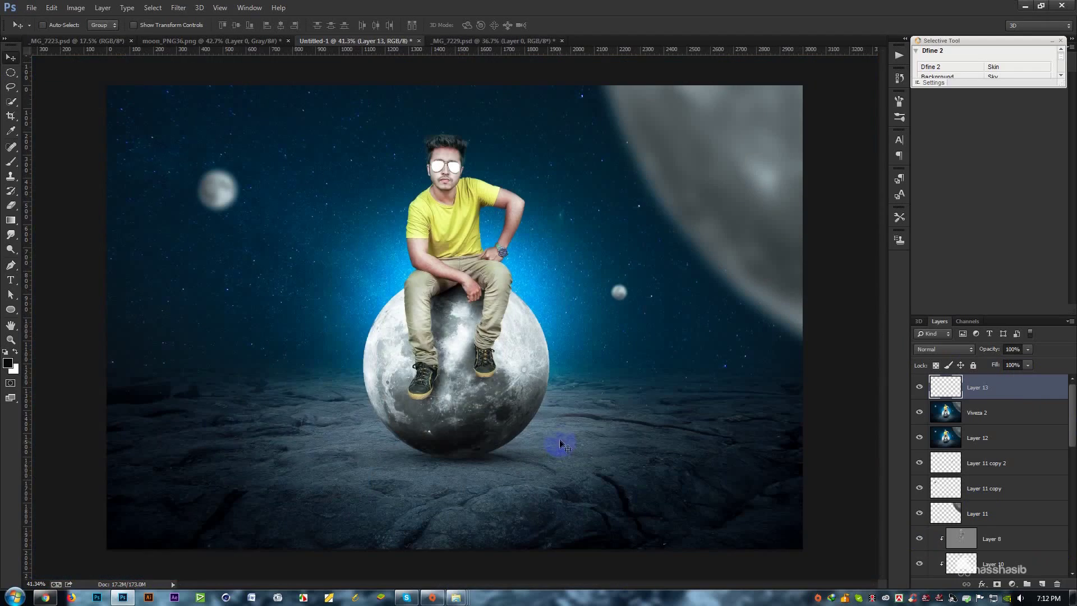
key(ctrl+v)
Step: Move the nebula image up and clip Layer 14 to the white lenses
drag(533, 407, 564, 308)
click(992, 383)
right_click(983, 397)
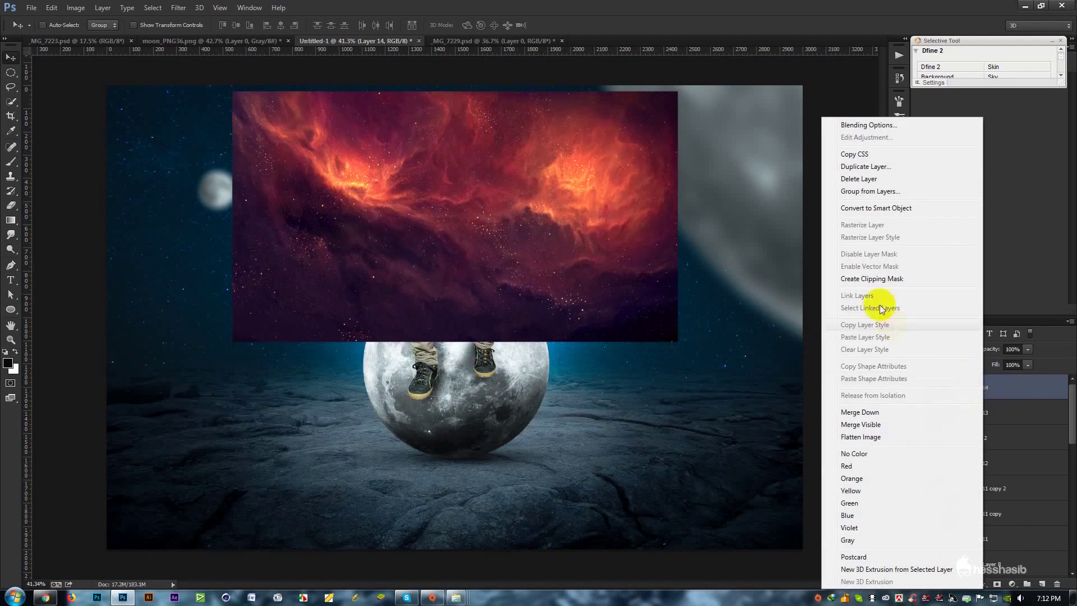
click(871, 279)
Step: Scale the nebula down and position it over the glasses, then apply the transform
key(ctrl+t)
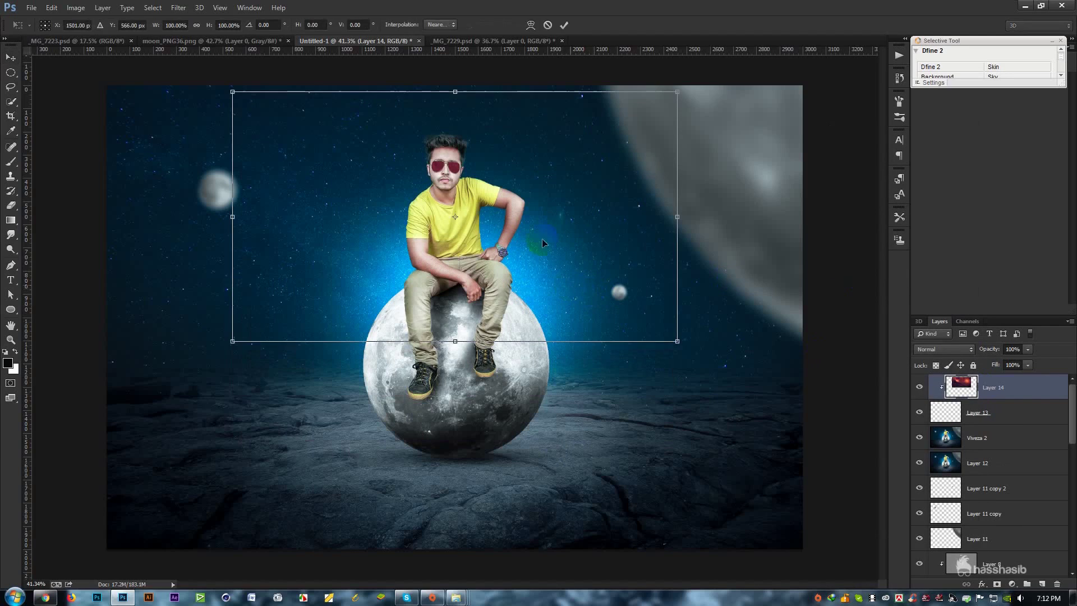
drag(677, 341, 512, 249)
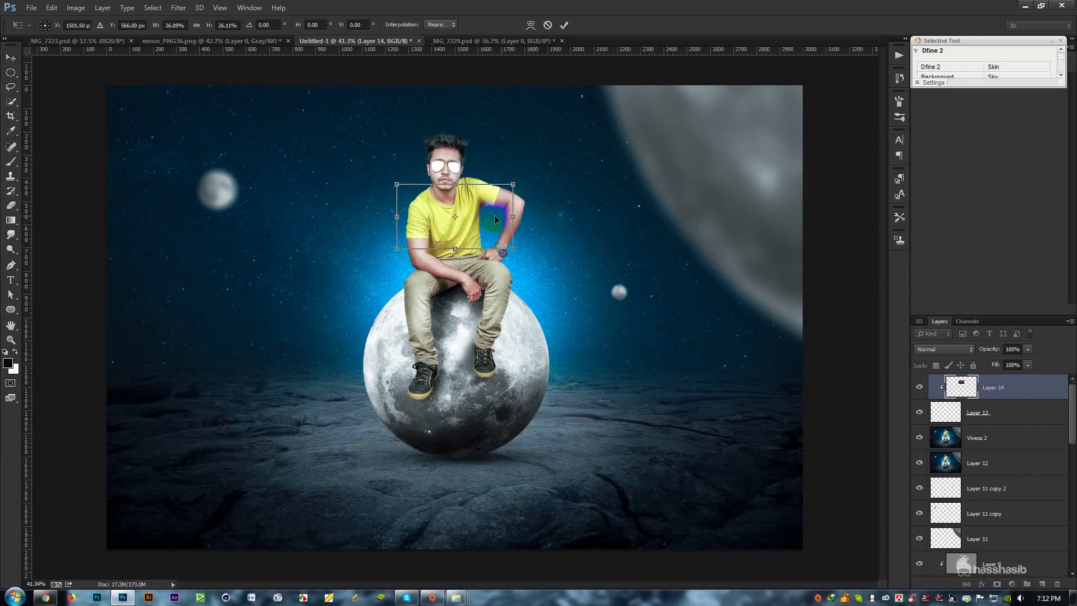
drag(468, 213, 476, 162)
scroll(476, 161, up, 2)
scroll(476, 163, up, 3)
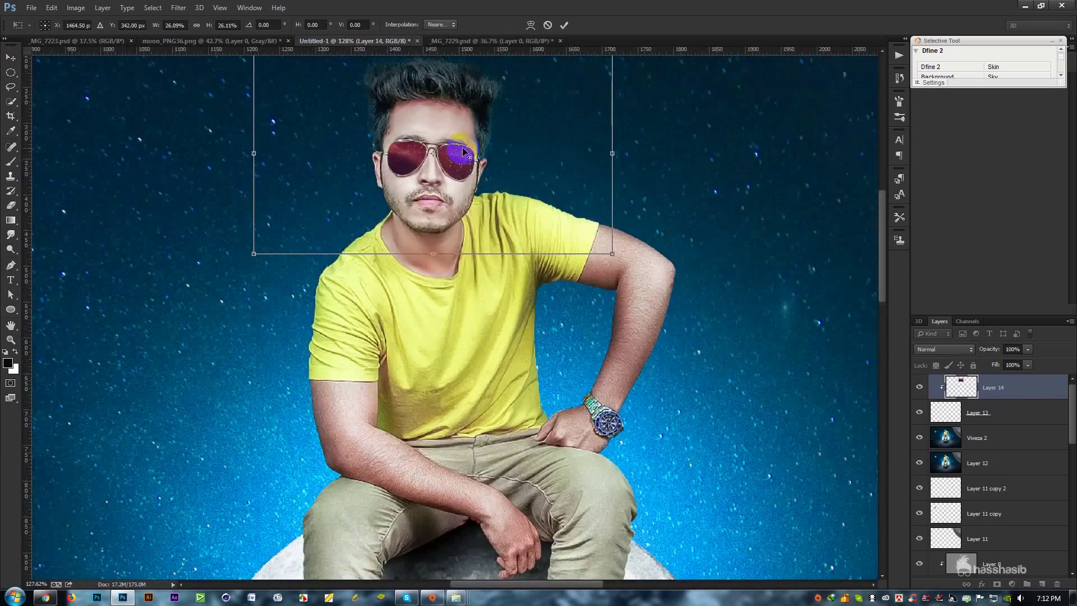
scroll(474, 165, up, 3)
drag(682, 303, 517, 211)
drag(477, 145, 478, 166)
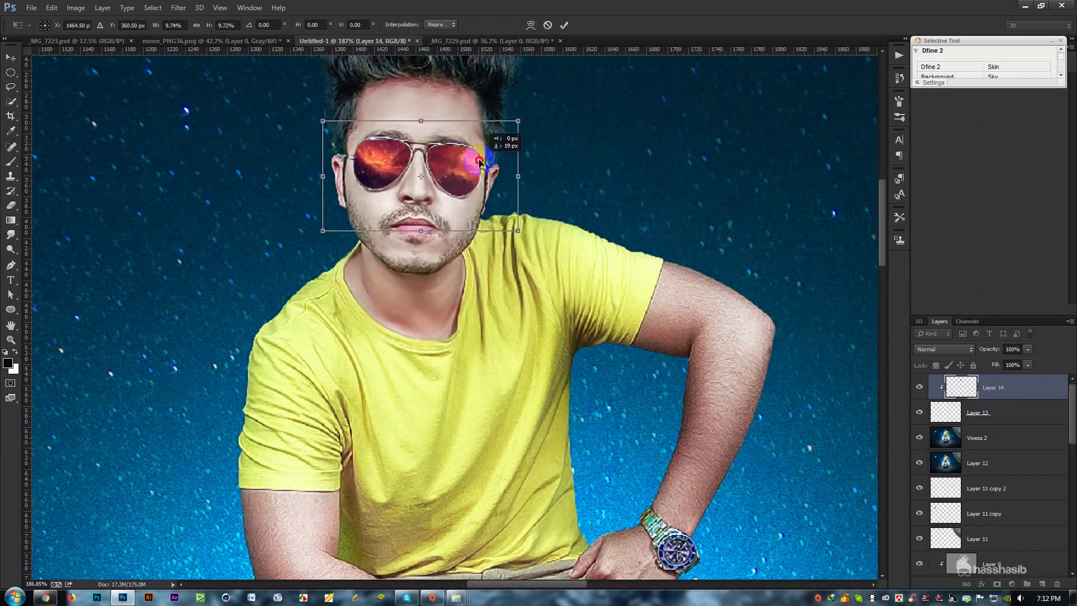
drag(517, 229, 468, 194)
key(Return)
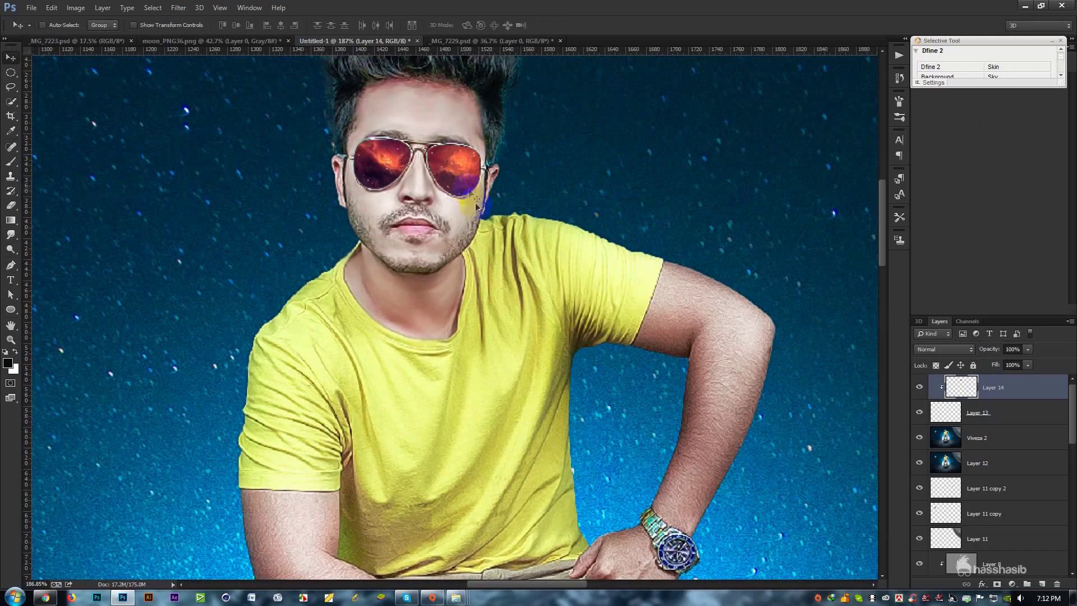
scroll(468, 193, down, 3)
scroll(477, 213, down, 3)
scroll(480, 217, up, 1)
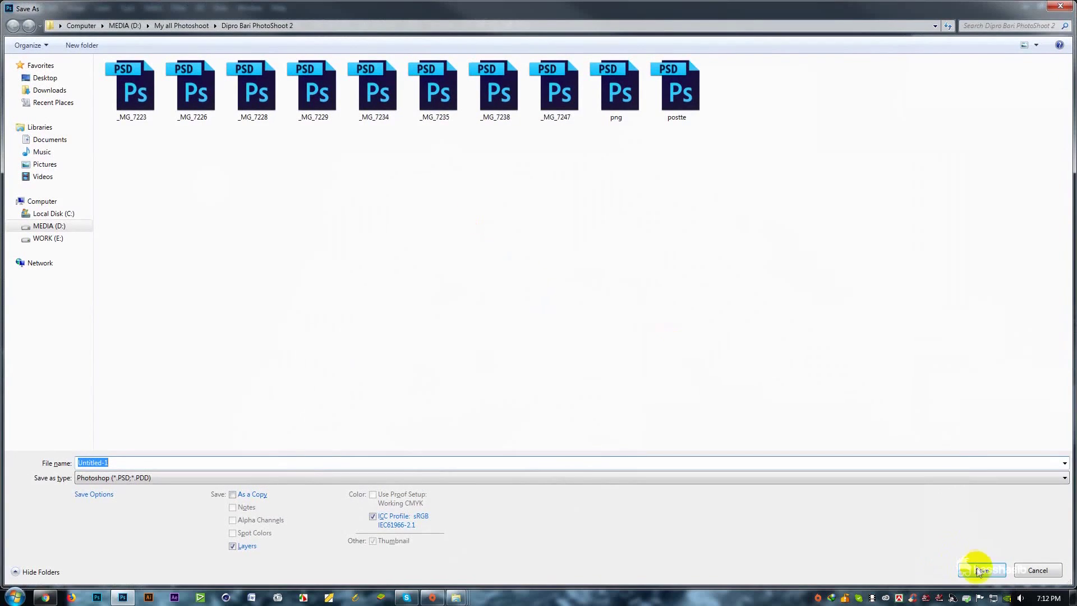
Step: Save to the Desktop as 'moon boy', declining to replace Untitled-1.psd
click(44, 77)
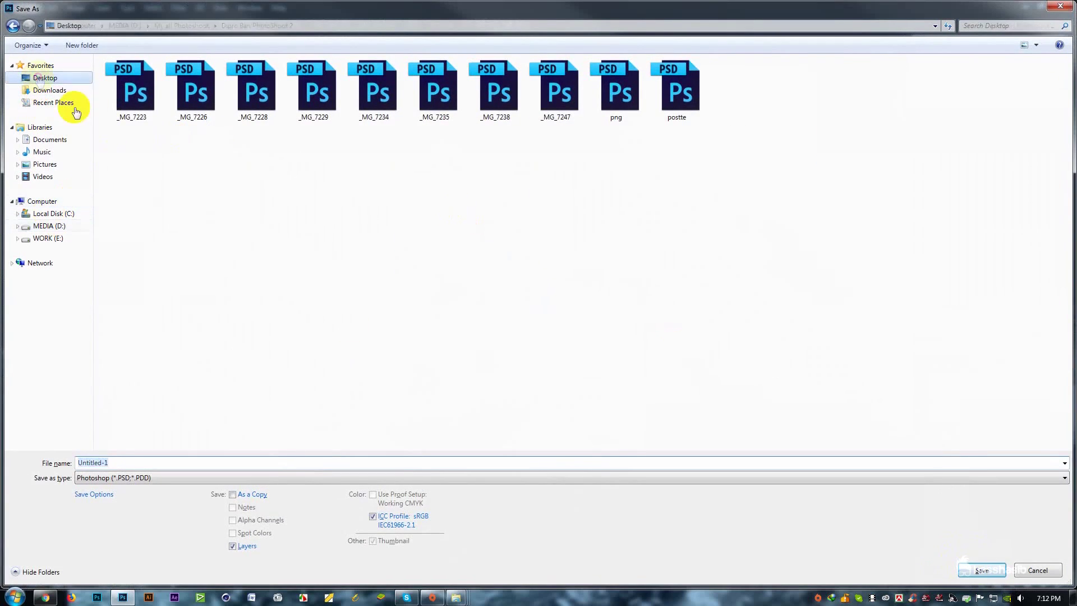
click(986, 571)
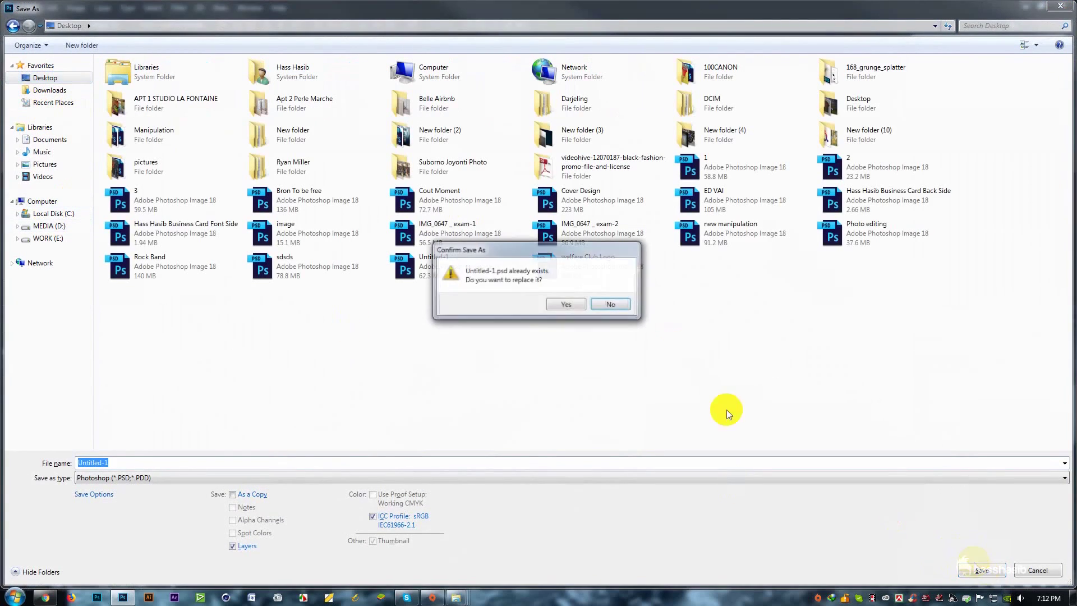
click(606, 307)
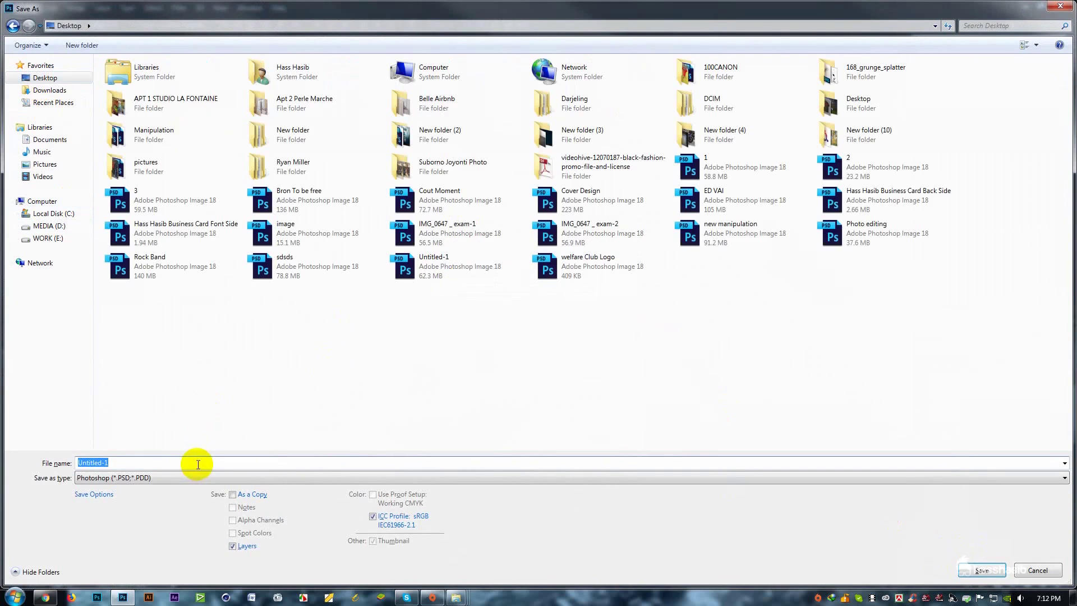
text(moon boy)
click(983, 570)
scroll(538, 351, down, 2)
scroll(539, 348, up, 2)
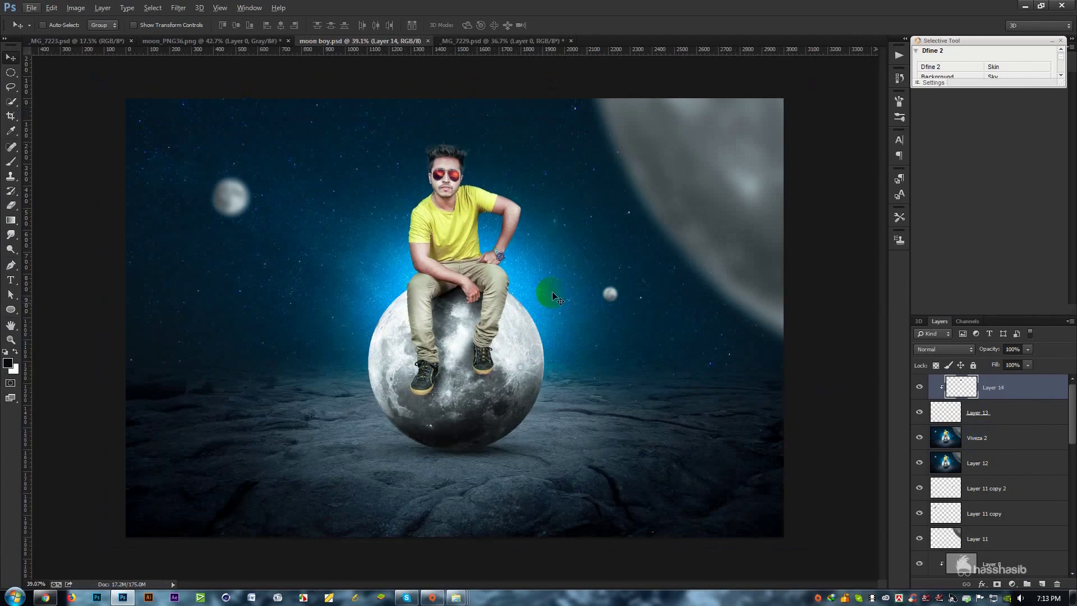
scroll(437, 269, down, 1)
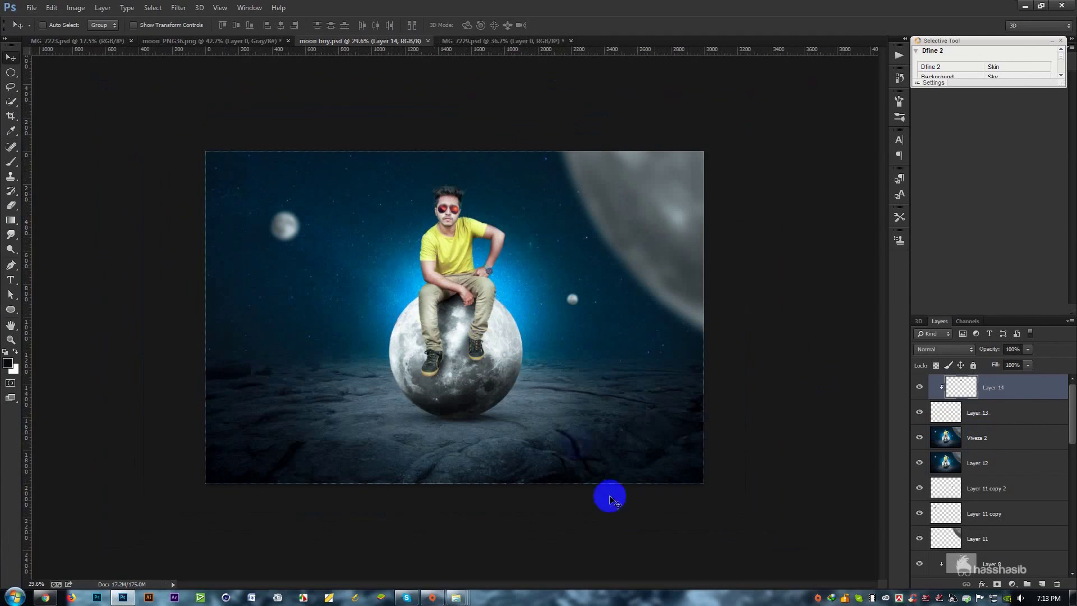